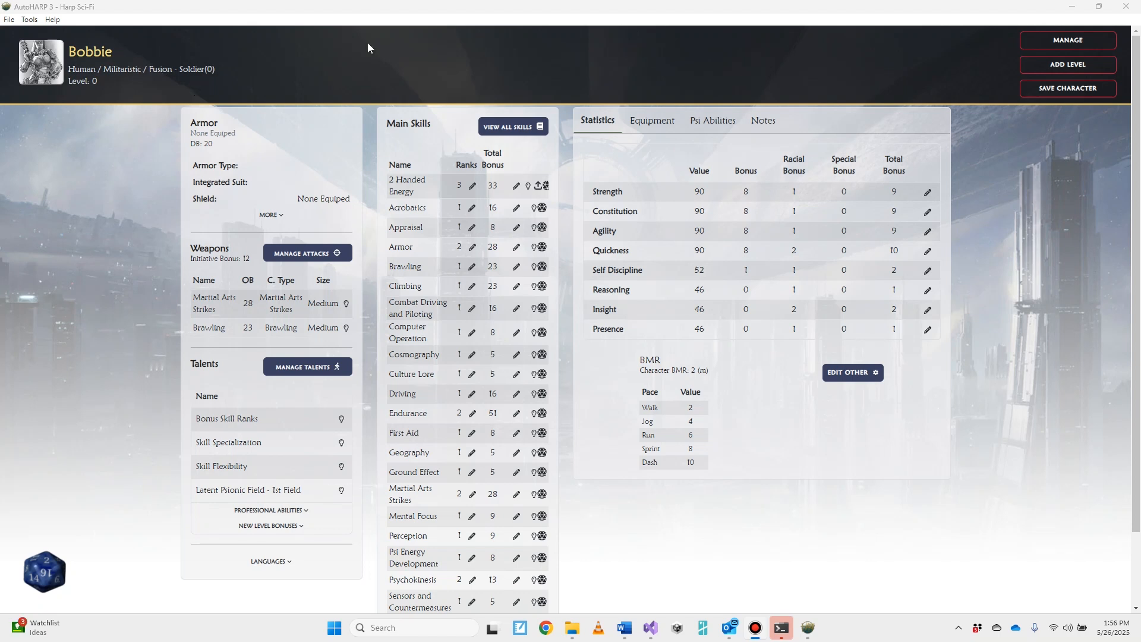
# Step: Review the character's name, race, culture and profession shown in the sheet header
pyautogui.doubleClick(103, 53)
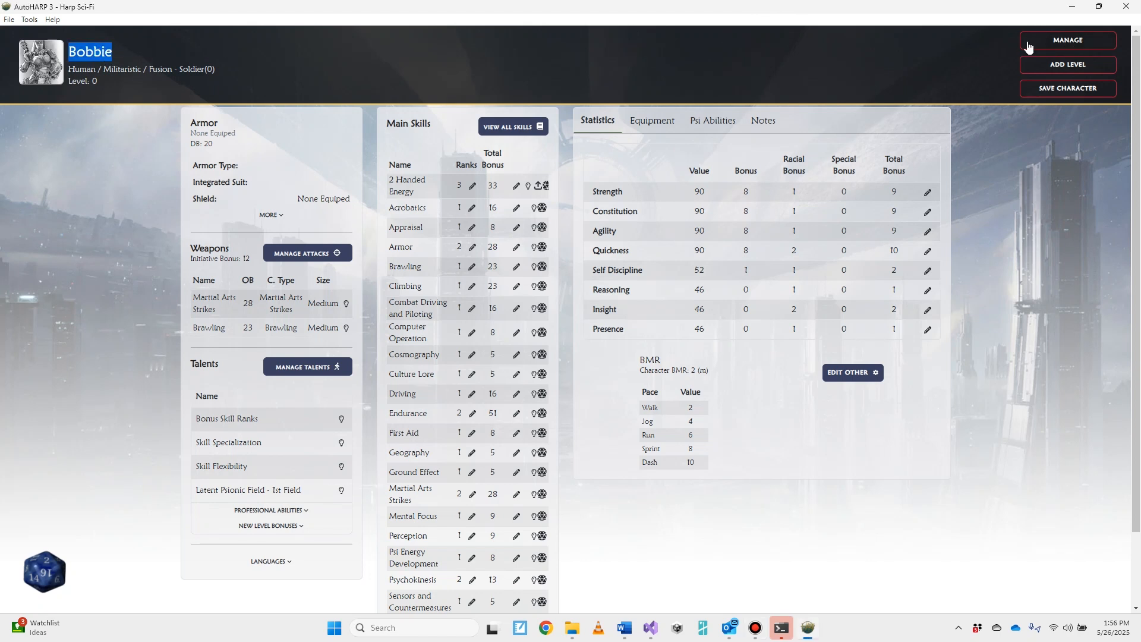
pyautogui.doubleClick(83, 69)
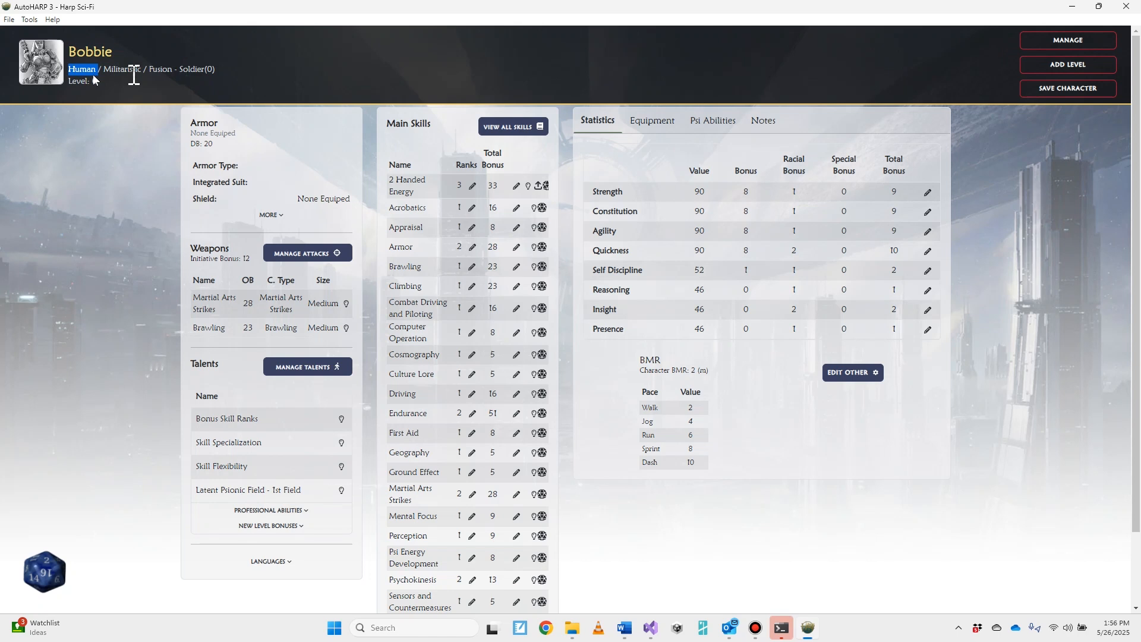
pyautogui.doubleClick(122, 70)
pyautogui.moveTo(149, 70); pyautogui.dragTo(217, 71)
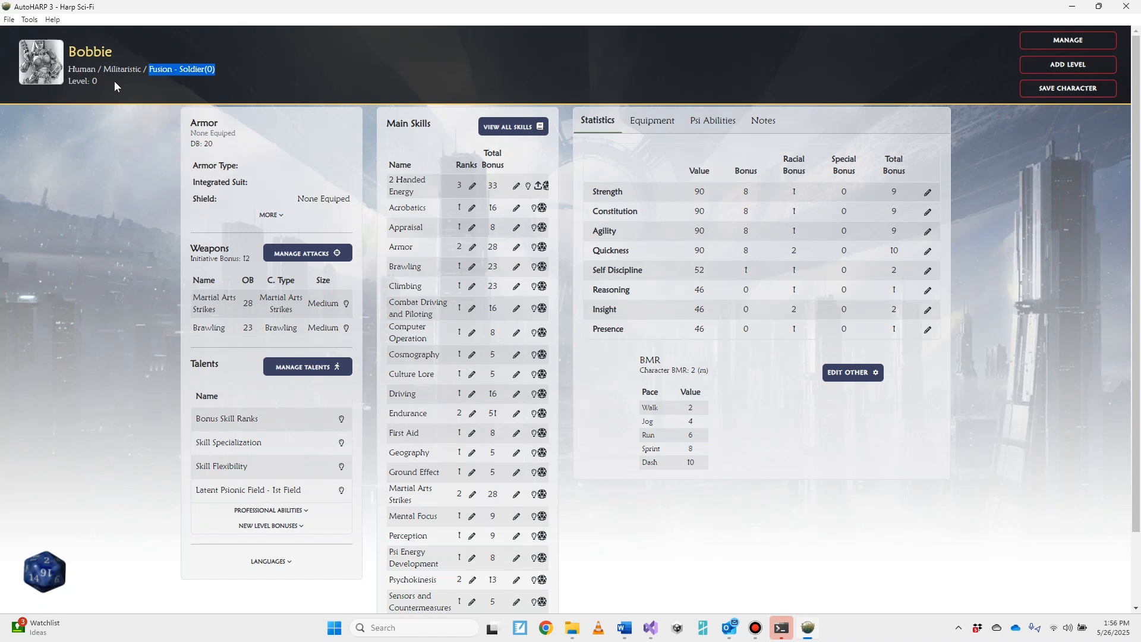
pyautogui.click(319, 82)
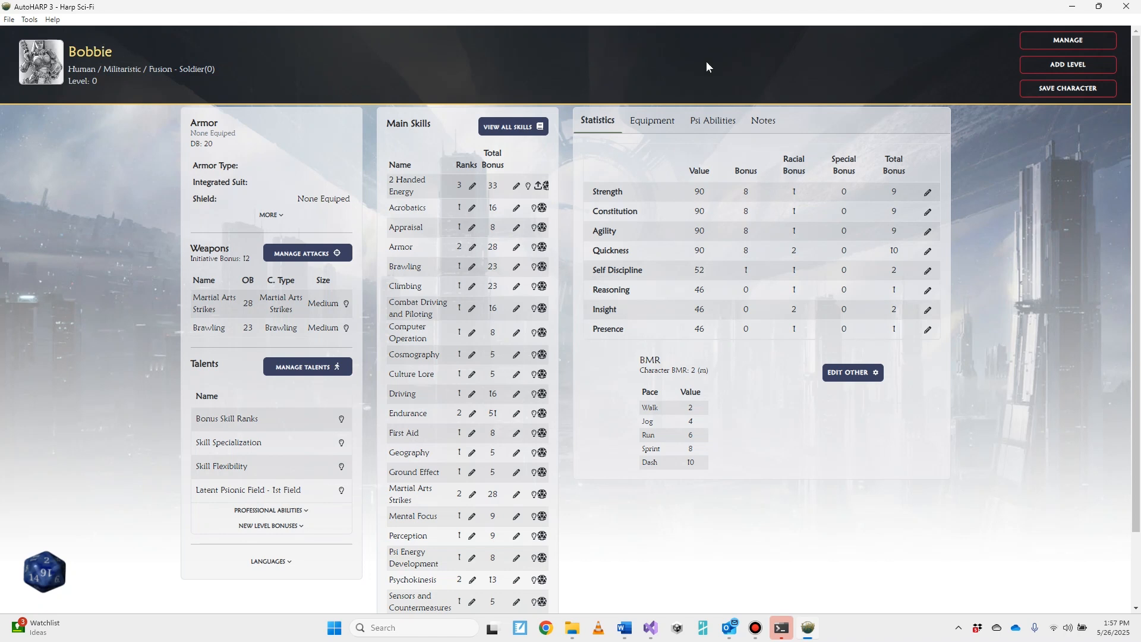
# Step: Edit the character's traits, setting the eyes to Brown, the hair to Black and the age to 30
pyautogui.click(1051, 41)
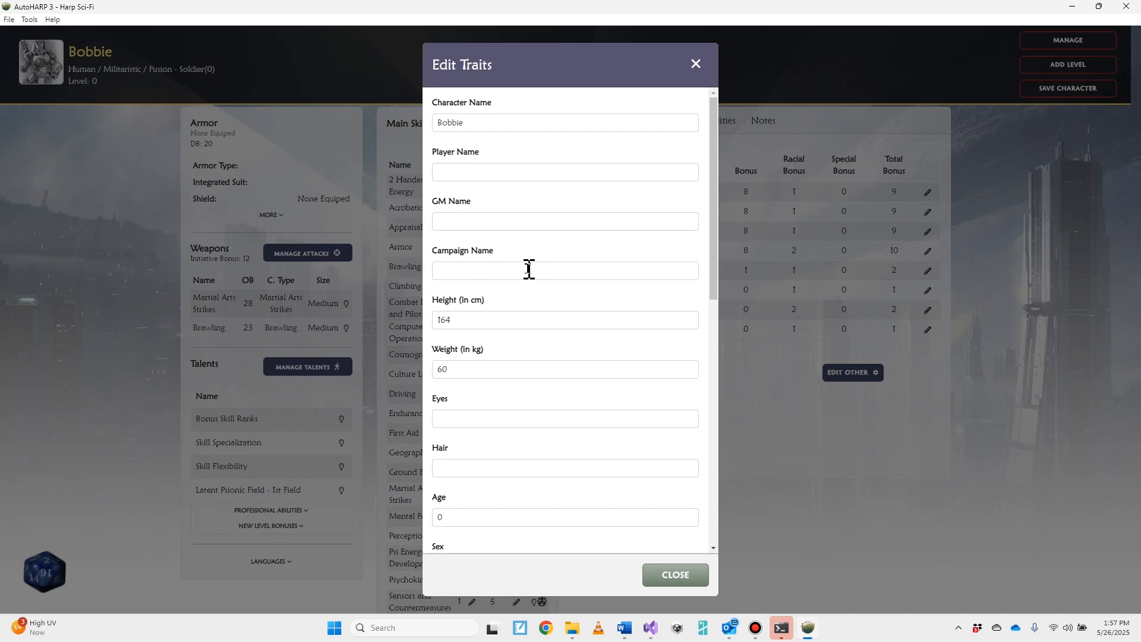
pyautogui.scroll(-1, 532, 297)
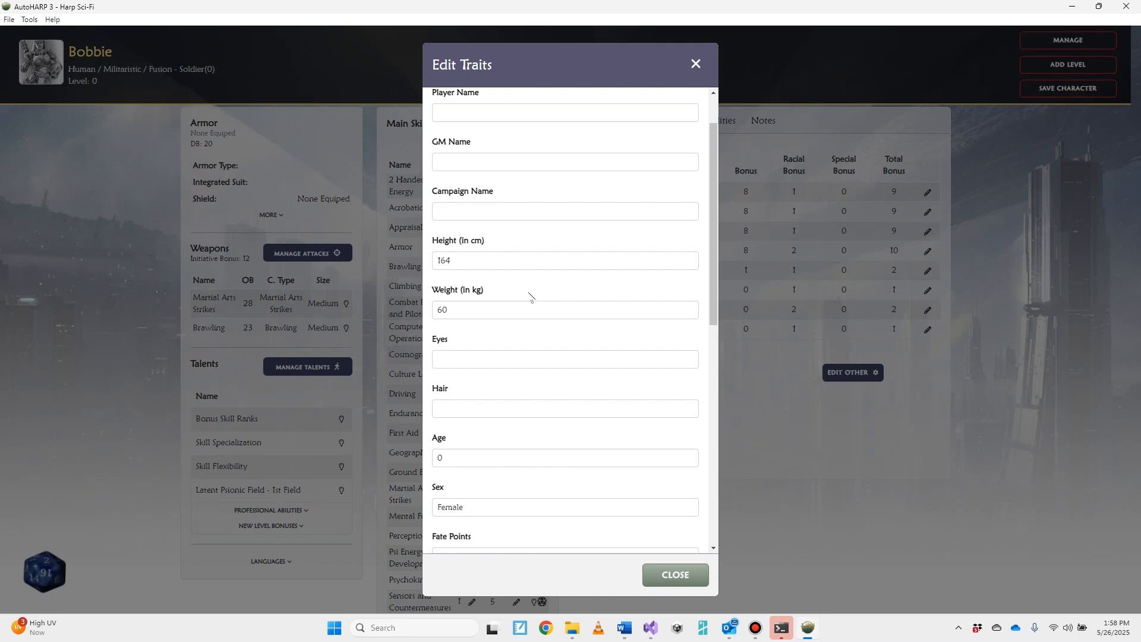
pyautogui.click(513, 358)
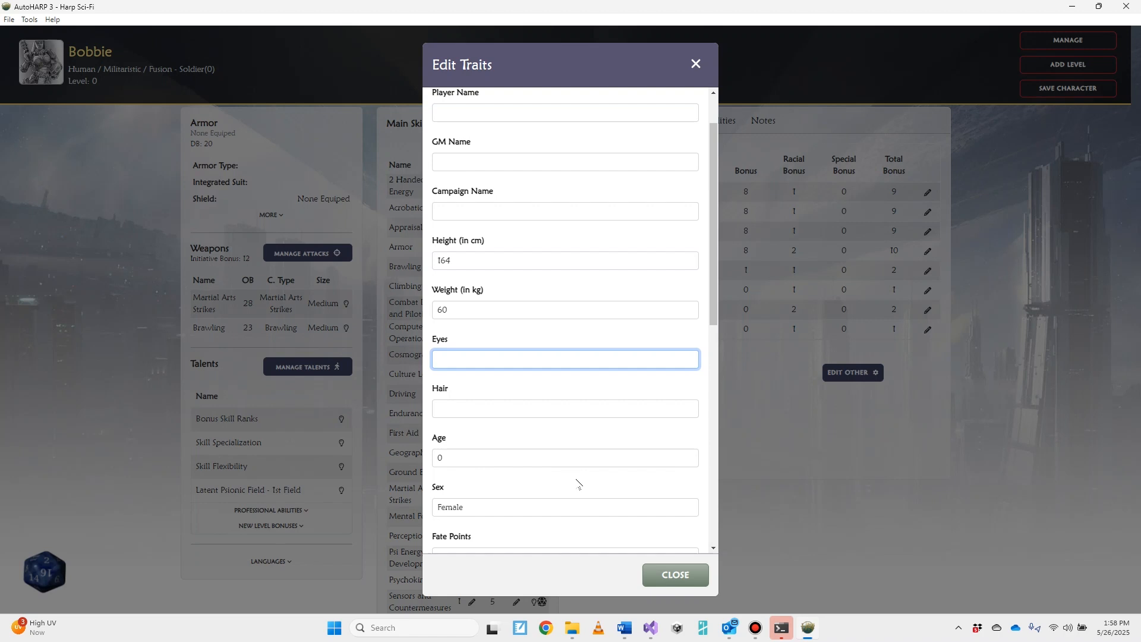
pyautogui.write('Brown')
pyautogui.press('Tab')
pyautogui.write('Black')
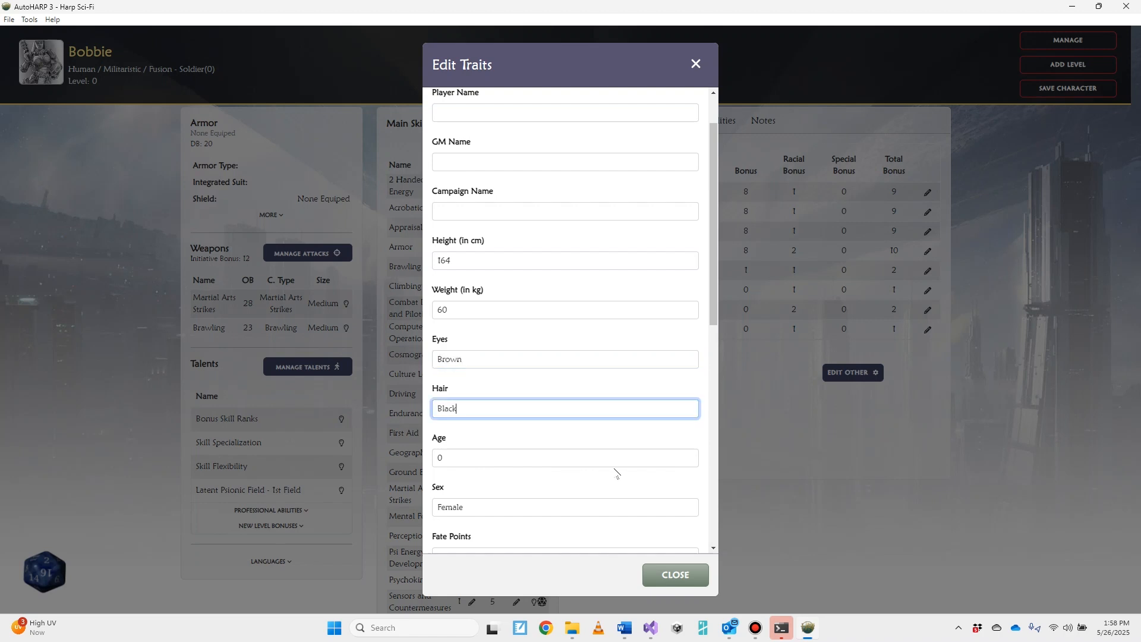
pyautogui.press('Tab')
pyautogui.write('30')
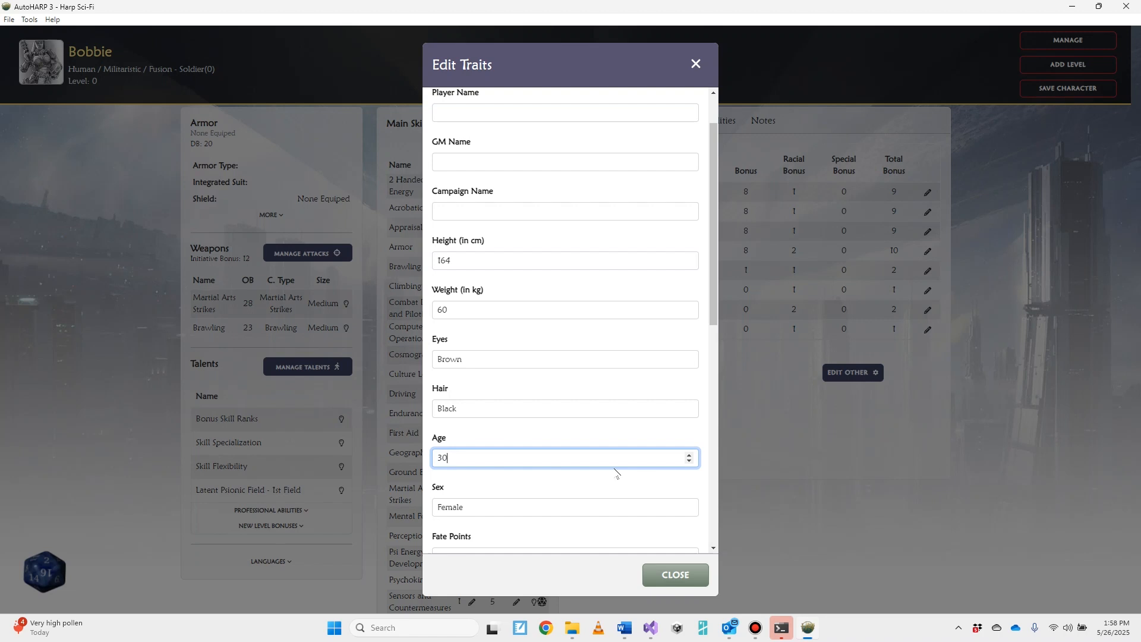
pyautogui.scroll(-3, 669, 431)
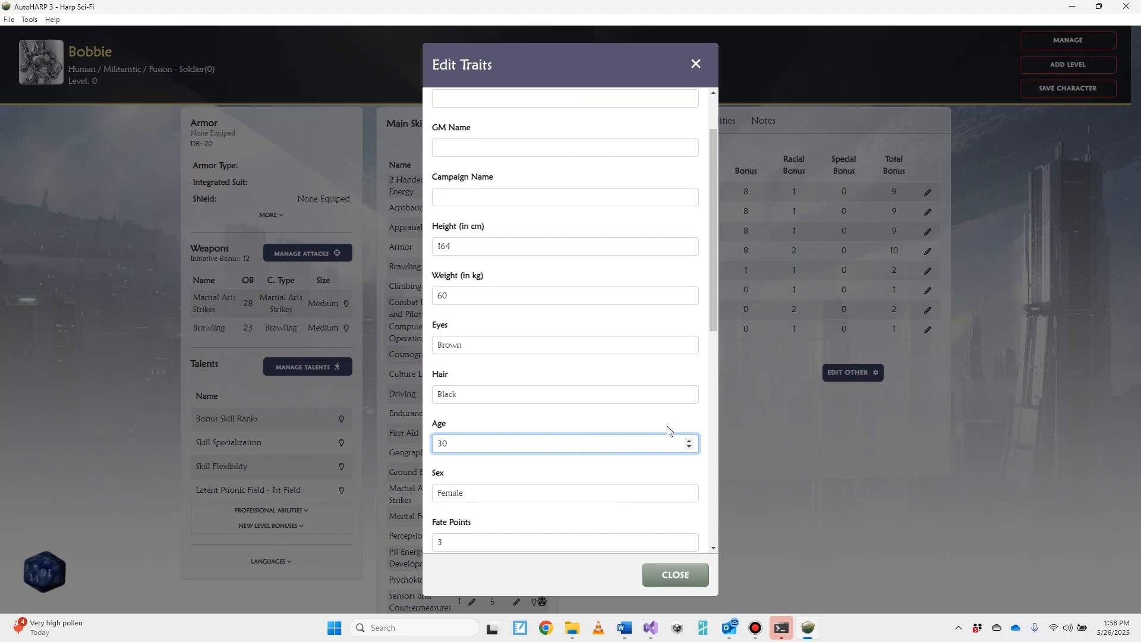
pyautogui.click(581, 330)
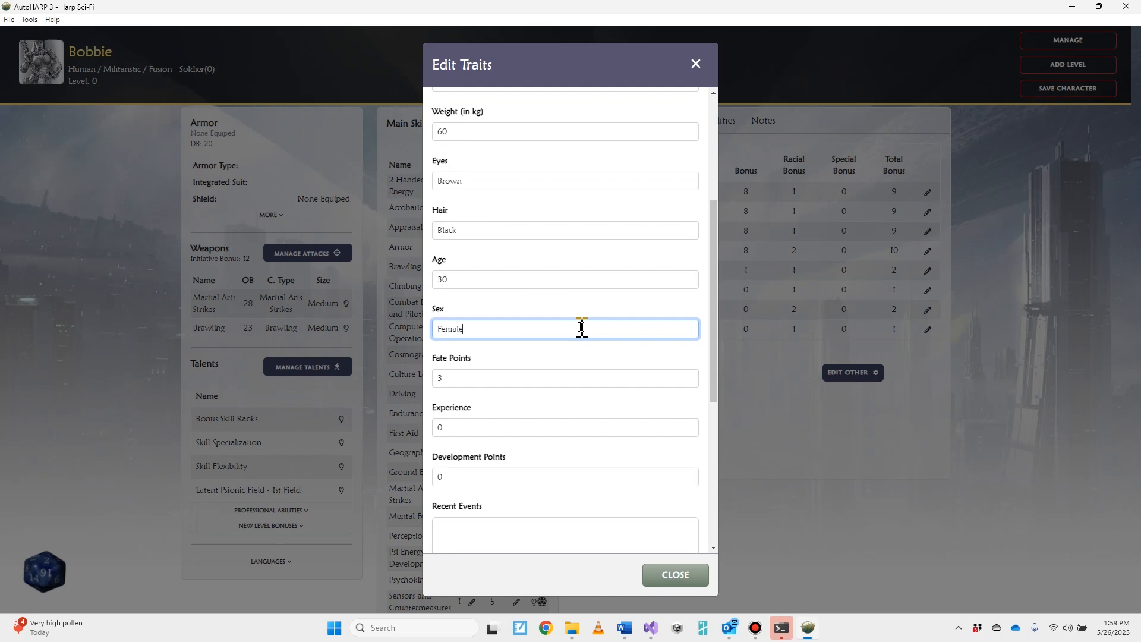
pyautogui.scroll(-2, 572, 352)
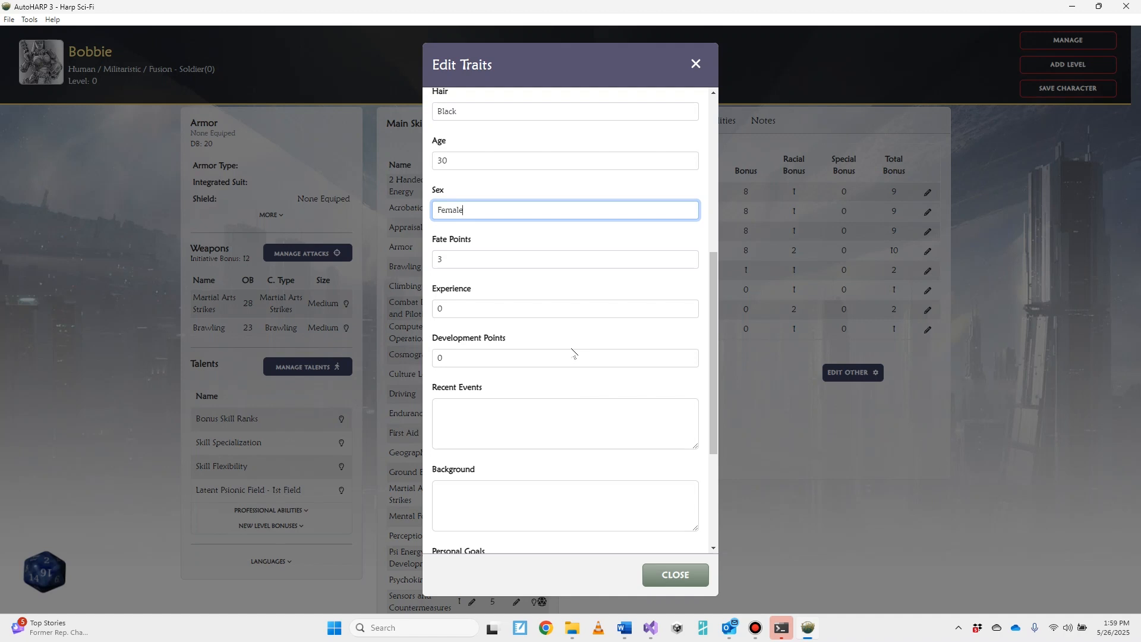
pyautogui.scroll(-4, 639, 399)
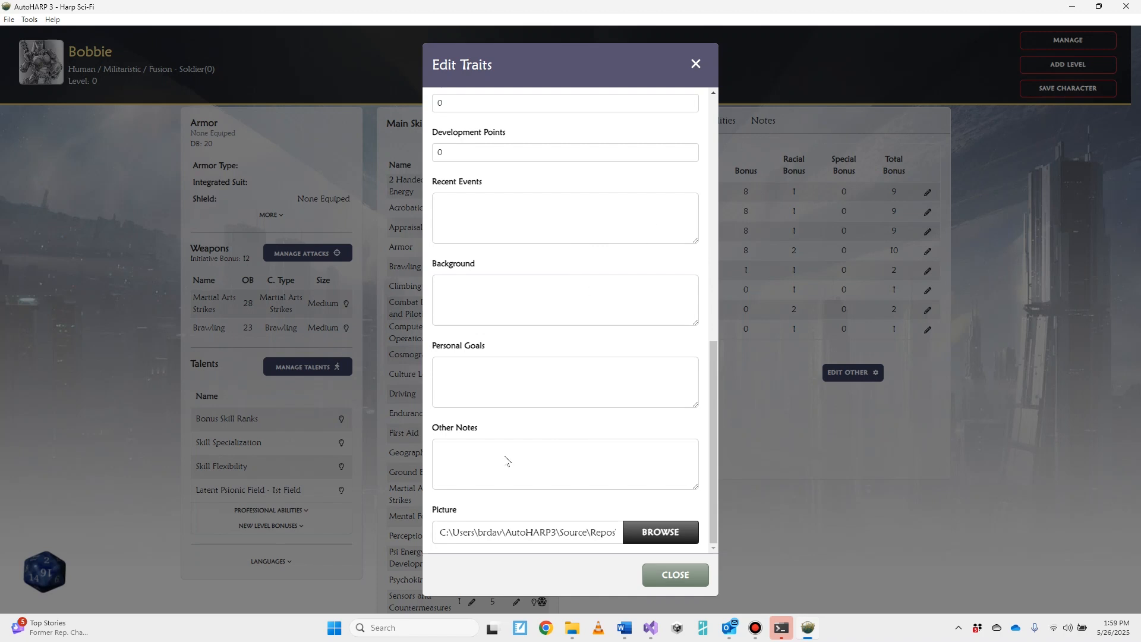
pyautogui.click(674, 539)
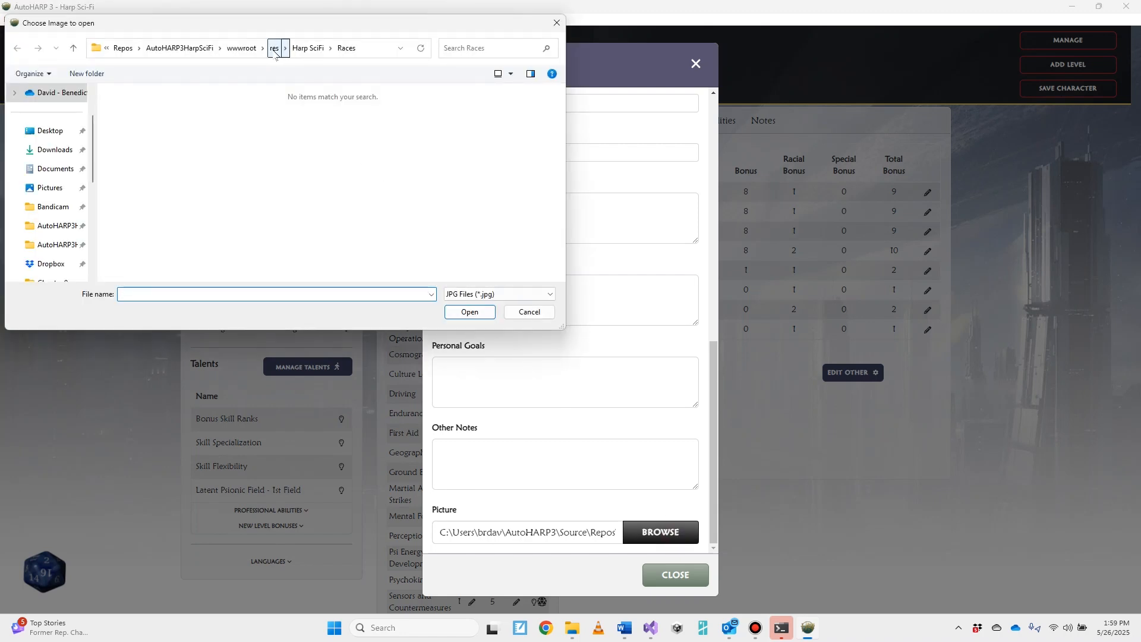
pyautogui.click(241, 48)
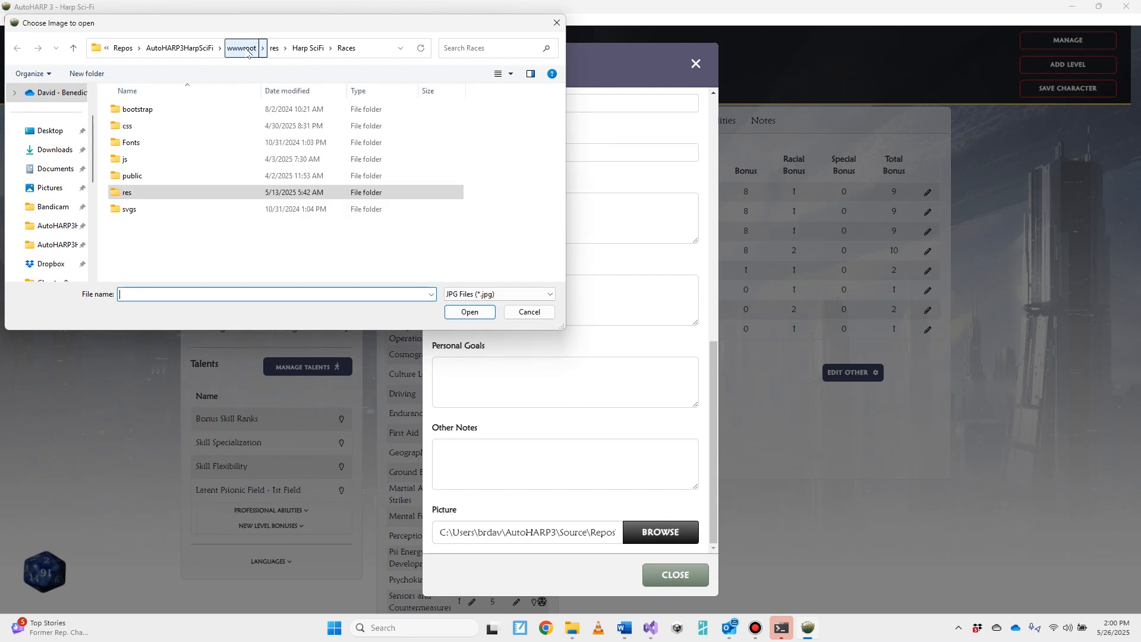
pyautogui.click(131, 194)
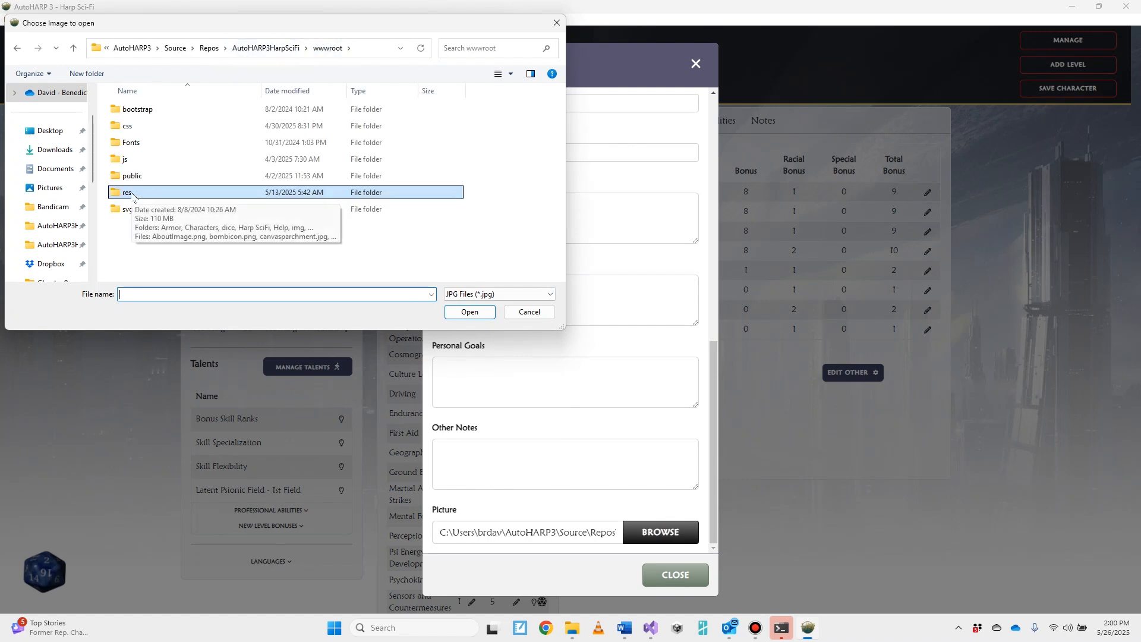
pyautogui.doubleClick(132, 195)
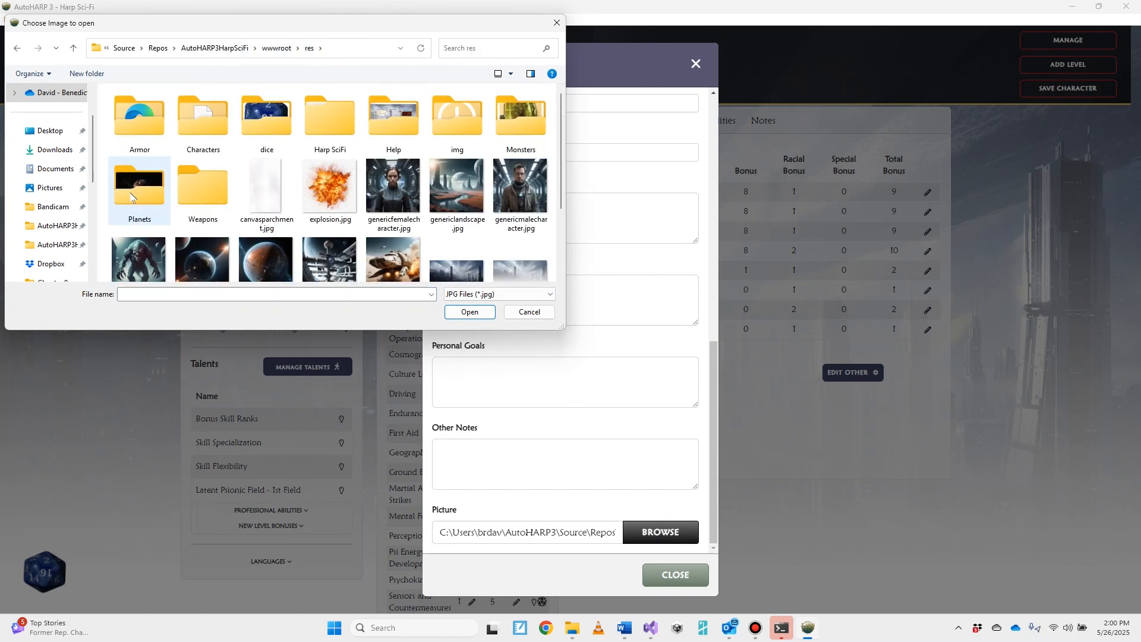
pyautogui.doubleClick(194, 124)
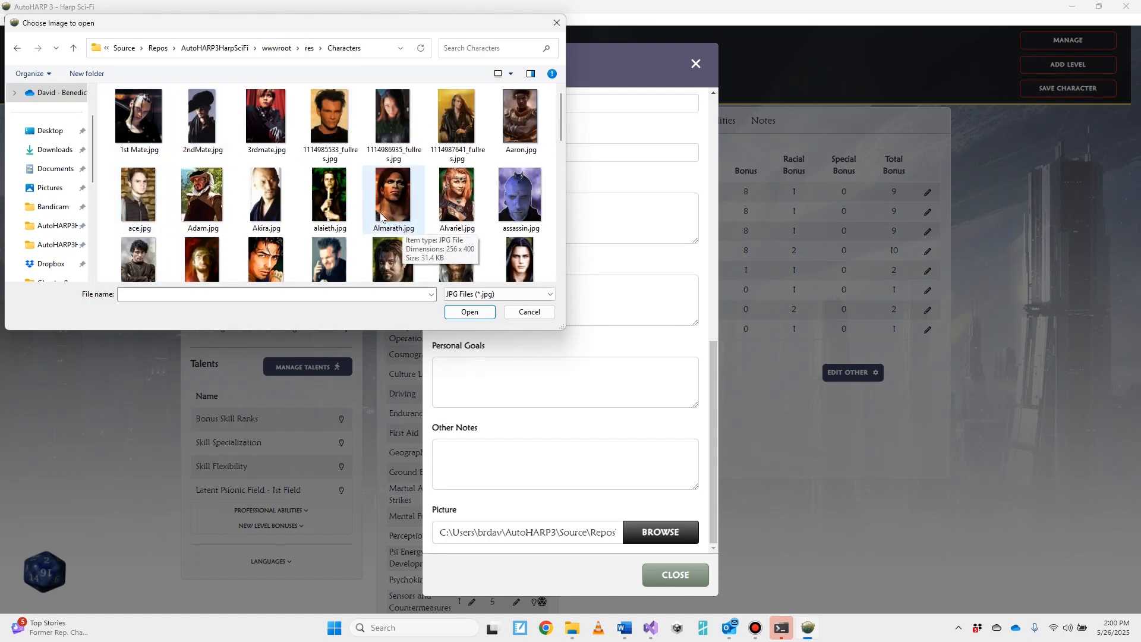
pyautogui.click(390, 126)
pyautogui.doubleClick(391, 126)
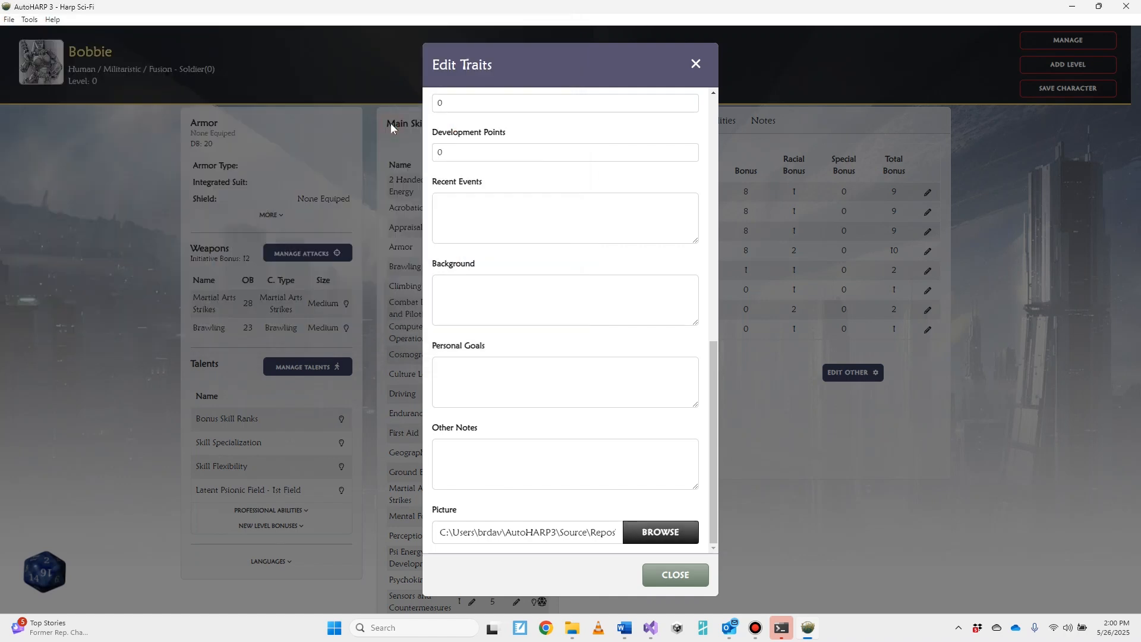
pyautogui.click(677, 578)
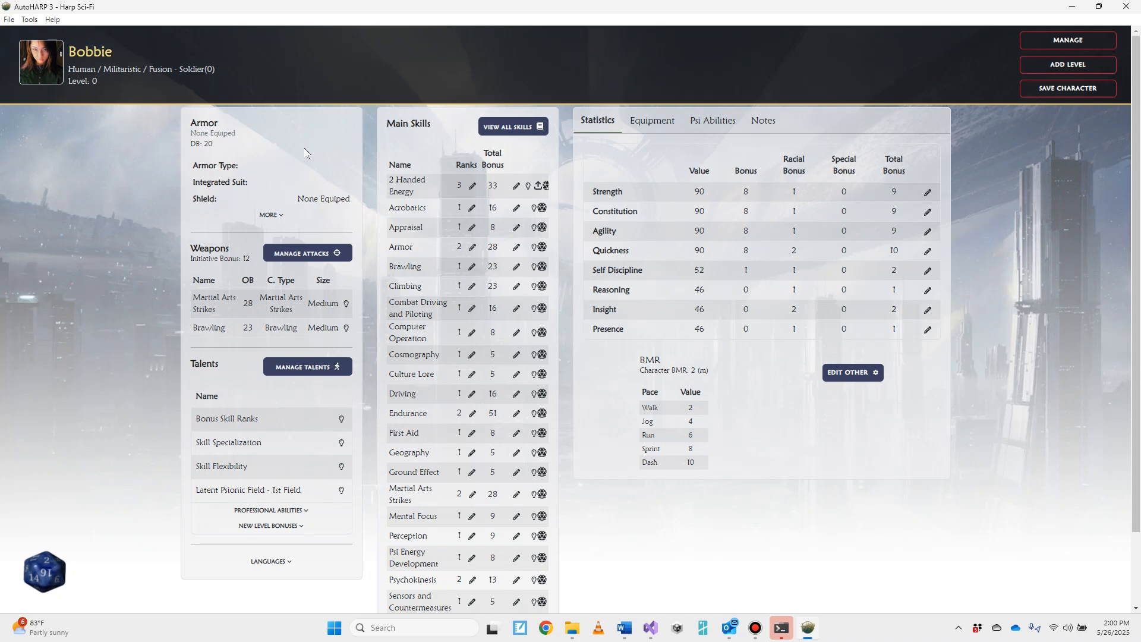
# Step: Start a new item in the character's equipment, choosing the Futuristic Armor category and the Combat Armor item
pyautogui.click(652, 125)
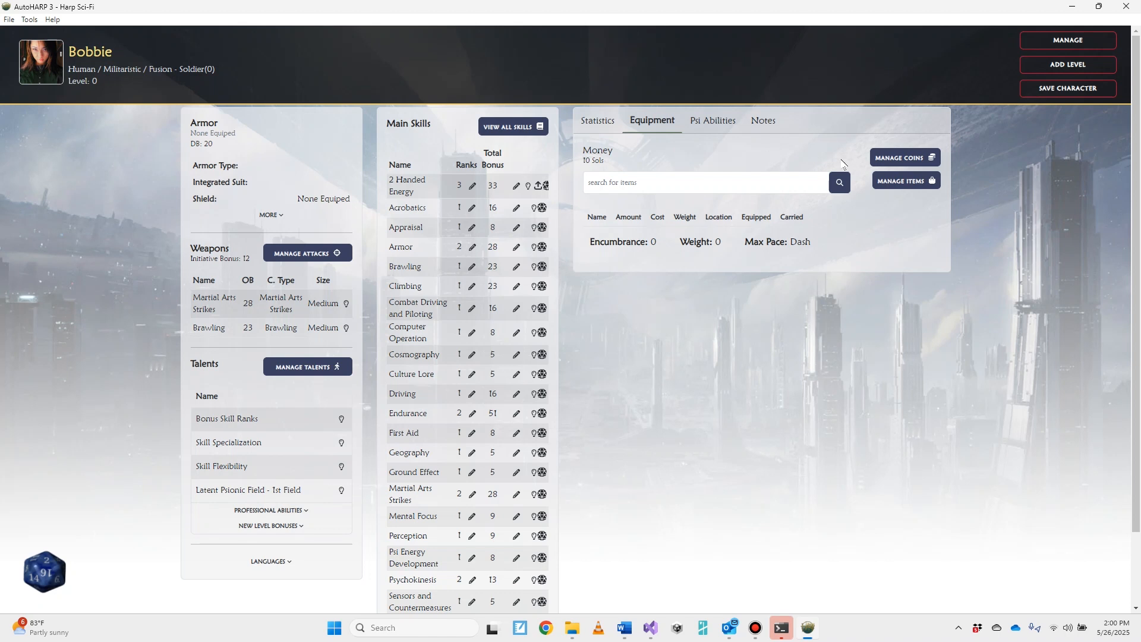
pyautogui.click(877, 181)
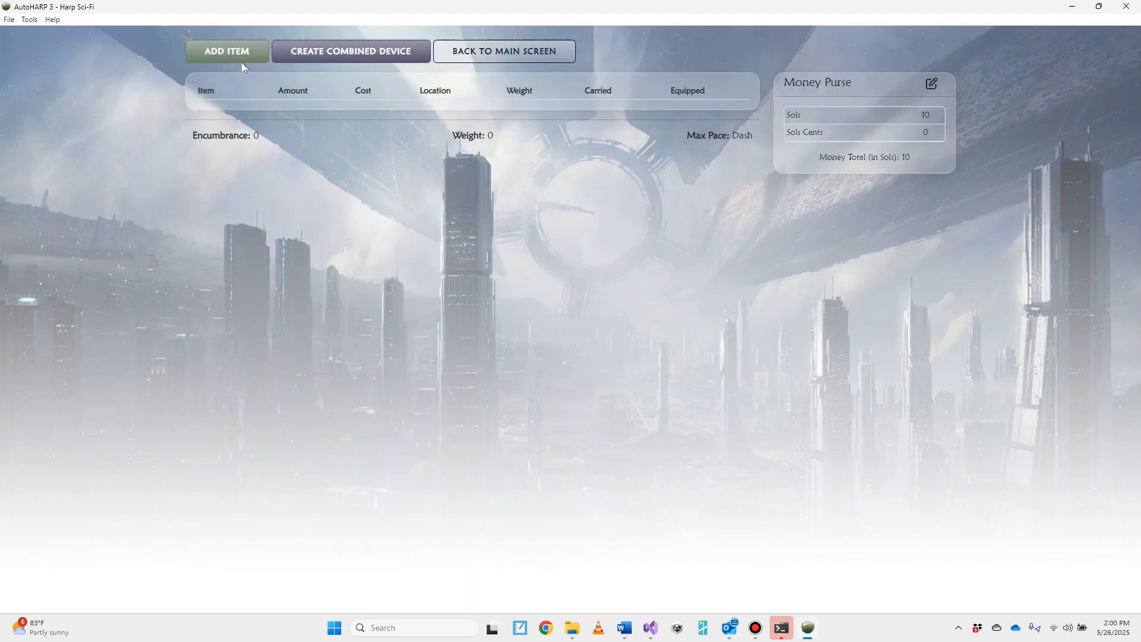
pyautogui.click(226, 51)
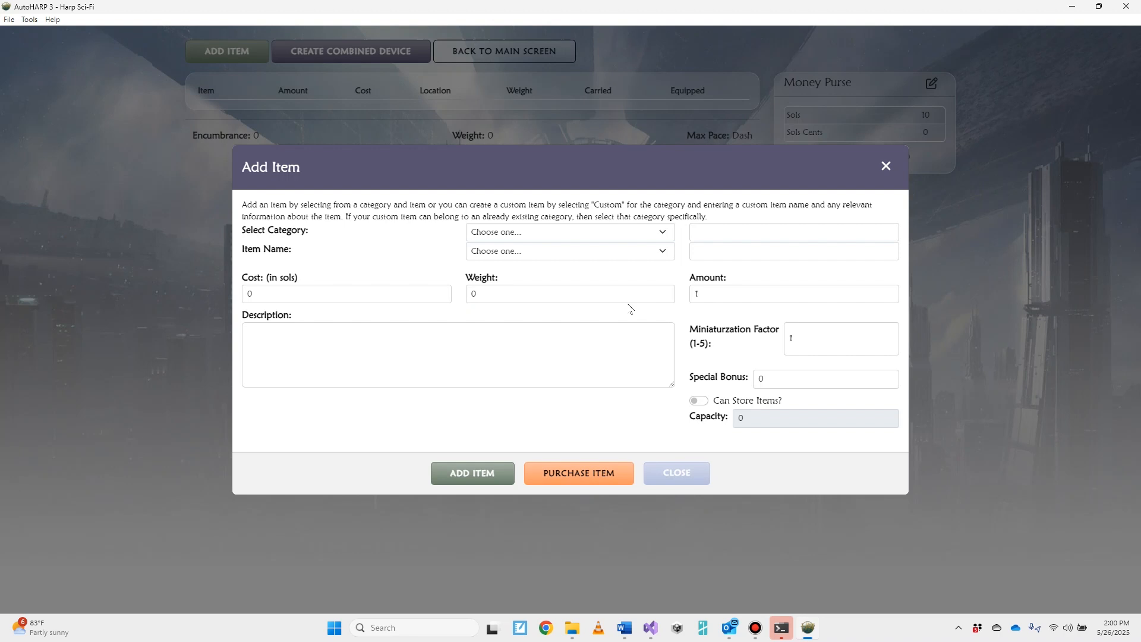
pyautogui.click(562, 232)
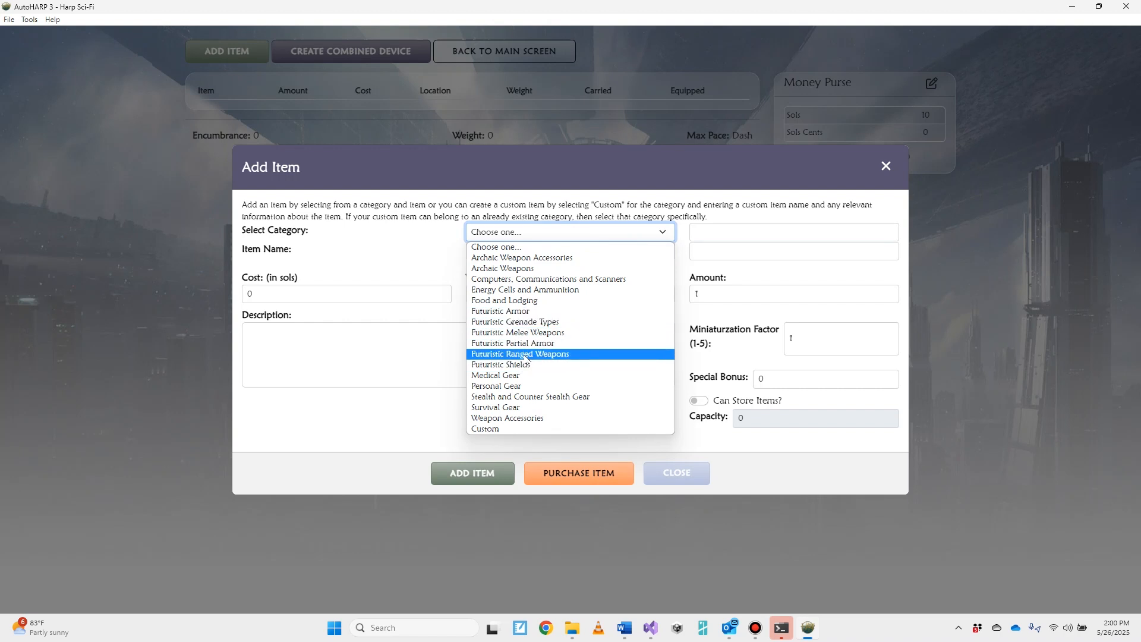
pyautogui.click(524, 313)
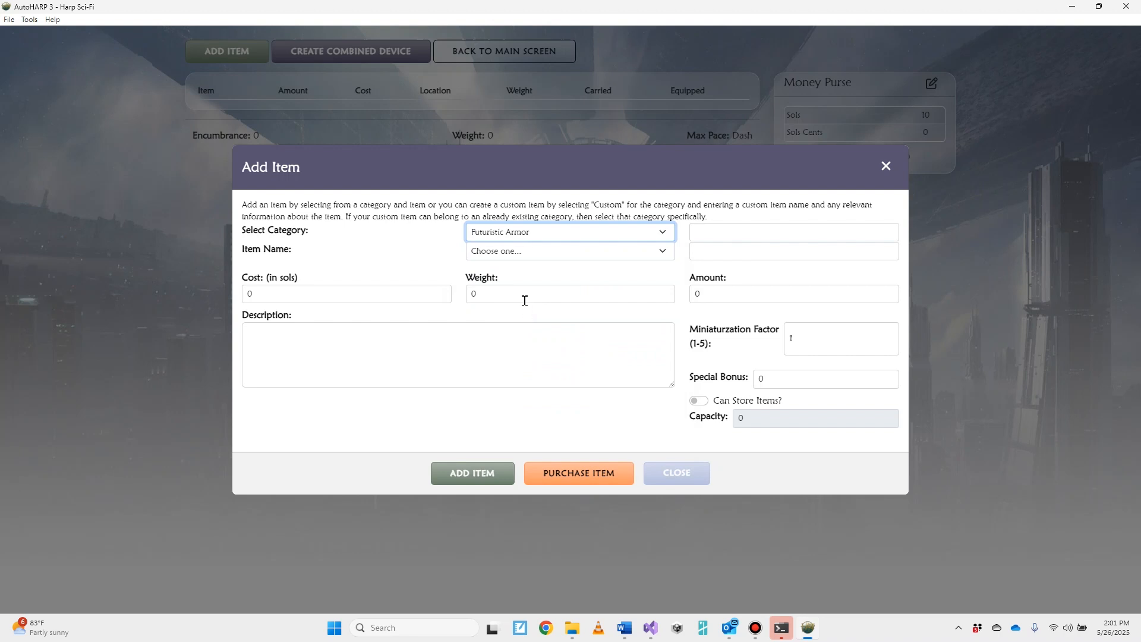
pyautogui.click(528, 256)
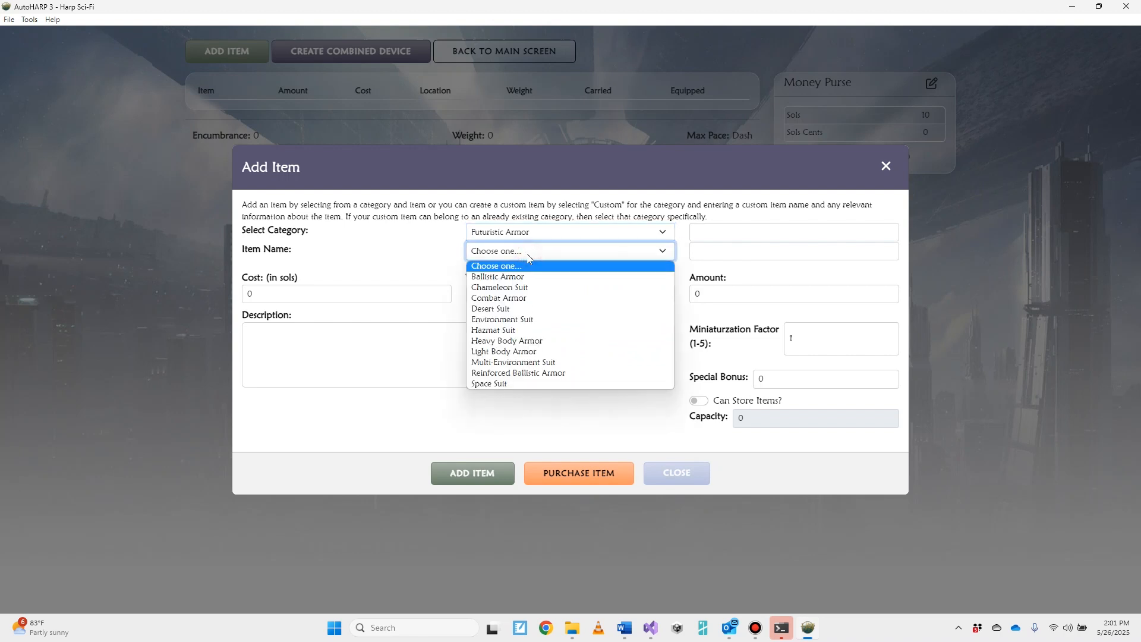
pyautogui.click(521, 299)
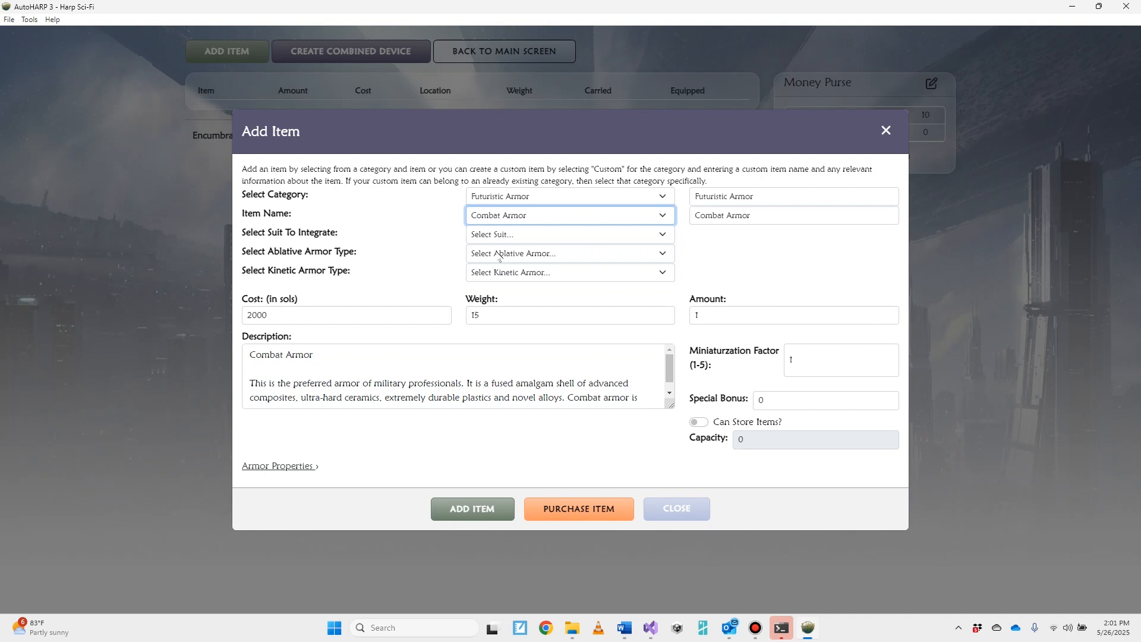
# Step: Preview the Chameleon Suit entry for the new item and return the selection to Combat Armor
pyautogui.click(536, 220)
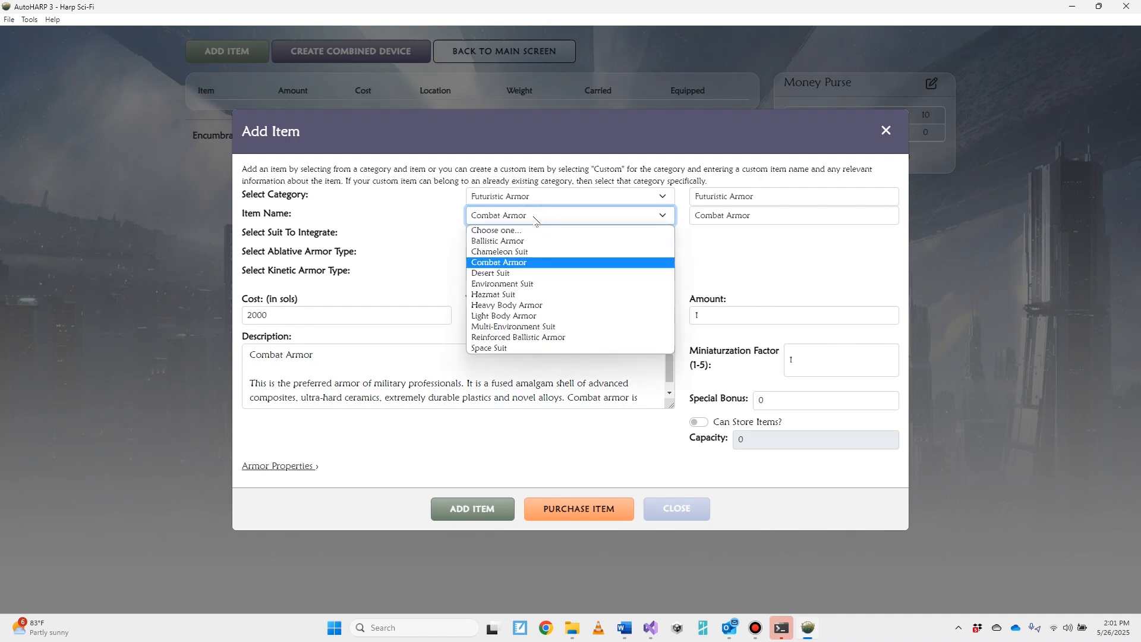
pyautogui.click(524, 251)
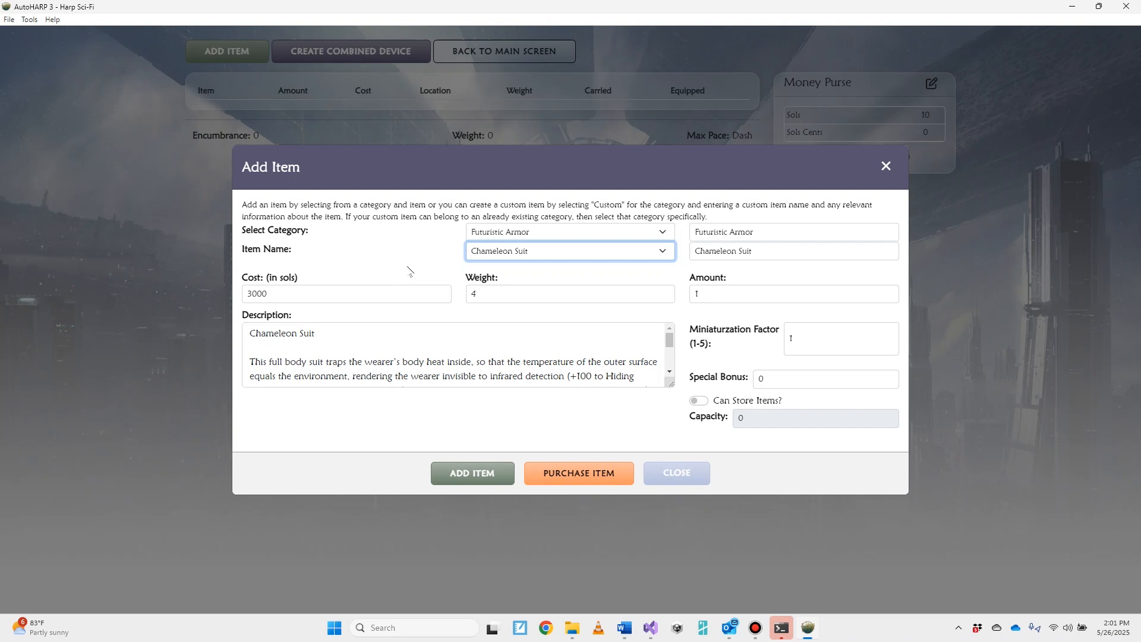
pyautogui.click(522, 251)
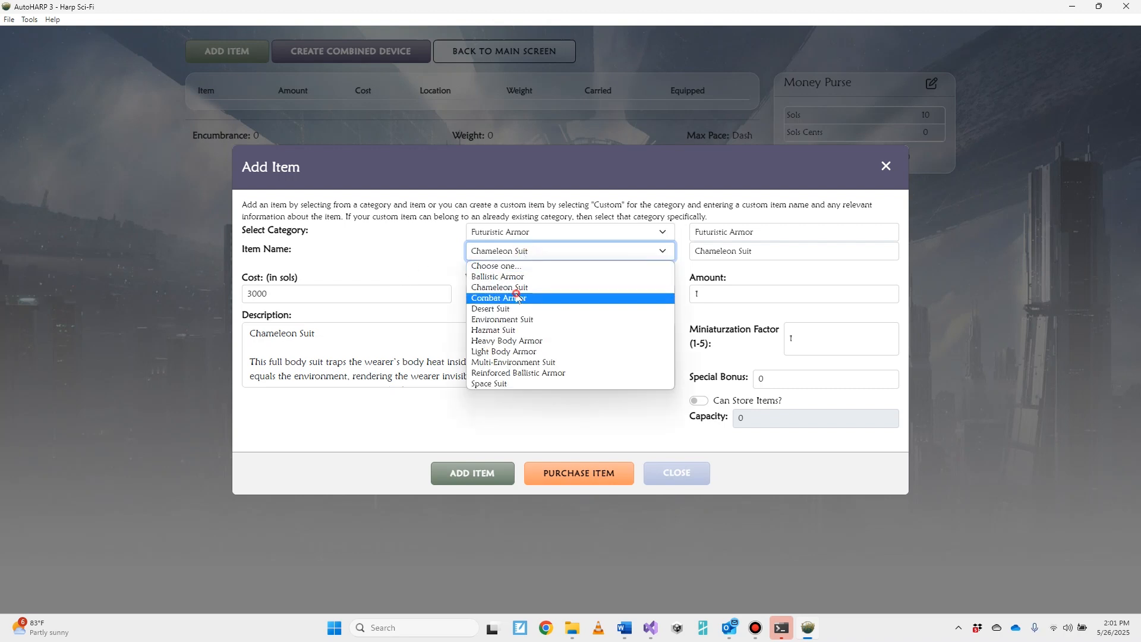
pyautogui.click(516, 297)
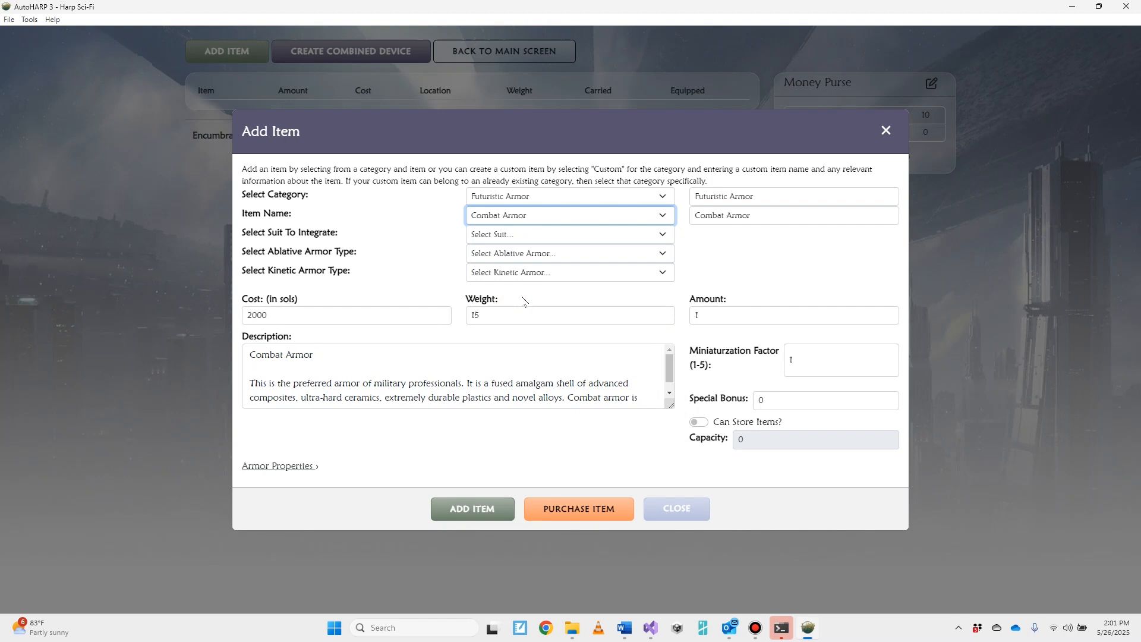
# Step: Integrate a Space Suit into the Combat Armor and rename the item Mars EVCS Armor
pyautogui.click(520, 238)
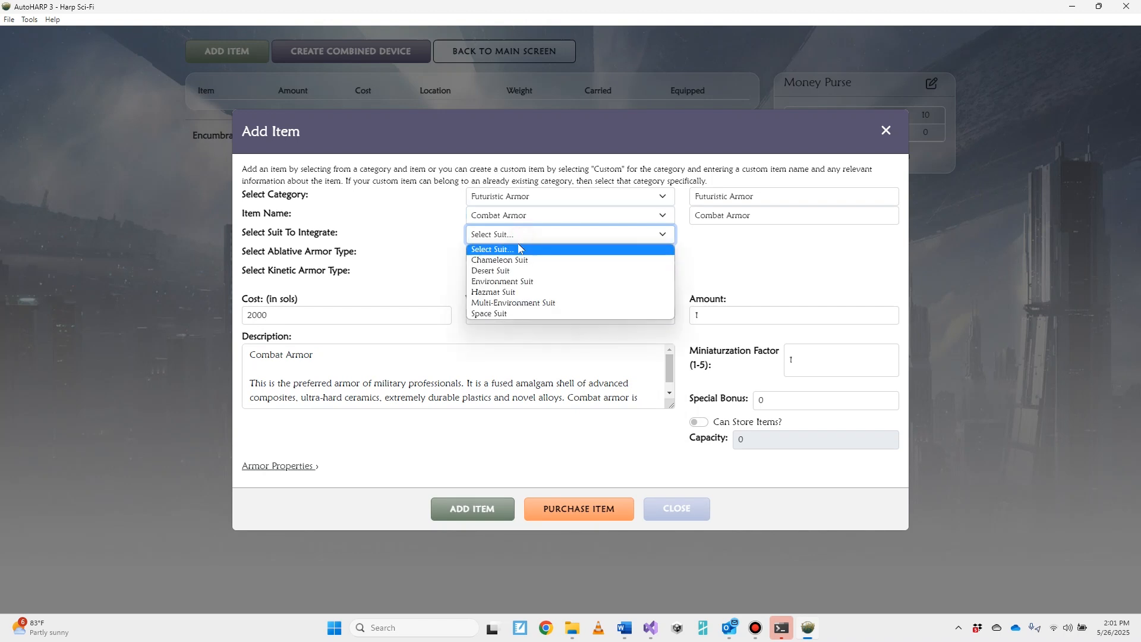
pyautogui.click(516, 311)
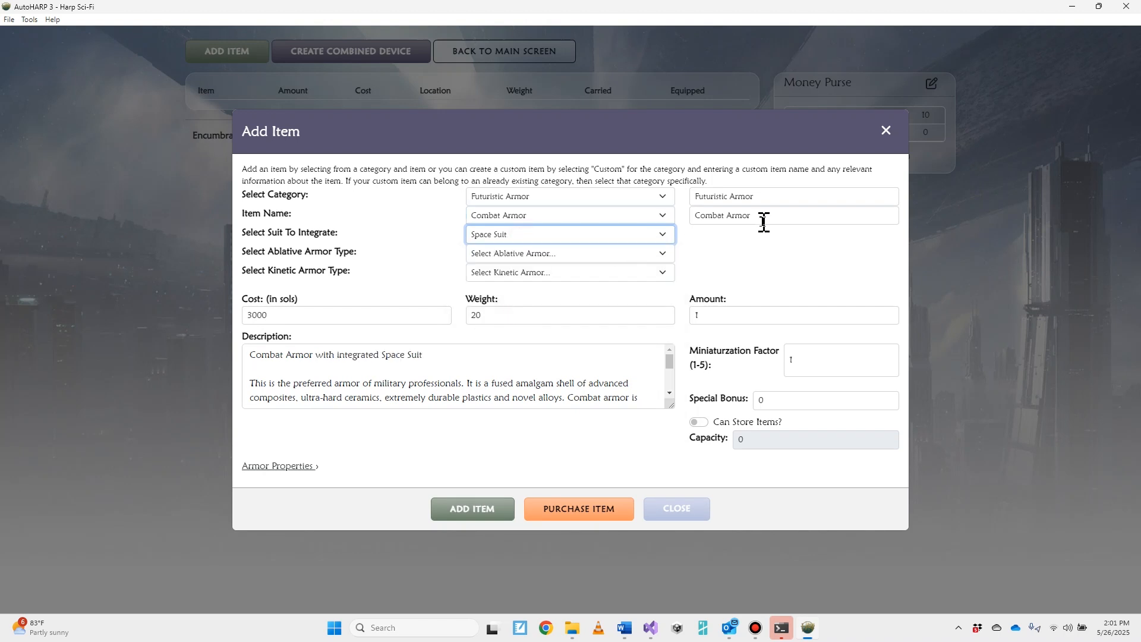
pyautogui.moveTo(764, 216); pyautogui.dragTo(692, 215)
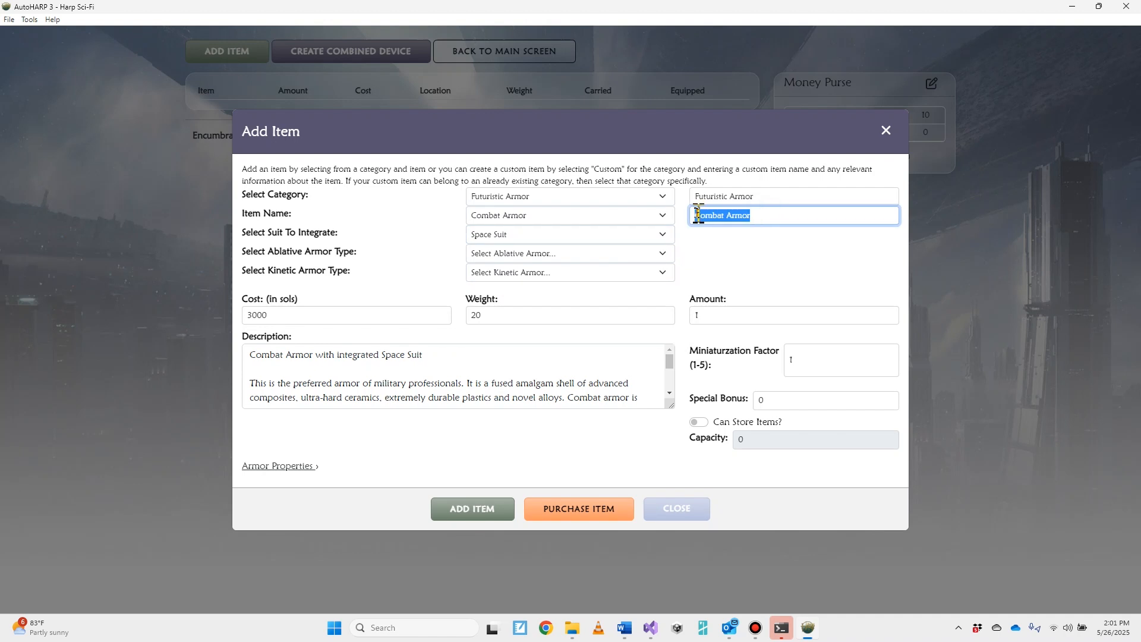
pyautogui.write('Mars EVCS Armor')
# Step: Expand the armor properties of the Mars EVCS Armor and mark the armor as fitted
pyautogui.click(299, 467)
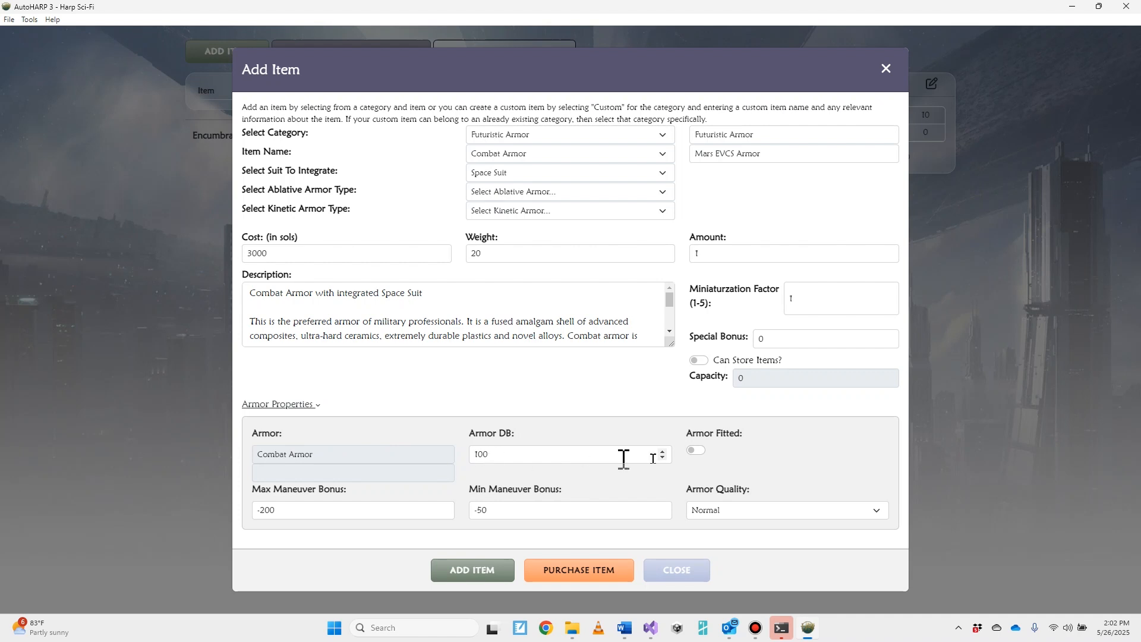
pyautogui.click(696, 451)
# Step: Try the Improved and Superior armor qualities and return the armor quality to Normal
pyautogui.click(733, 510)
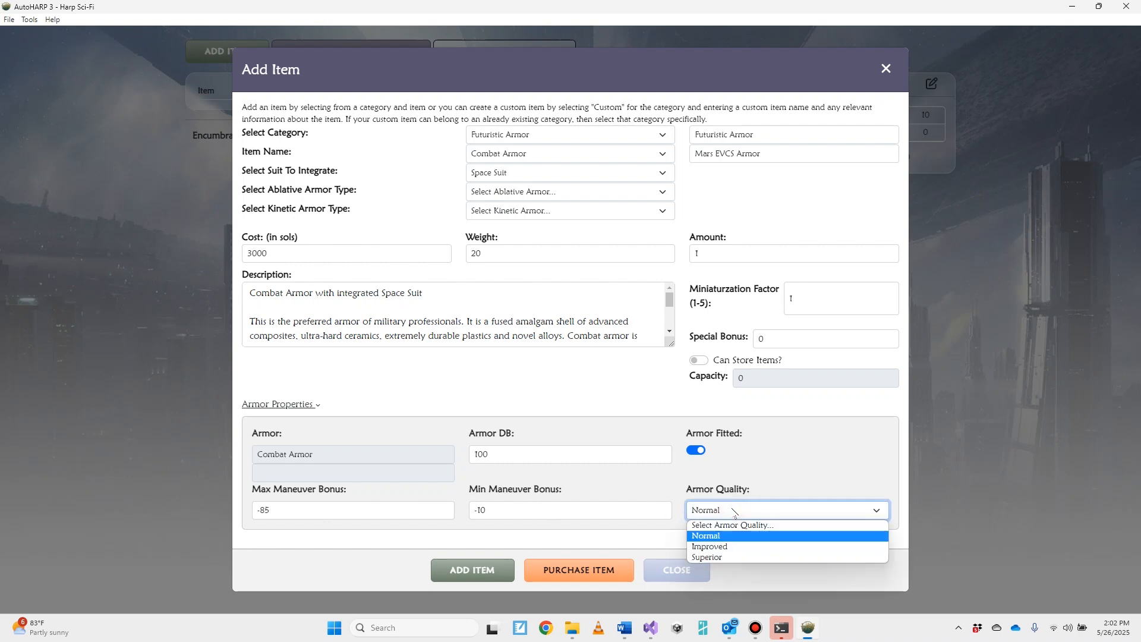
pyautogui.click(722, 546)
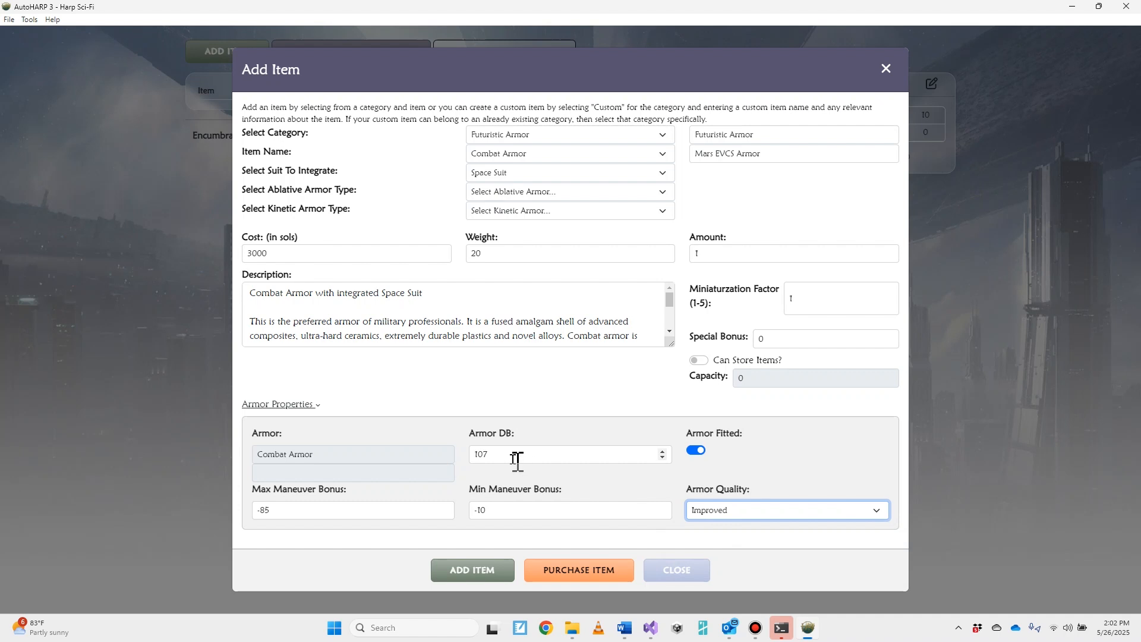
pyautogui.click(739, 514)
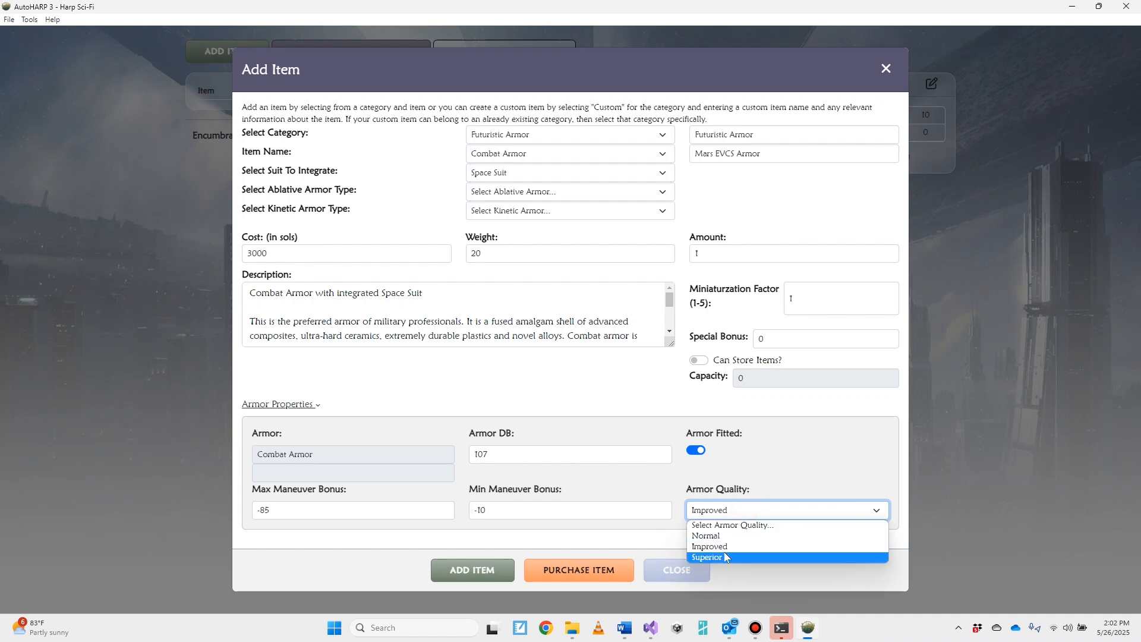
pyautogui.click(725, 557)
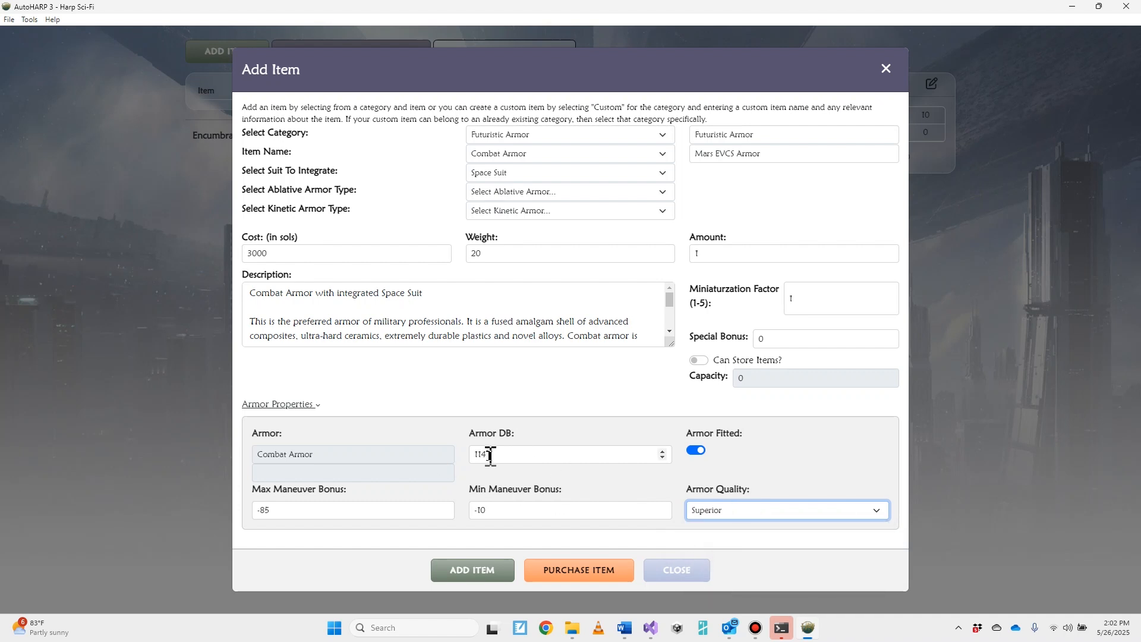
pyautogui.click(732, 515)
pyautogui.click(731, 535)
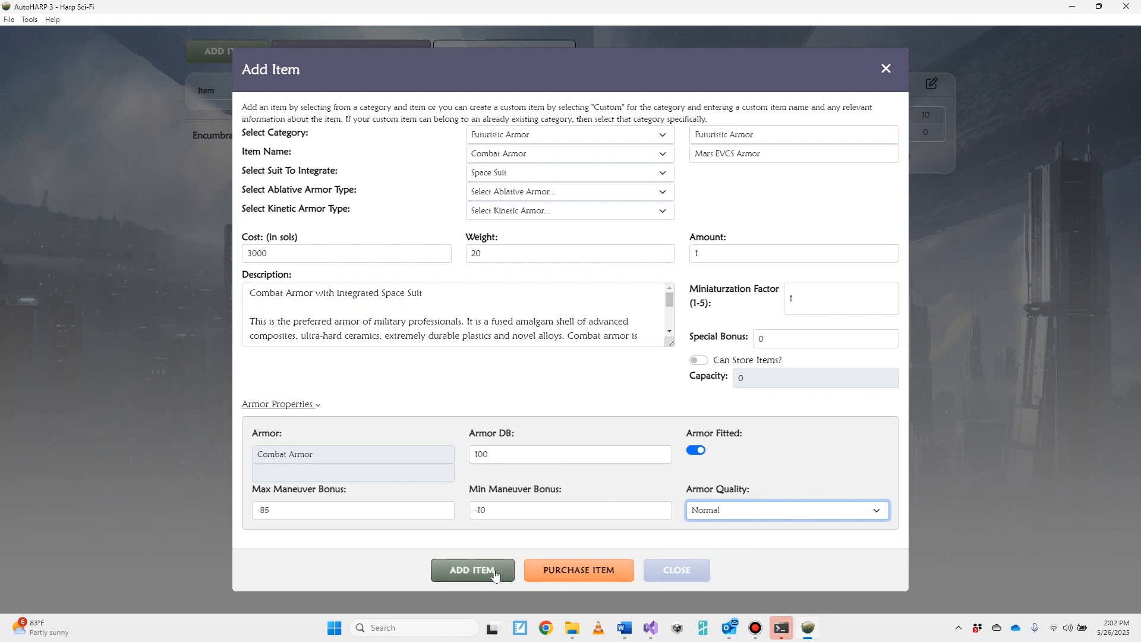
# Step: Add the Mars EVCS Armor to the equipment and choose the Blast Shield from the Futuristic Shields category for the next item
pyautogui.click(475, 571)
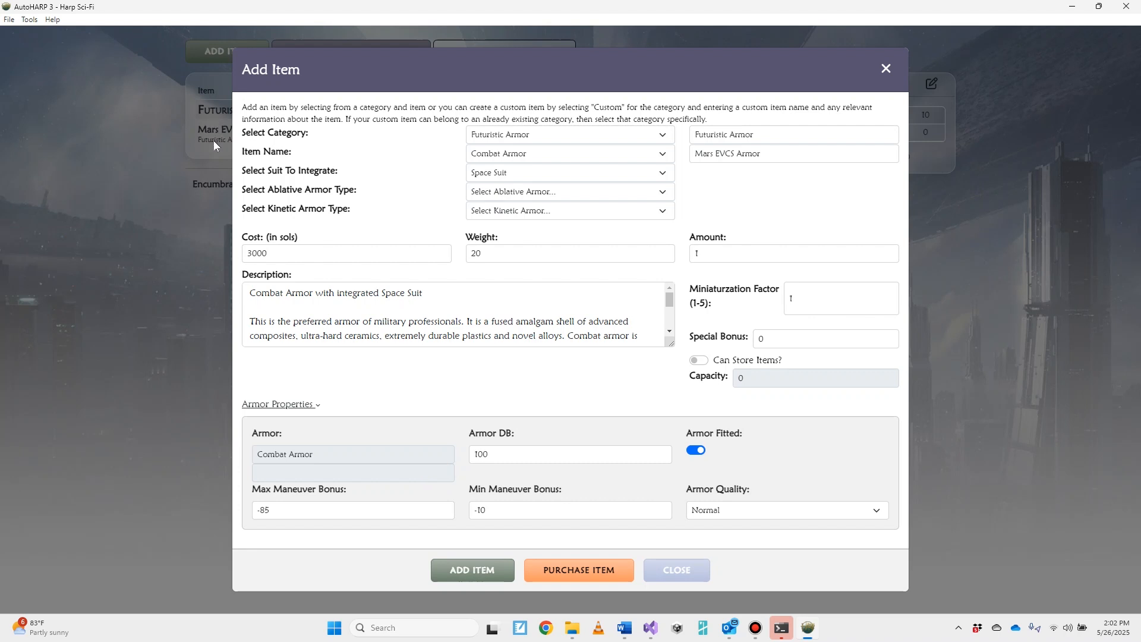
pyautogui.click(525, 136)
pyautogui.click(509, 261)
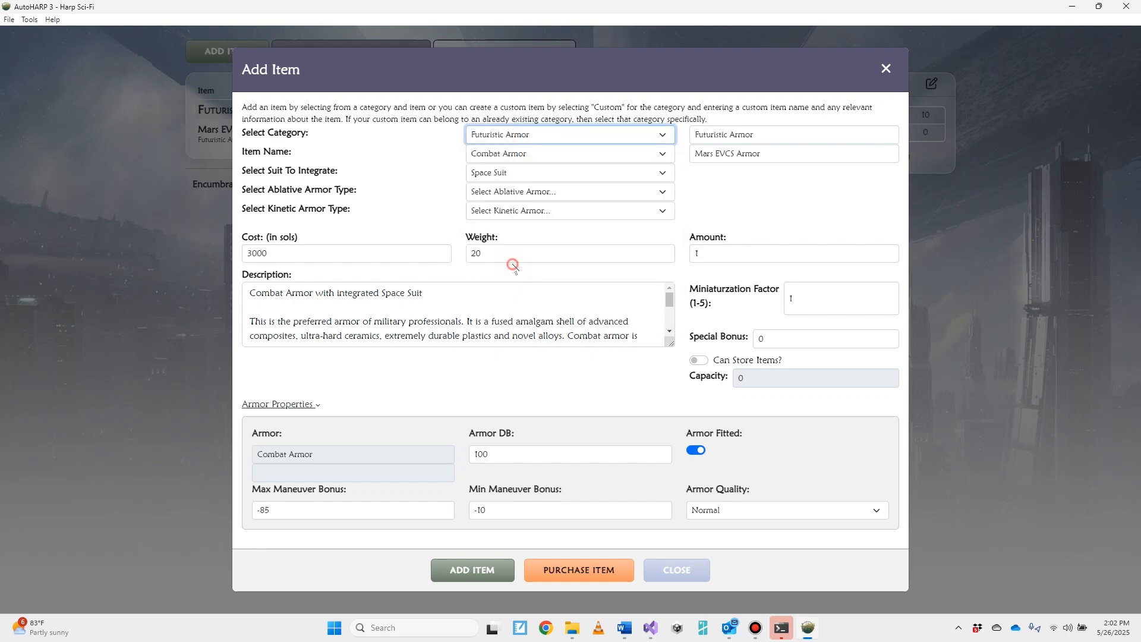
pyautogui.click(520, 244)
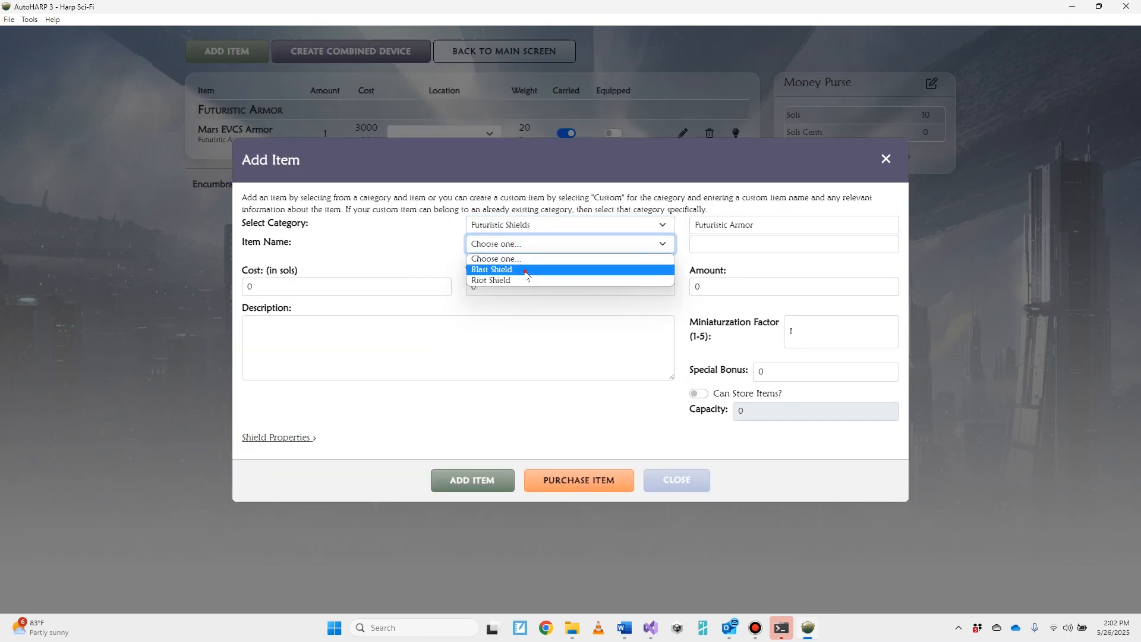
pyautogui.click(526, 265)
# Step: Mark the Blast Shield as trained with an Ablative Add-on, add it to the equipment and close the item dialog
pyautogui.click(291, 438)
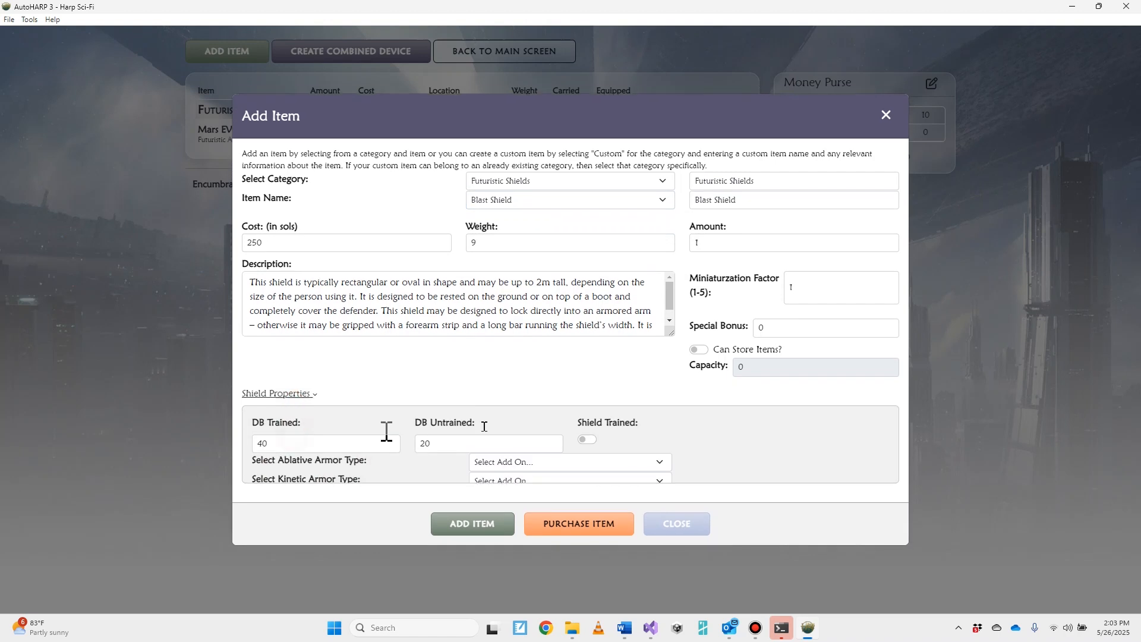
pyautogui.click(587, 430)
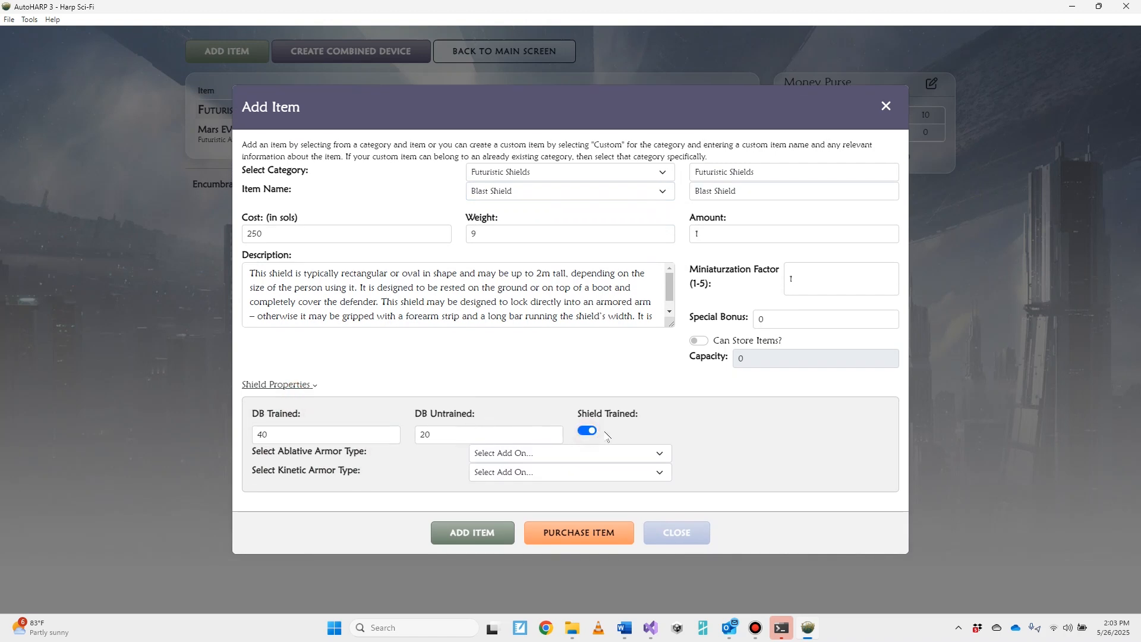
pyautogui.click(488, 456)
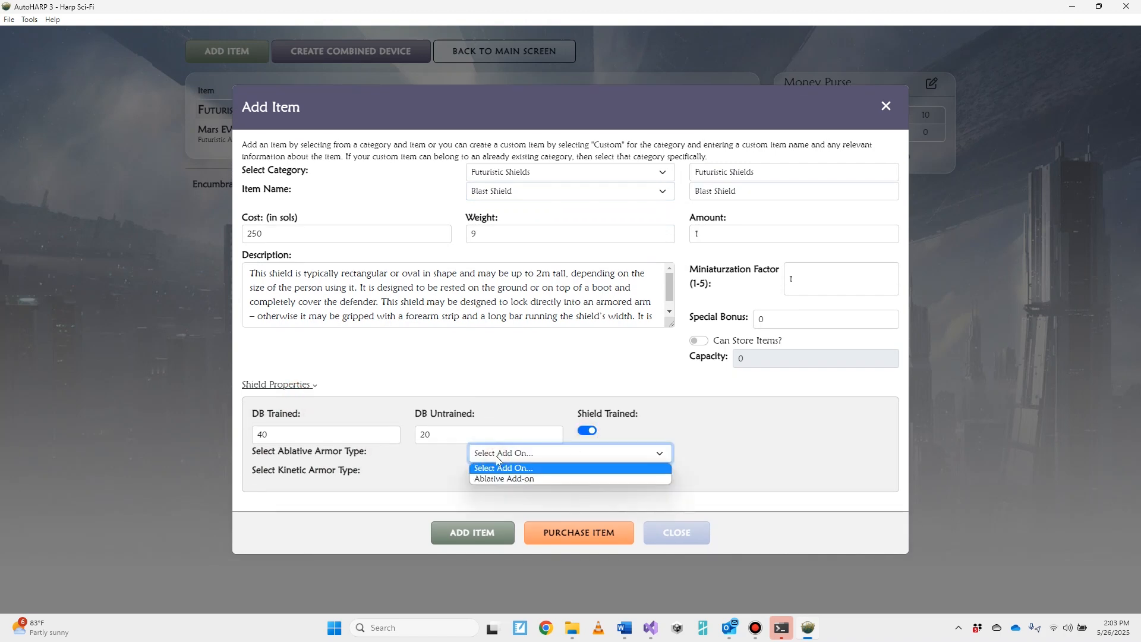
pyautogui.click(504, 478)
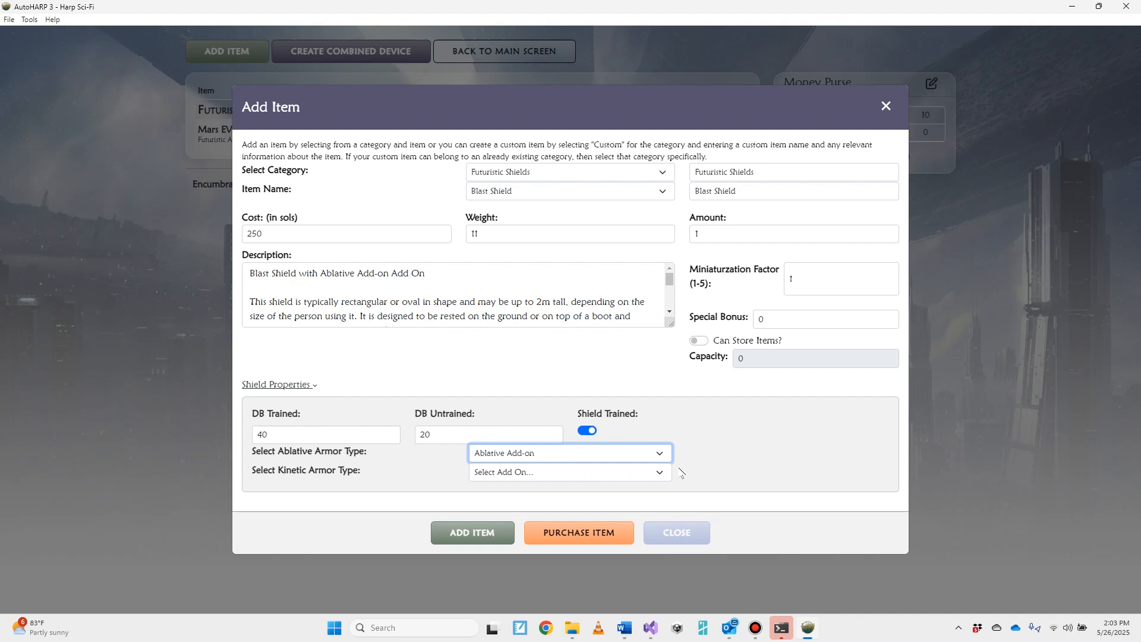
pyautogui.click(480, 535)
pyautogui.click(676, 531)
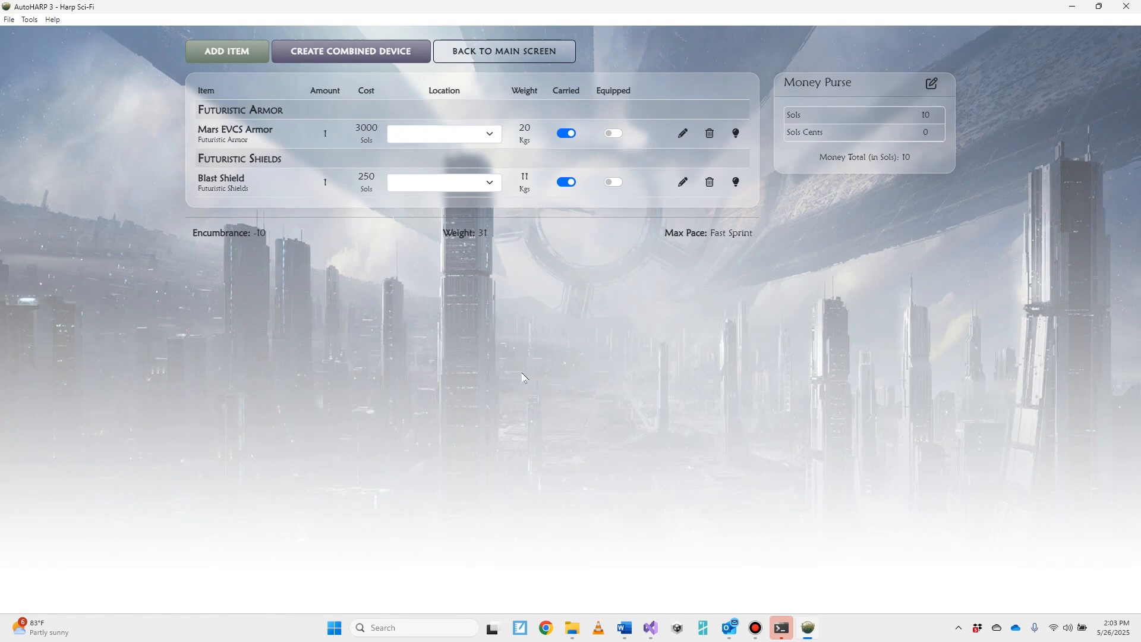
# Step: Set the location of the Mars EVCS Armor to Worn and of the Blast Shield to Left Arm
pyautogui.click(469, 132)
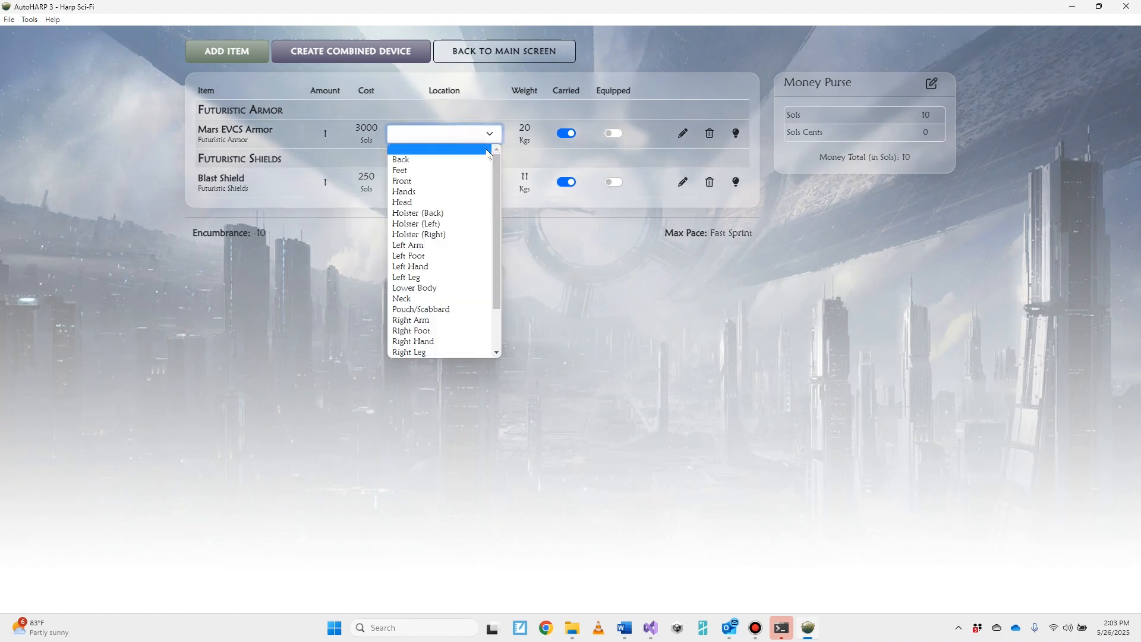
pyautogui.scroll(-2, 444, 348)
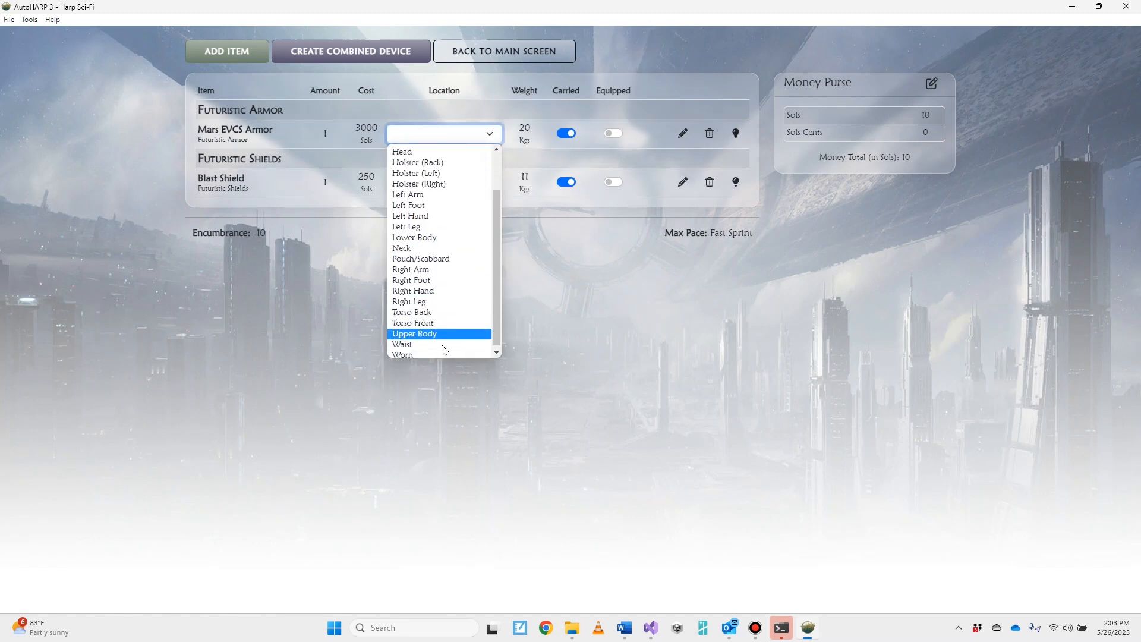
pyautogui.click(433, 351)
pyautogui.click(455, 184)
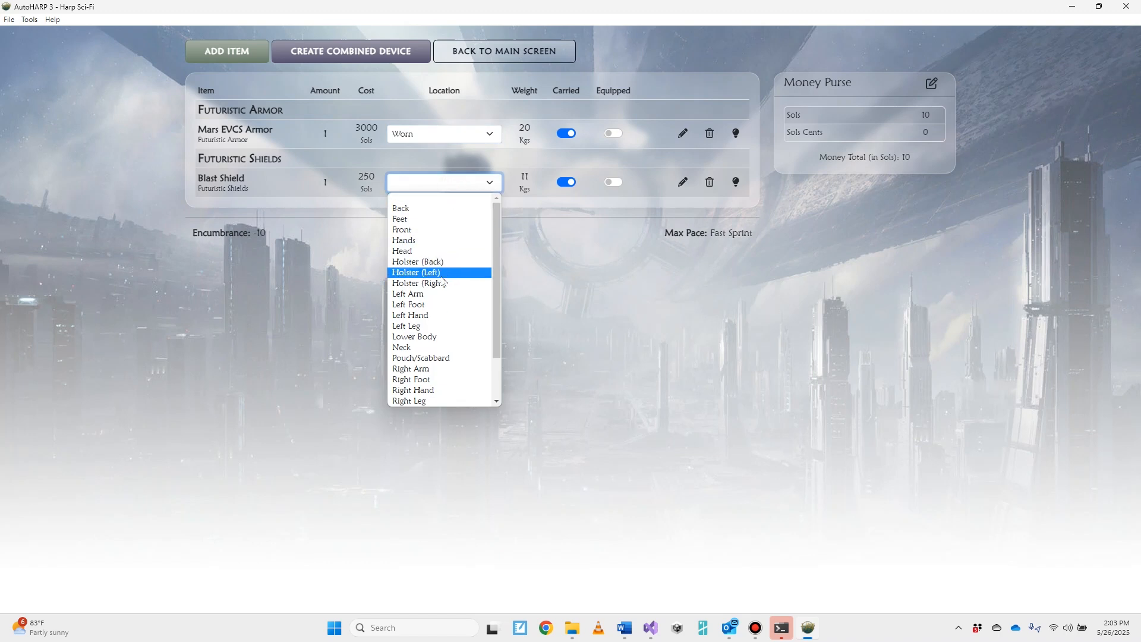
pyautogui.click(426, 295)
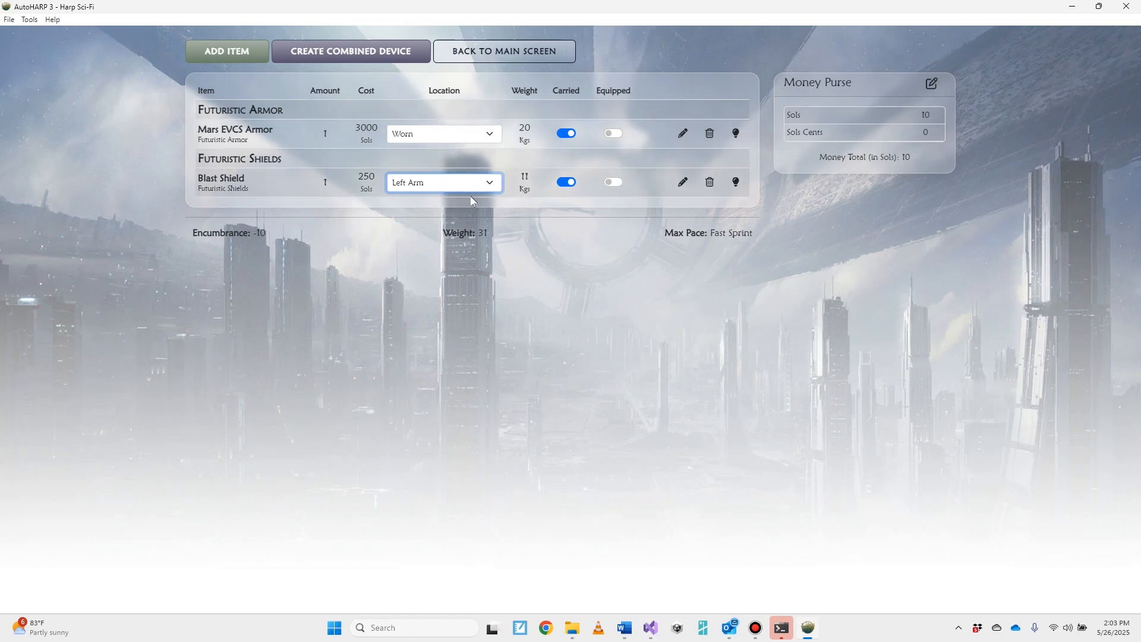
# Step: Equip the Mars EVCS Armor and the Blast Shield from the main character sheet and expand the armor details
pyautogui.click(498, 59)
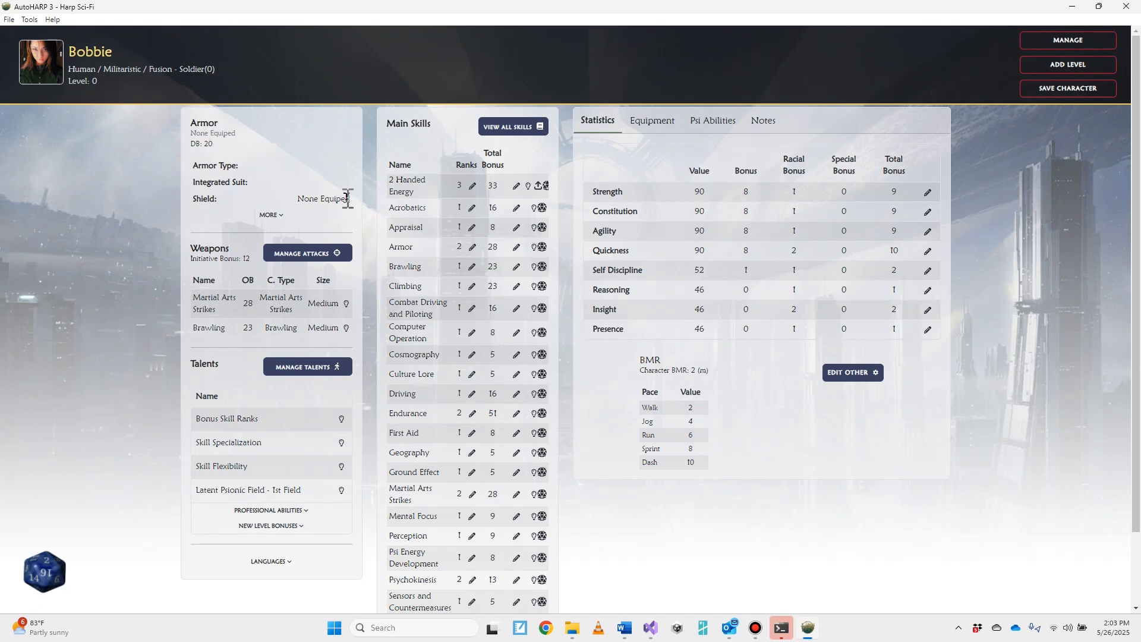
pyautogui.click(648, 125)
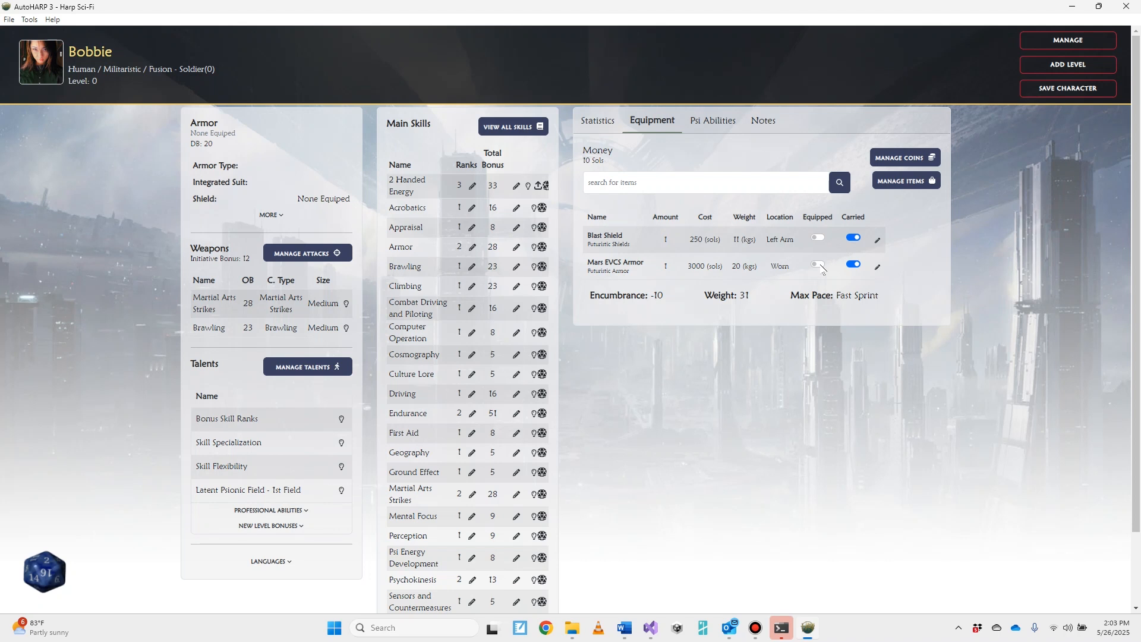
pyautogui.click(820, 266)
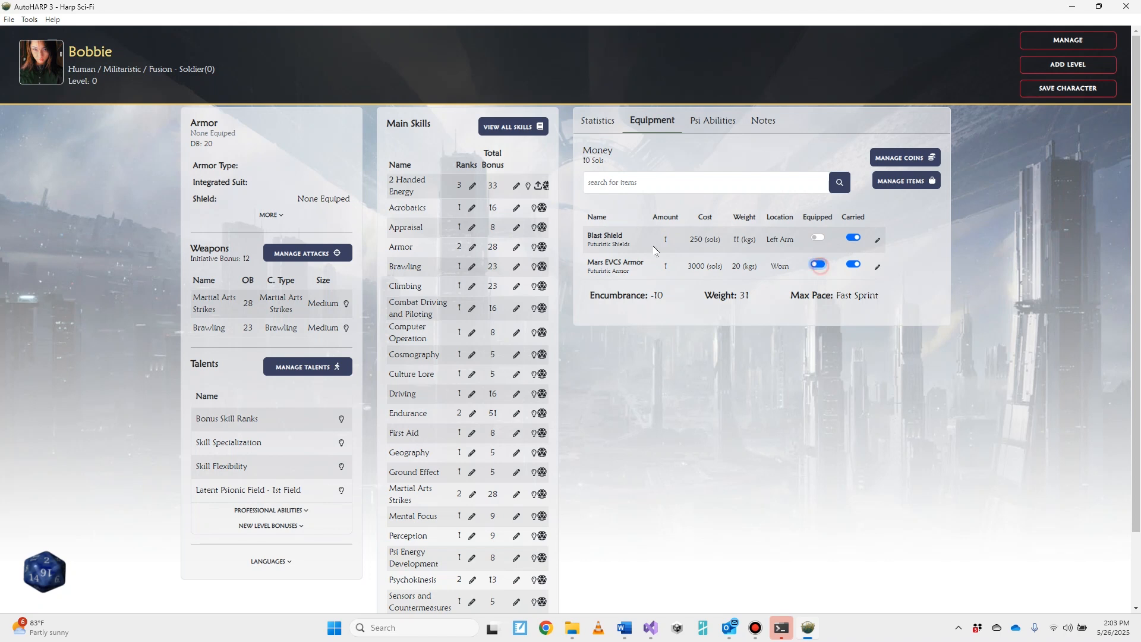
pyautogui.click(819, 239)
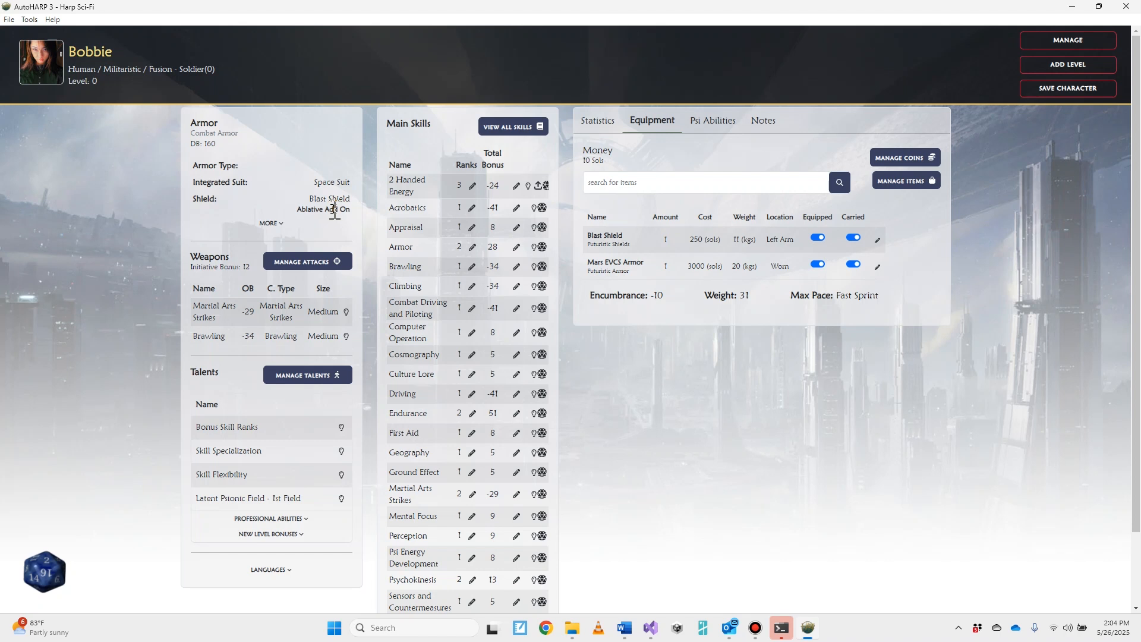
pyautogui.click(273, 223)
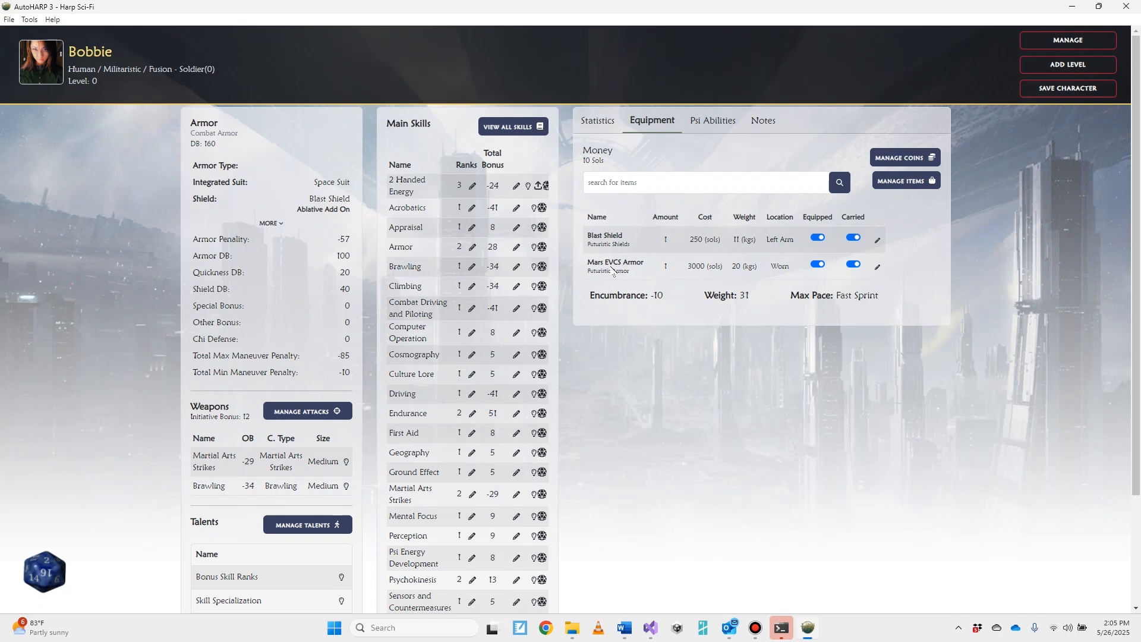
# Step: Edit the Mars EVCS Armor to have a special bonus of 10 and save the changes
pyautogui.click(879, 269)
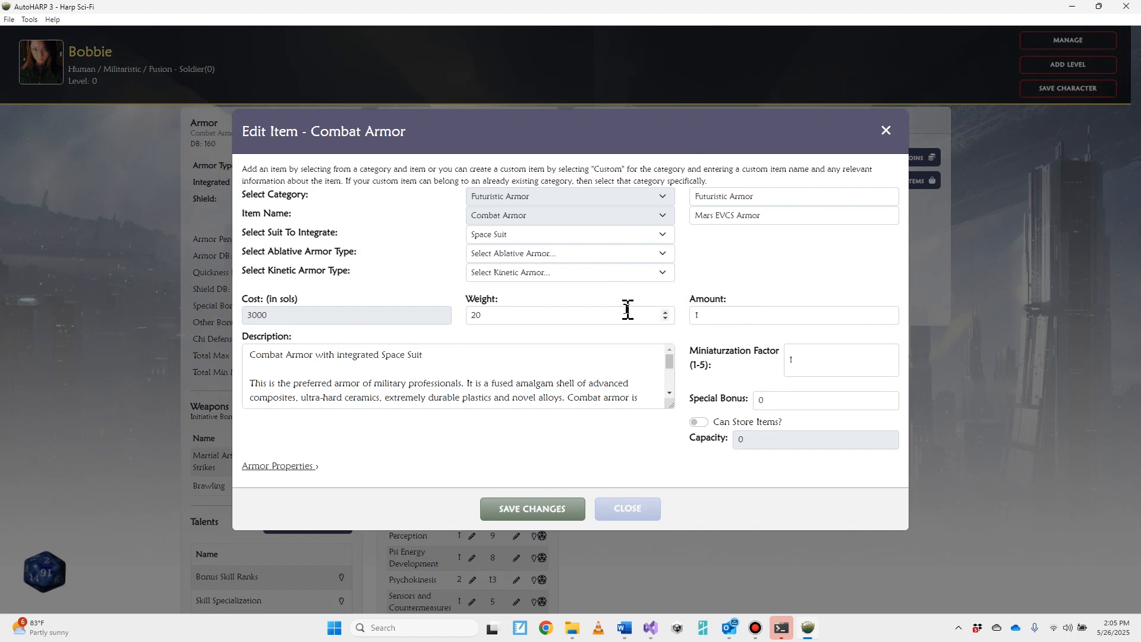
pyautogui.click(757, 402)
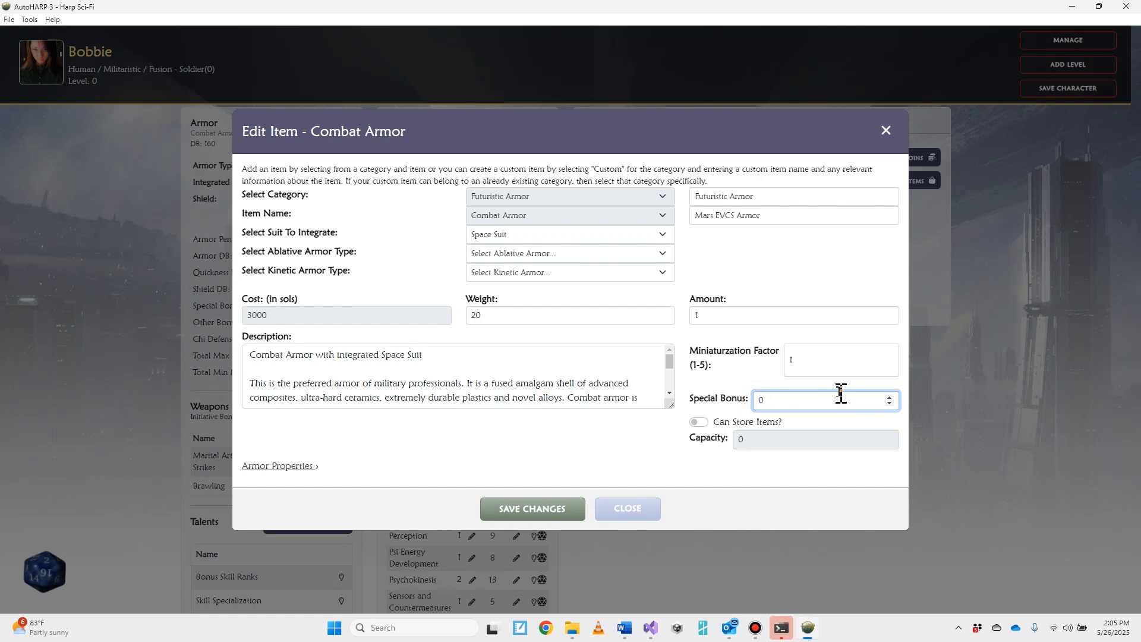
pyautogui.write('1')
pyautogui.click(545, 510)
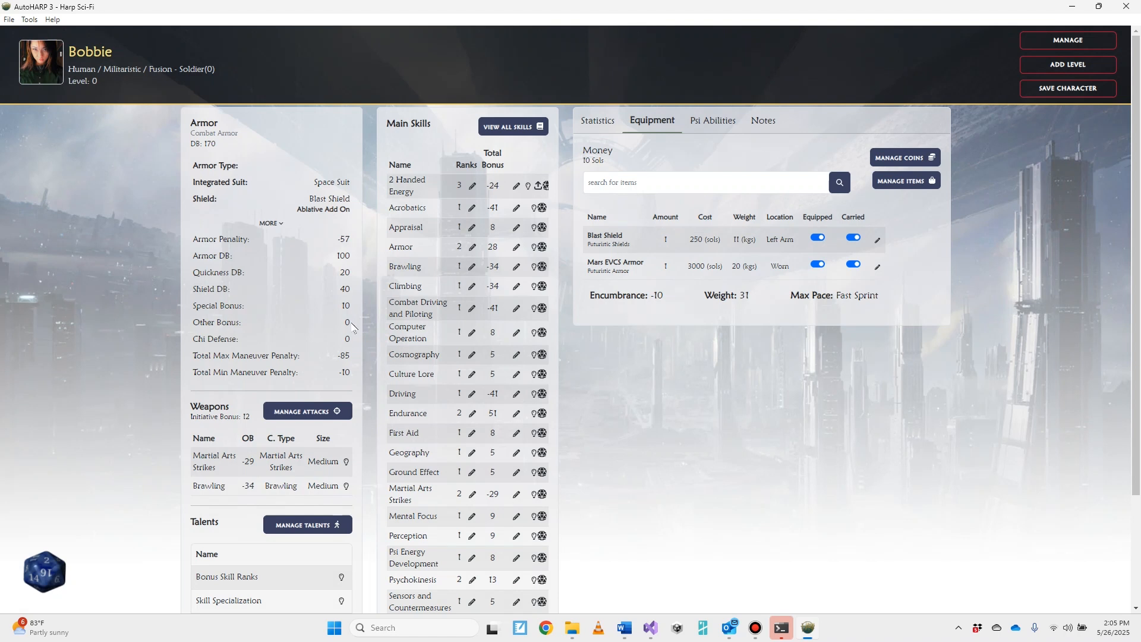
# Step: Set the character's other Armor Bonus to 10, save it and collapse the armor details
pyautogui.click(599, 129)
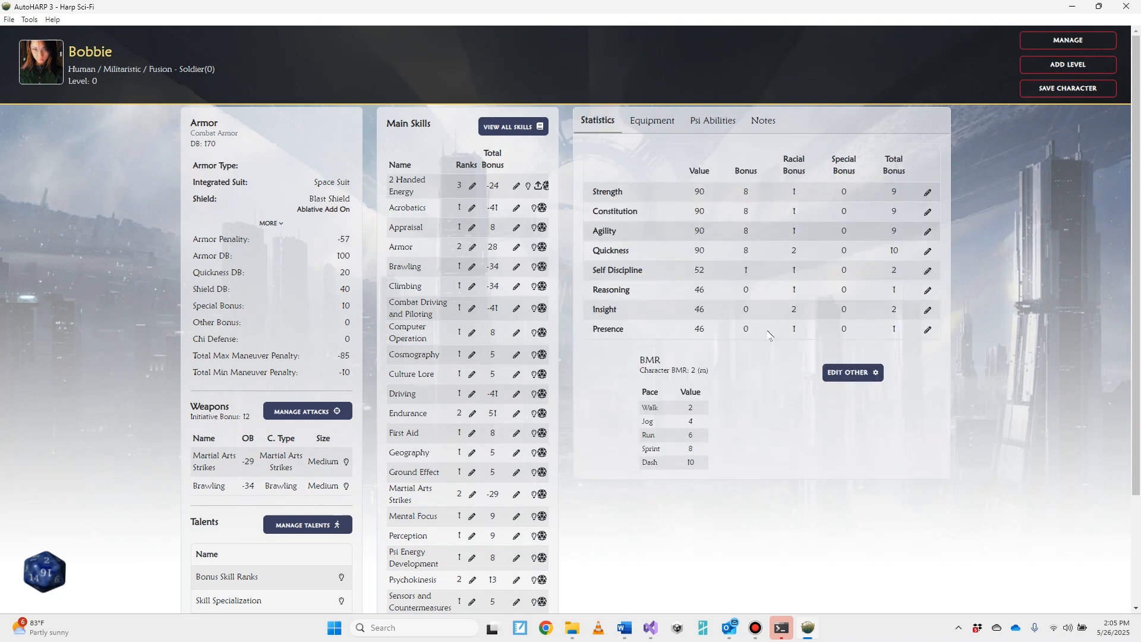
pyautogui.click(844, 375)
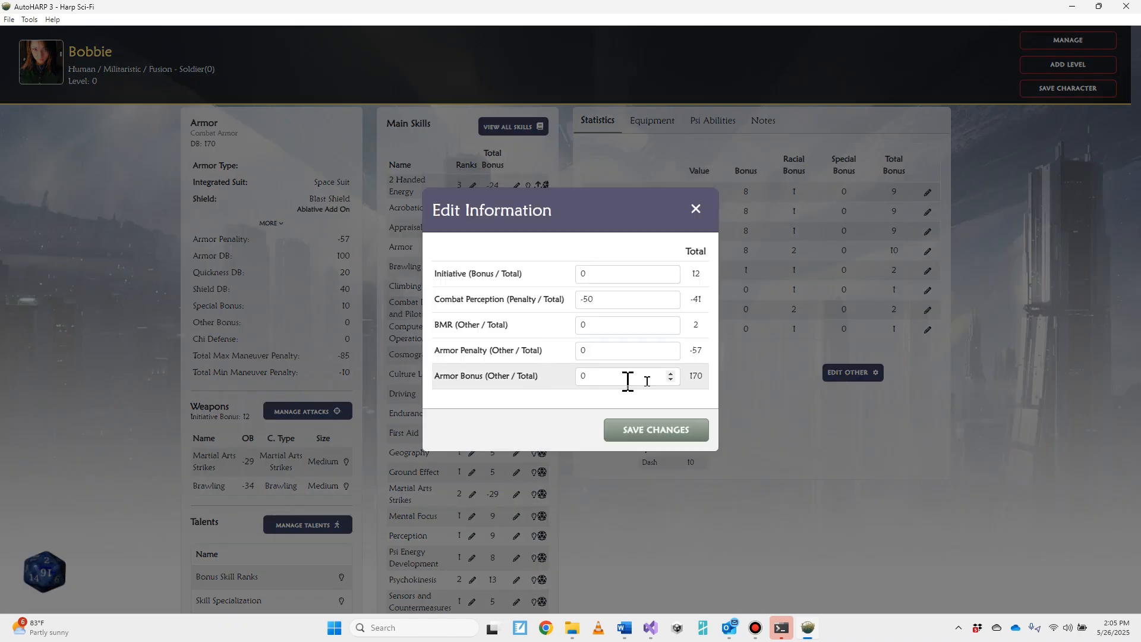
pyautogui.click(670, 372)
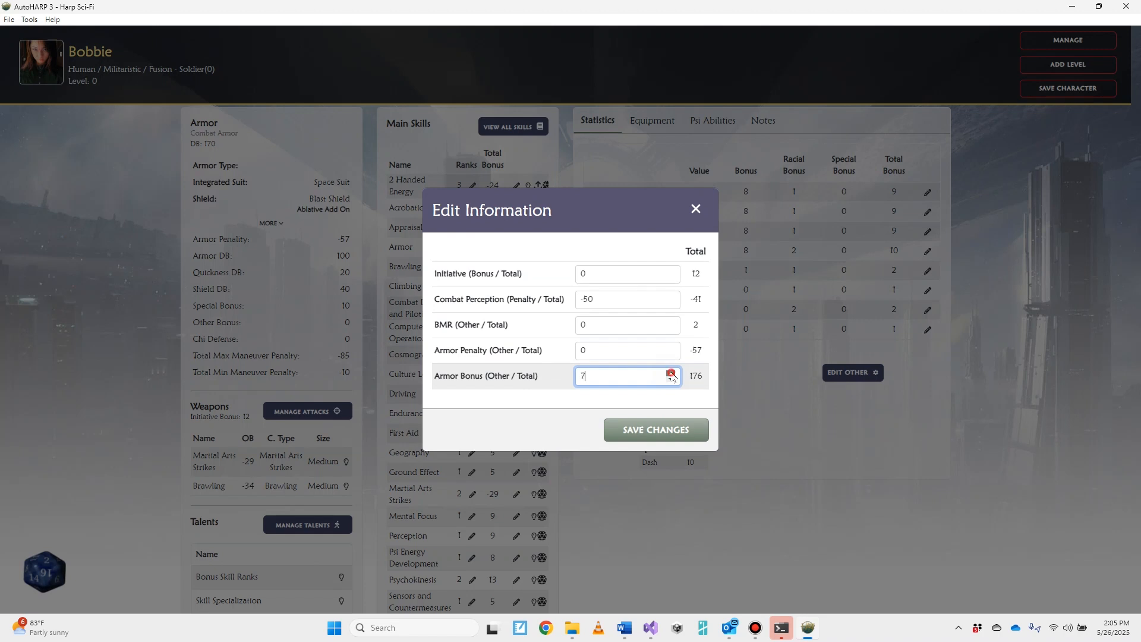
pyautogui.click(671, 372)
pyautogui.click(671, 373)
pyautogui.click(672, 372)
pyautogui.click(651, 426)
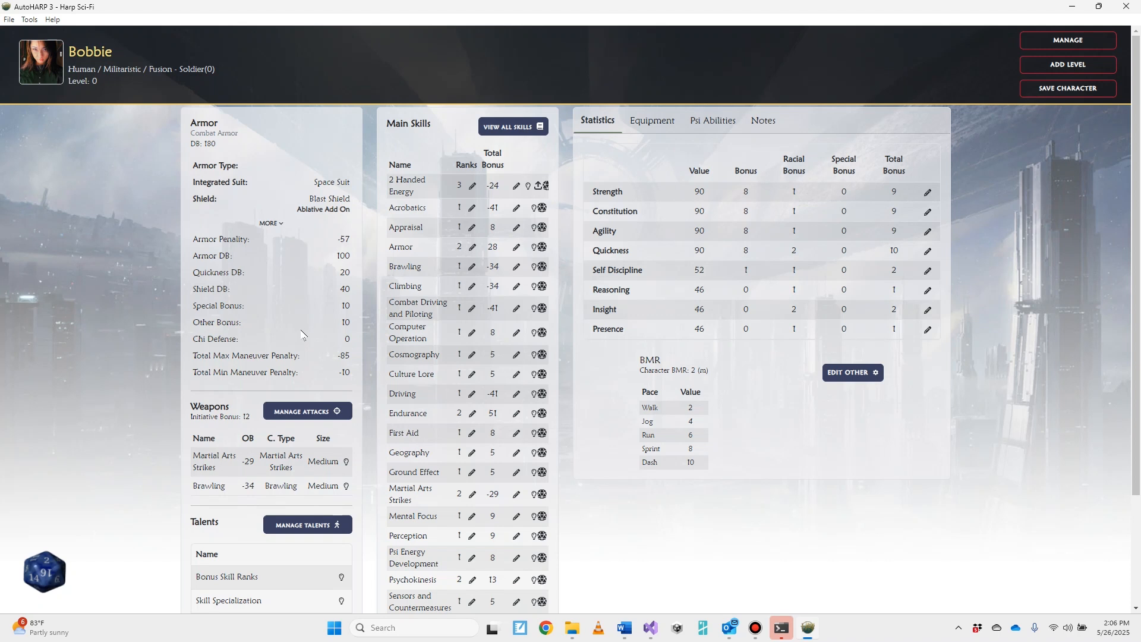
pyautogui.click(272, 224)
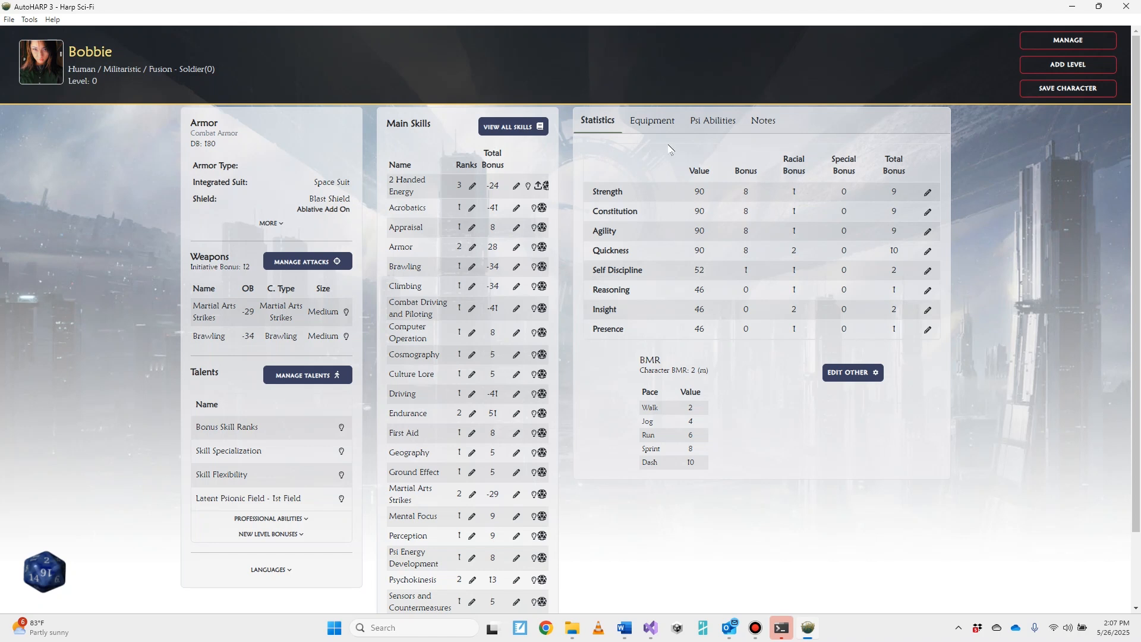
# Step: Start a new equipment item in Futuristic Ranged Weapons, 2 Handed Energy, choosing the Assault Blaster with its required accessories included
pyautogui.click(664, 121)
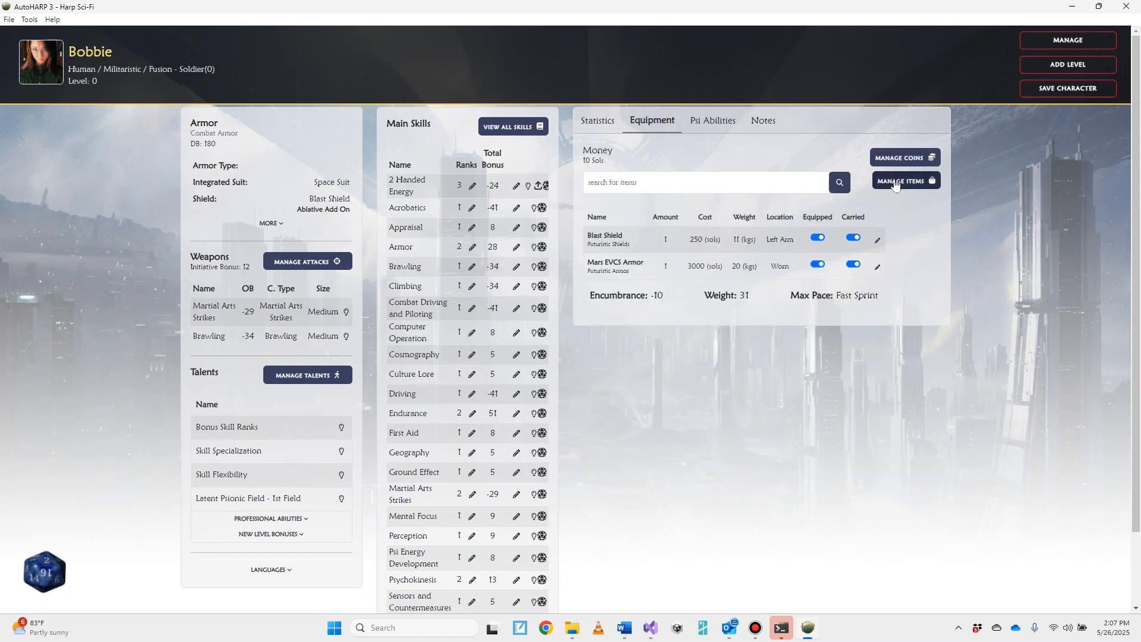
pyautogui.click(540, 188)
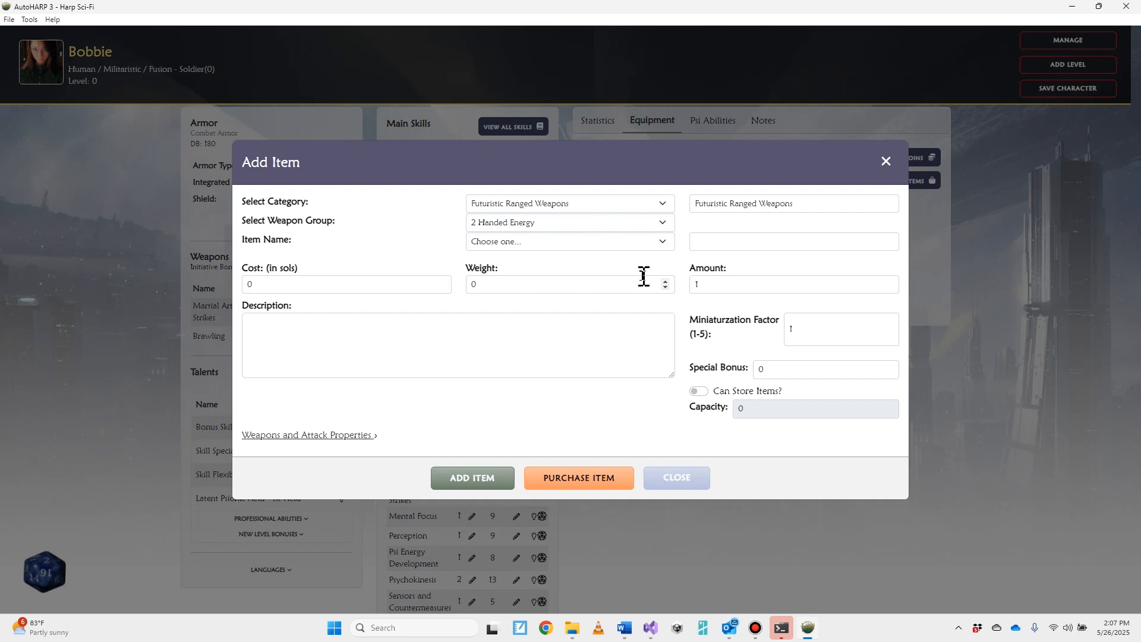
pyautogui.click(572, 244)
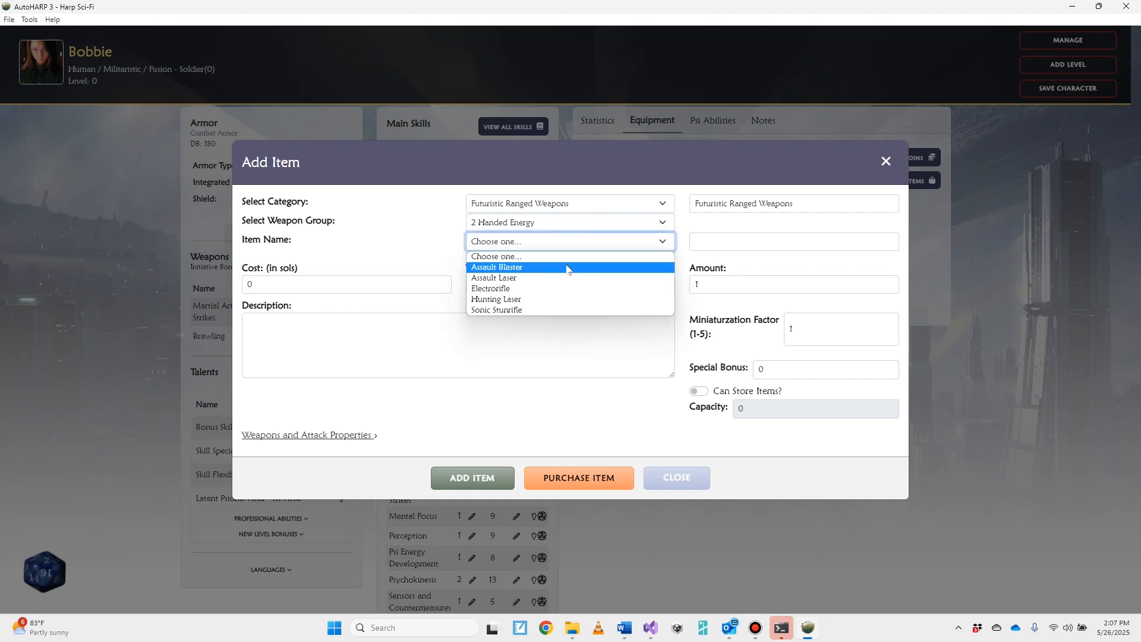
pyautogui.click(566, 267)
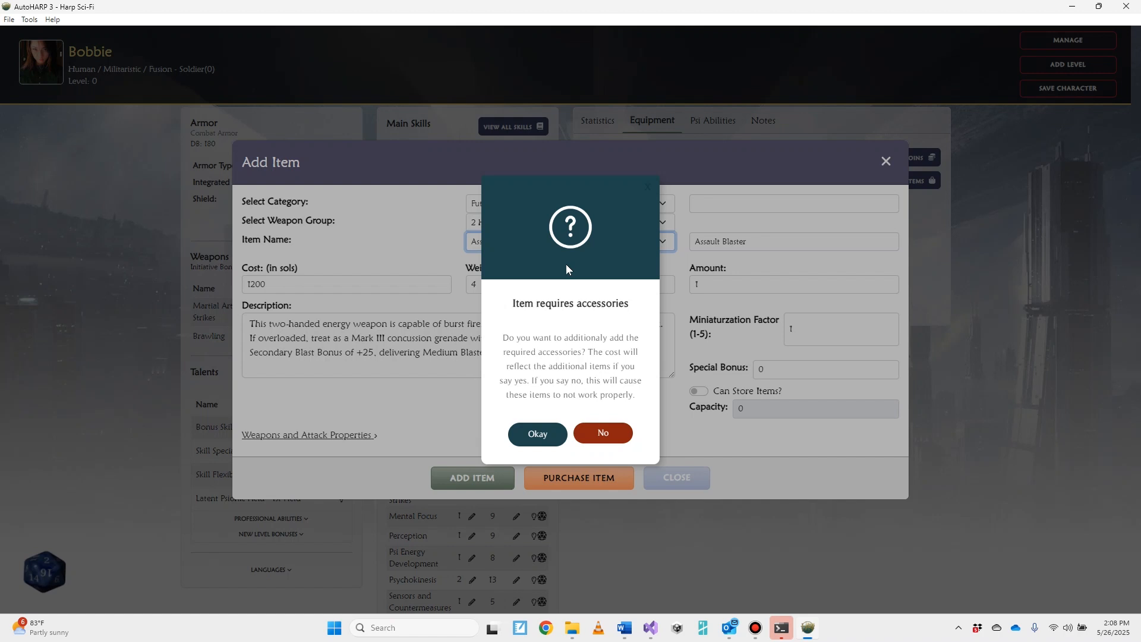
pyautogui.click(538, 434)
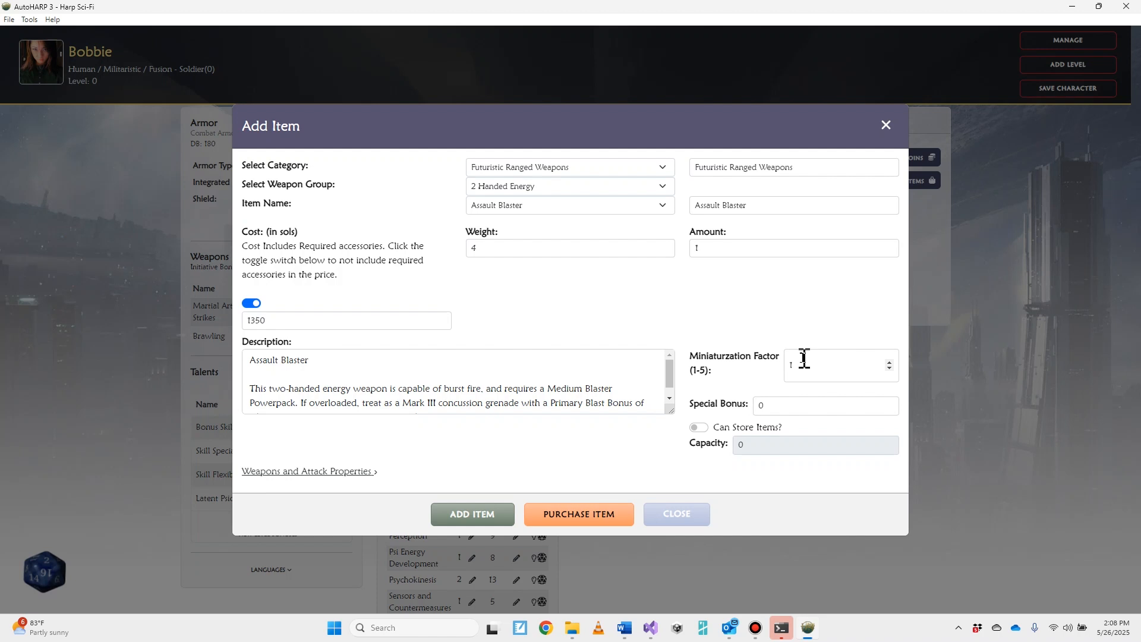
# Step: Review the Assault Blaster's weapon, attack and overloaded properties and add it to the character without purchasing it
pyautogui.click(361, 471)
pyautogui.scroll(-1, 625, 408)
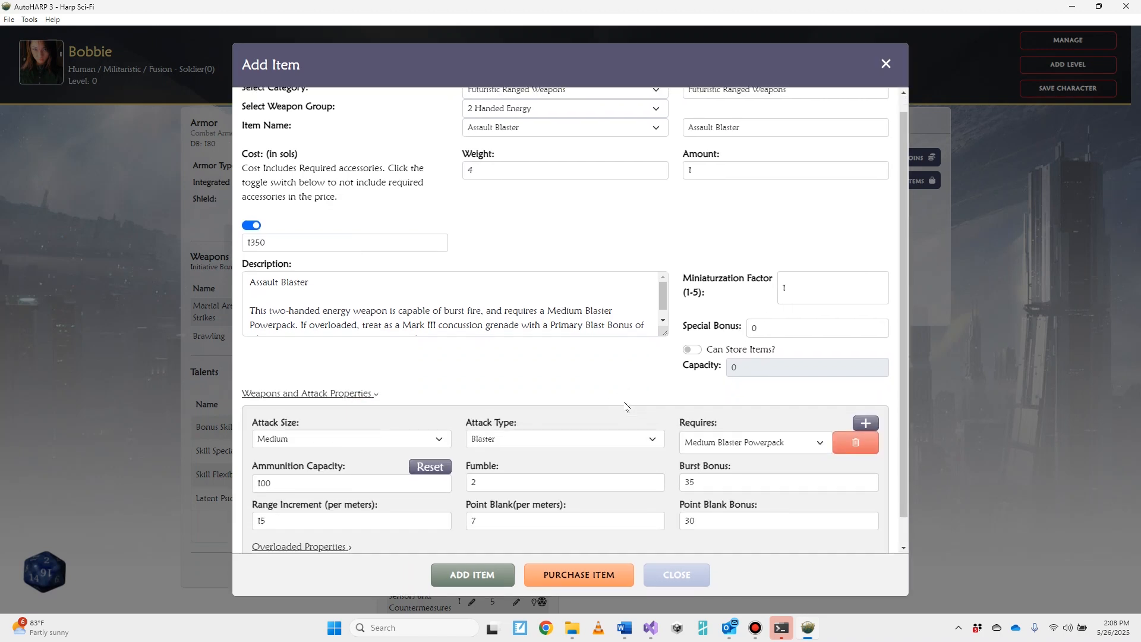
pyautogui.scroll(-1, 625, 407)
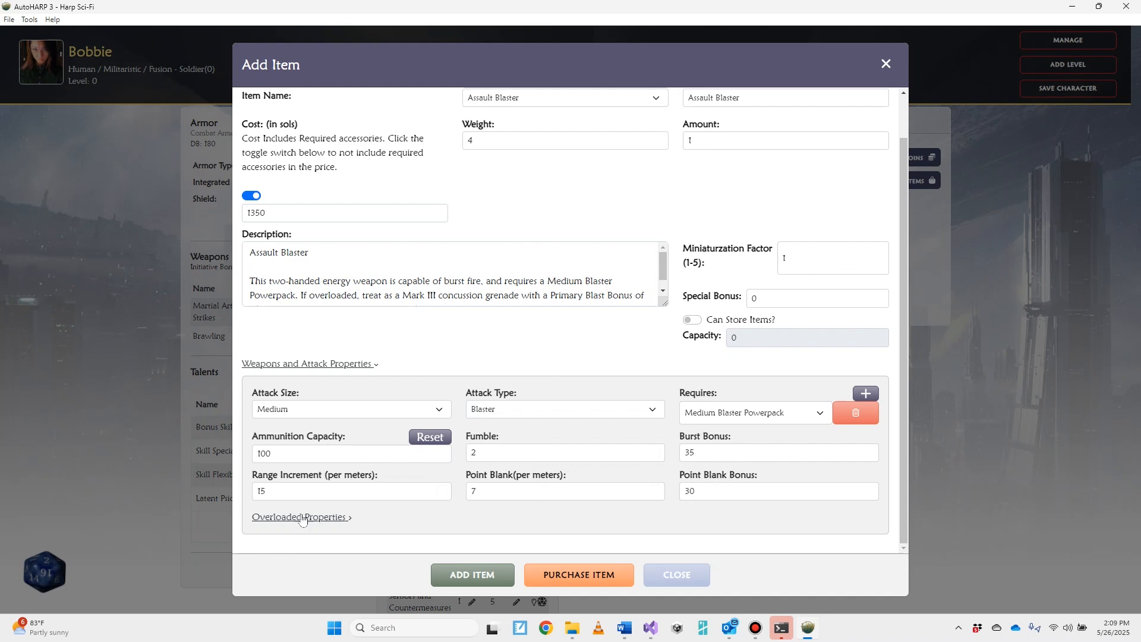
pyautogui.click(304, 517)
pyautogui.scroll(-1, 696, 490)
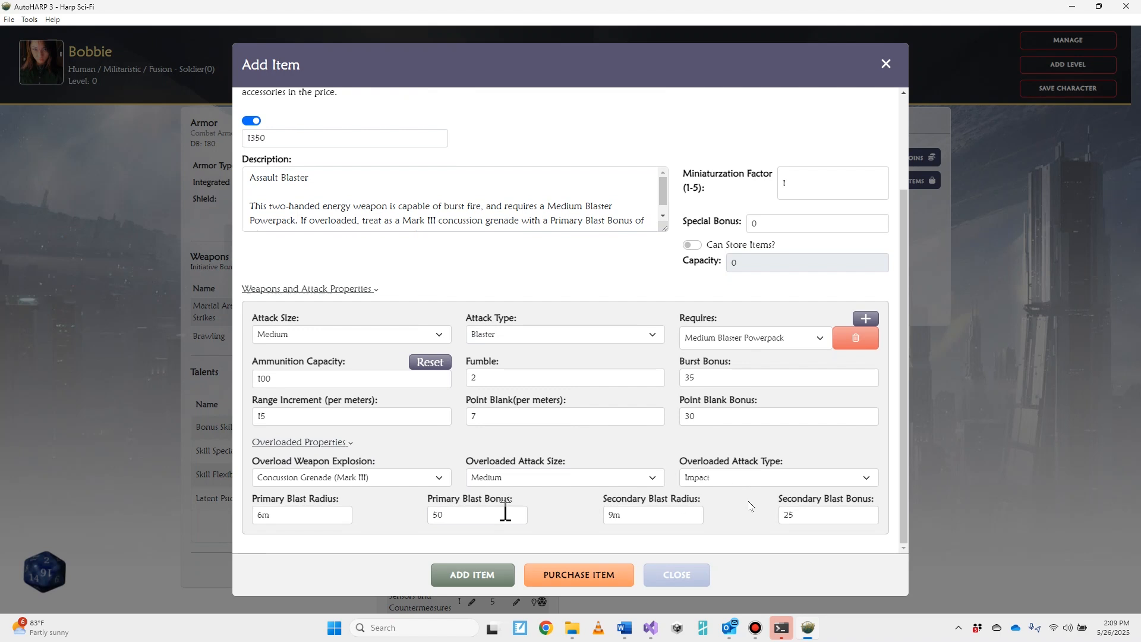
pyautogui.moveTo(903, 458); pyautogui.dragTo(909, 352)
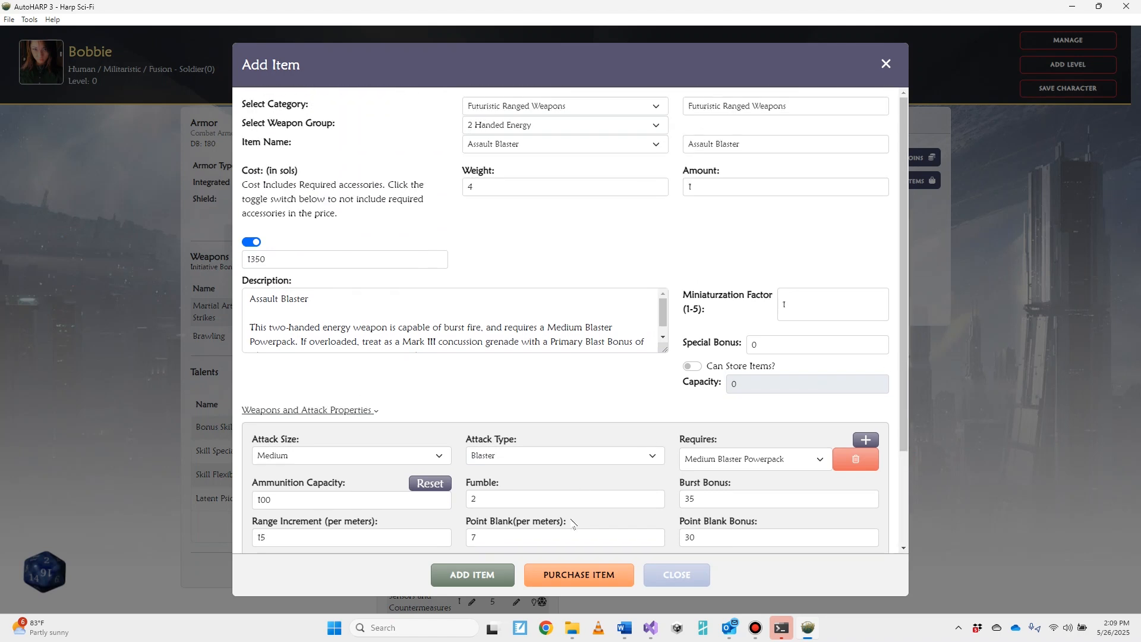
pyautogui.click(479, 575)
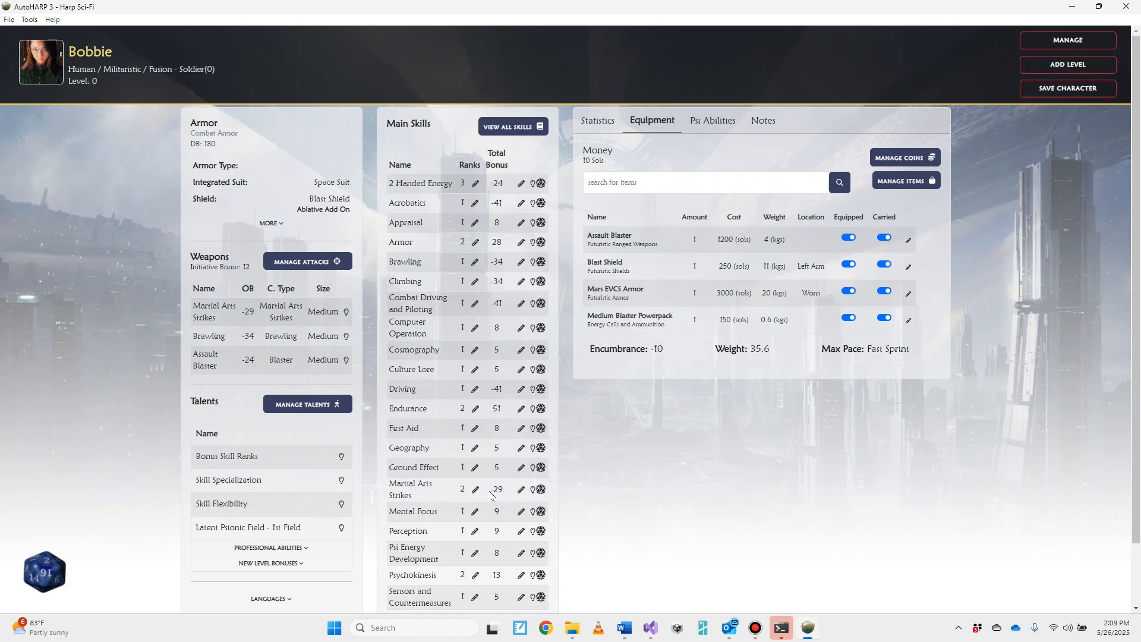
# Step: Check the expanded armor details and collapse them, and switch the Assault Blaster's equipped state off and on again
pyautogui.click(279, 225)
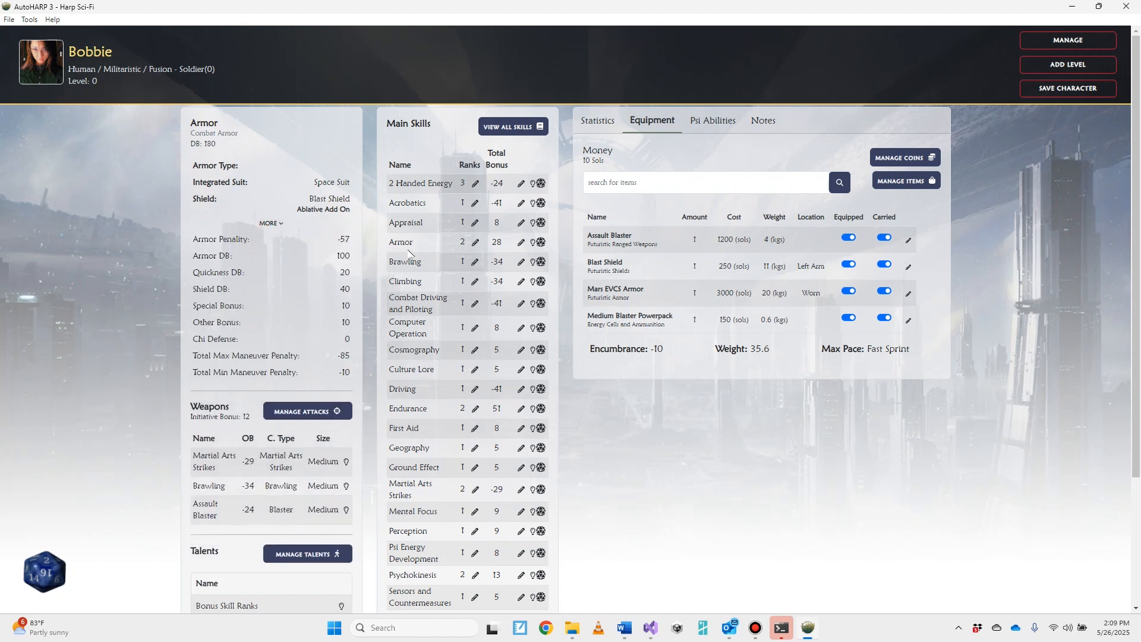
pyautogui.click(273, 223)
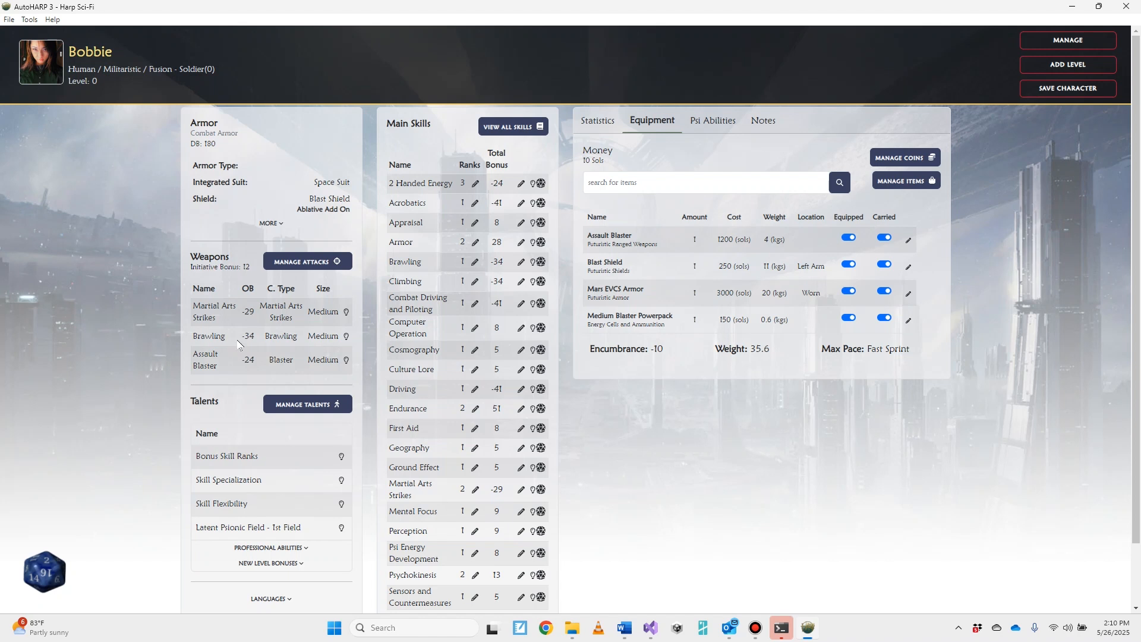
pyautogui.click(848, 239)
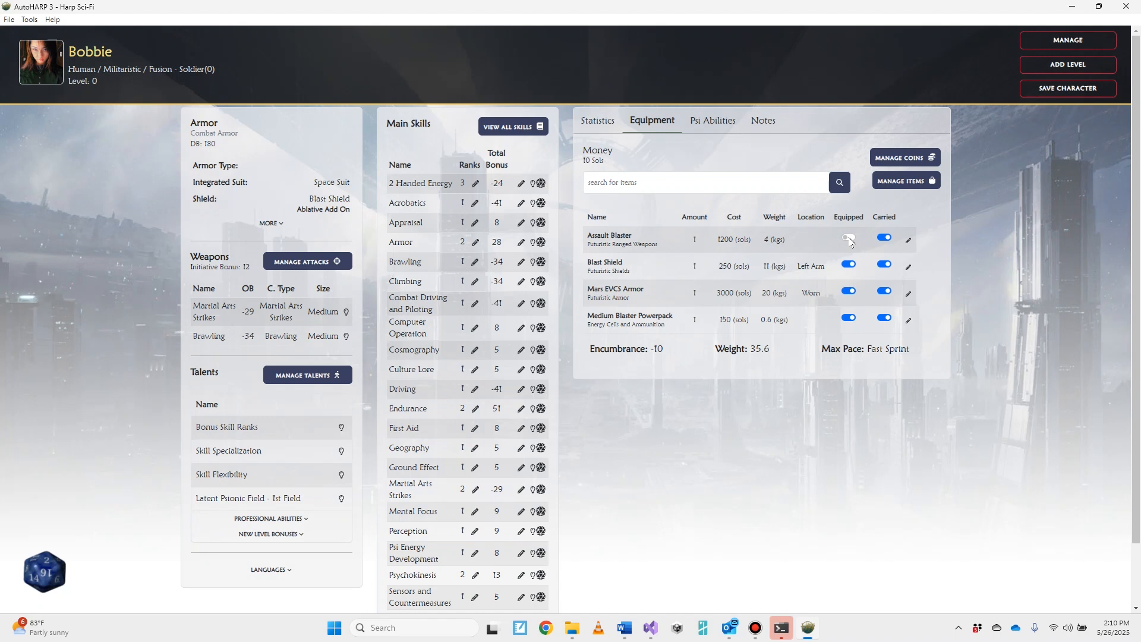
pyautogui.click(849, 238)
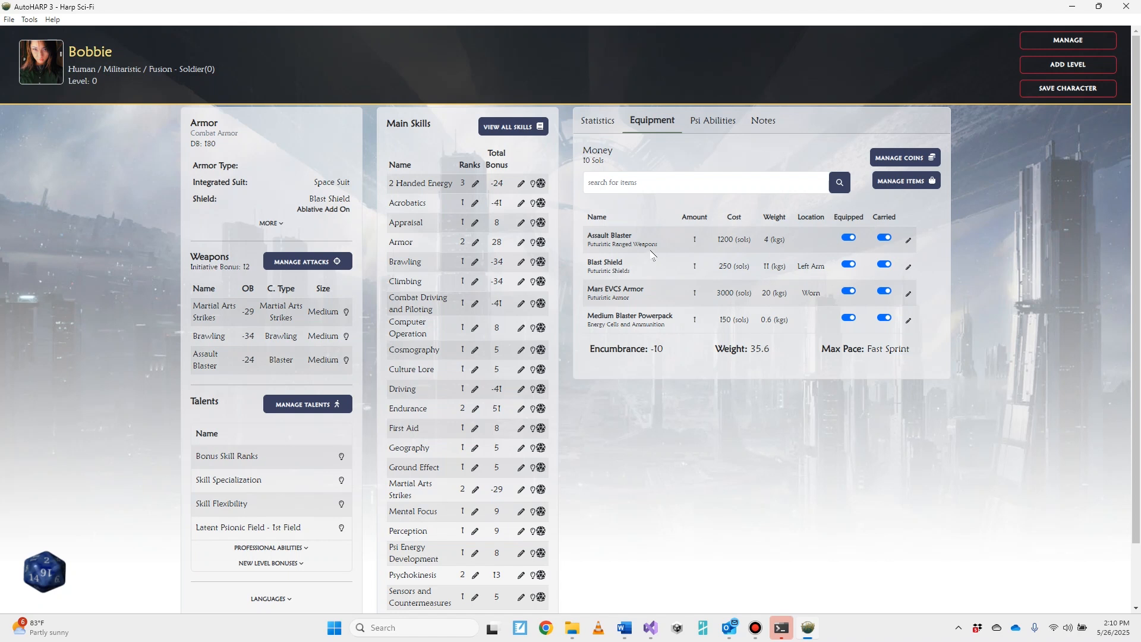
# Step: Open the Assault Blaster's item editor from the equipment list and from the attack management page, closing it unchanged each time
pyautogui.click(909, 242)
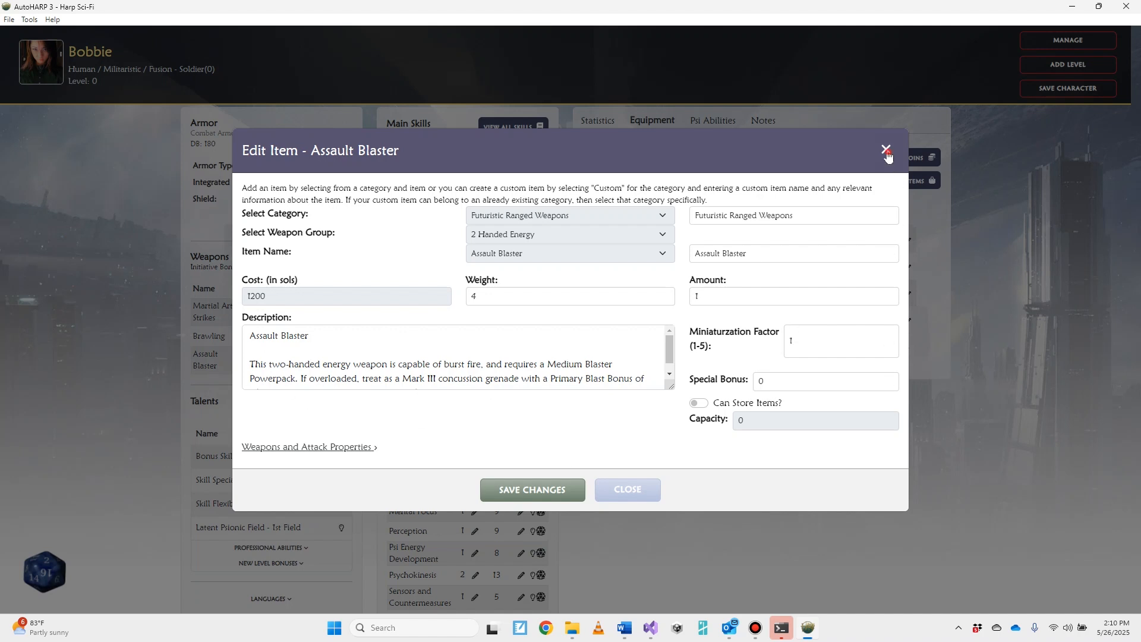
pyautogui.click(887, 153)
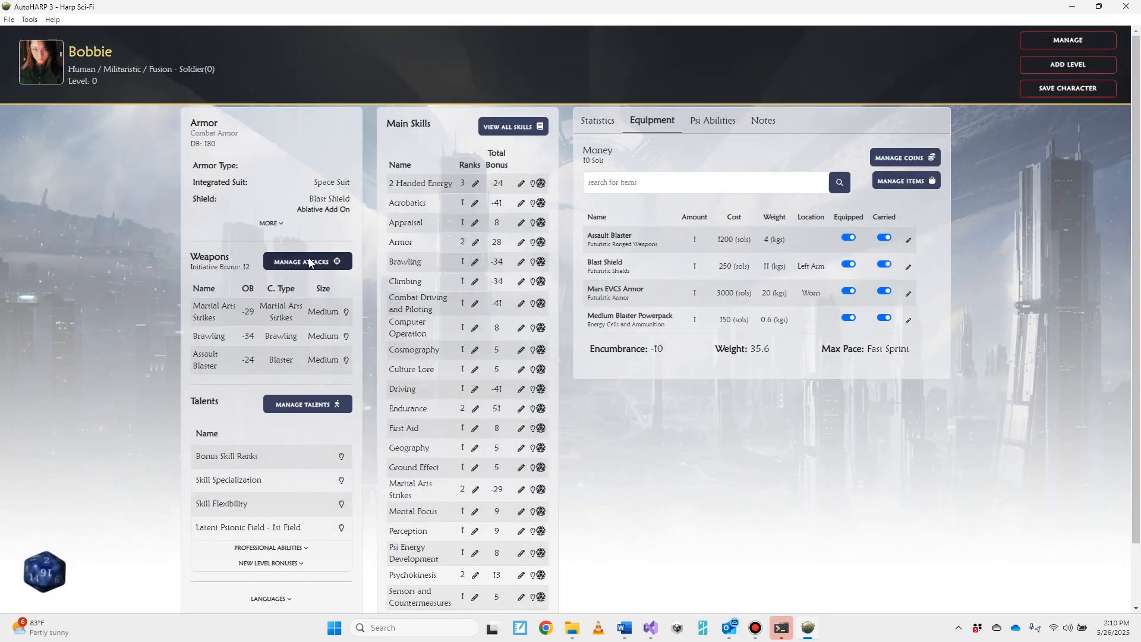
pyautogui.click(309, 262)
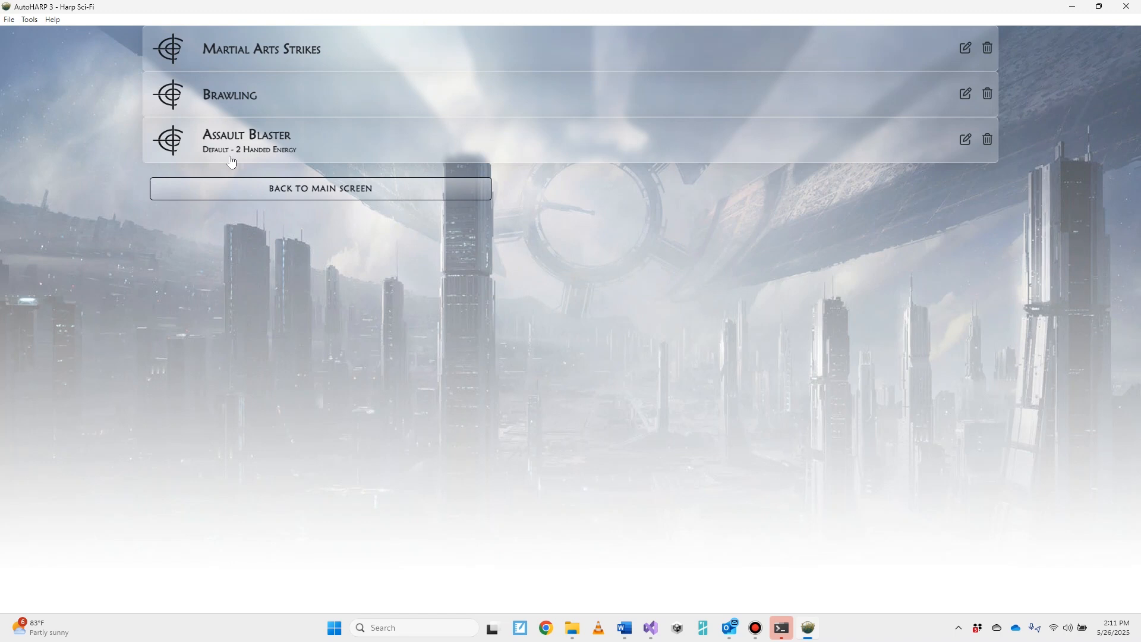
pyautogui.click(965, 139)
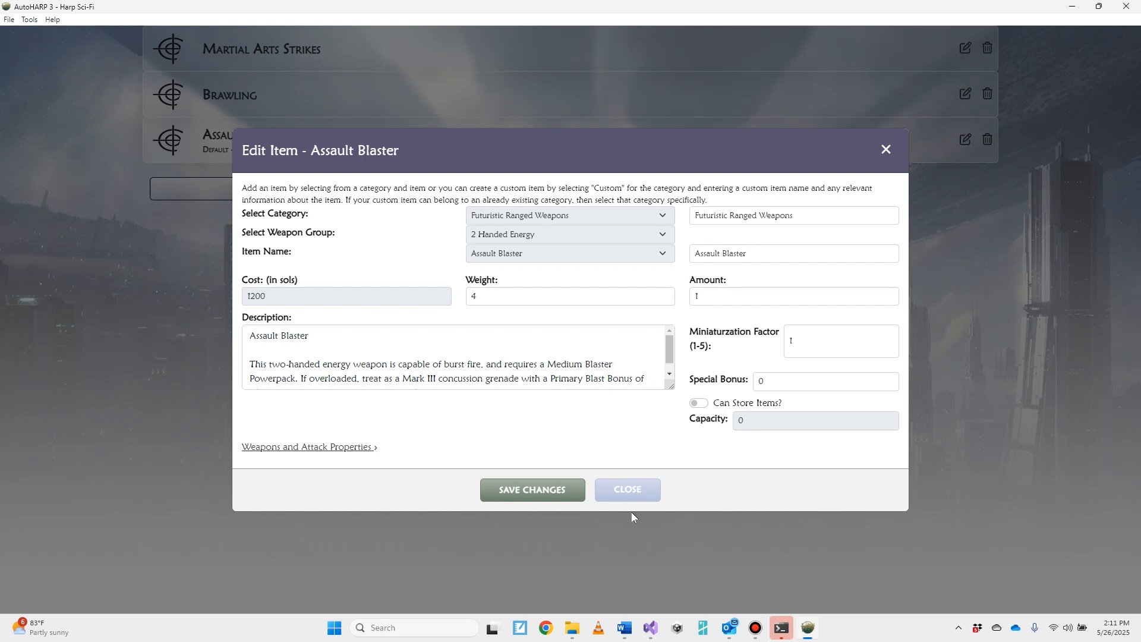
pyautogui.click(628, 491)
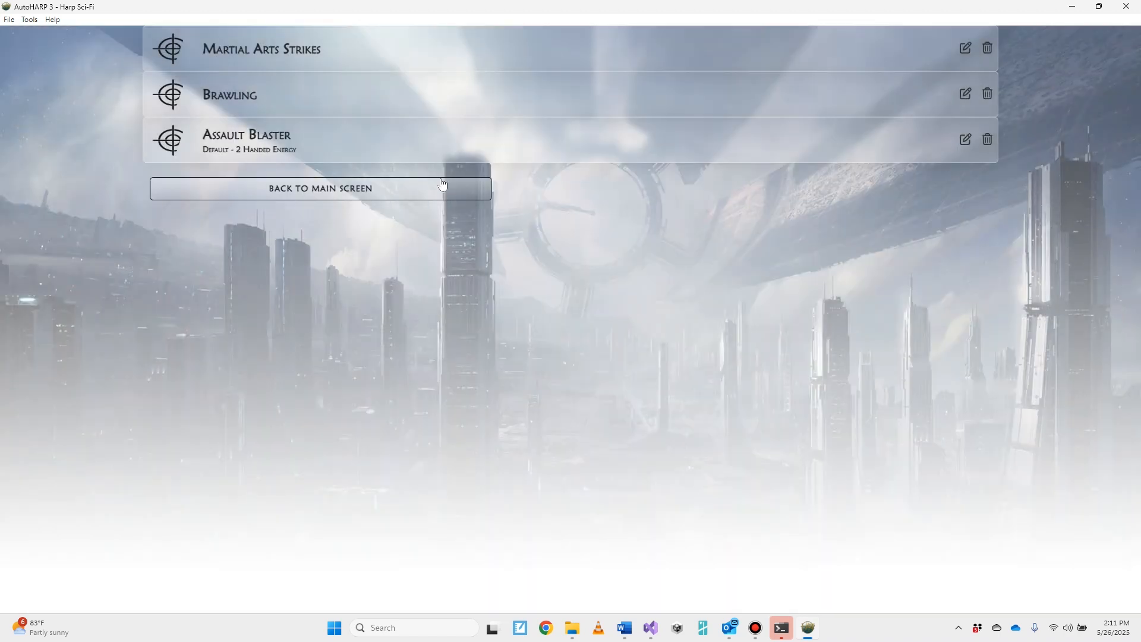
# Step: Examine the Assault Blaster's full attack details and notes on the attack management page and return to the main character sheet
pyautogui.click(363, 146)
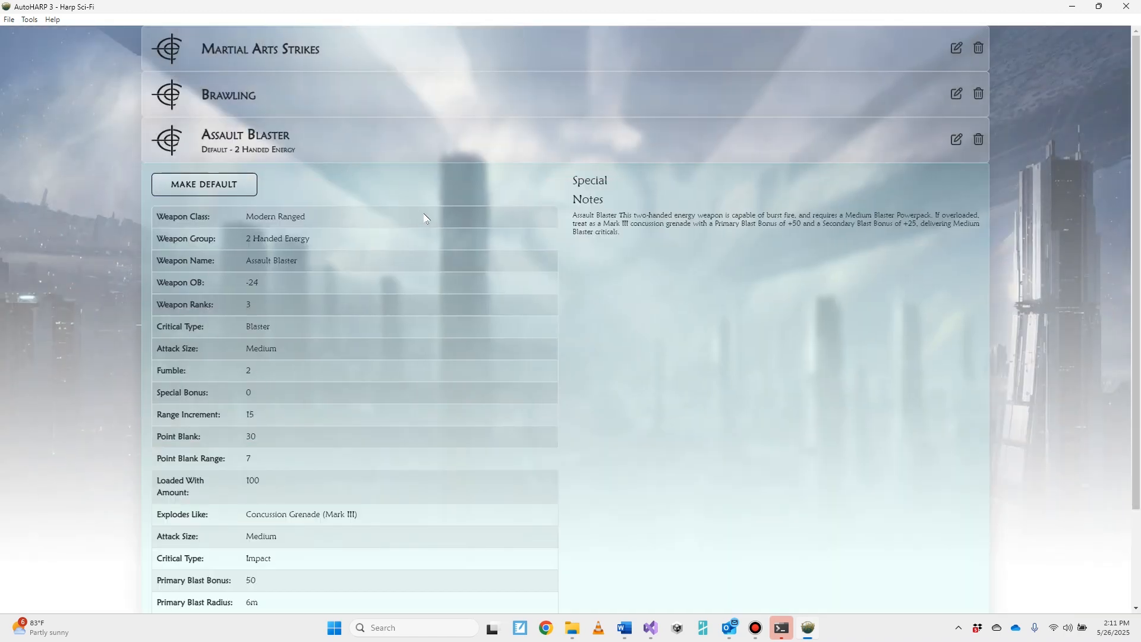
pyautogui.scroll(-1, 581, 425)
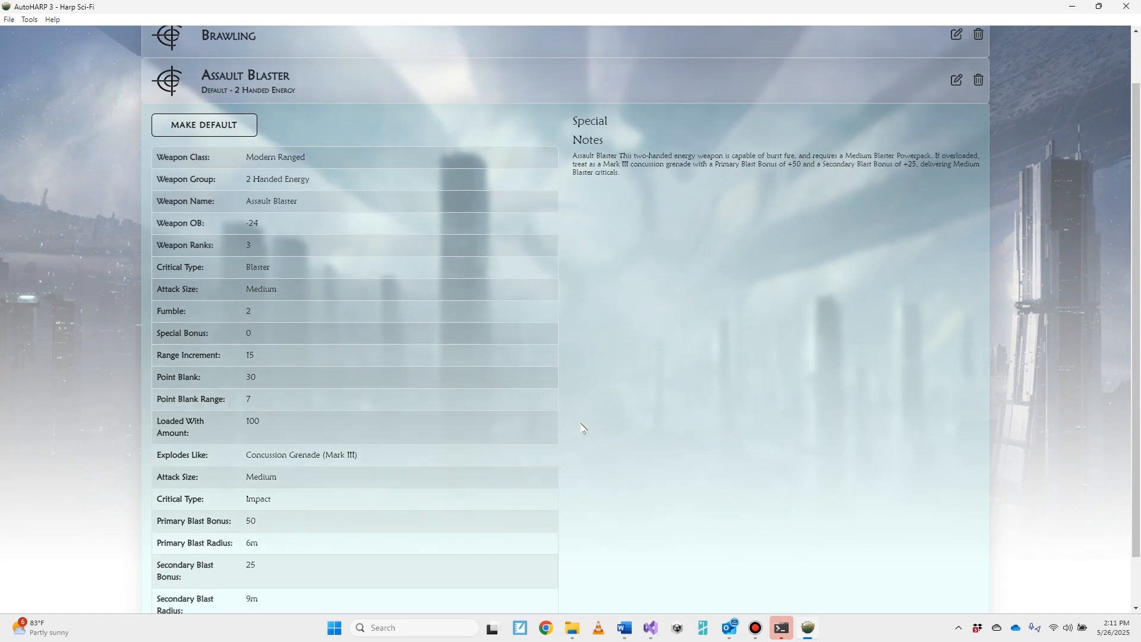
pyautogui.scroll(-1, 582, 427)
pyautogui.scroll(1, 582, 427)
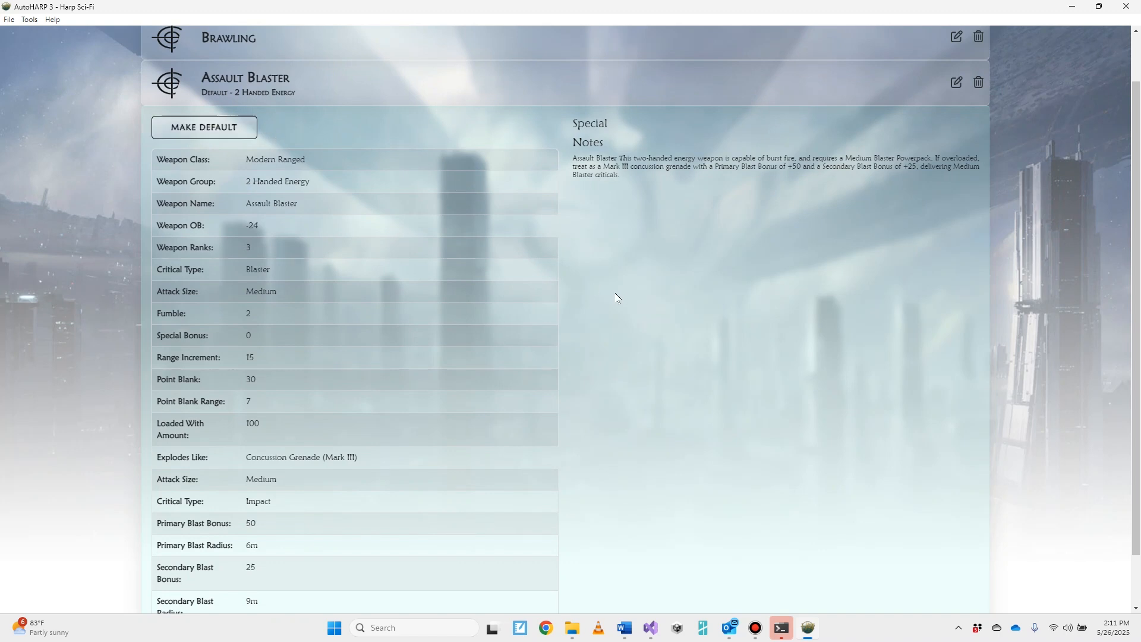
pyautogui.scroll(-2, 355, 310)
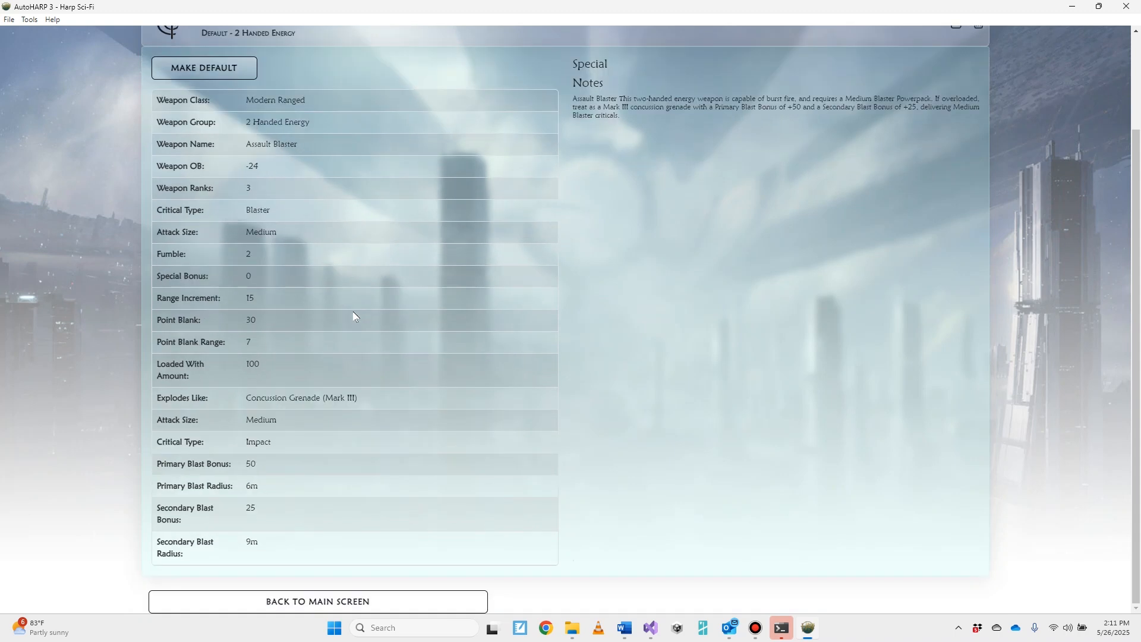
pyautogui.scroll(3, 351, 319)
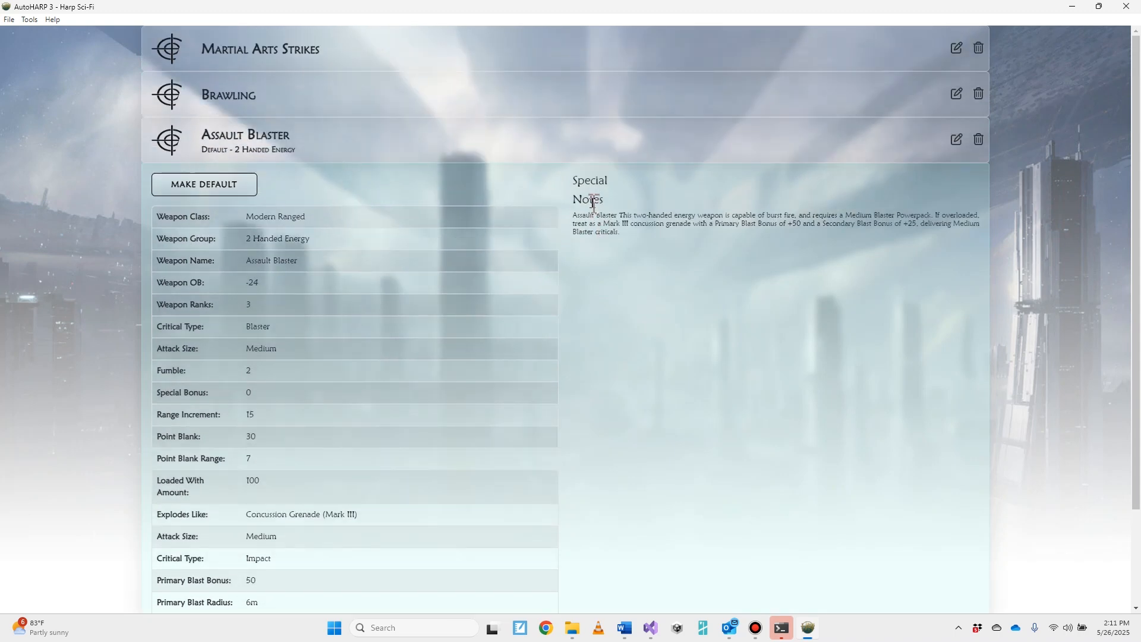
pyautogui.click(557, 141)
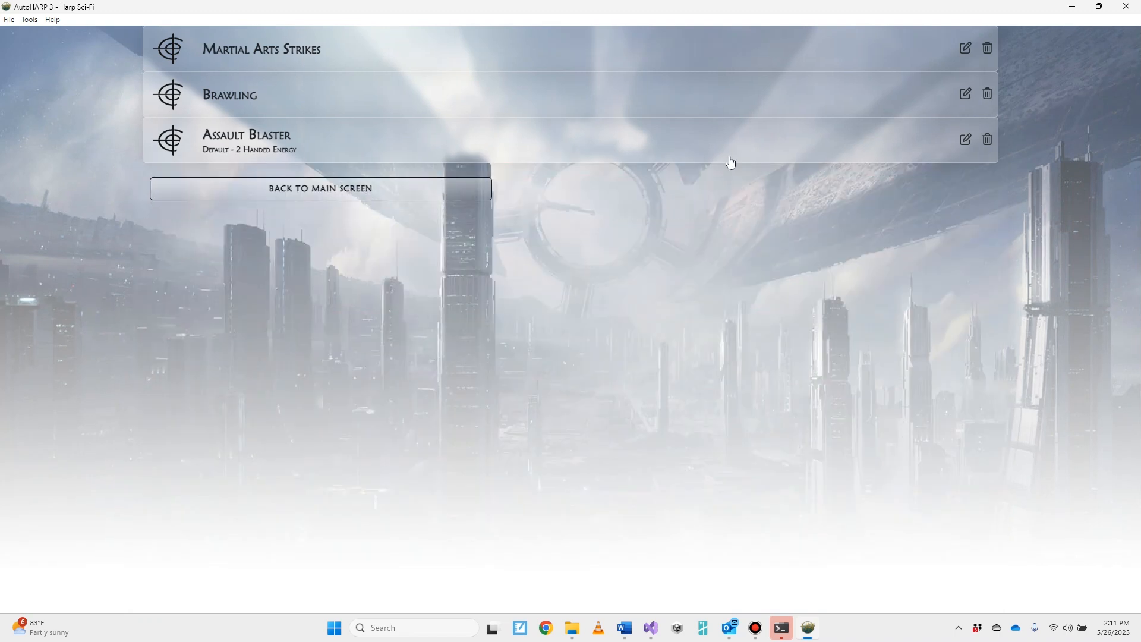
pyautogui.click(412, 191)
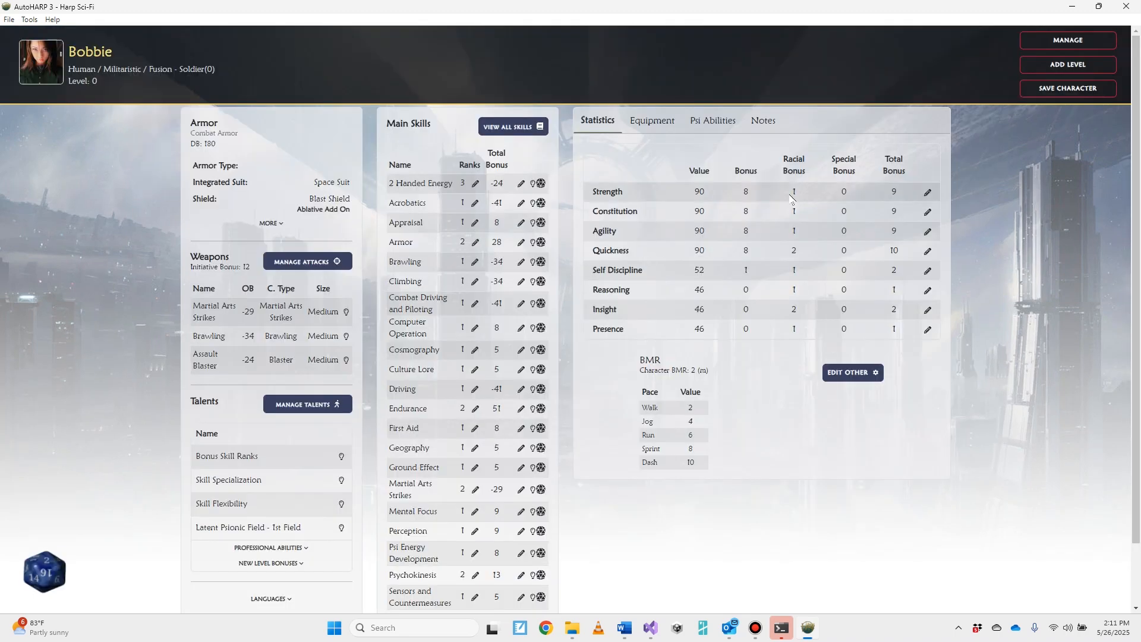
# Step: Read the Bonus Skill Ranks description and view the Latent Psionic Field - 1st Field talent in talent management without changing it
pyautogui.click(660, 122)
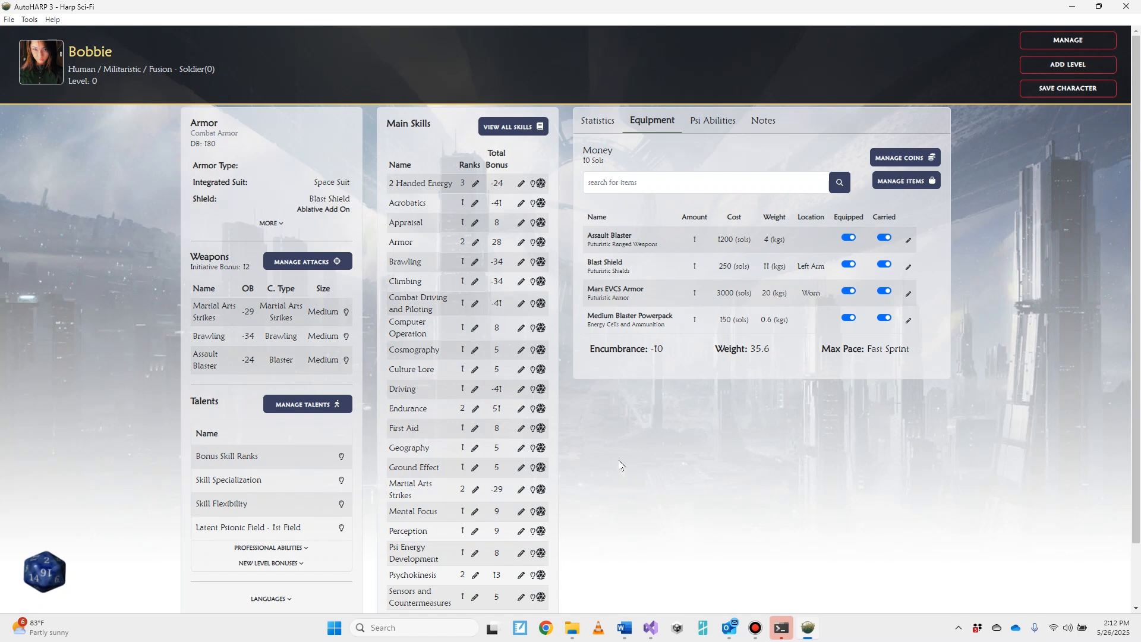
pyautogui.scroll(-1, 620, 462)
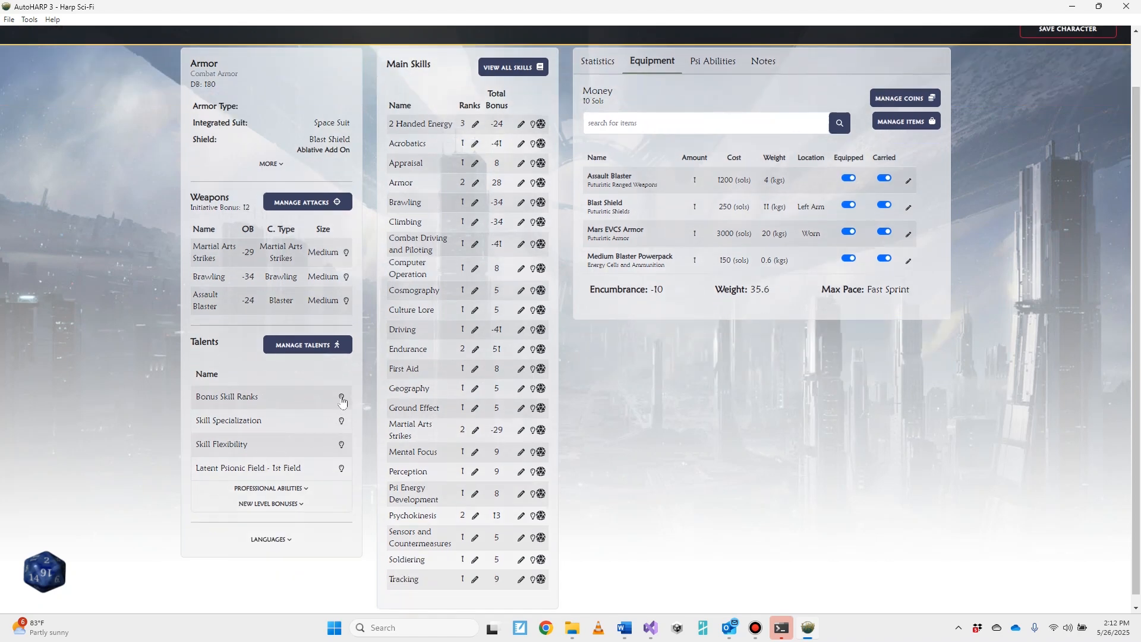
pyautogui.moveTo(341, 398)
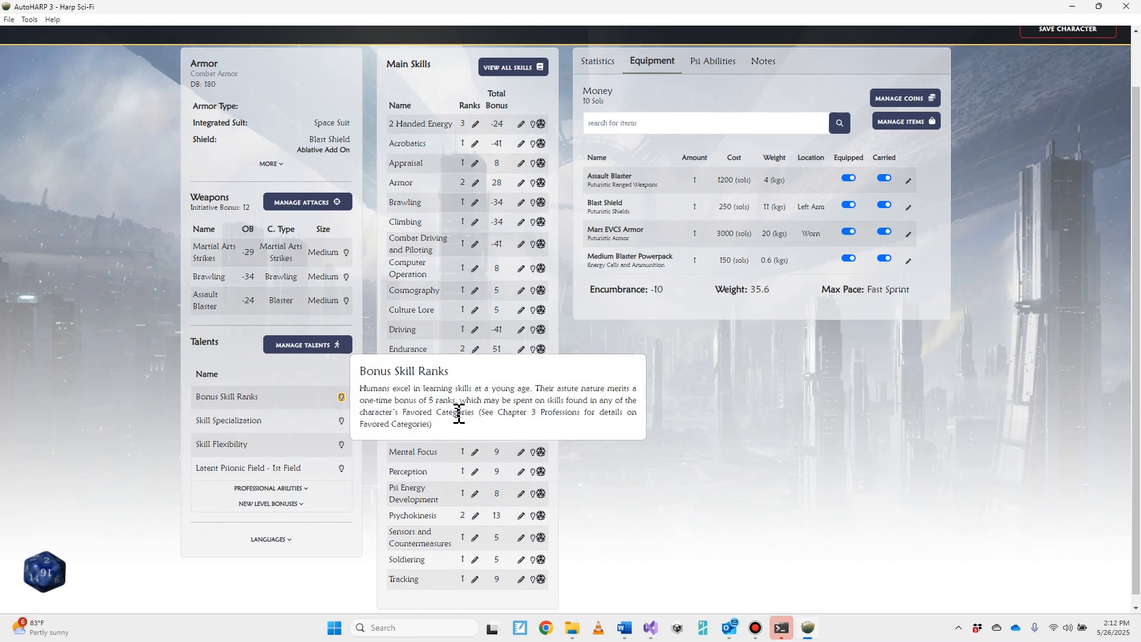
pyautogui.click(304, 351)
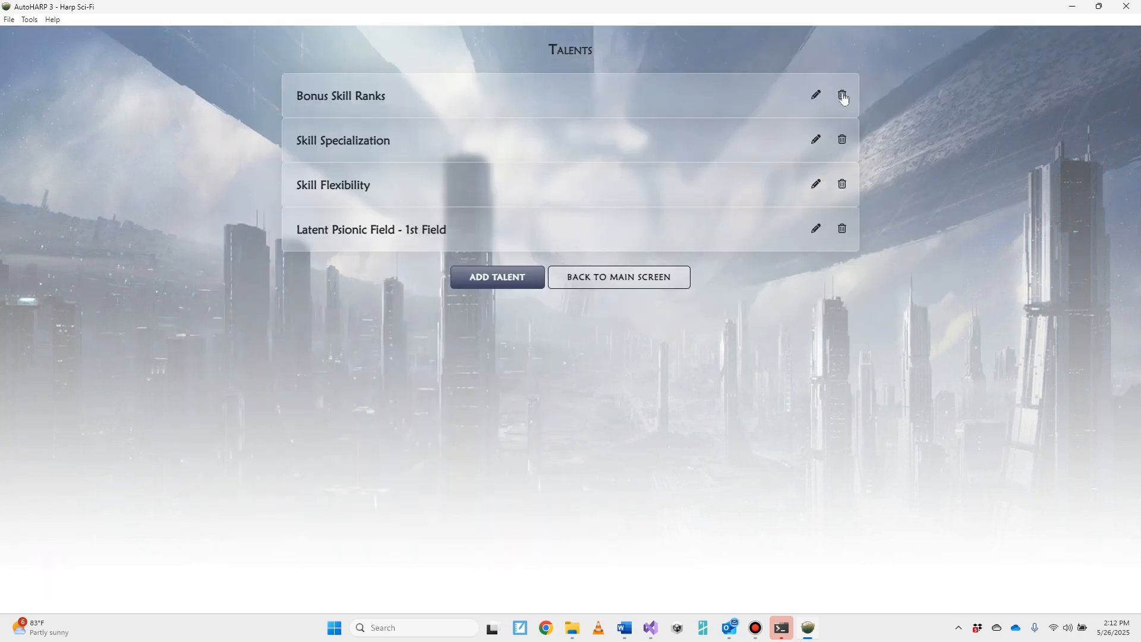
pyautogui.click(816, 229)
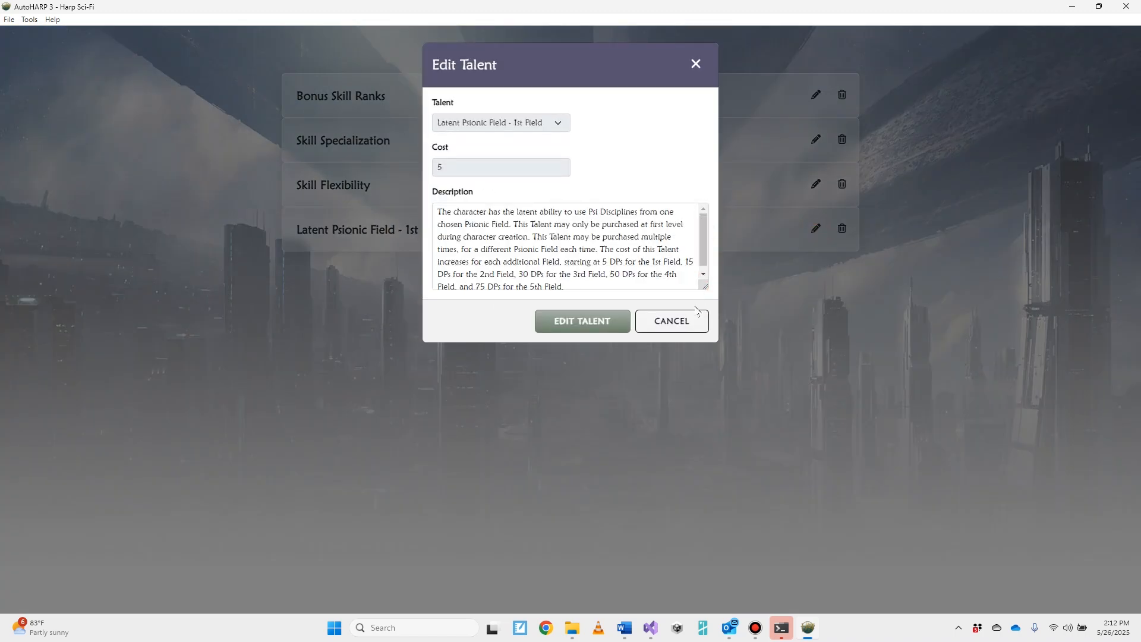
pyautogui.click(692, 318)
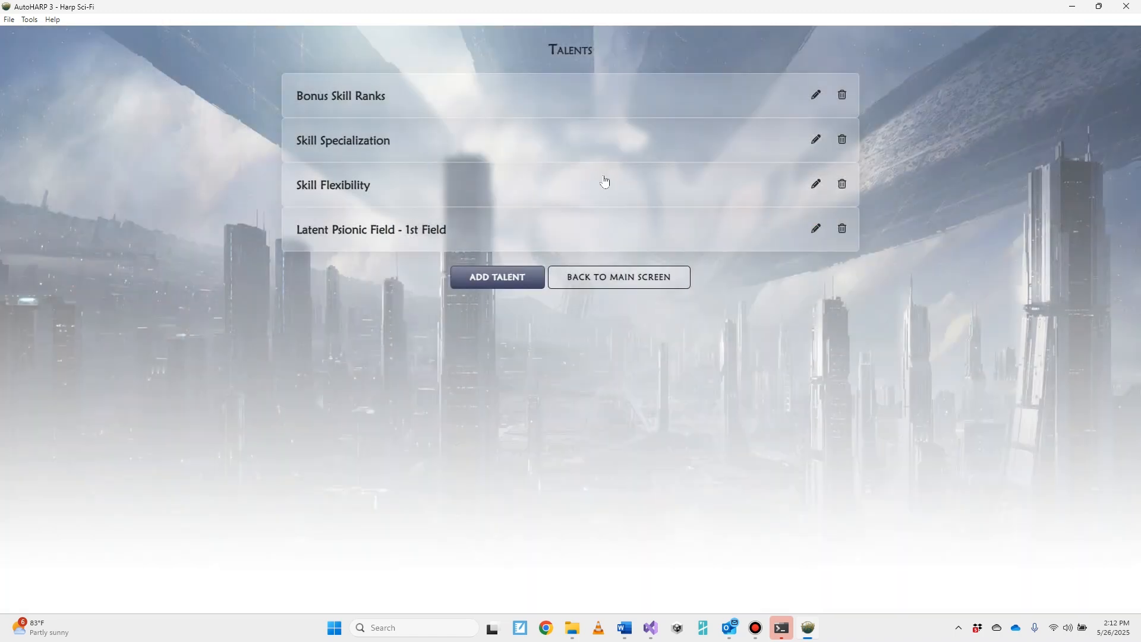
pyautogui.click(604, 279)
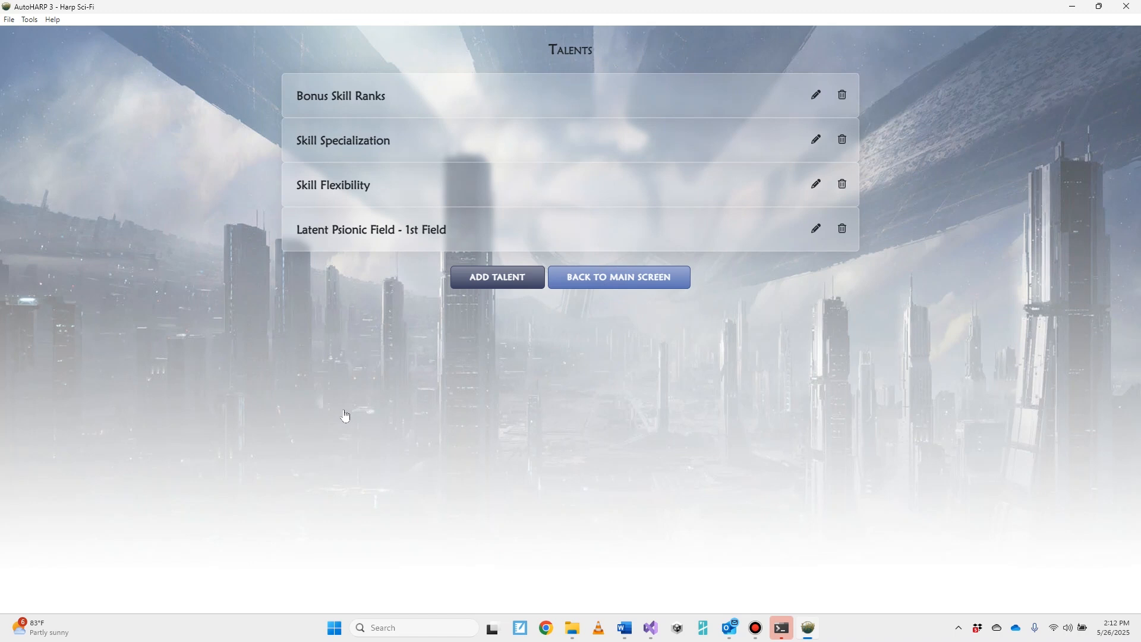
# Step: Expand the soldier's professional abilities below the talents to read their description
pyautogui.scroll(-1, 297, 442)
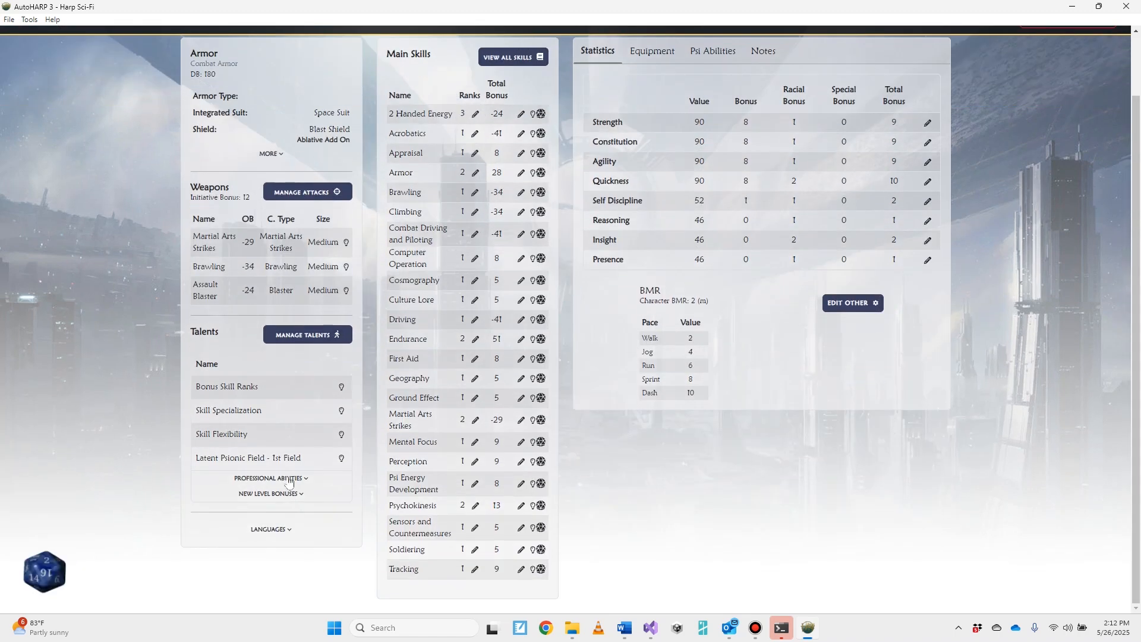
pyautogui.click(286, 479)
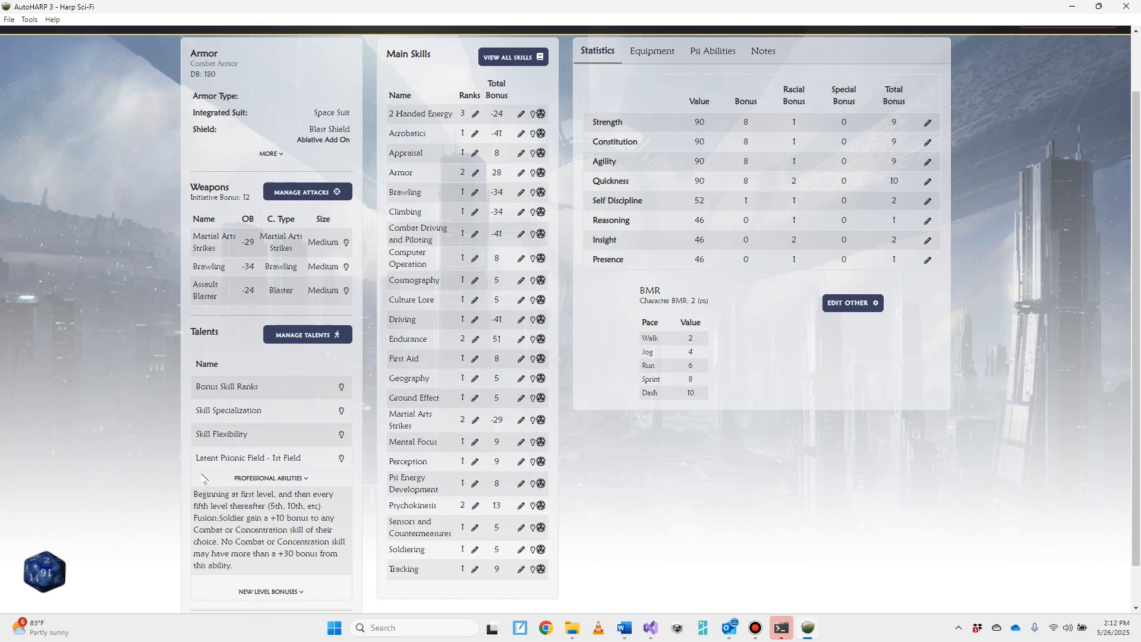
# Step: Review the soldier's new level bonuses, professional abilities and languages below the talents, collapsing the sections again
pyautogui.click(257, 480)
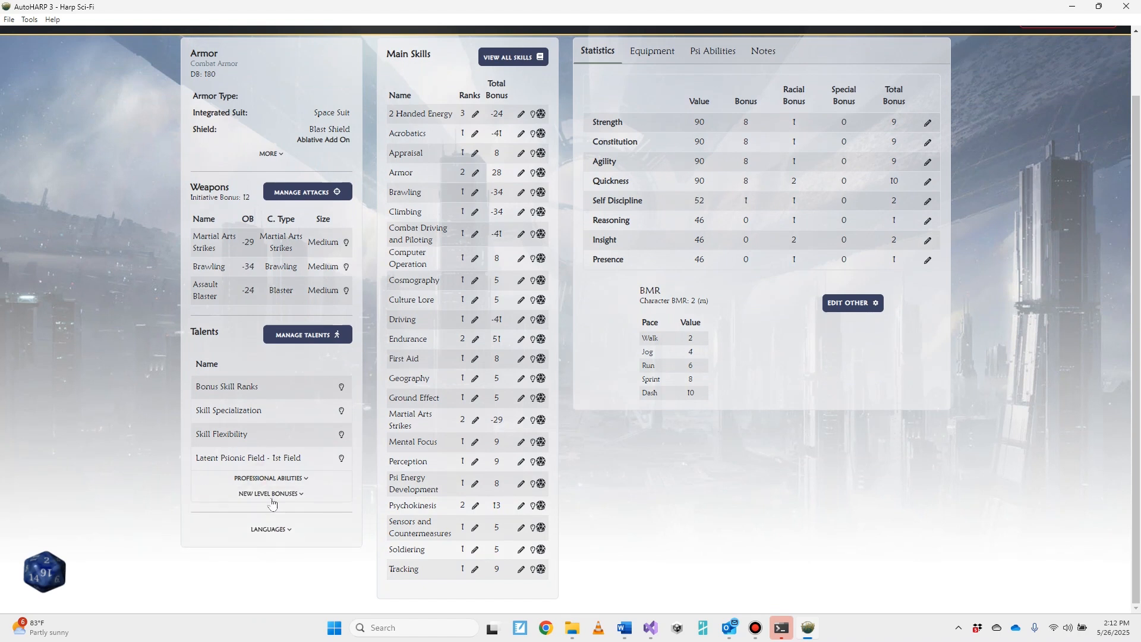
pyautogui.click(272, 496)
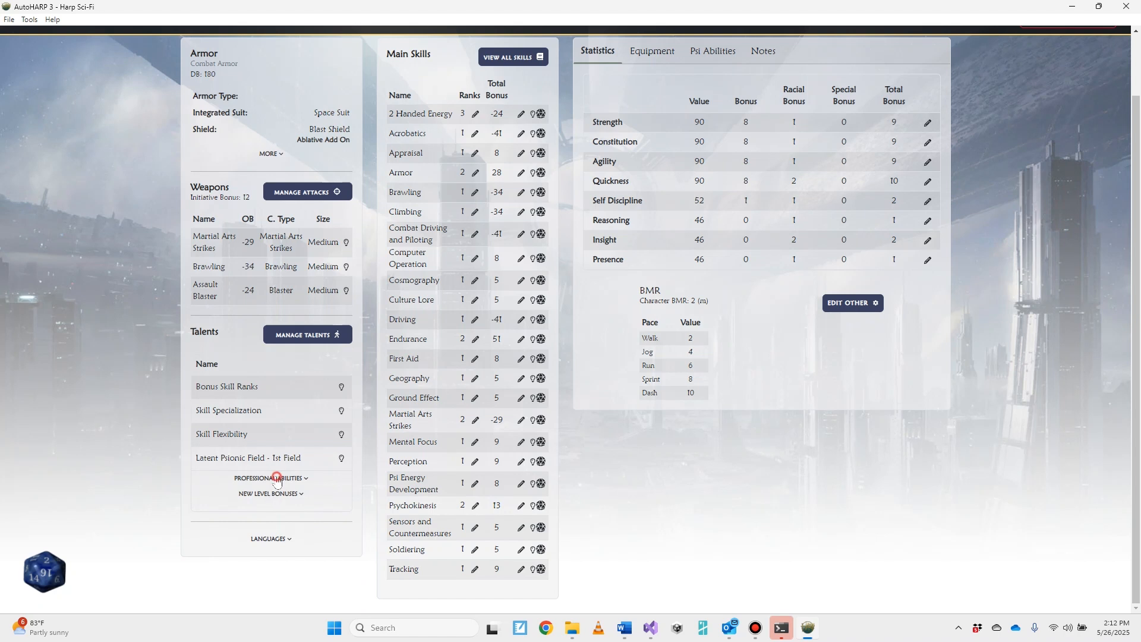
pyautogui.click(275, 478)
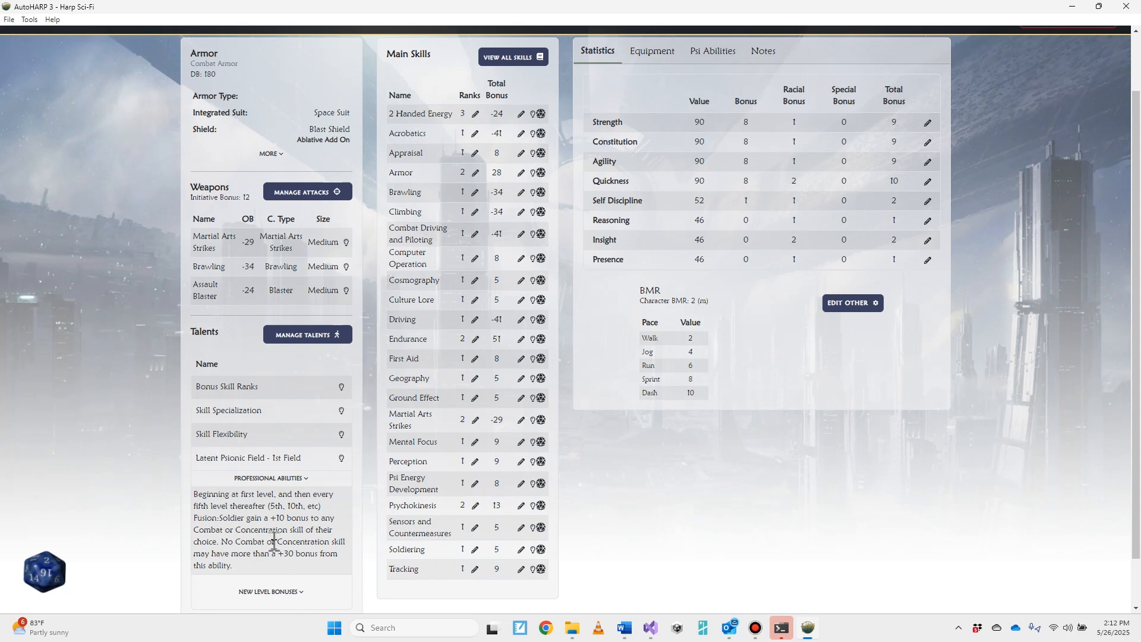
pyautogui.click(274, 478)
pyautogui.click(270, 538)
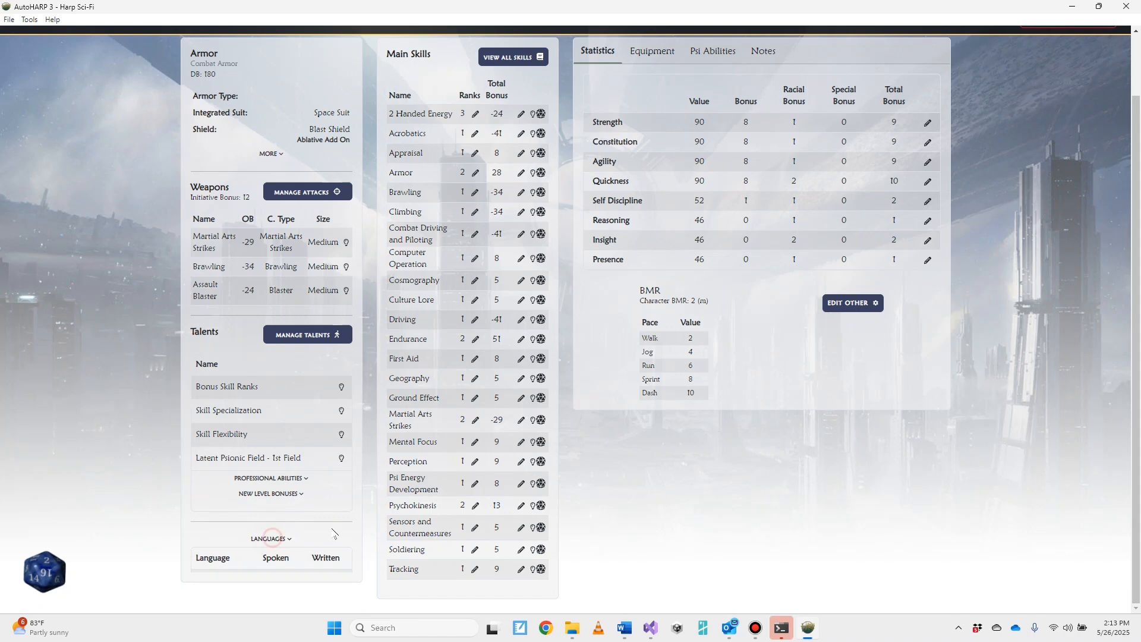
pyautogui.scroll(-1, 365, 520)
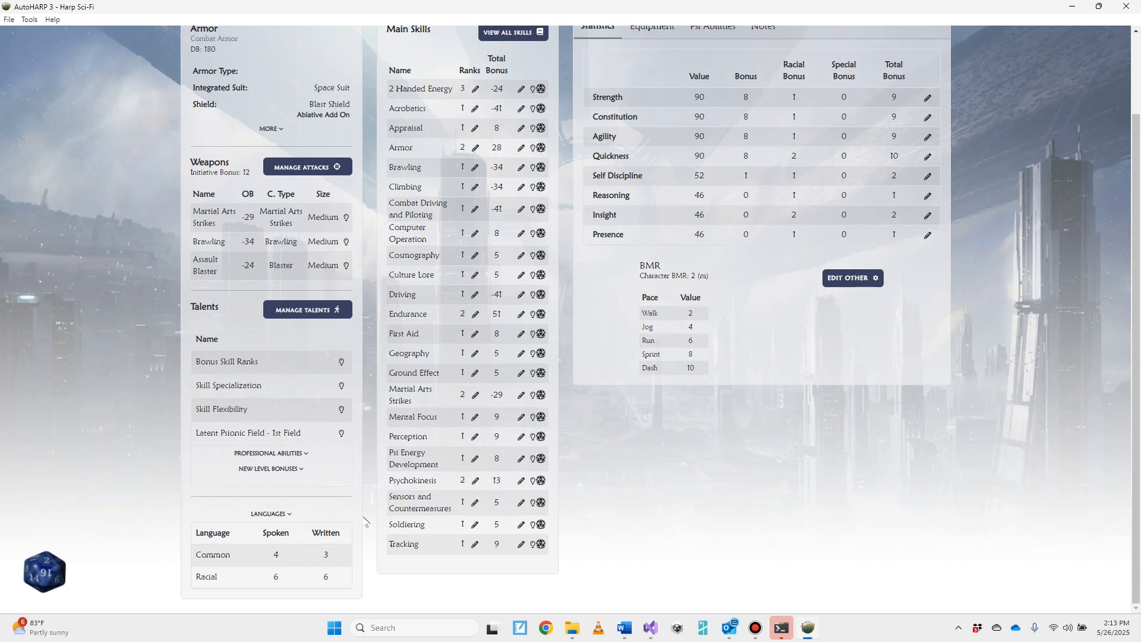
pyautogui.click(274, 516)
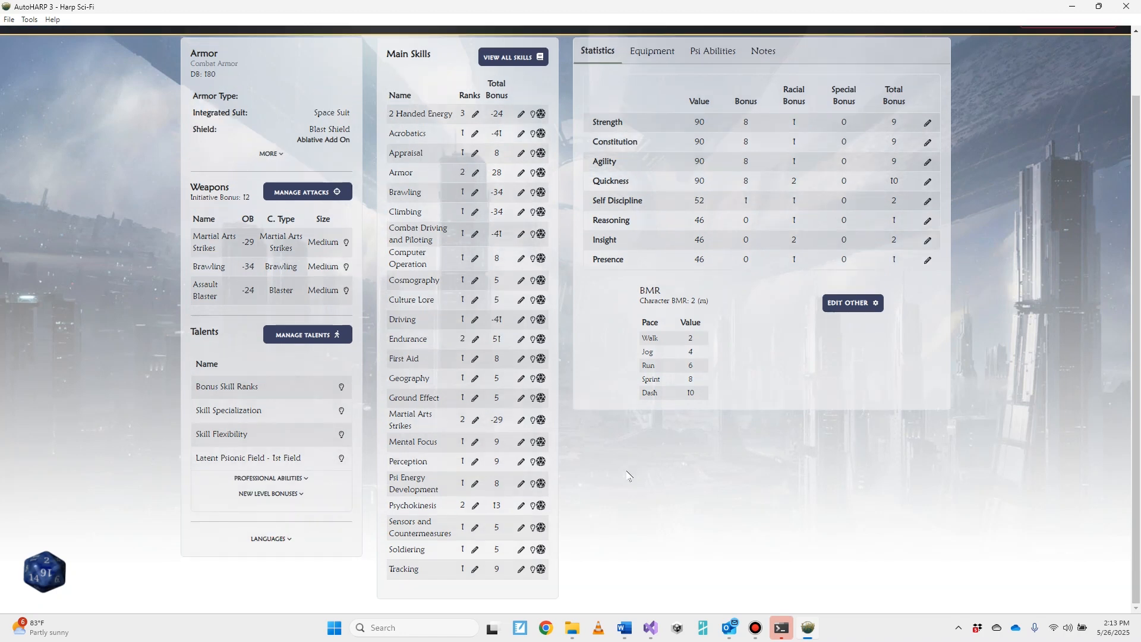
# Step: Give the Armor skill 10 ranks of the Other rank type in its rank editor
pyautogui.scroll(1, 628, 475)
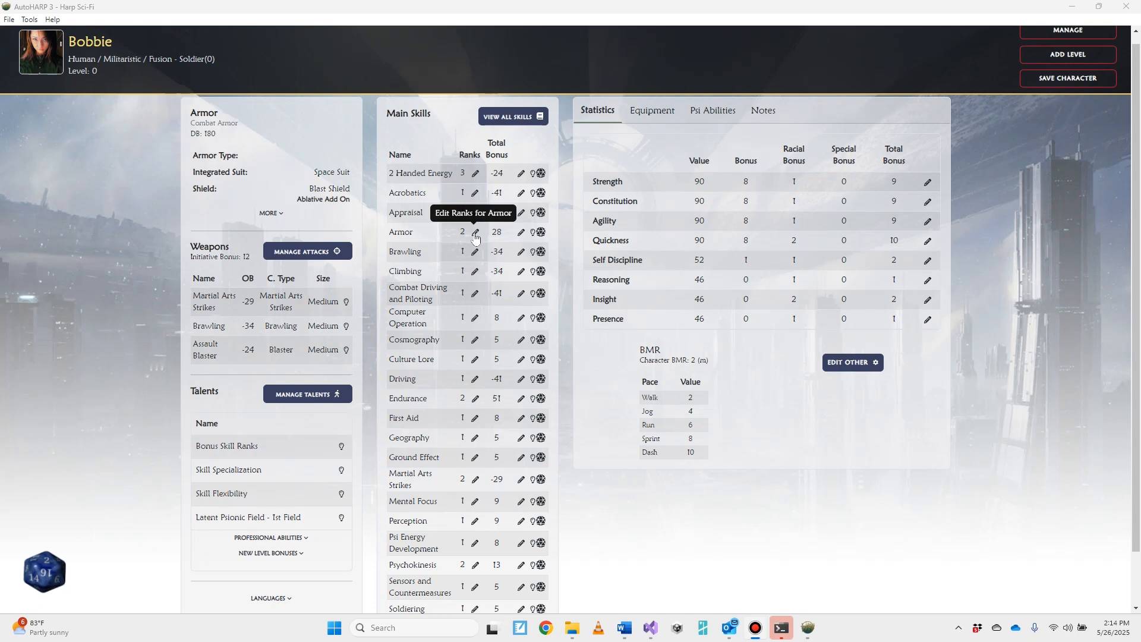
pyautogui.click(476, 236)
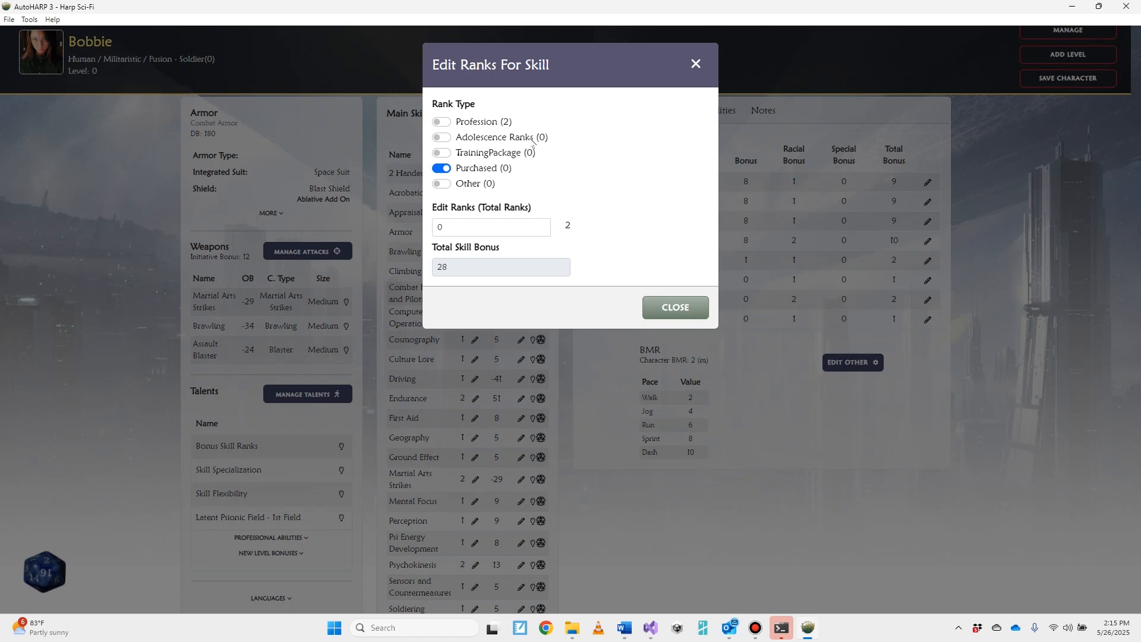
pyautogui.click(441, 184)
pyautogui.doubleClick(569, 225)
pyautogui.click(541, 222)
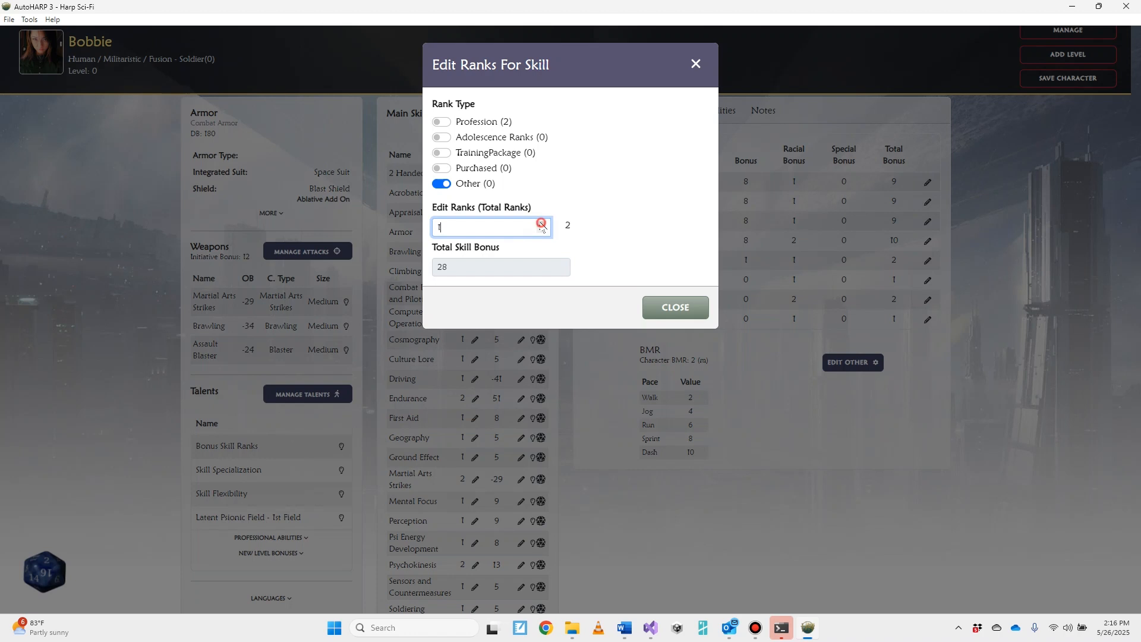
pyautogui.click(541, 223)
pyautogui.click(541, 225)
pyautogui.click(541, 224)
pyautogui.click(541, 225)
pyautogui.click(542, 225)
pyautogui.click(541, 224)
pyautogui.click(542, 225)
pyautogui.click(541, 224)
pyautogui.click(541, 224)
pyautogui.click(540, 224)
pyautogui.click(674, 309)
# Step: Check the detailed armor bonus and penalty breakdown, and view the Armor skill's information editor, closing it unchanged
pyautogui.click(269, 215)
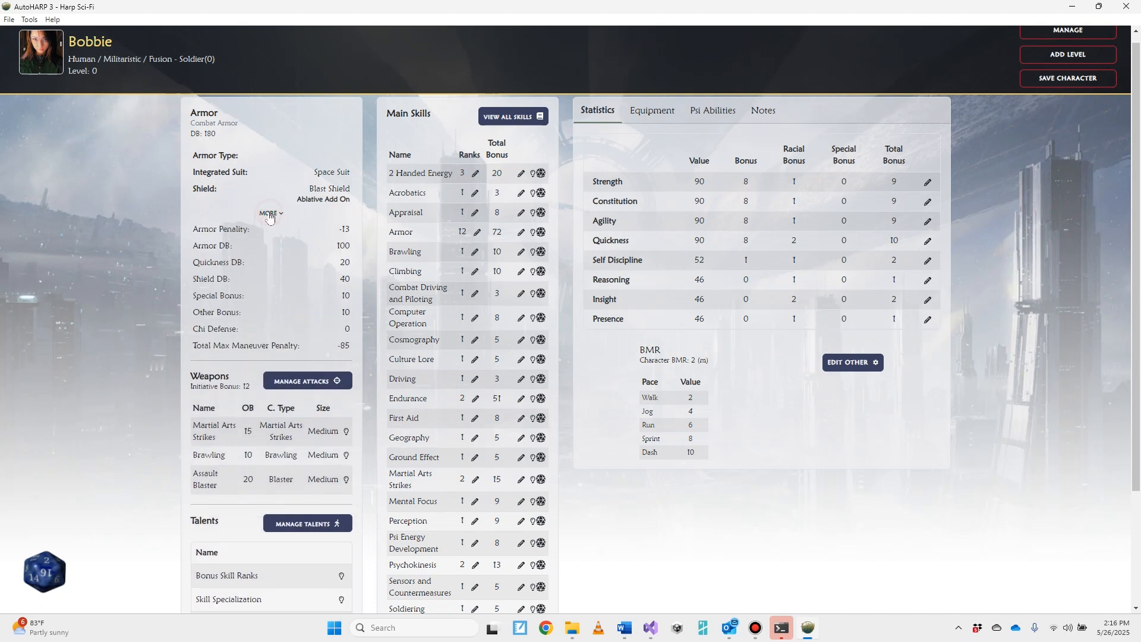
pyautogui.click(269, 214)
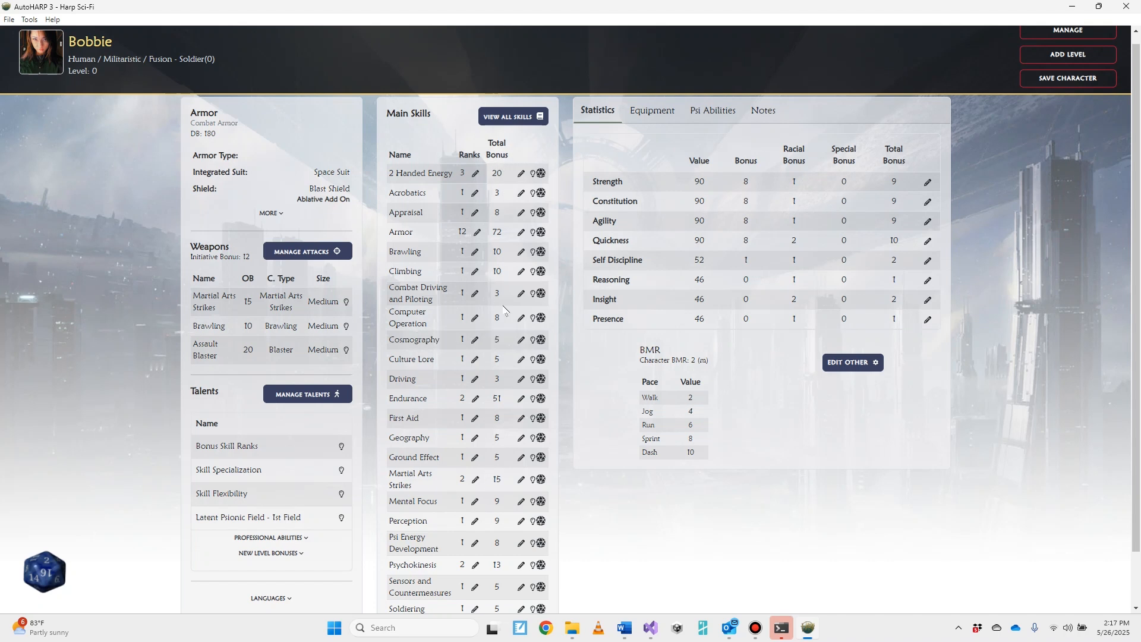
pyautogui.click(520, 232)
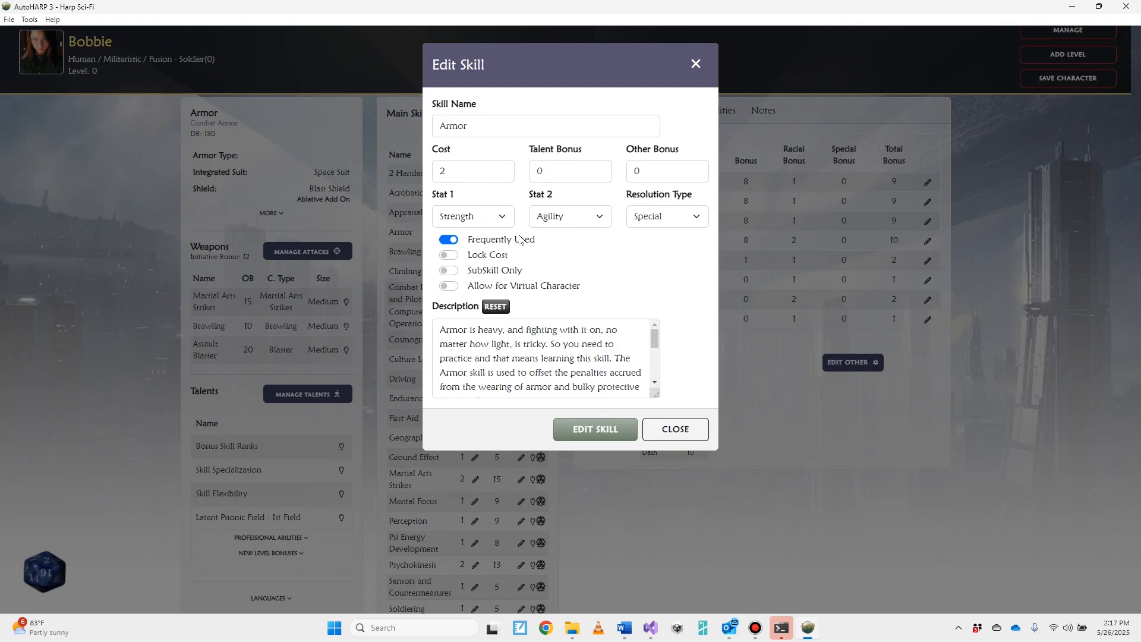
pyautogui.click(697, 64)
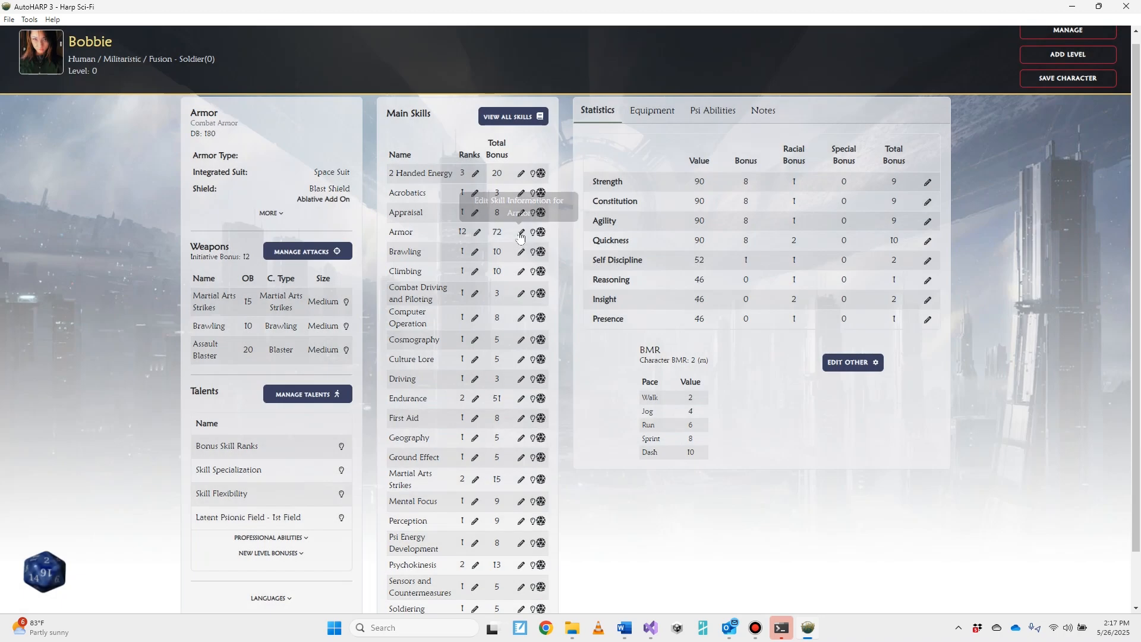
# Step: Review the Armor skill's Resolution Type options, switch Lock Cost on and back off, and save the skill
pyautogui.click(519, 234)
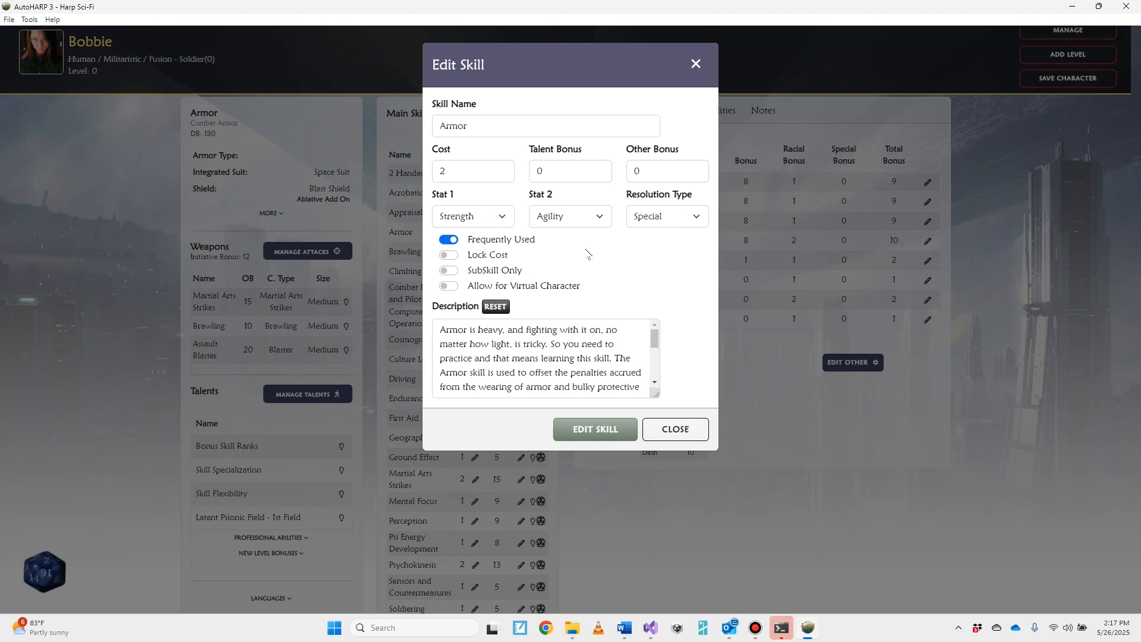
pyautogui.click(686, 221)
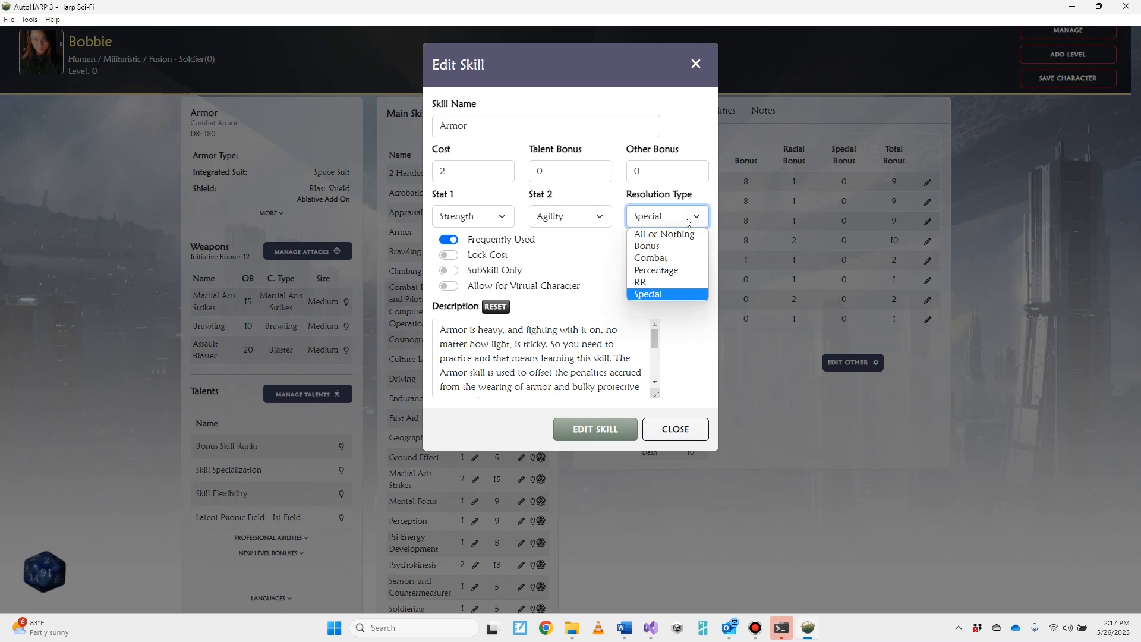
pyautogui.click(684, 332)
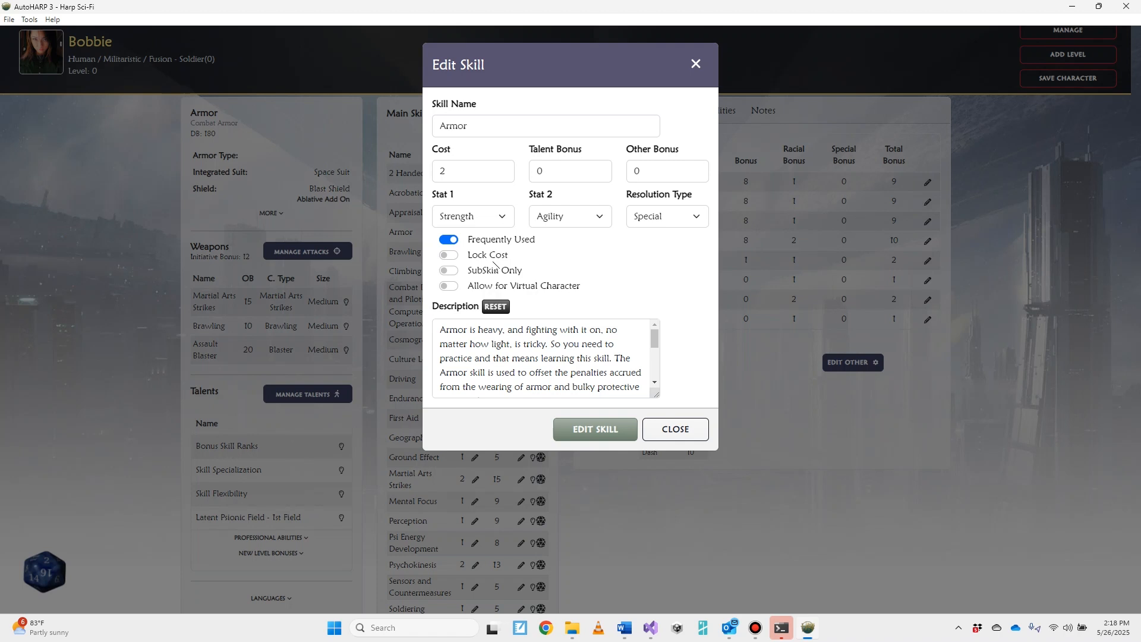
pyautogui.click(453, 255)
pyautogui.click(448, 254)
pyautogui.click(598, 430)
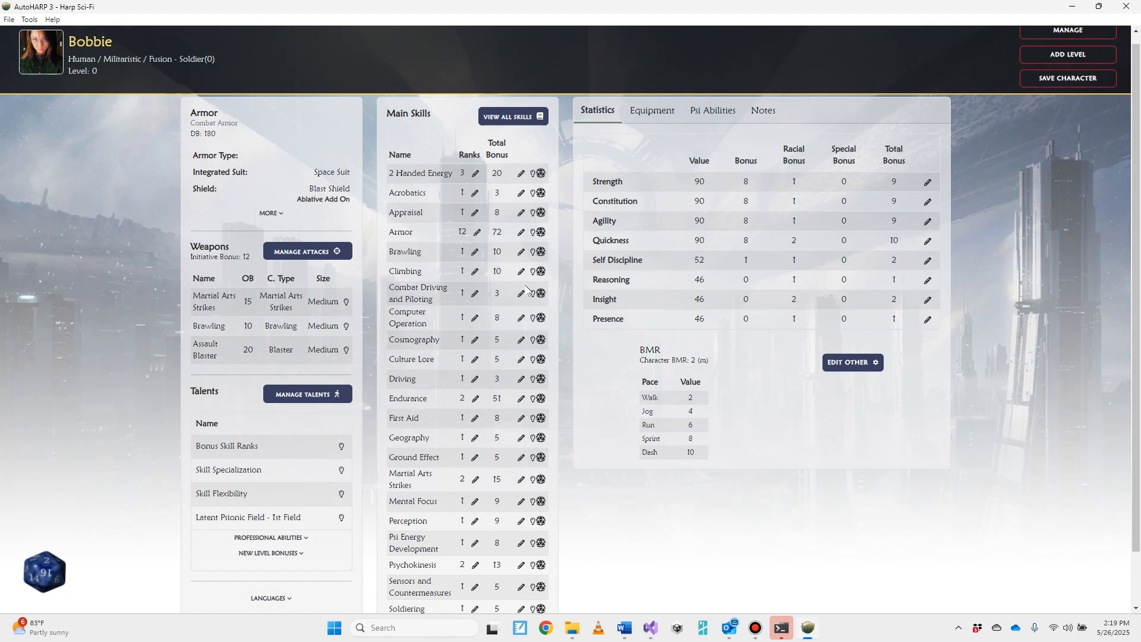
# Step: Read the Armor skill's description, key stats and bonus breakdown in its information card twice, closing it each time
pyautogui.click(532, 233)
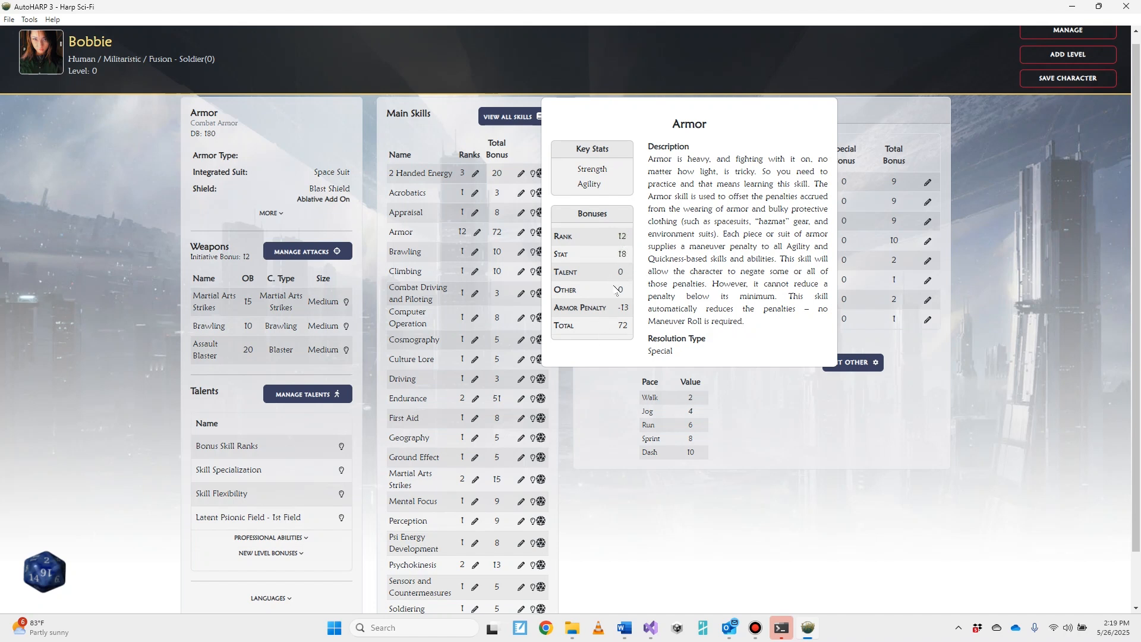
pyautogui.click(592, 490)
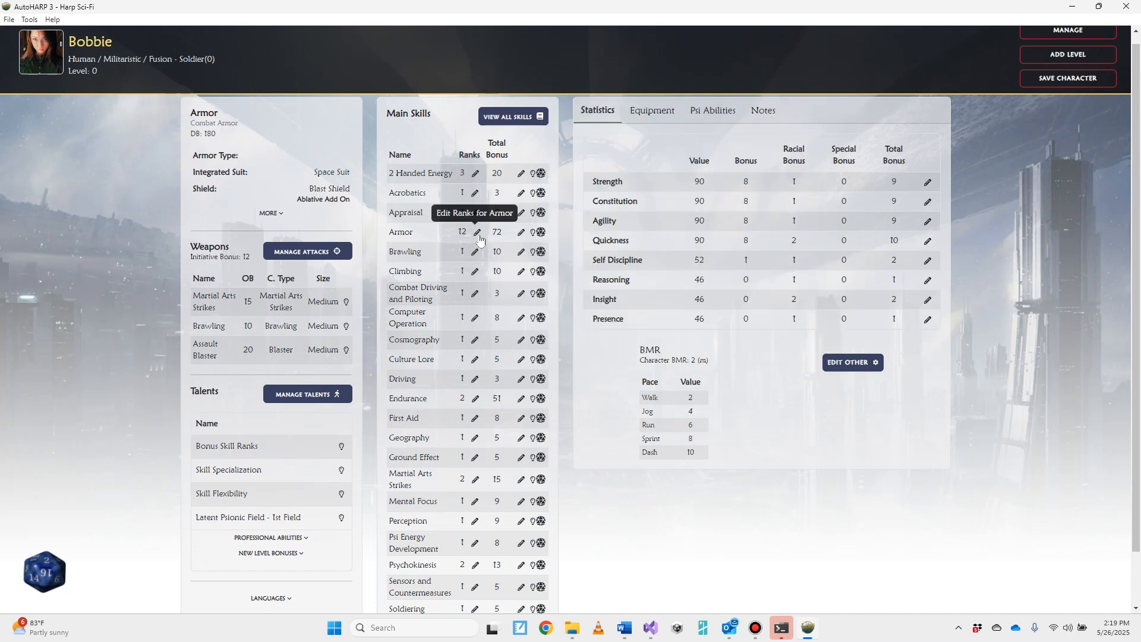
pyautogui.click(535, 233)
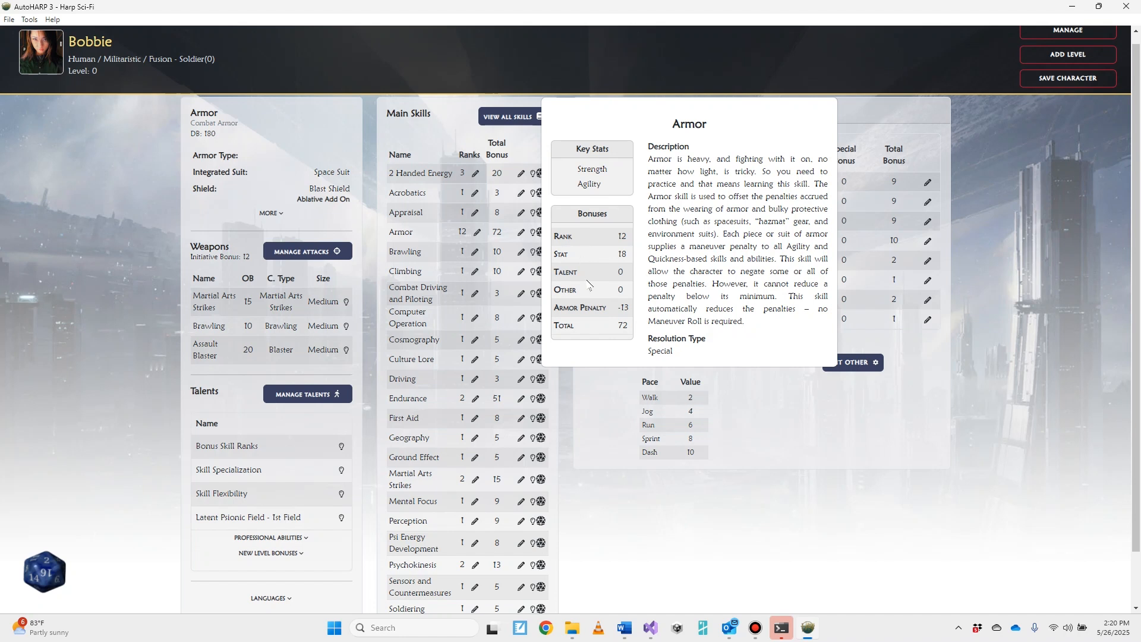
pyautogui.click(683, 528)
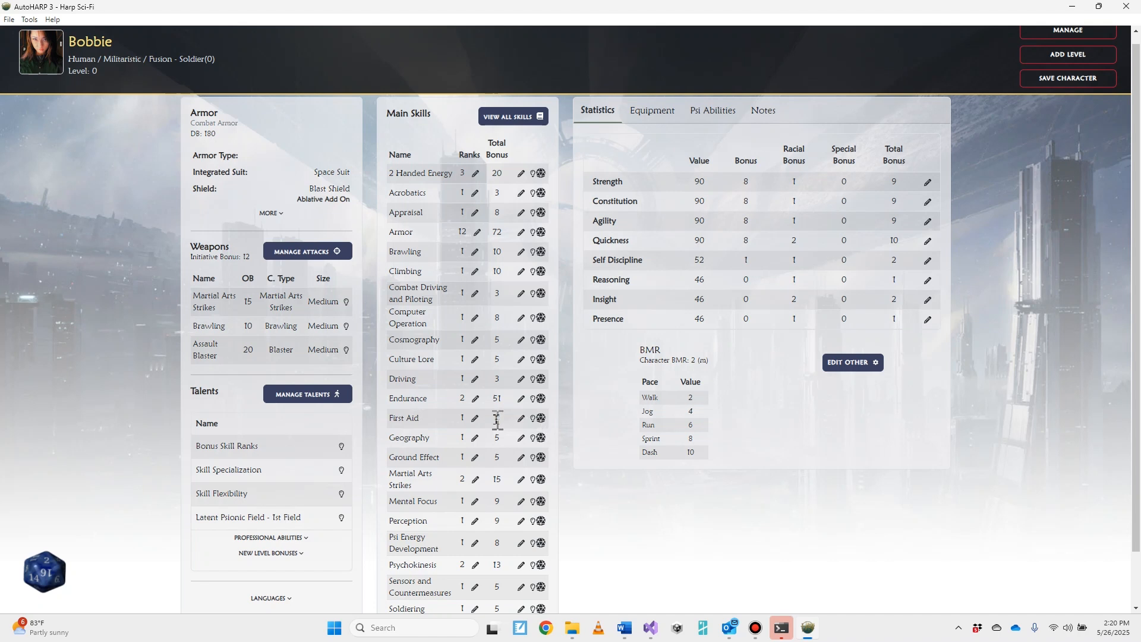
# Step: Roll the First Aid skill seven times at Medium difficulty
pyautogui.click(540, 419)
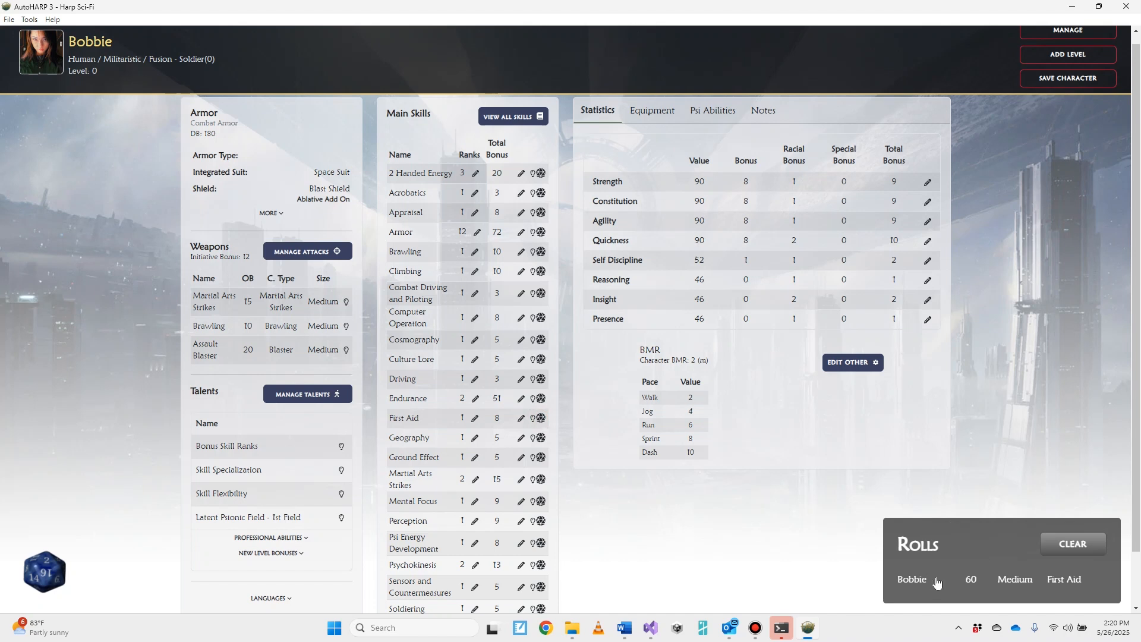
pyautogui.click(541, 420)
pyautogui.click(541, 420)
pyautogui.click(541, 420)
pyautogui.click(541, 420)
pyautogui.click(541, 420)
pyautogui.click(542, 420)
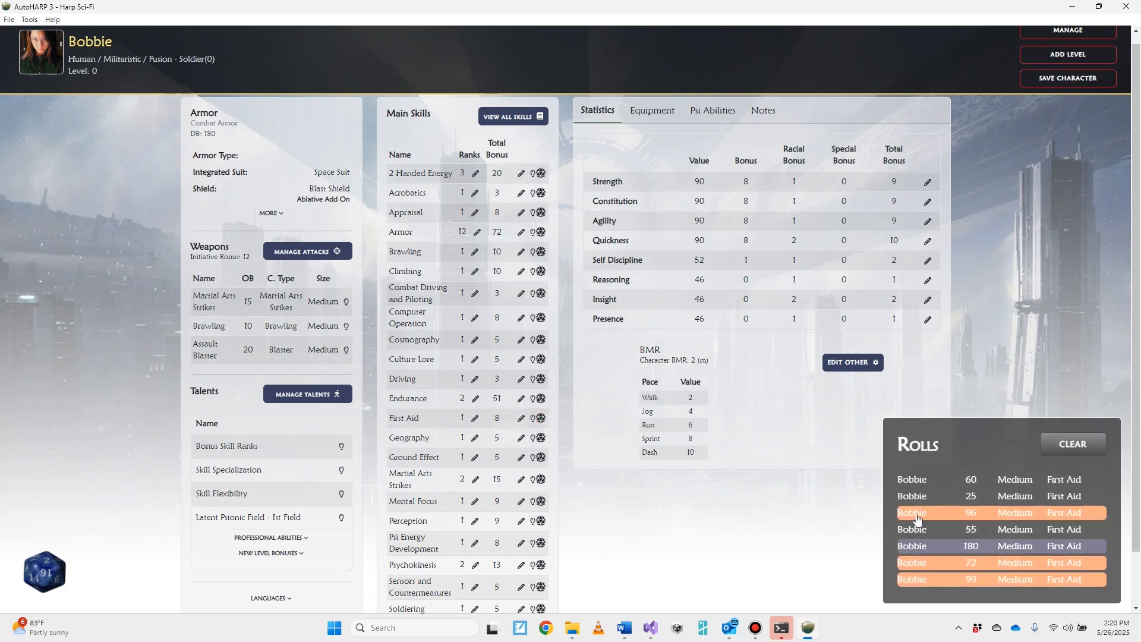
# Step: Inspect the details of the First Aid rolls of 96 and 180, and clear the roll log
pyautogui.click(963, 519)
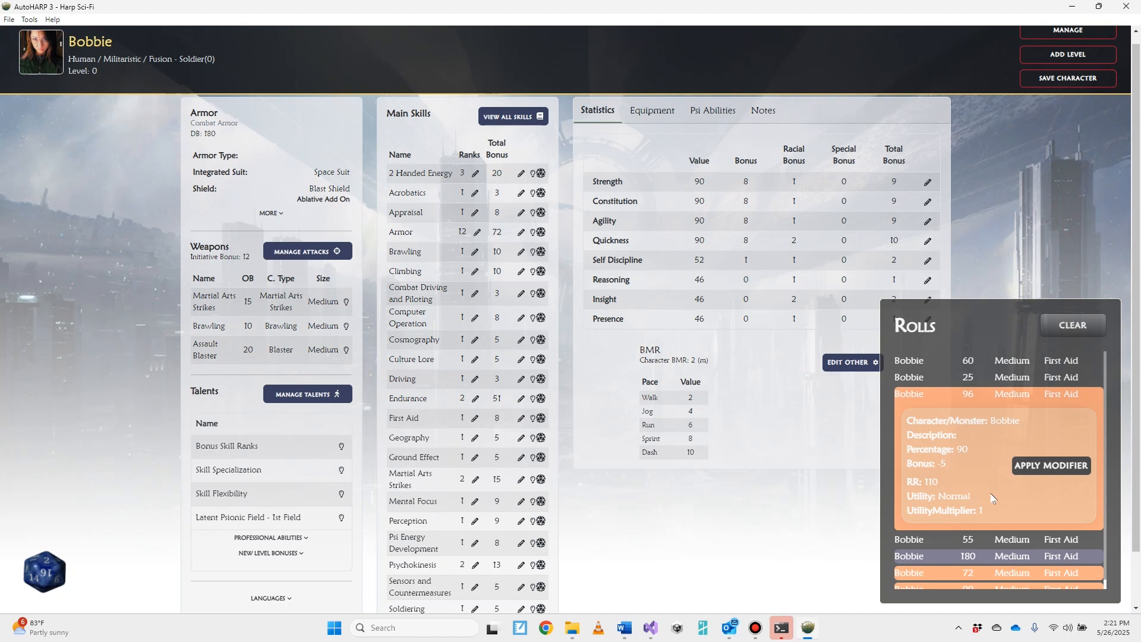
pyautogui.click(930, 394)
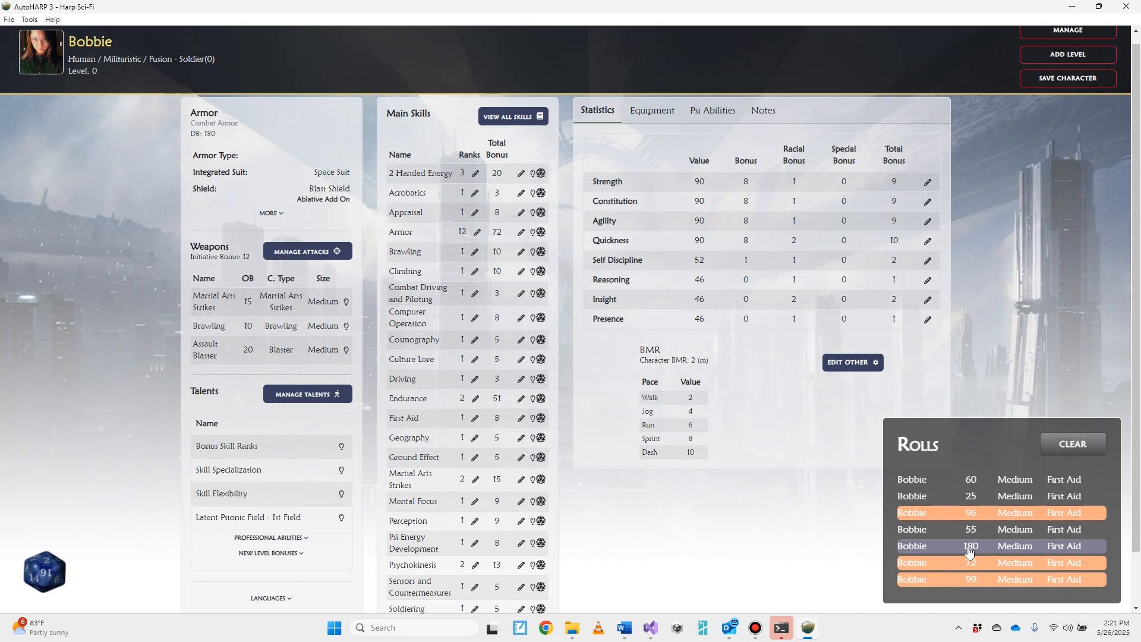
pyautogui.click(927, 549)
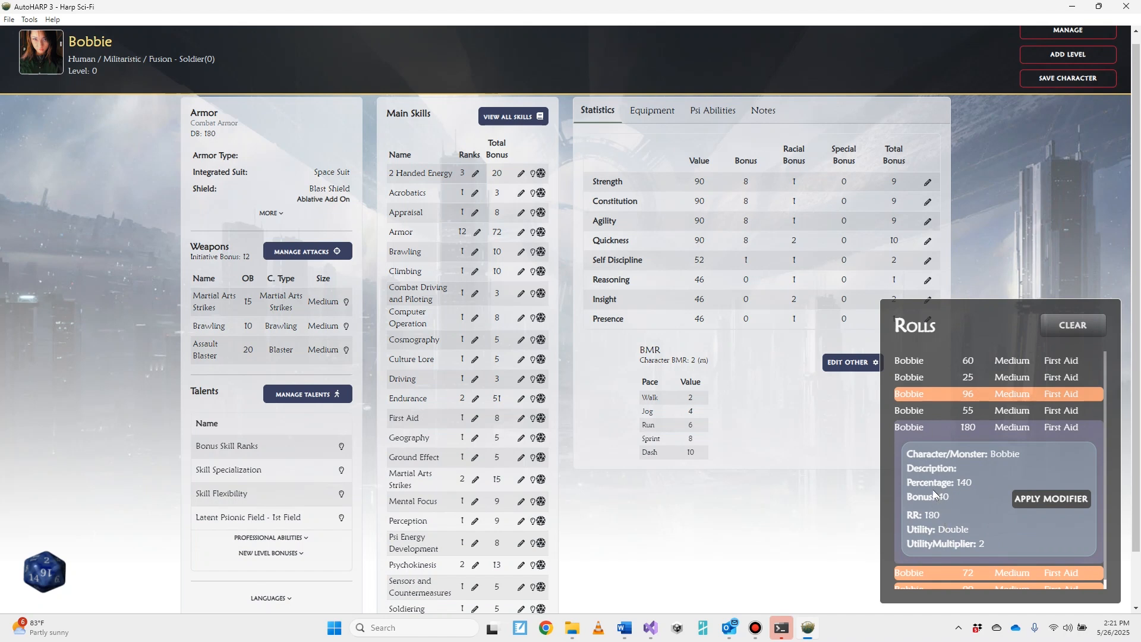
pyautogui.click(919, 429)
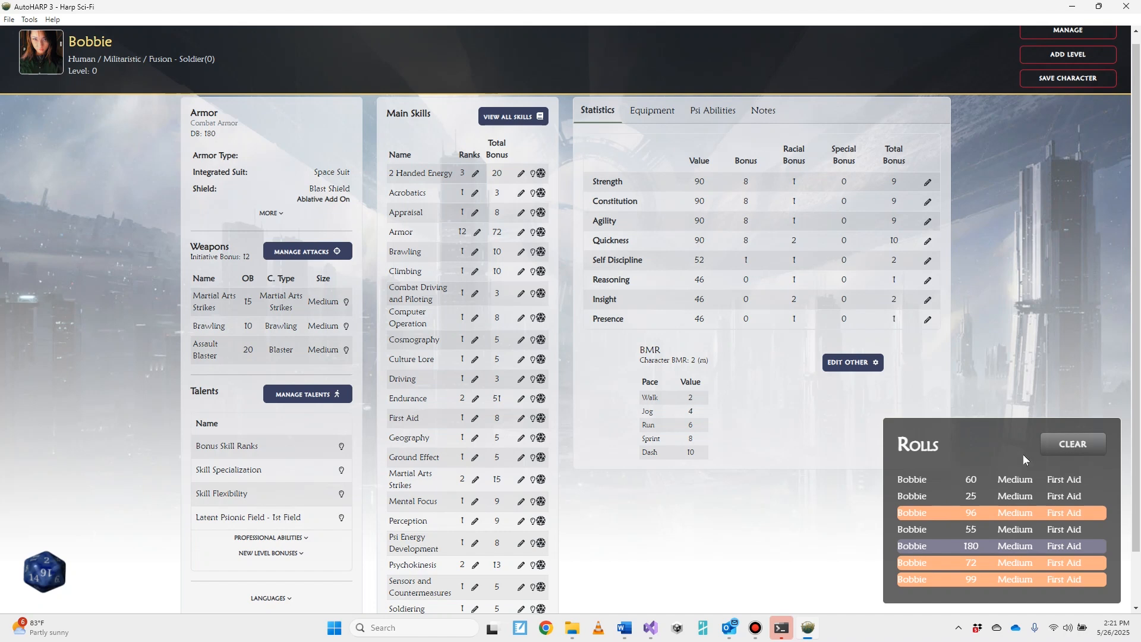
pyautogui.click(1078, 445)
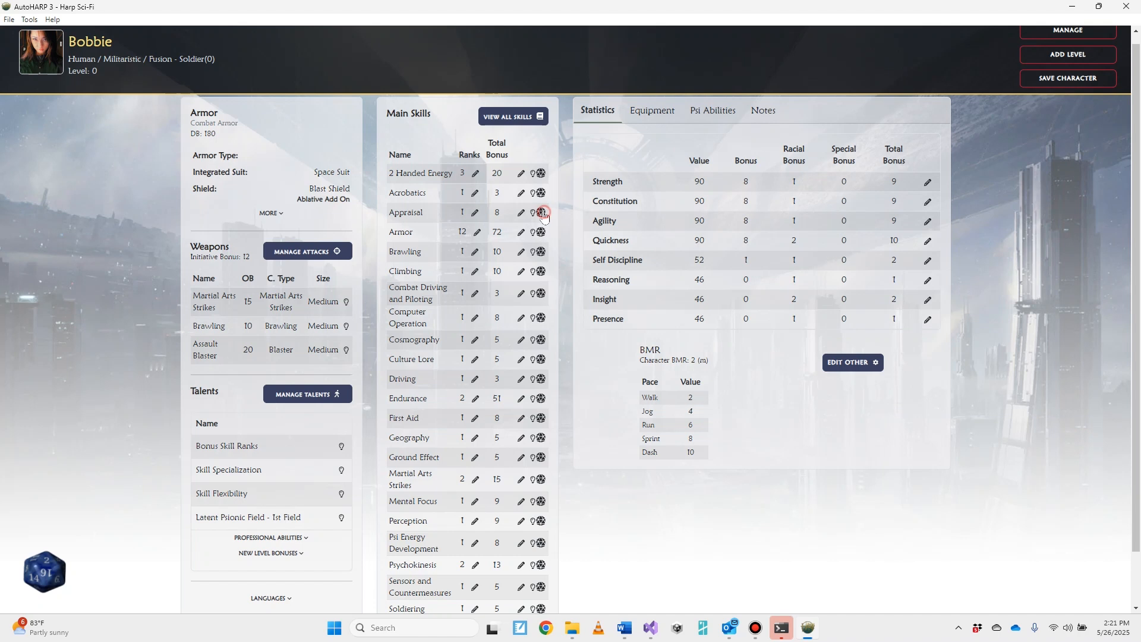
# Step: Roll the Appraisal skill at Medium difficulty, and roll it again with the dice roller's difficulty set to Hard
pyautogui.click(540, 212)
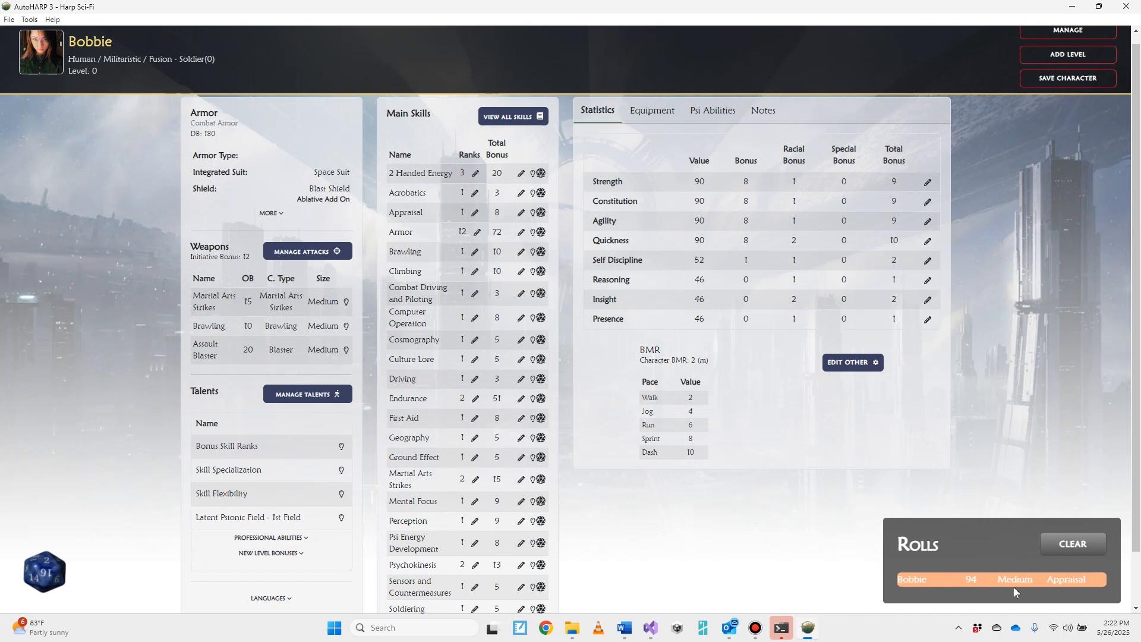
pyautogui.click(69, 569)
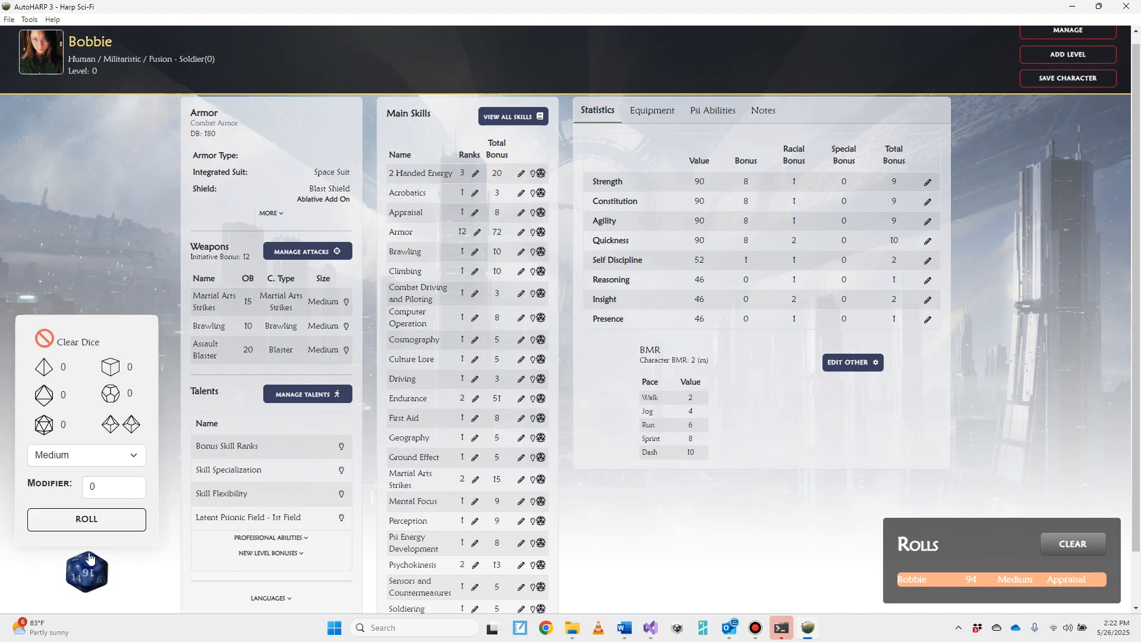
pyautogui.click(71, 458)
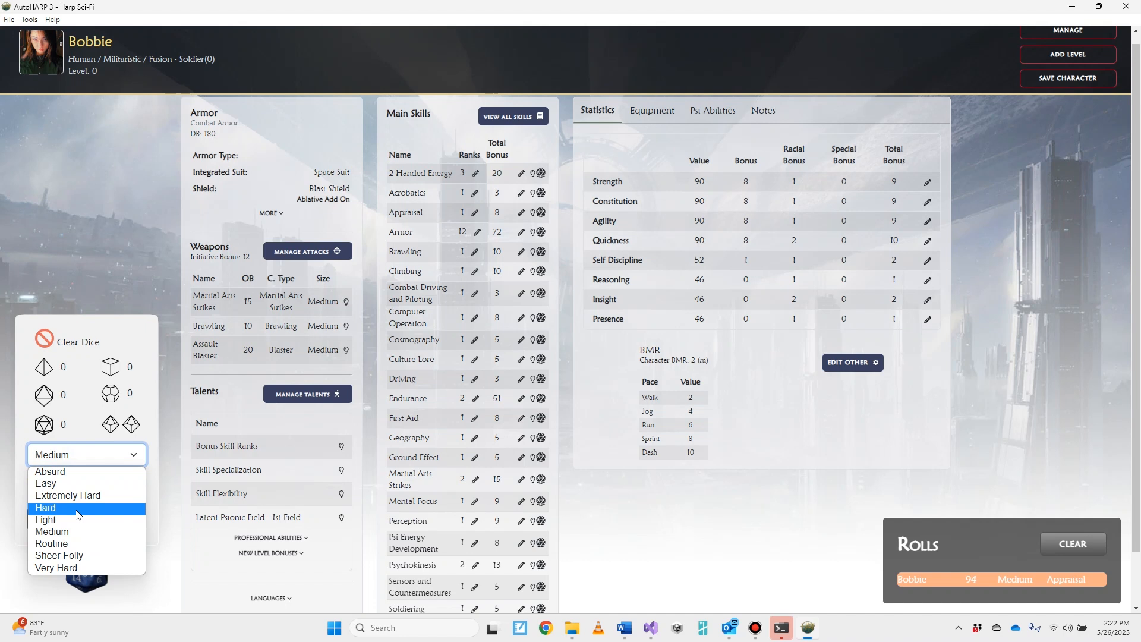
pyautogui.click(70, 456)
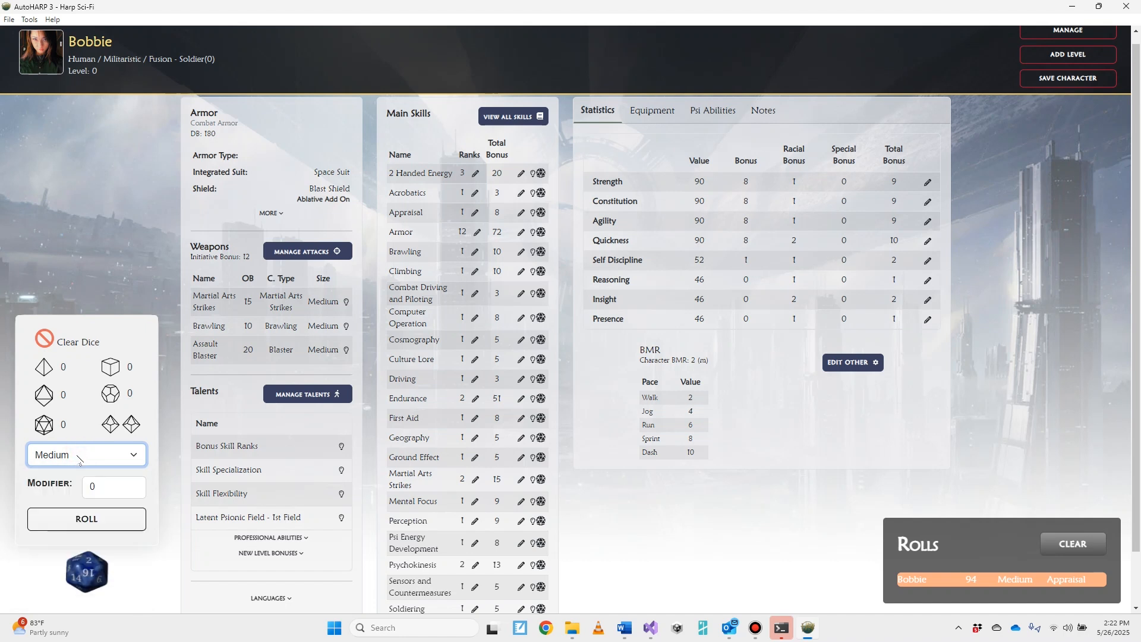
pyautogui.click(79, 460)
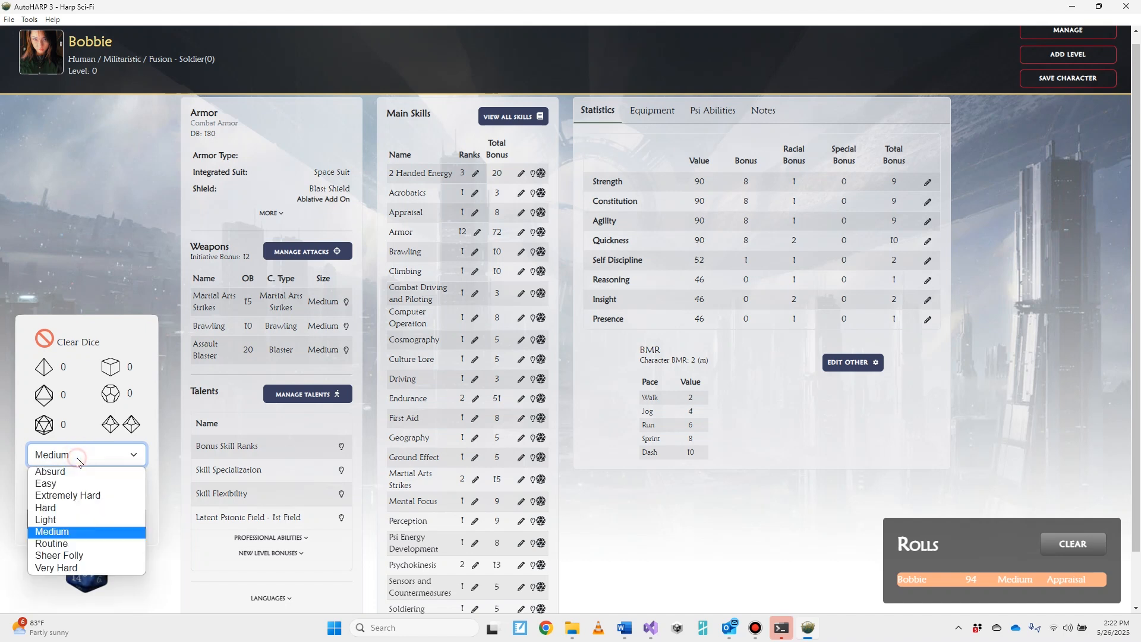
pyautogui.click(68, 508)
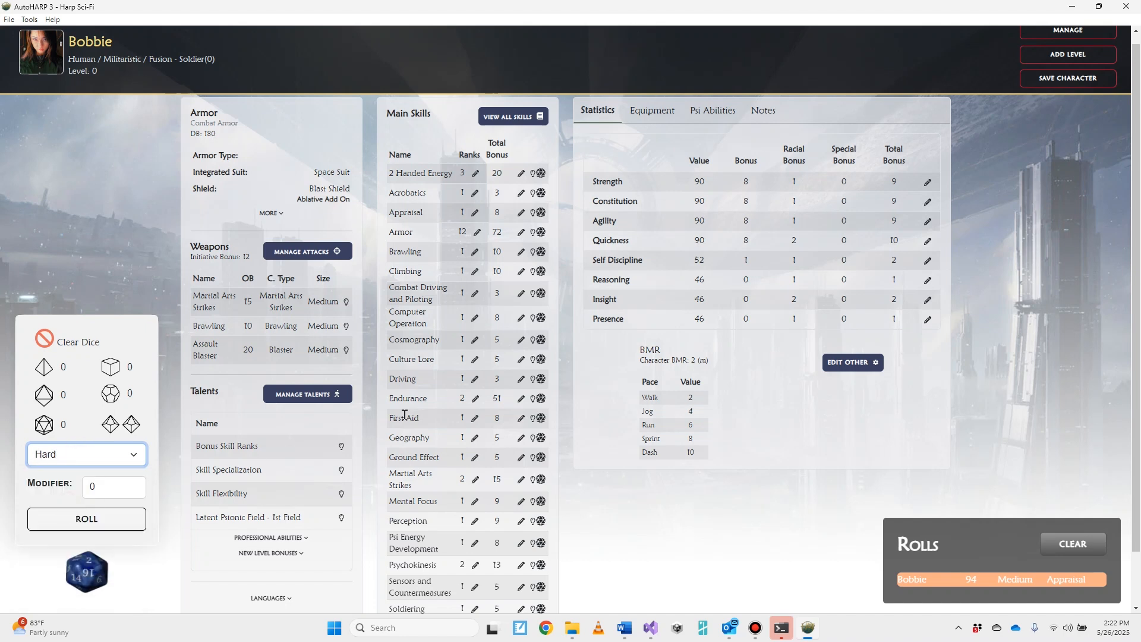
pyautogui.click(541, 213)
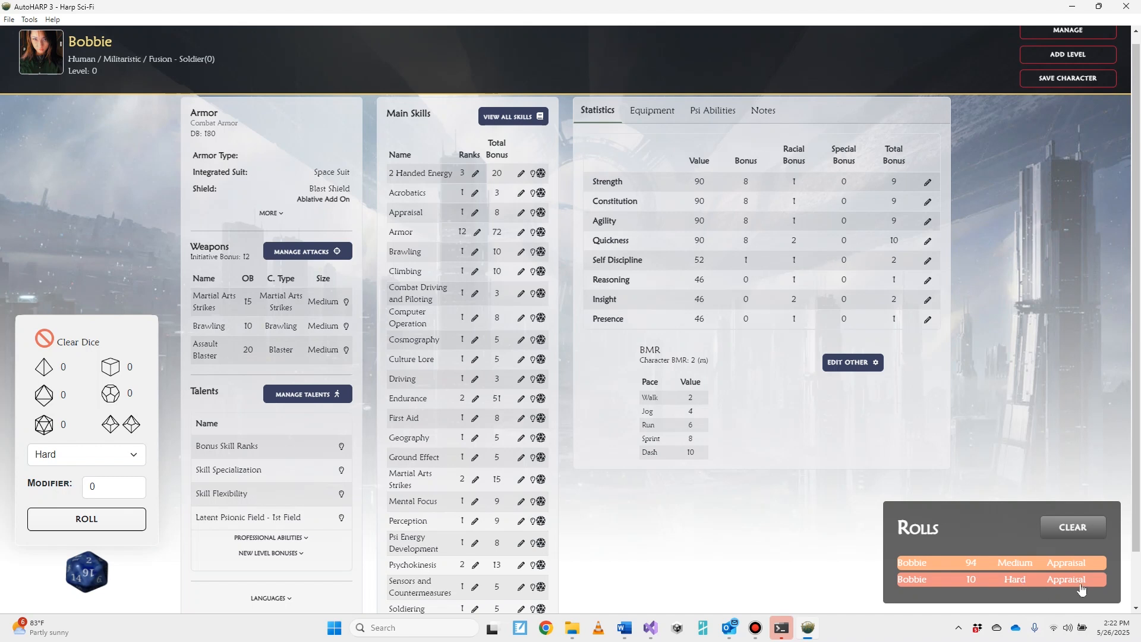
# Step: Roll the First Aid skill at Hard difficulty, and roll three six-sided dice with the dice roller at the same difficulty
pyautogui.click(542, 418)
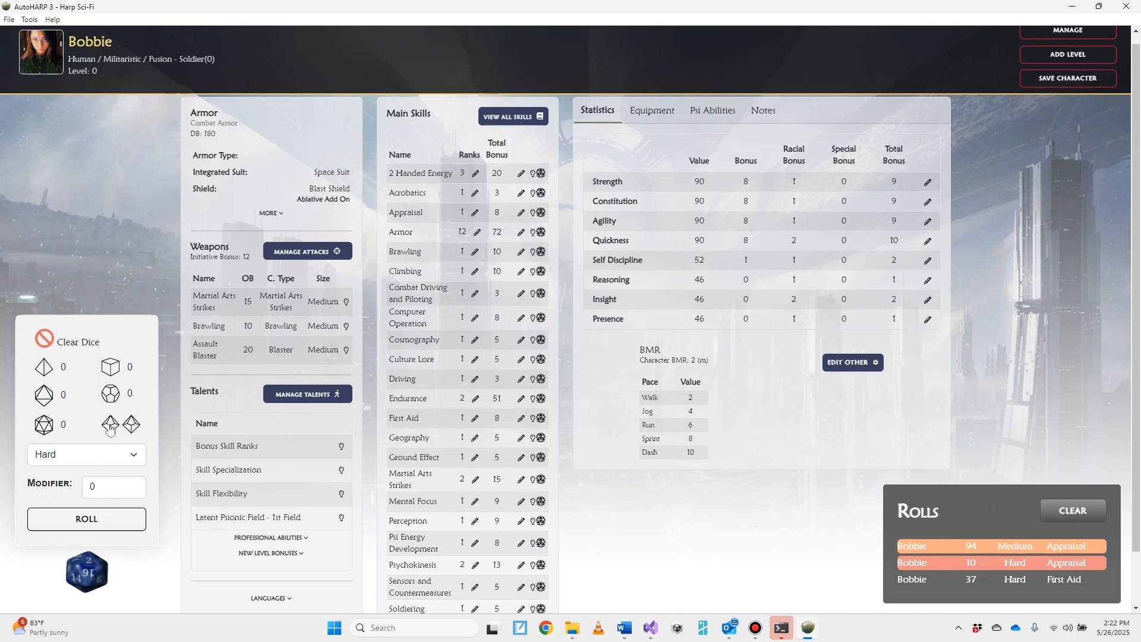
pyautogui.click(113, 370)
pyautogui.click(113, 370)
pyautogui.click(113, 369)
pyautogui.click(96, 522)
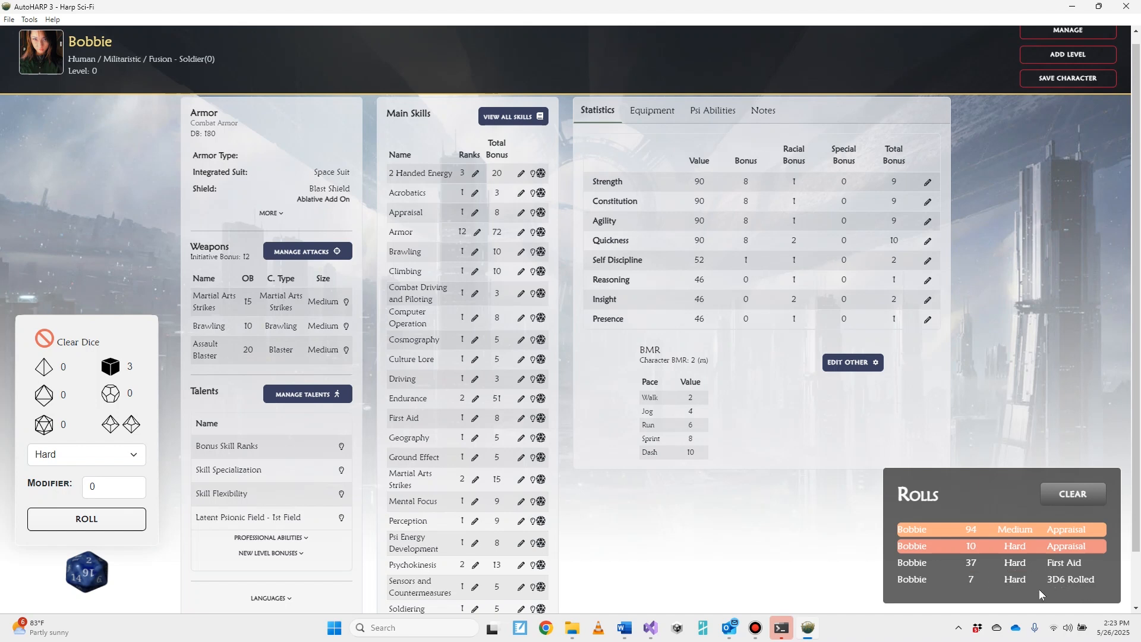
# Step: Set the dice roller's difficulty to Medium and roll the three six-sided dice again
pyautogui.click(72, 459)
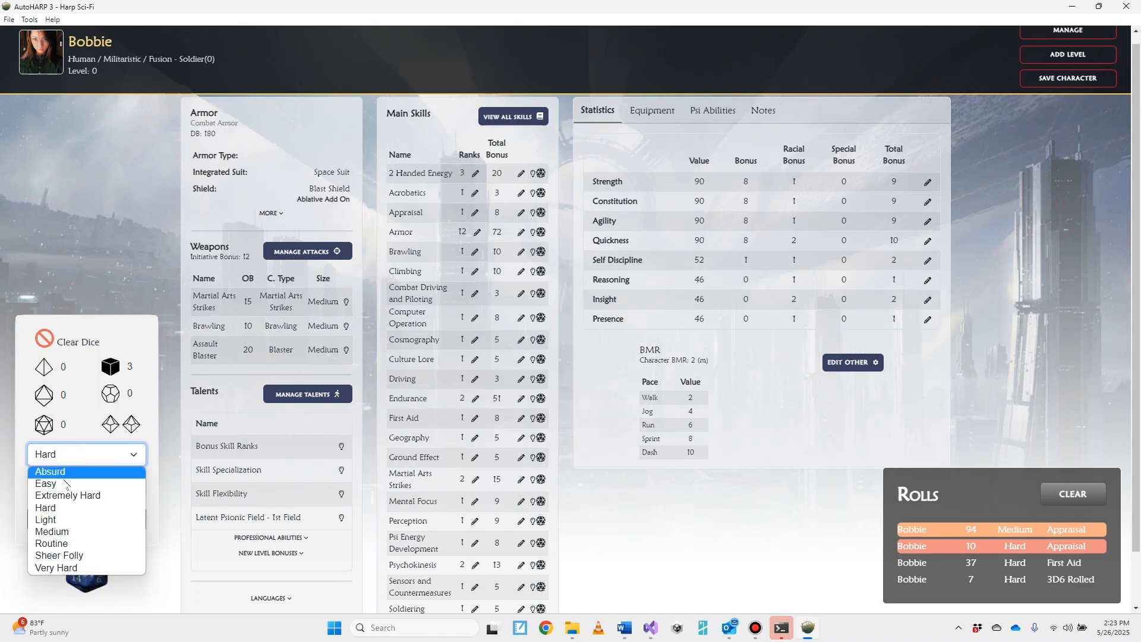
pyautogui.click(70, 533)
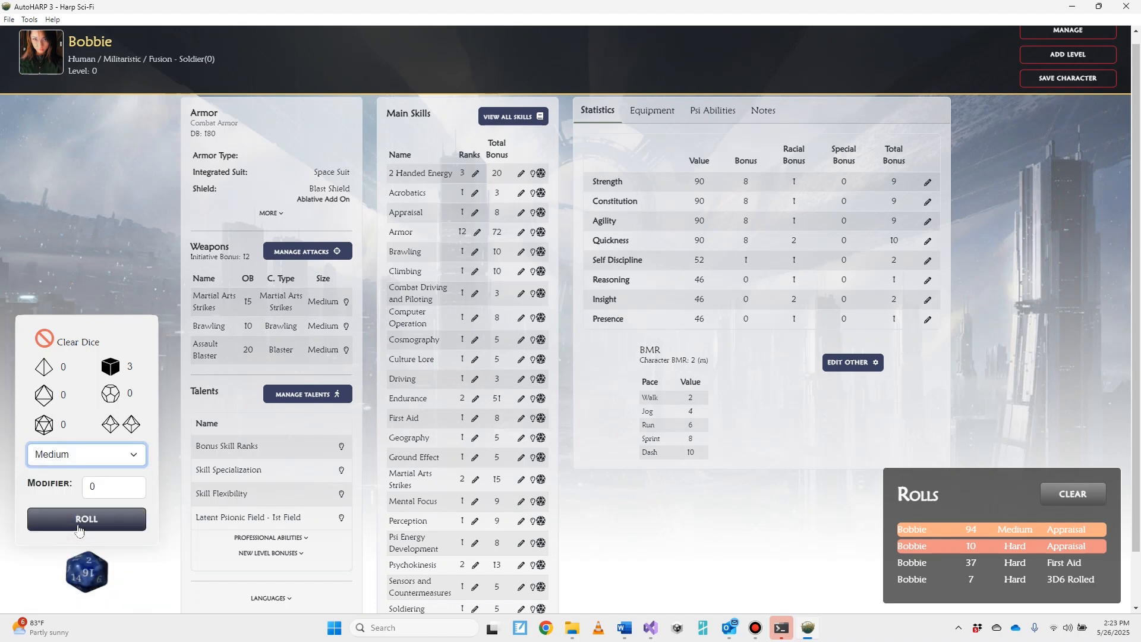
pyautogui.click(81, 528)
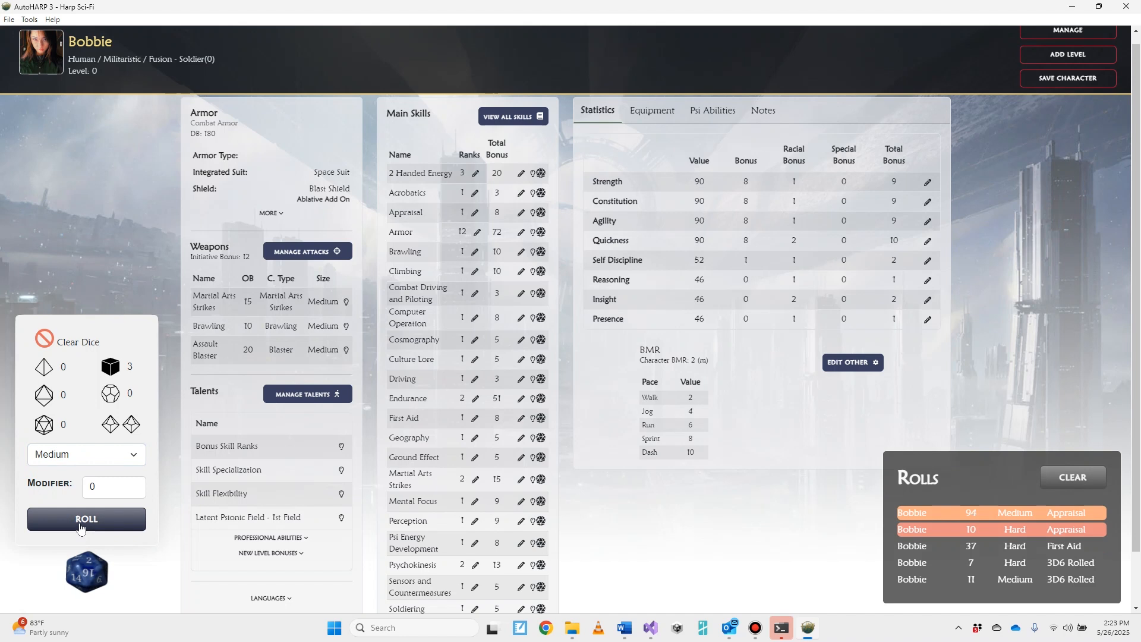
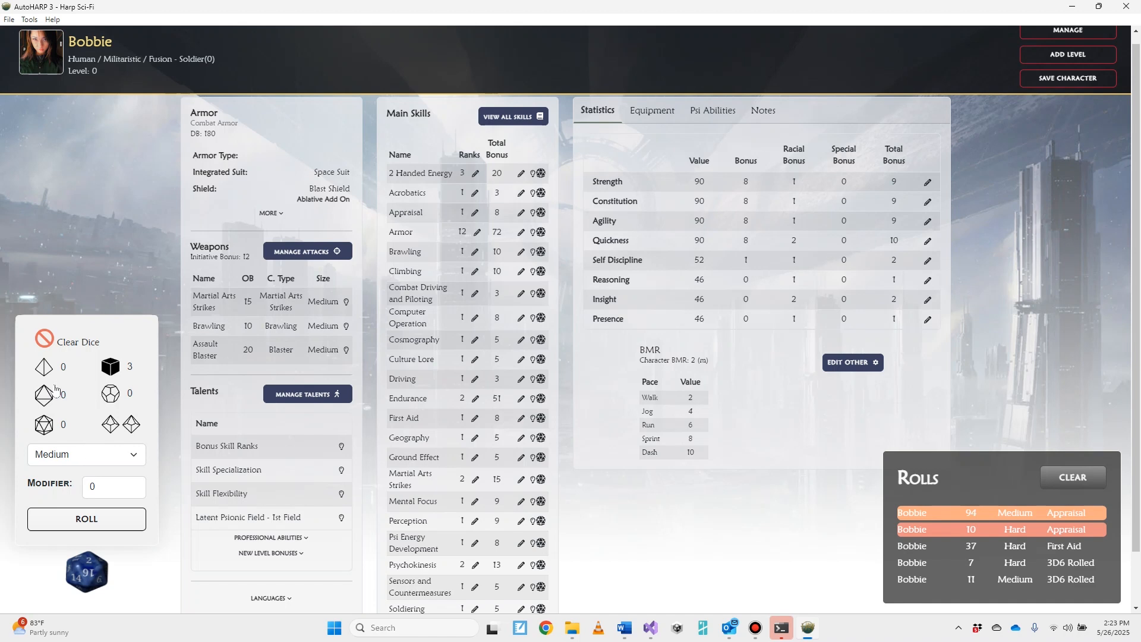
# Step: Add one twenty-sided and one eight-sided die to the three six-sided dice and roll them all
pyautogui.click(44, 426)
pyautogui.click(45, 397)
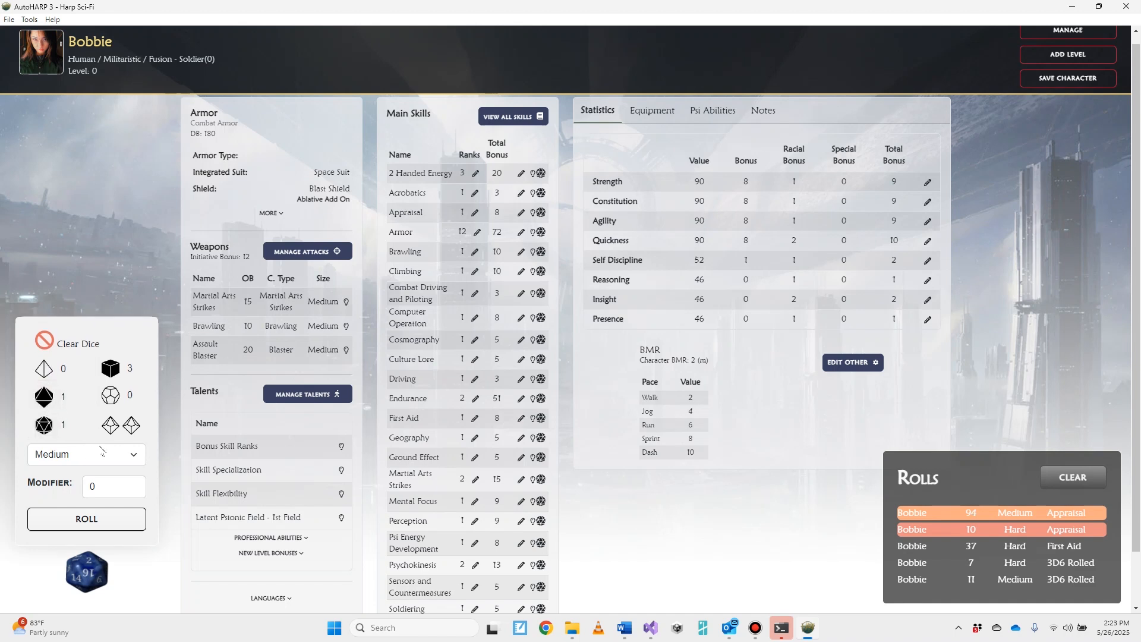
pyautogui.click(88, 519)
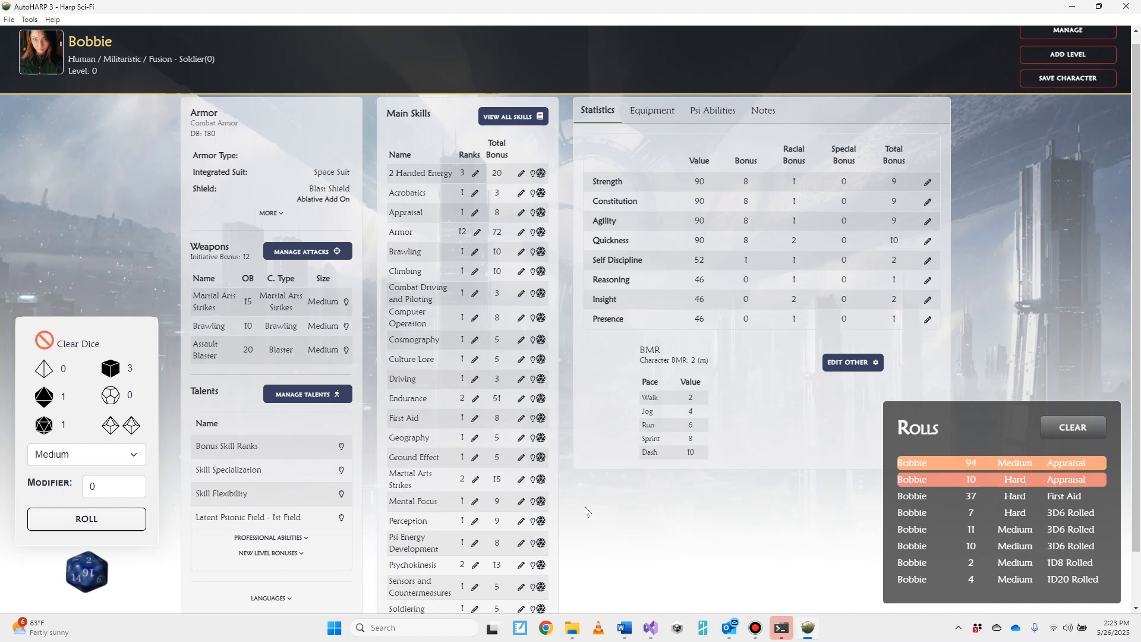
# Step: Roll the percentile dice without a modifier, and roll them again with the modifier set to 20
pyautogui.click(128, 428)
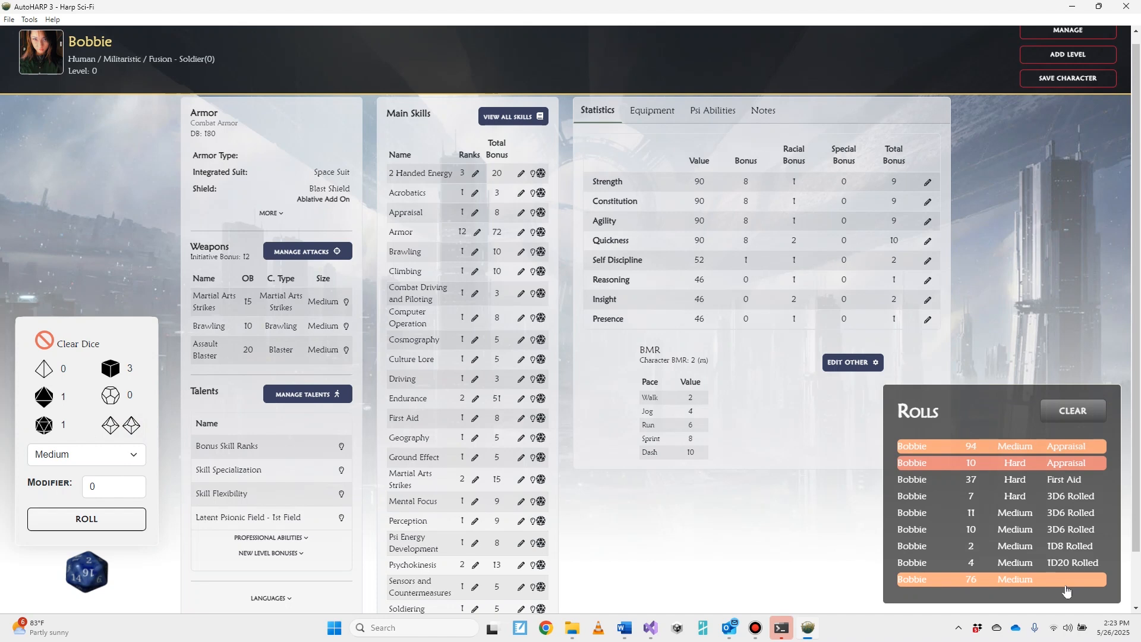
pyautogui.click(92, 482)
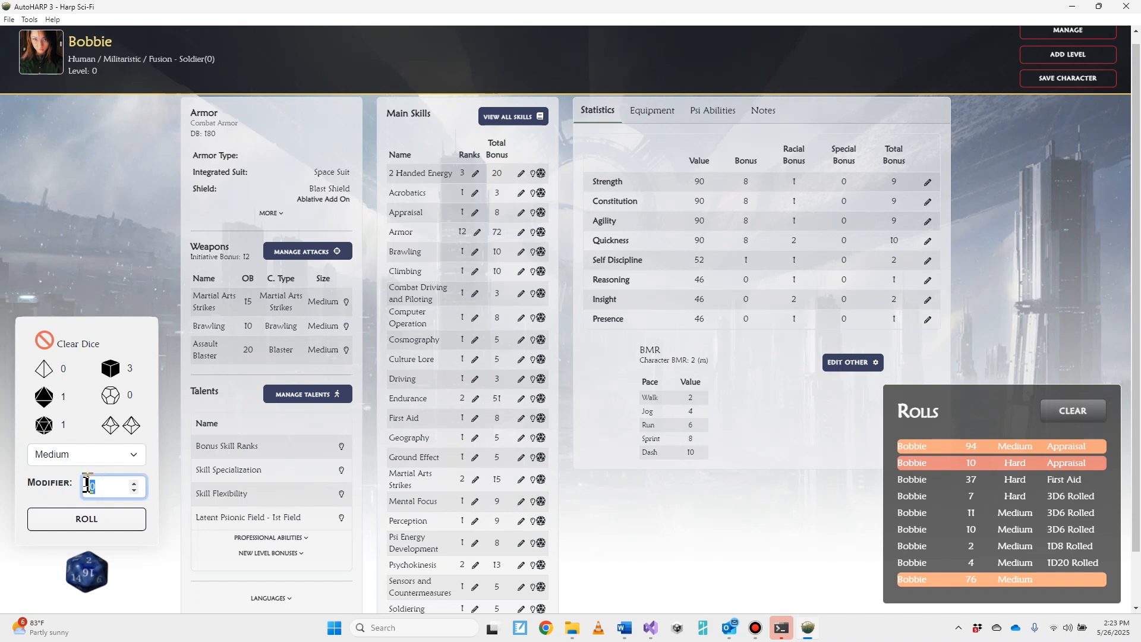
pyautogui.write('20')
pyautogui.click(116, 429)
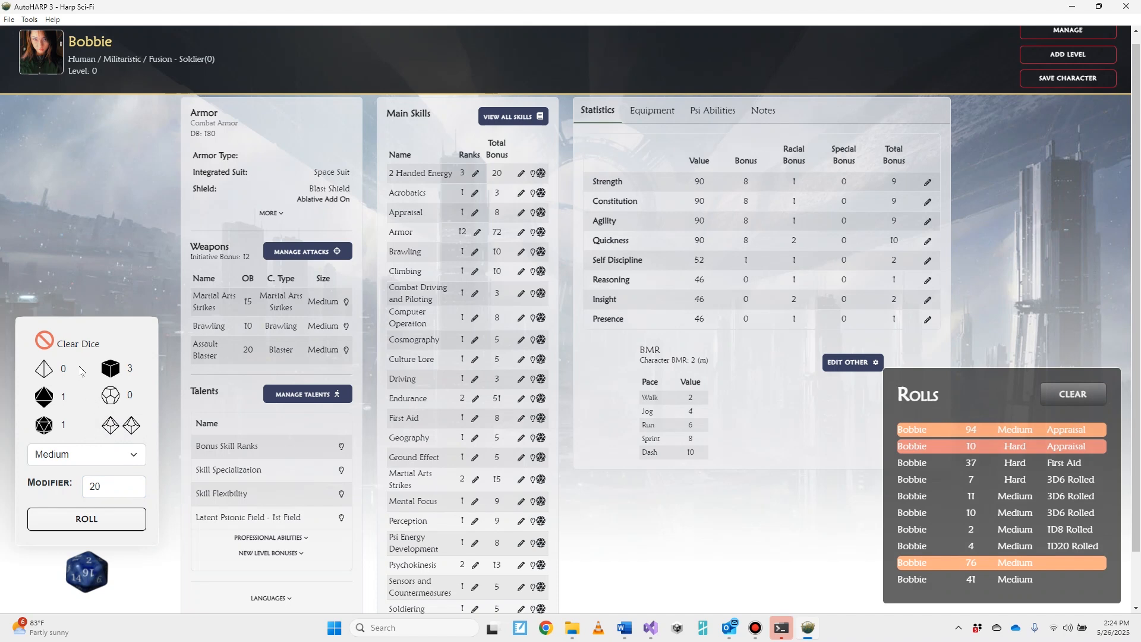
# Step: Clear the selected dice, hide the dice roller, and empty the roll log
pyautogui.click(77, 342)
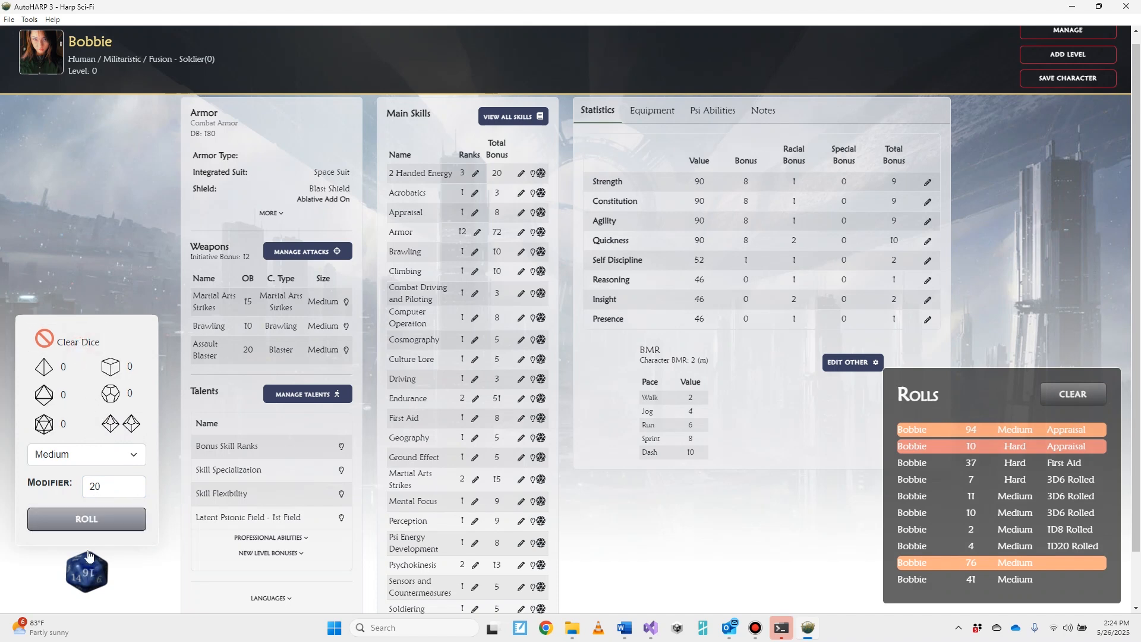
pyautogui.click(88, 569)
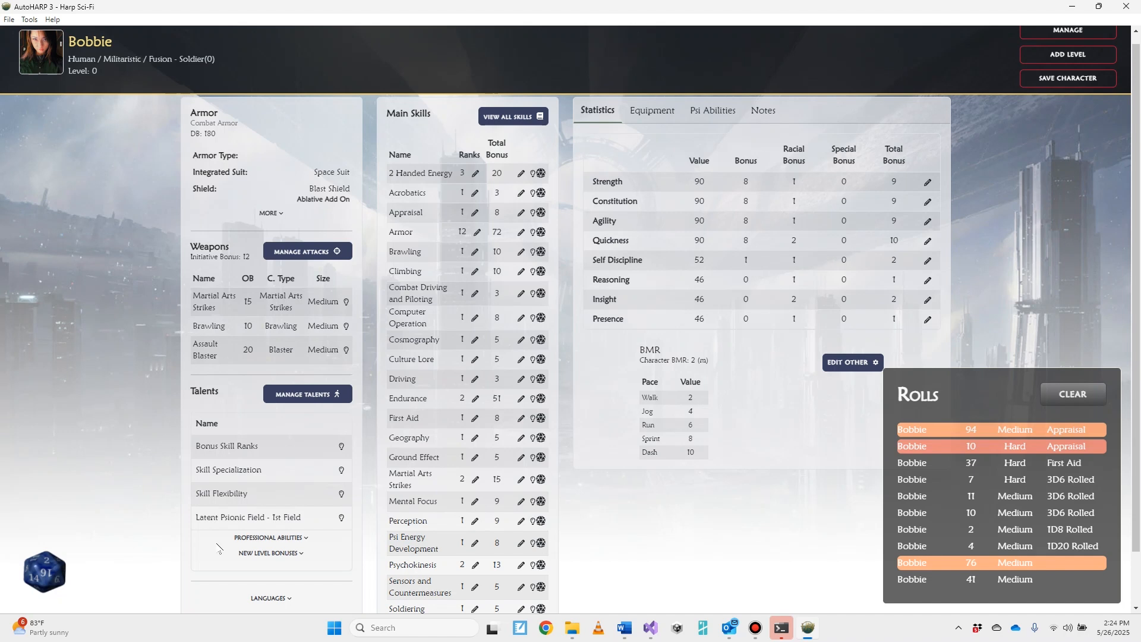
pyautogui.click(1072, 398)
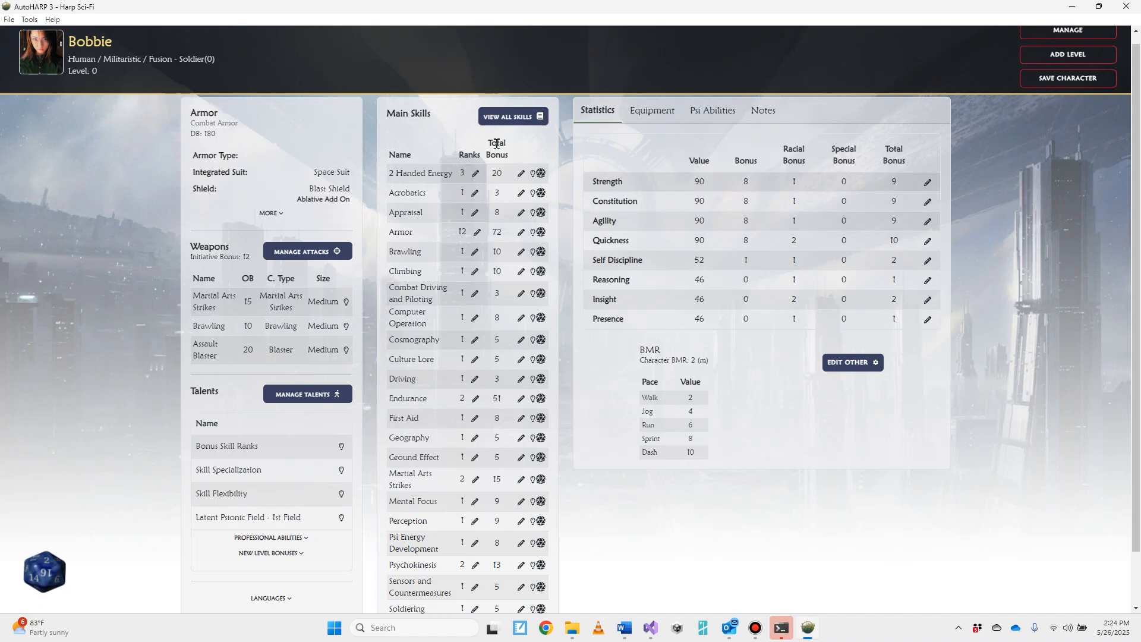
# Step: Open the character's full skill list and search it for "Acting"
pyautogui.click(514, 119)
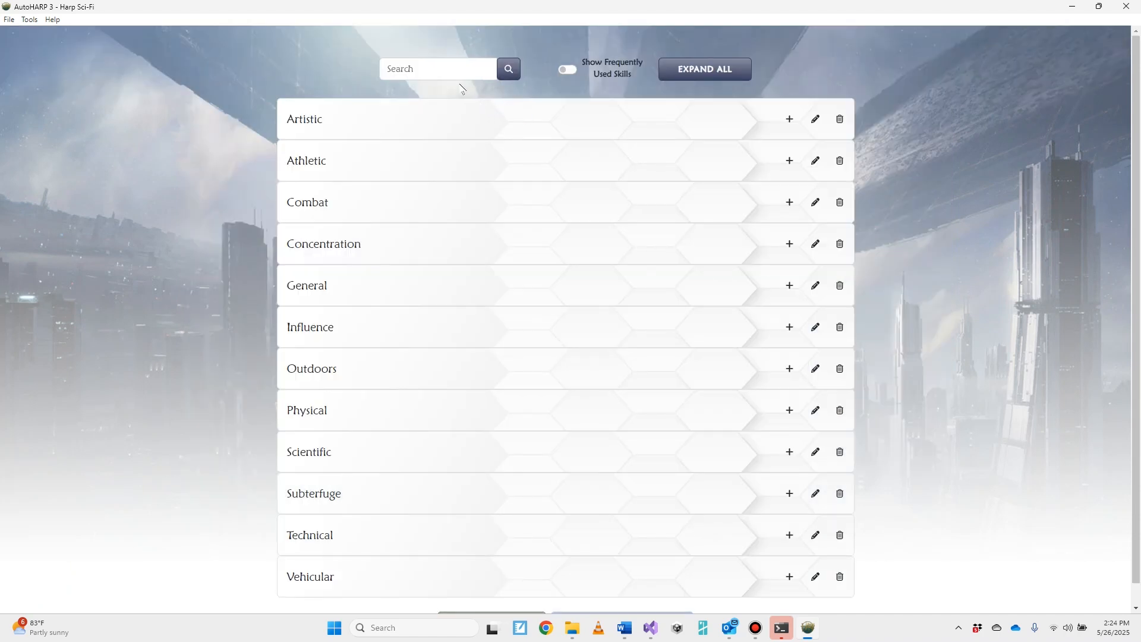
pyautogui.click(454, 74)
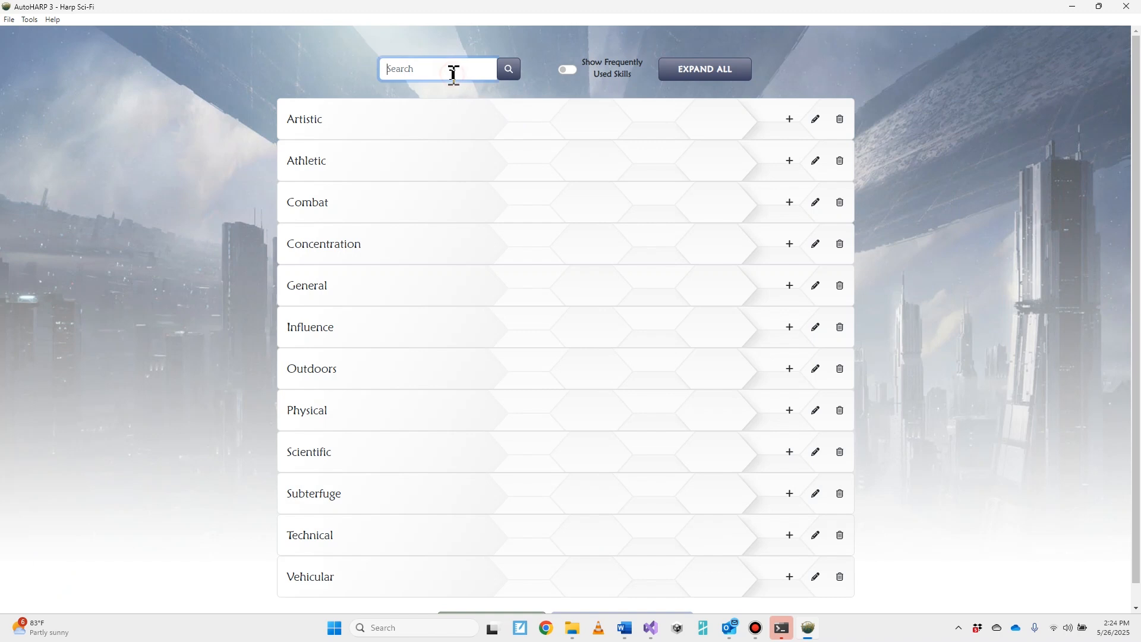
pyautogui.write('Acting')
pyautogui.click(508, 71)
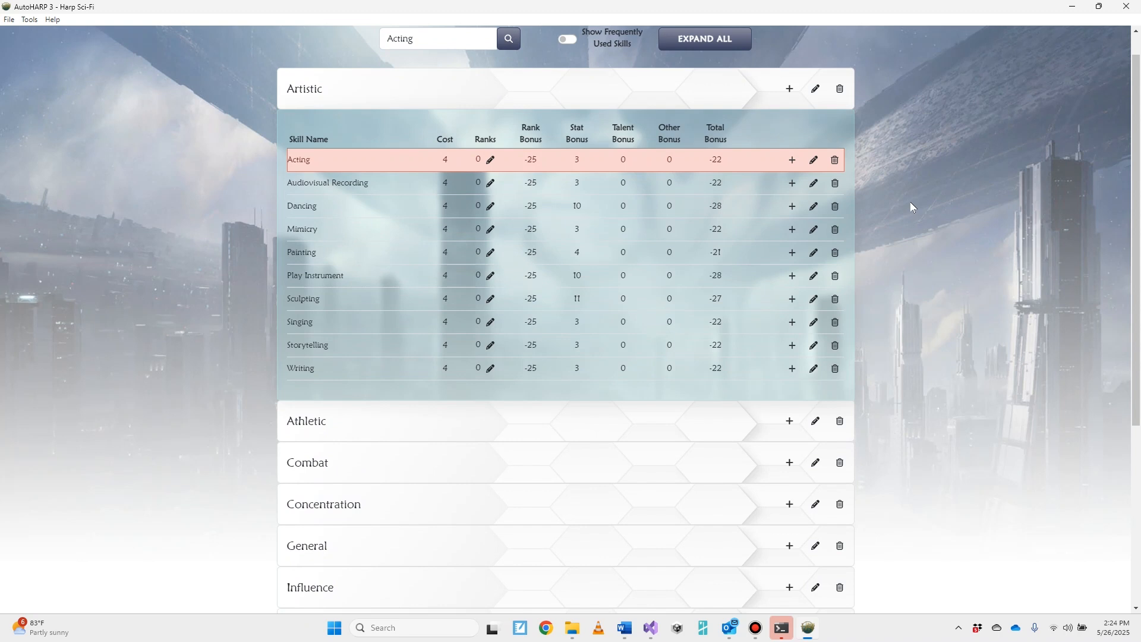
# Step: Search the skill list for "Sur" and look over the matching skill in the Outdoors category
pyautogui.scroll(1, 911, 202)
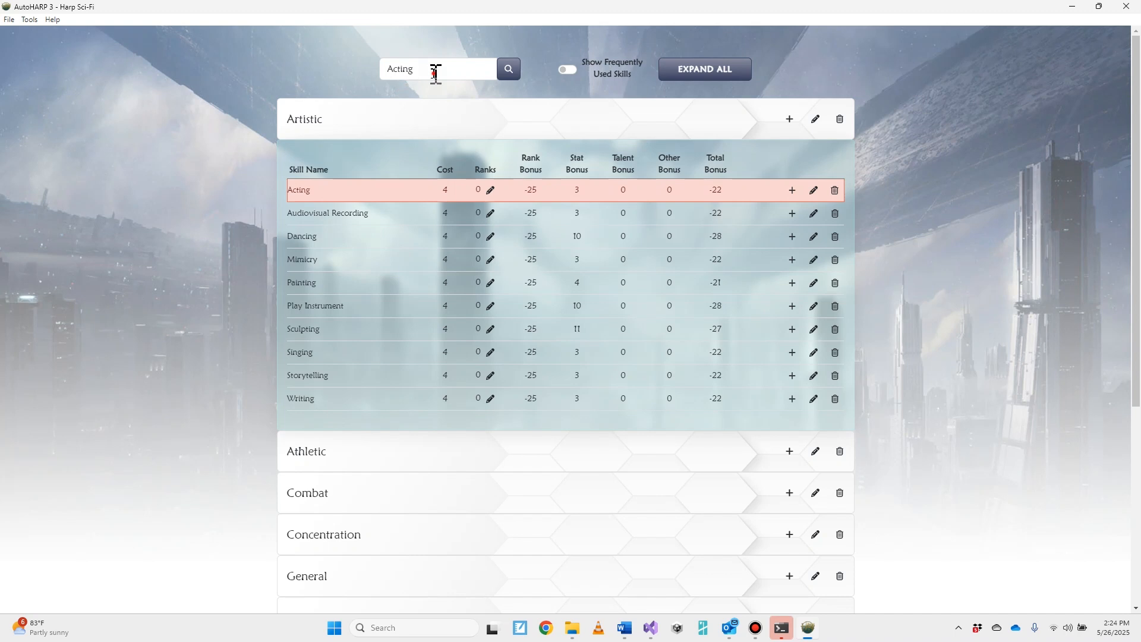
pyautogui.moveTo(436, 71); pyautogui.dragTo(371, 79)
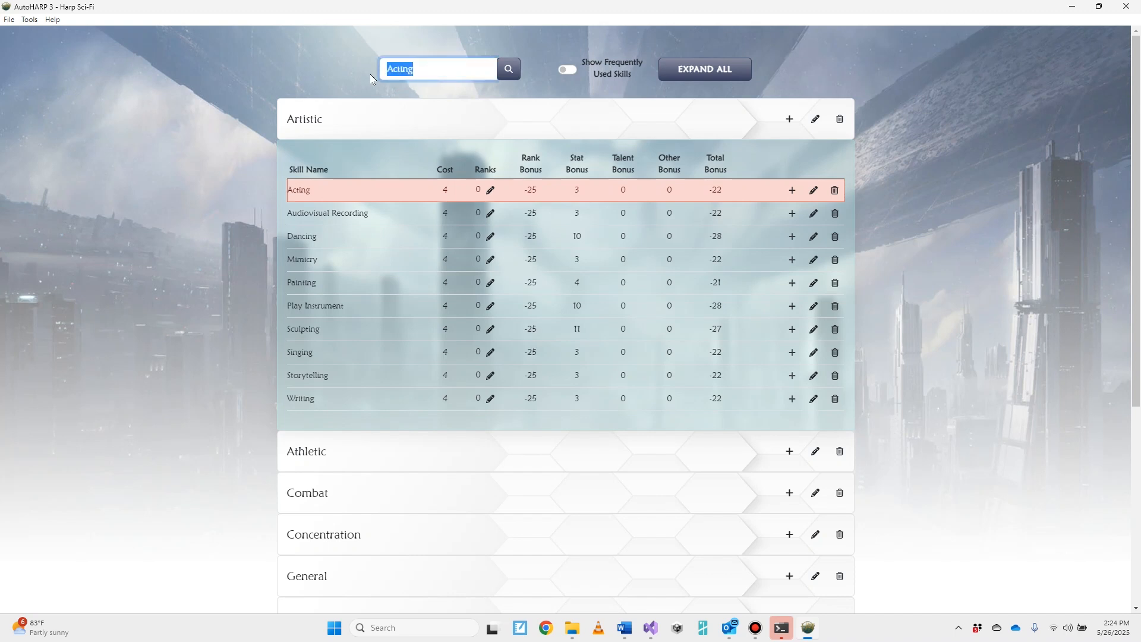
pyautogui.write('Sur')
pyautogui.click(508, 69)
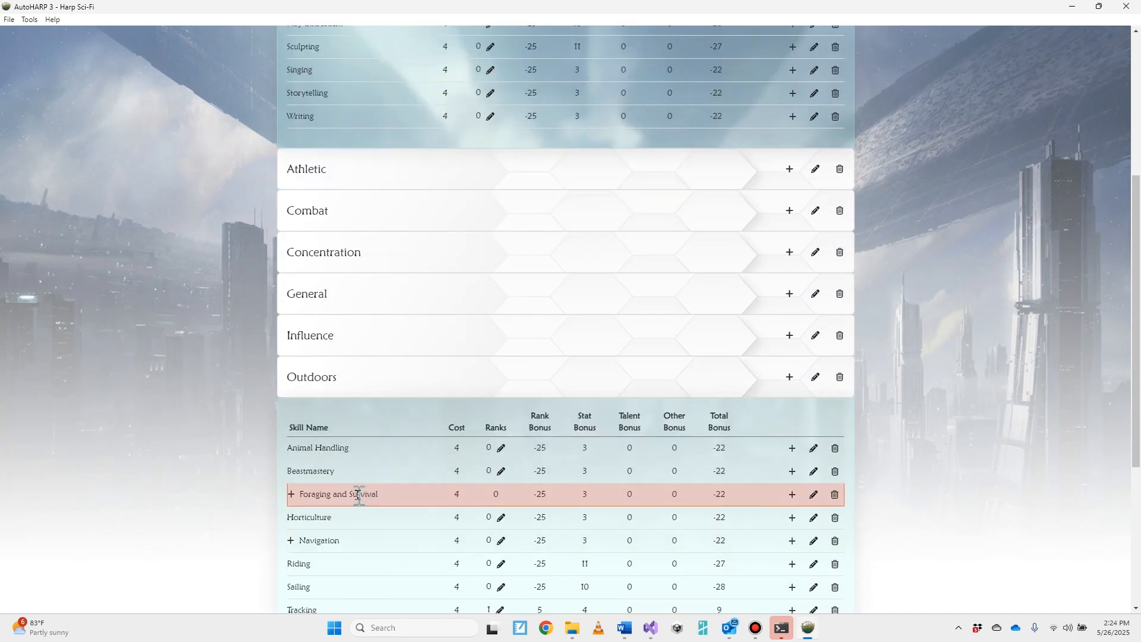
pyautogui.scroll(-1, 392, 499)
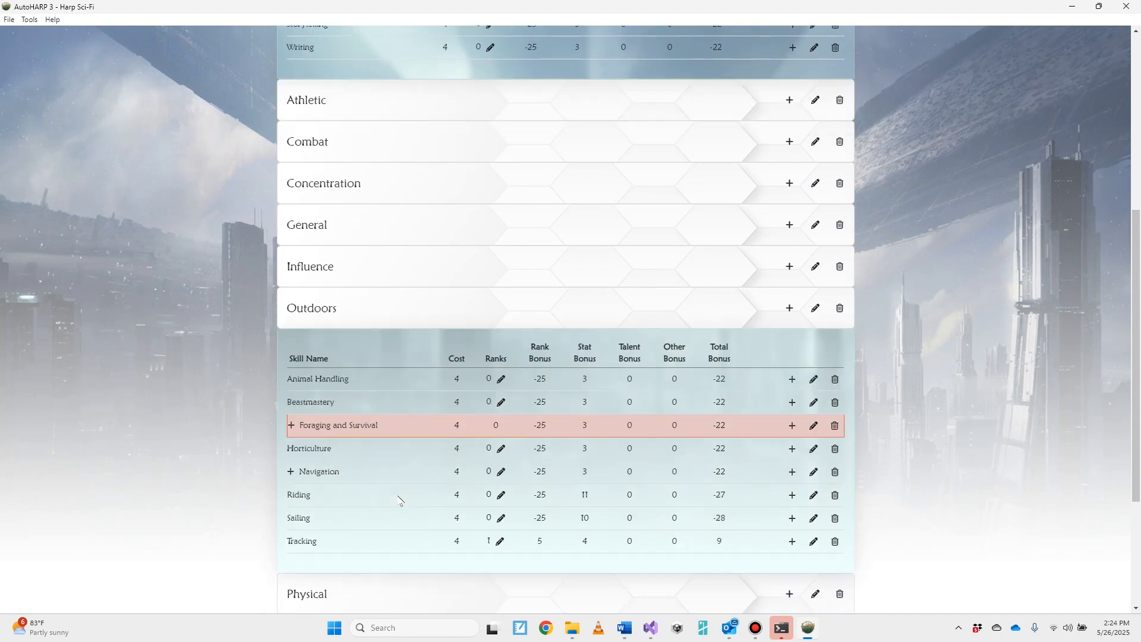
pyautogui.scroll(-3, 398, 499)
pyautogui.scroll(7, 399, 501)
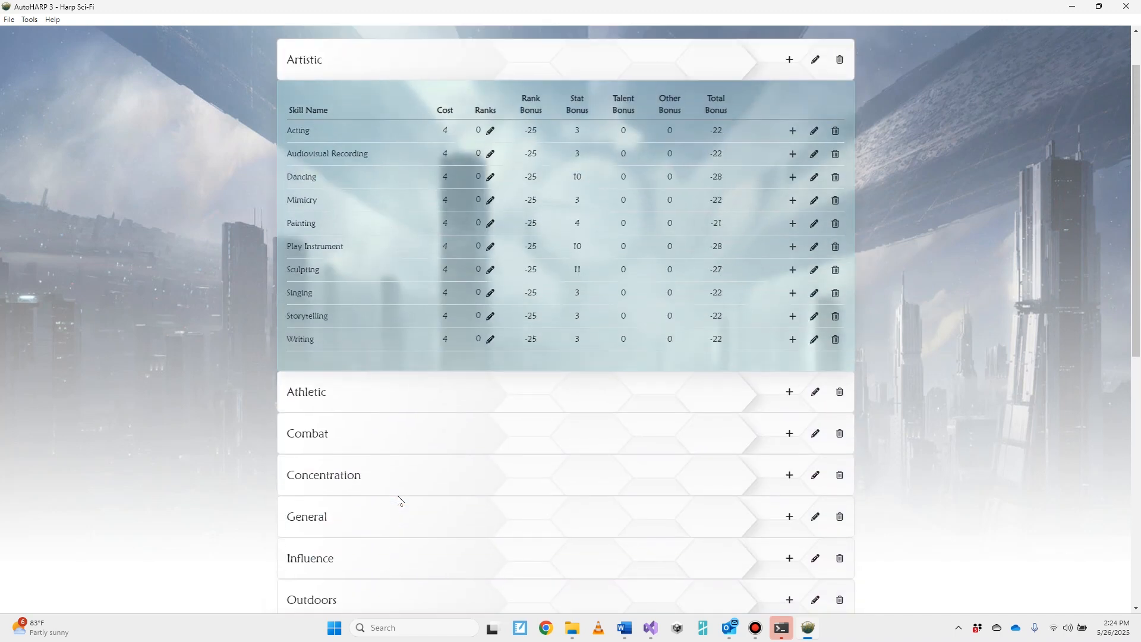
pyautogui.scroll(1, 399, 501)
# Step: Clear the skill search text and collapse the Artistic and Outdoors categories
pyautogui.moveTo(450, 69); pyautogui.dragTo(365, 76)
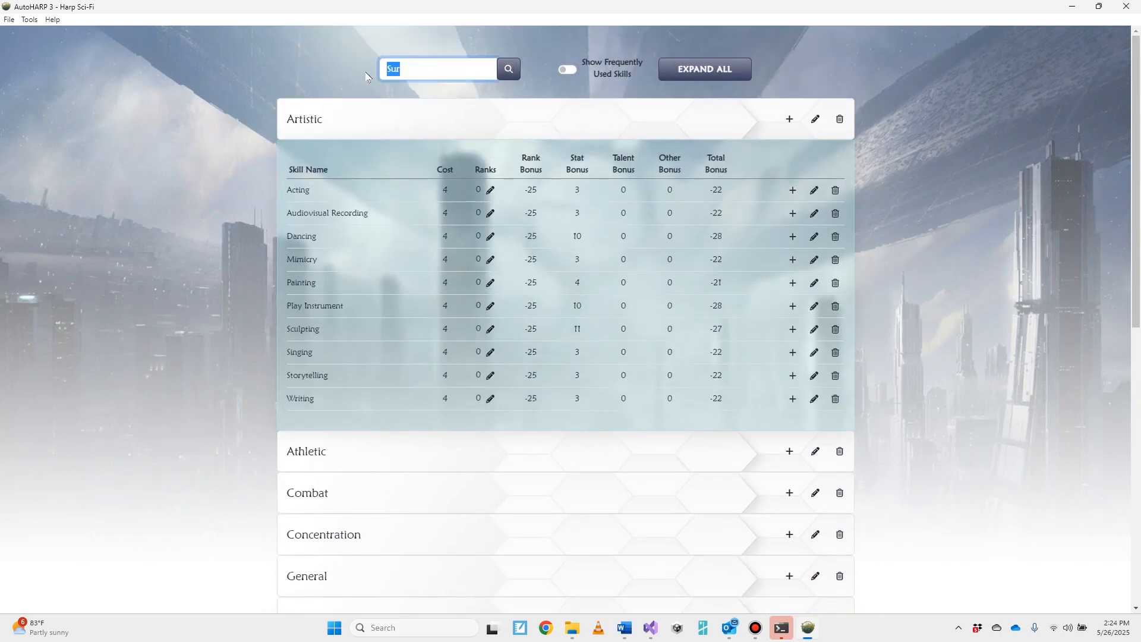
pyautogui.press('BackSpace')
pyautogui.click(394, 113)
pyautogui.click(387, 363)
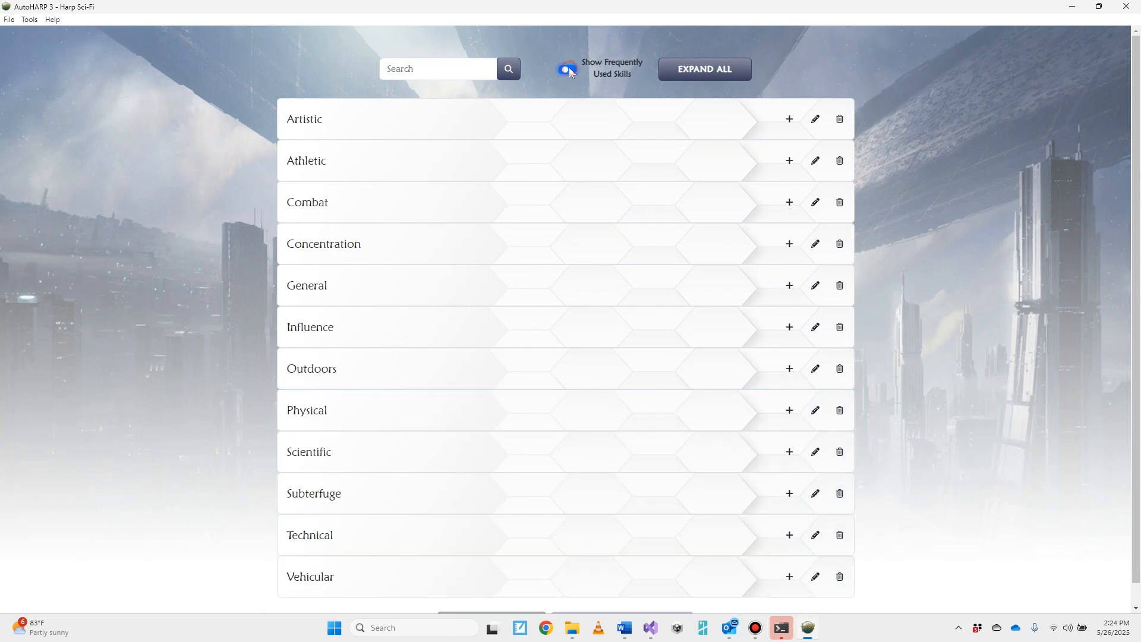
# Step: Show the frequently used skills, review the highlighted entries from Athletic through Vehicular, and collapse all categories
pyautogui.click(569, 70)
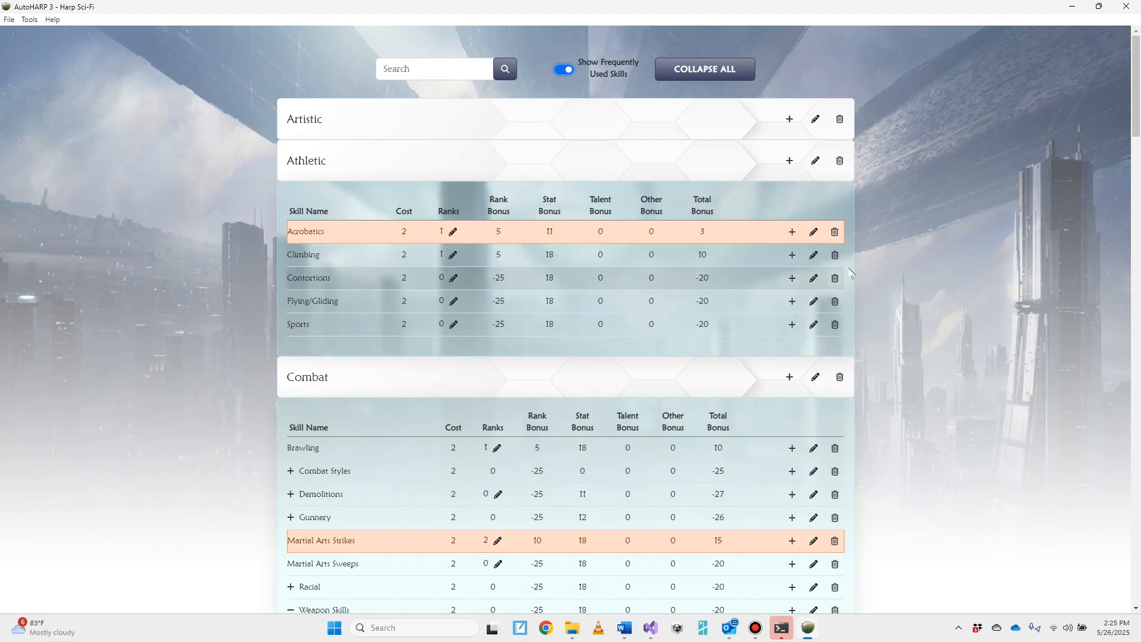
pyautogui.scroll(-8, 909, 392)
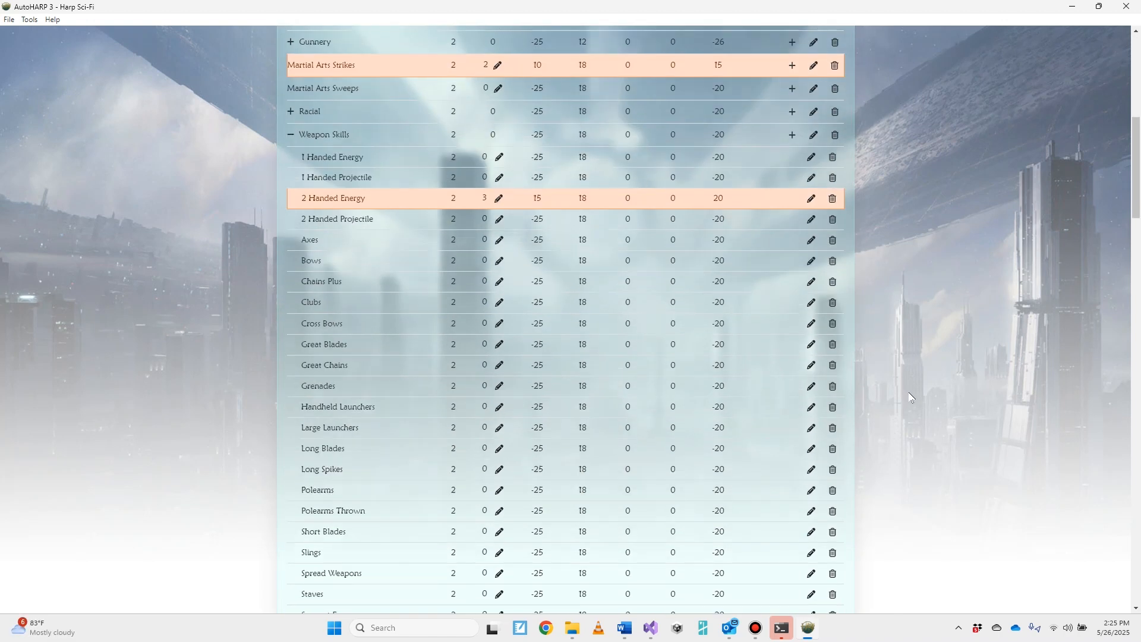
pyautogui.scroll(-14, 908, 392)
pyautogui.moveTo(1134, 318); pyautogui.dragTo(1135, 610)
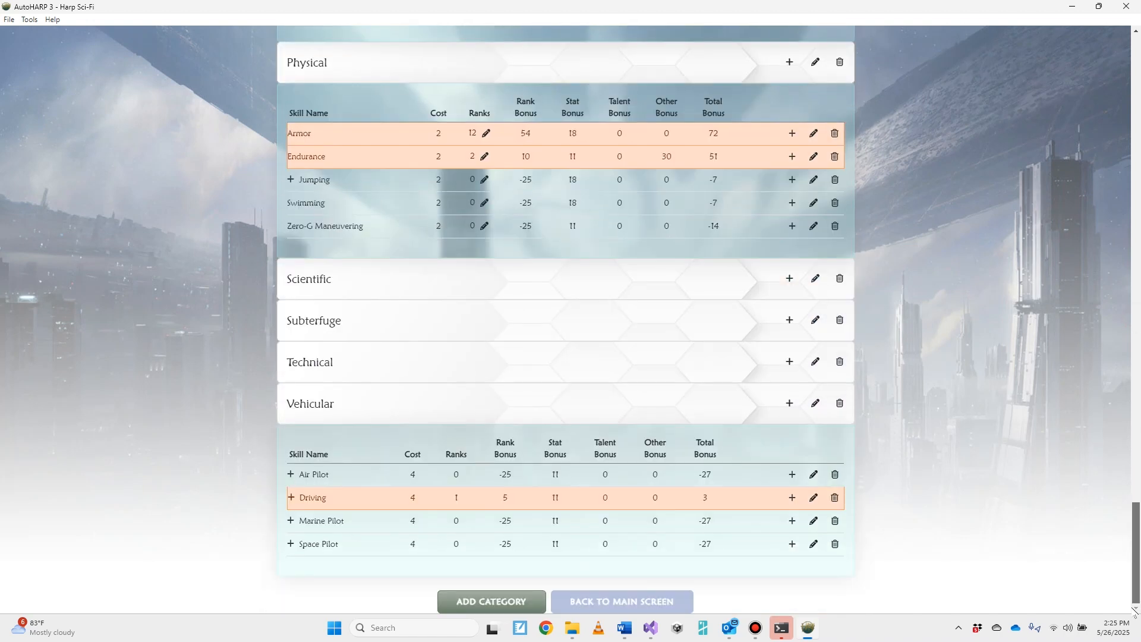
pyautogui.scroll(20, 1113, 119)
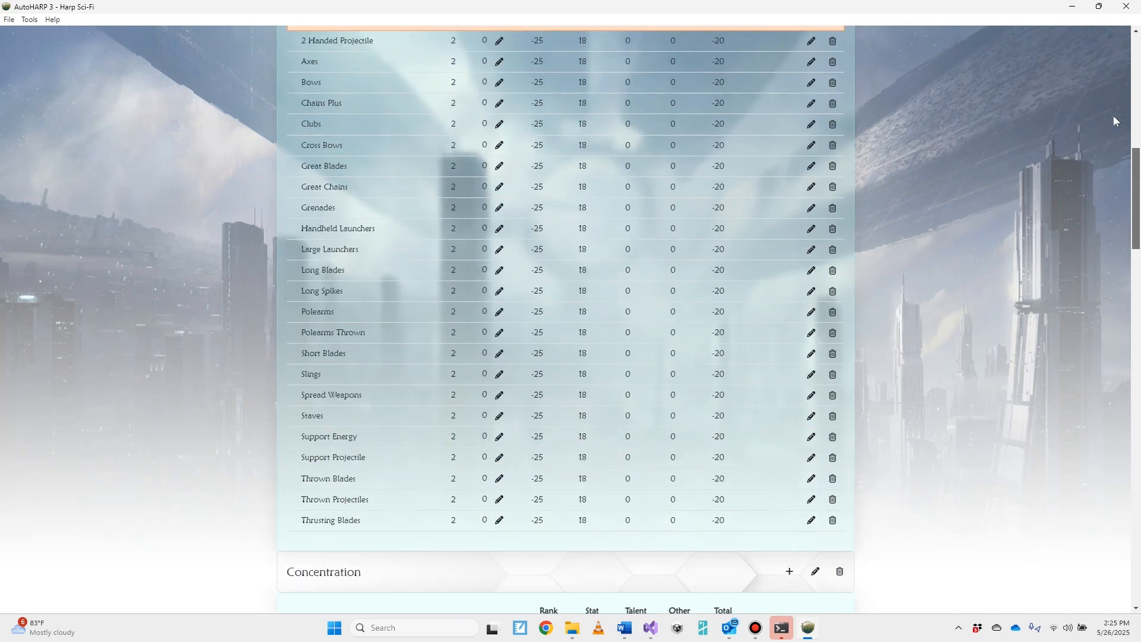
pyautogui.scroll(10, 1114, 76)
pyautogui.scroll(-20, 1114, 290)
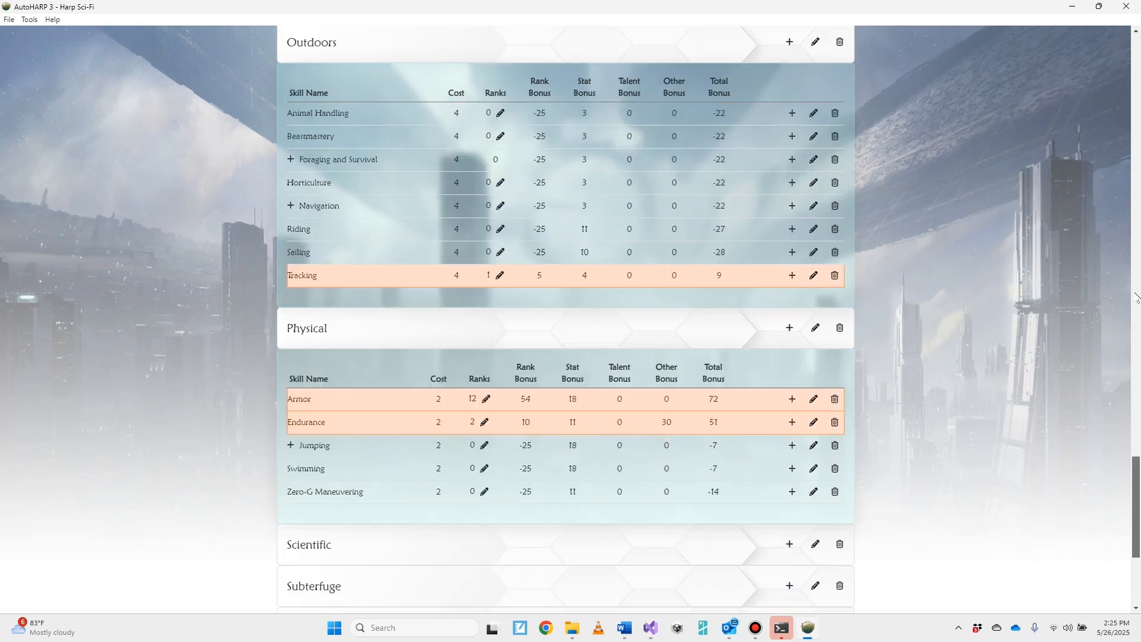
pyautogui.scroll(20, 1136, 297)
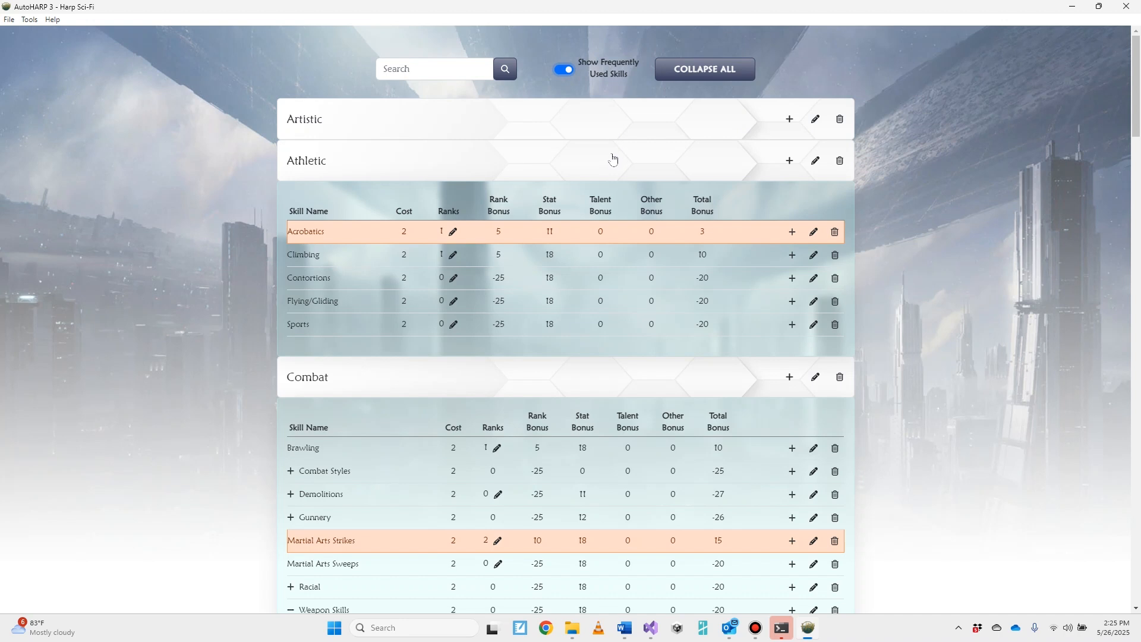
pyautogui.click(695, 78)
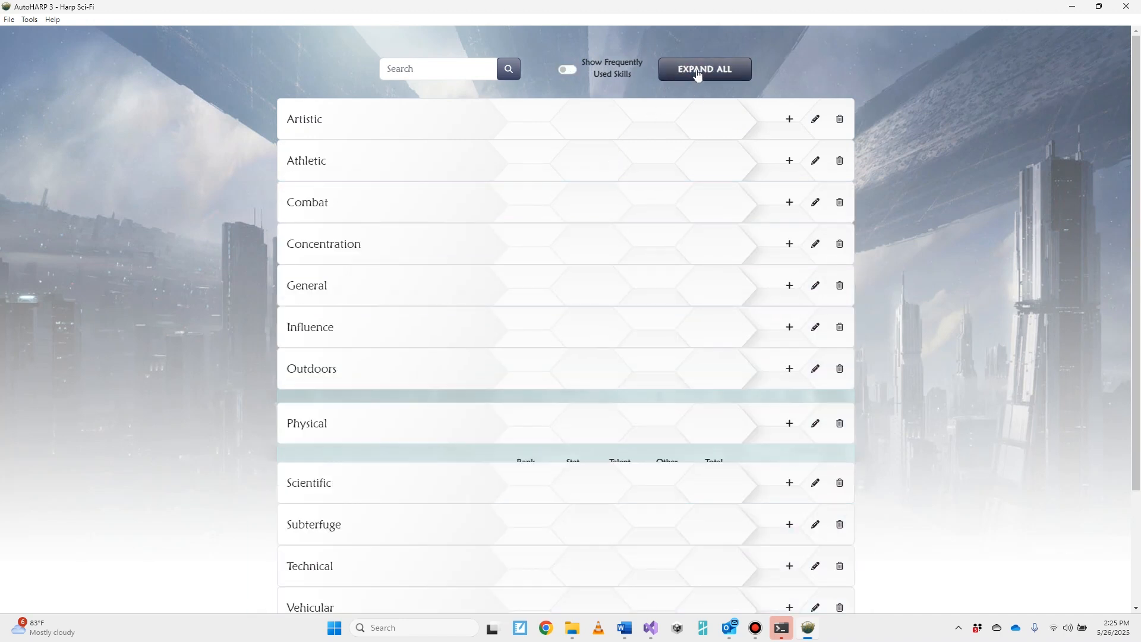
# Step: Add a Poetry skill to the Artistic category with Reasoning and Insight as stats and All or Nothing as resolution type
pyautogui.click(580, 123)
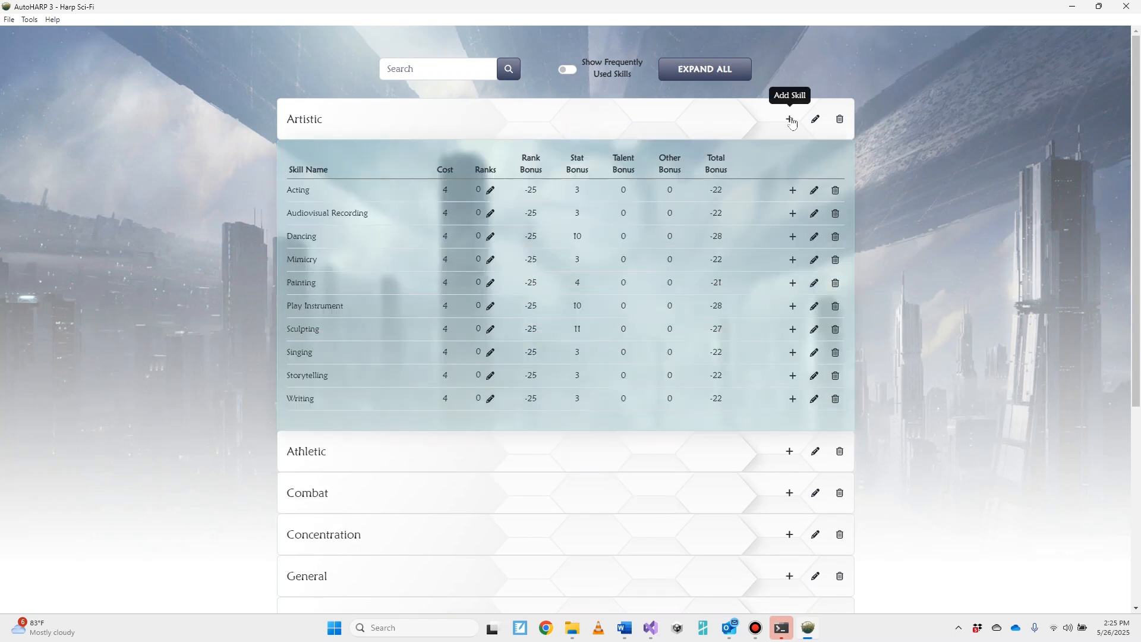
pyautogui.click(790, 120)
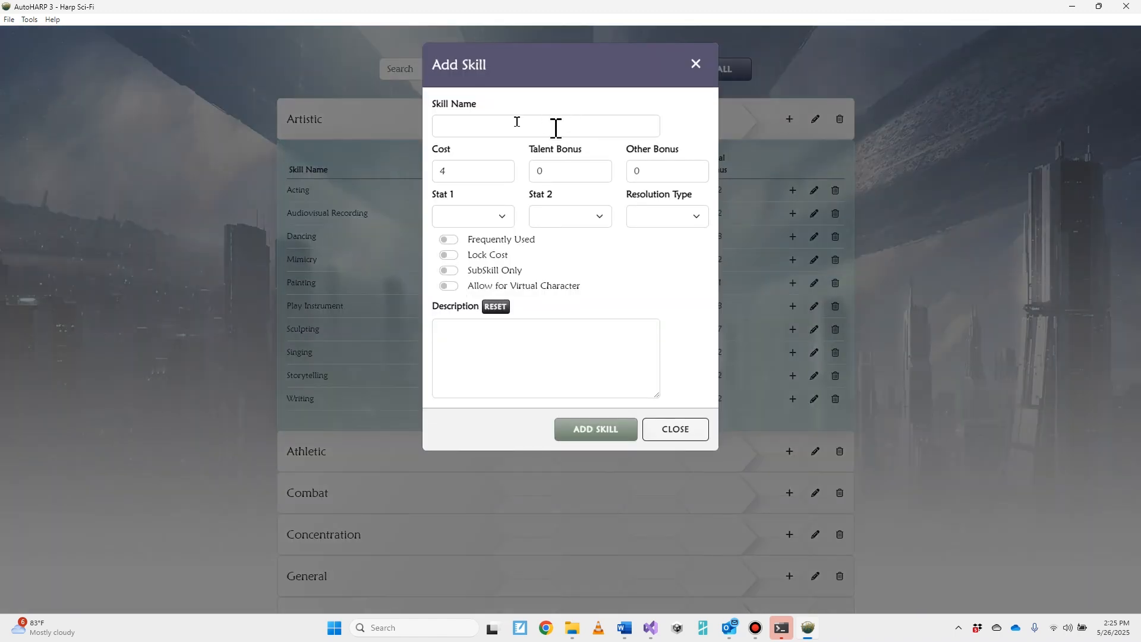
pyautogui.click(517, 122)
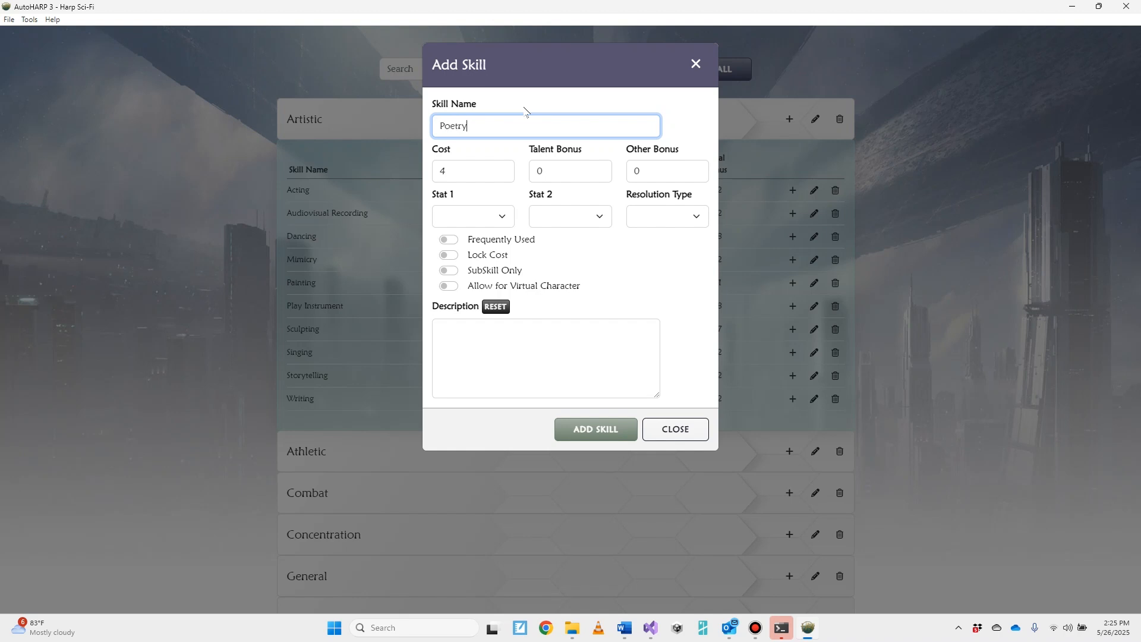
pyautogui.click(491, 212)
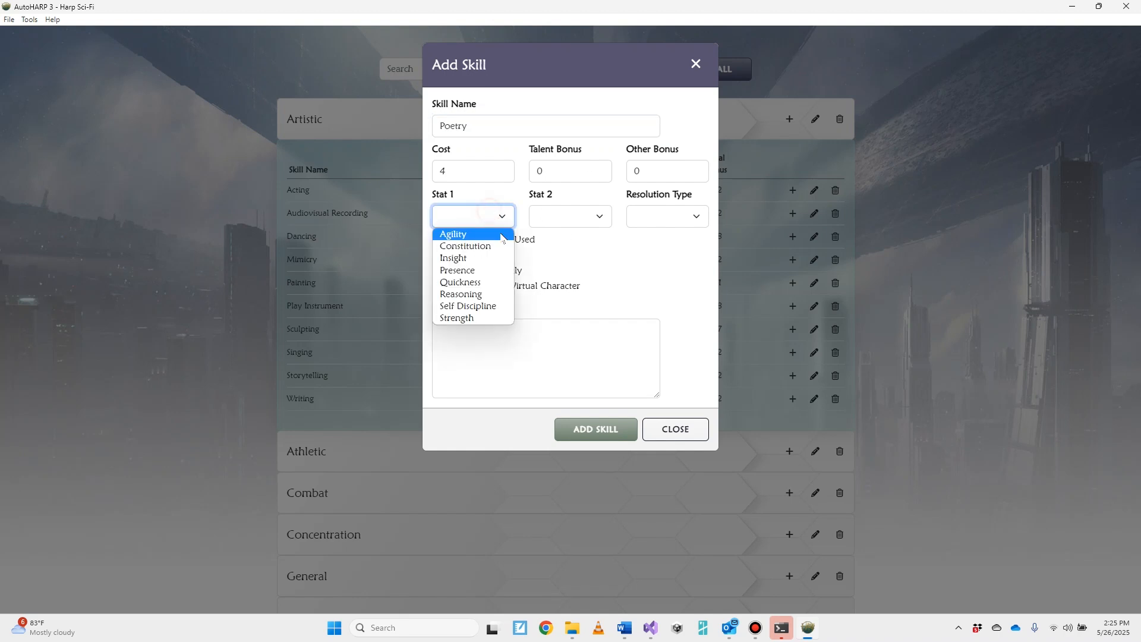
pyautogui.click(481, 295)
pyautogui.click(569, 216)
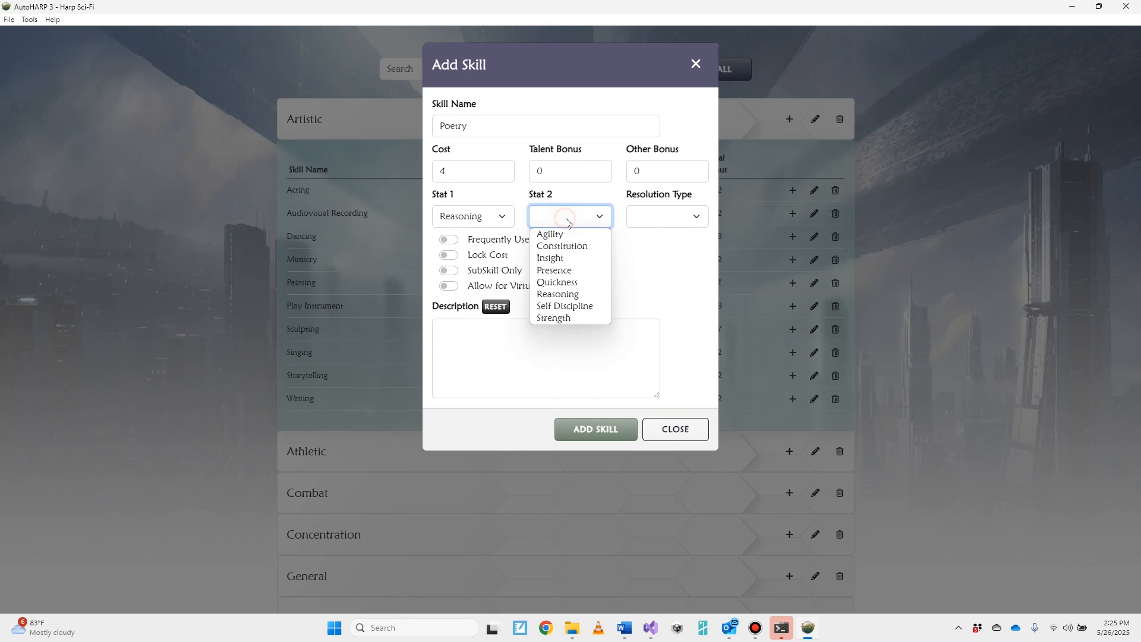
pyautogui.click(580, 258)
pyautogui.click(686, 219)
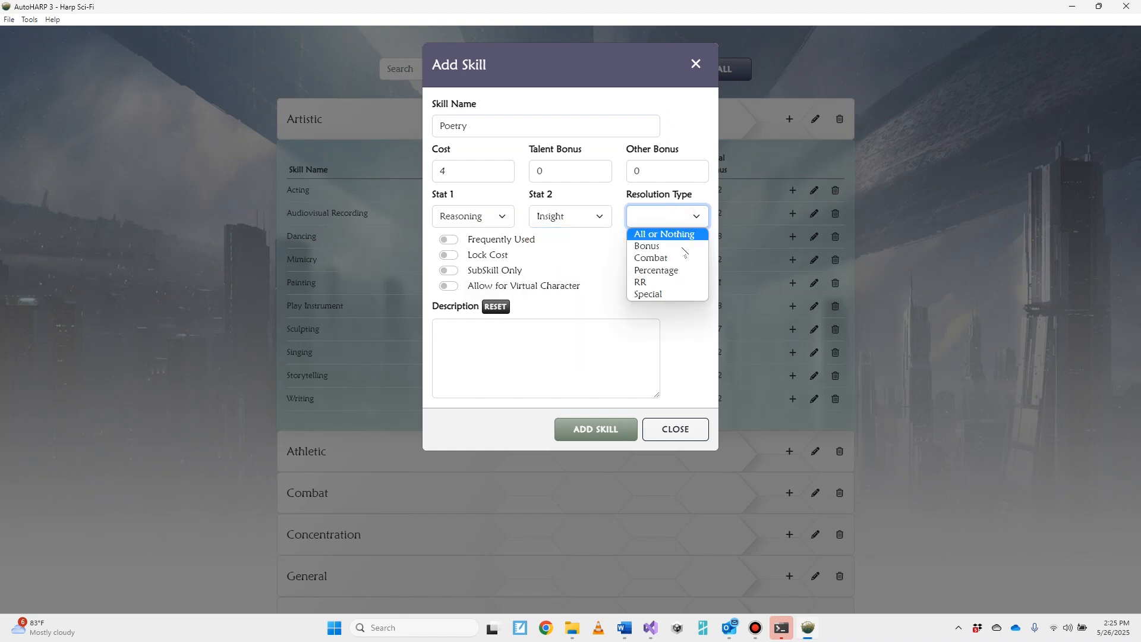
pyautogui.click(664, 234)
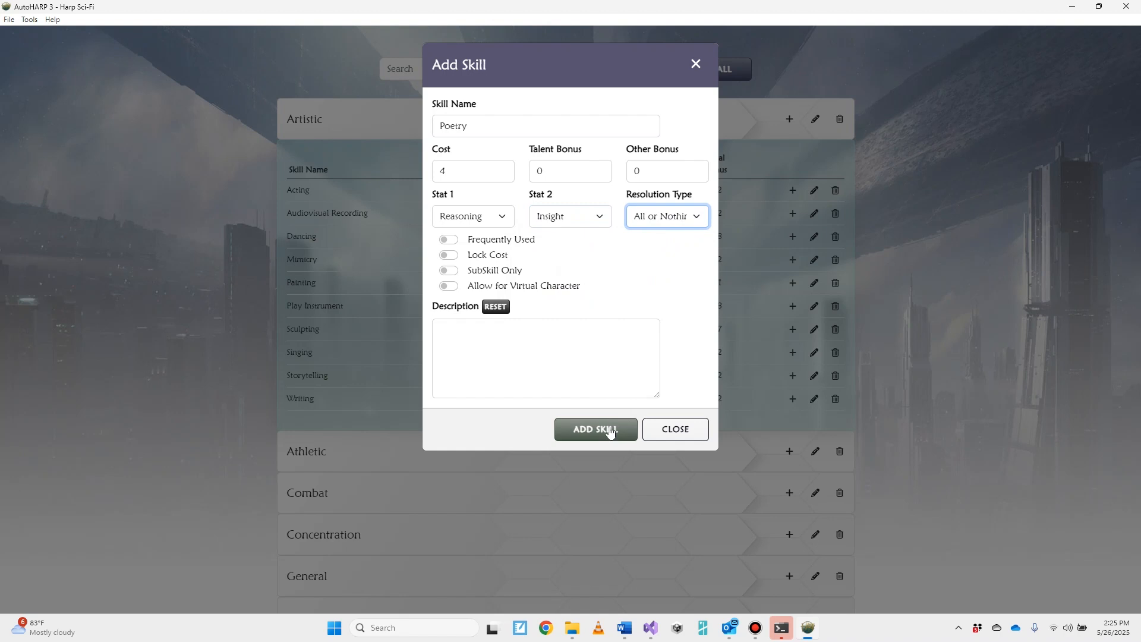
pyautogui.click(606, 429)
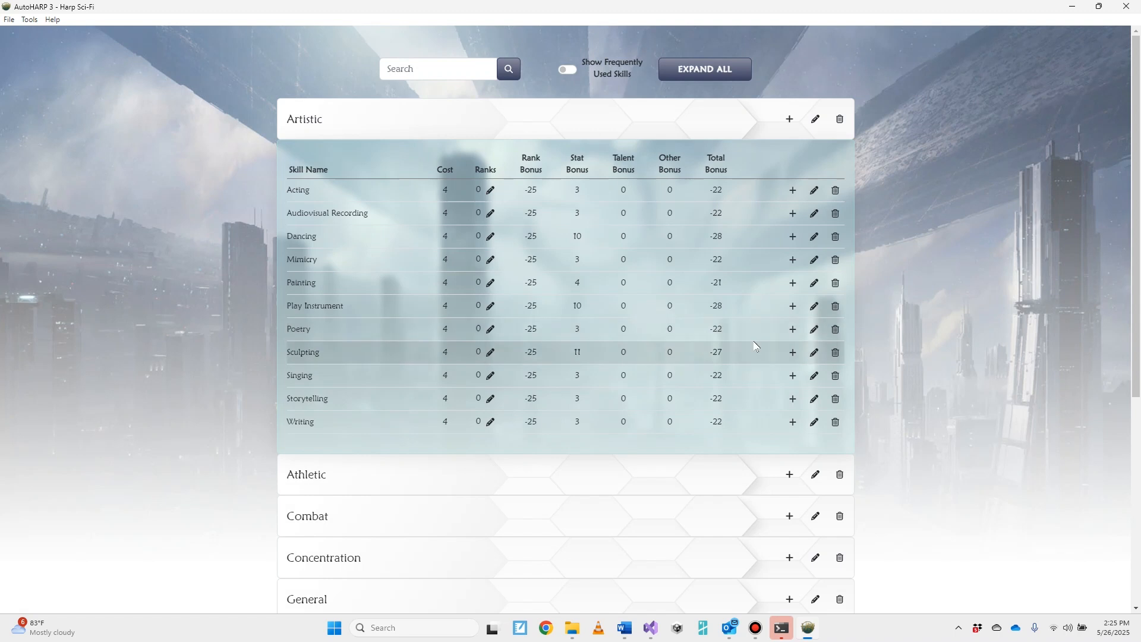
# Step: Add a Latin subskill to Poetry with stats Insight and Reasoning and All or Nothing resolution, and check it under Poetry
pyautogui.click(792, 330)
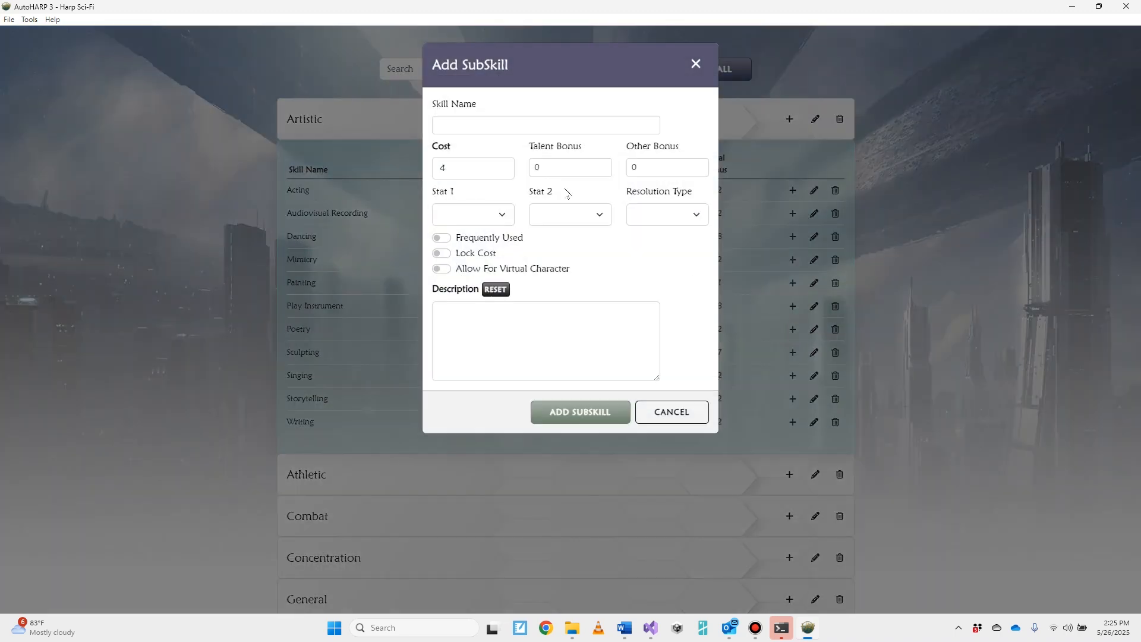
pyautogui.click(516, 126)
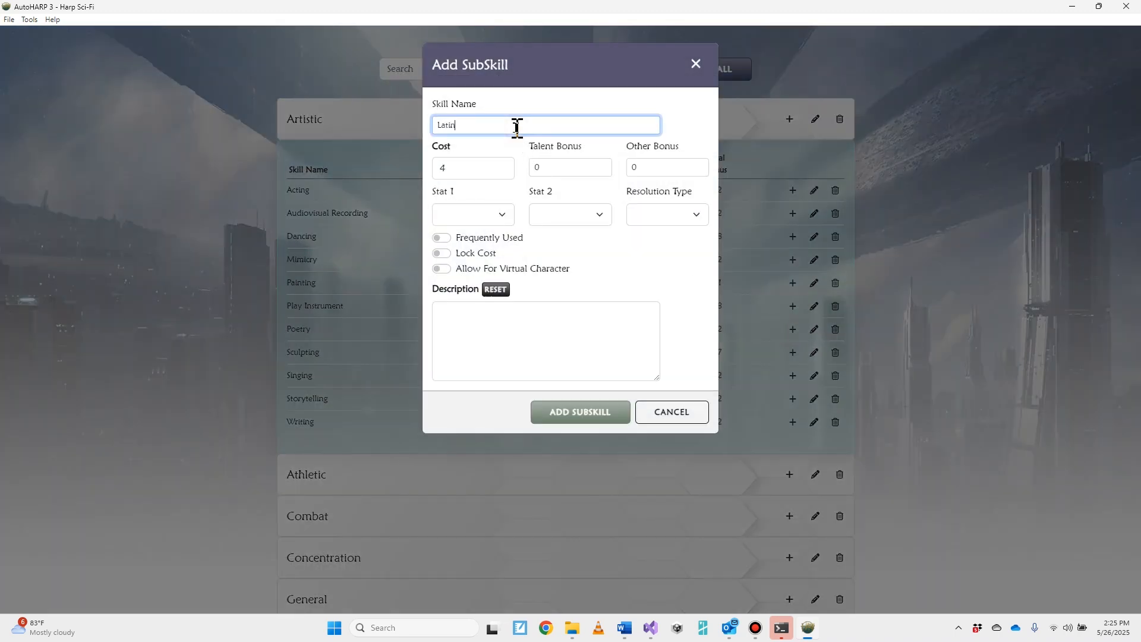
pyautogui.click(502, 215)
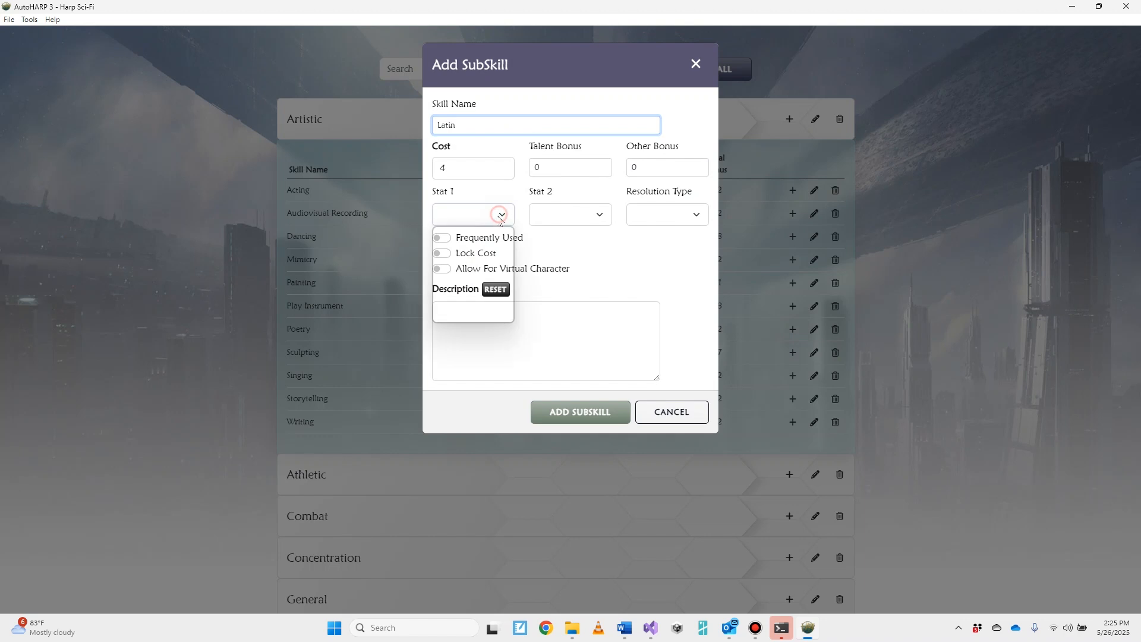
pyautogui.click(470, 256)
pyautogui.click(564, 214)
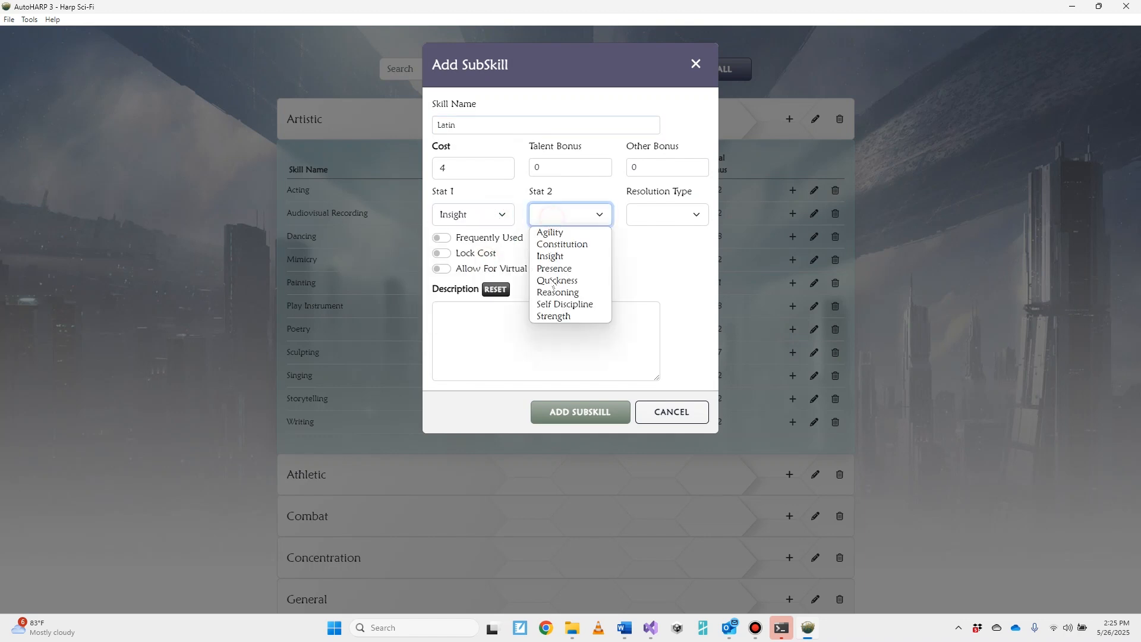
pyautogui.click(559, 292)
pyautogui.click(660, 215)
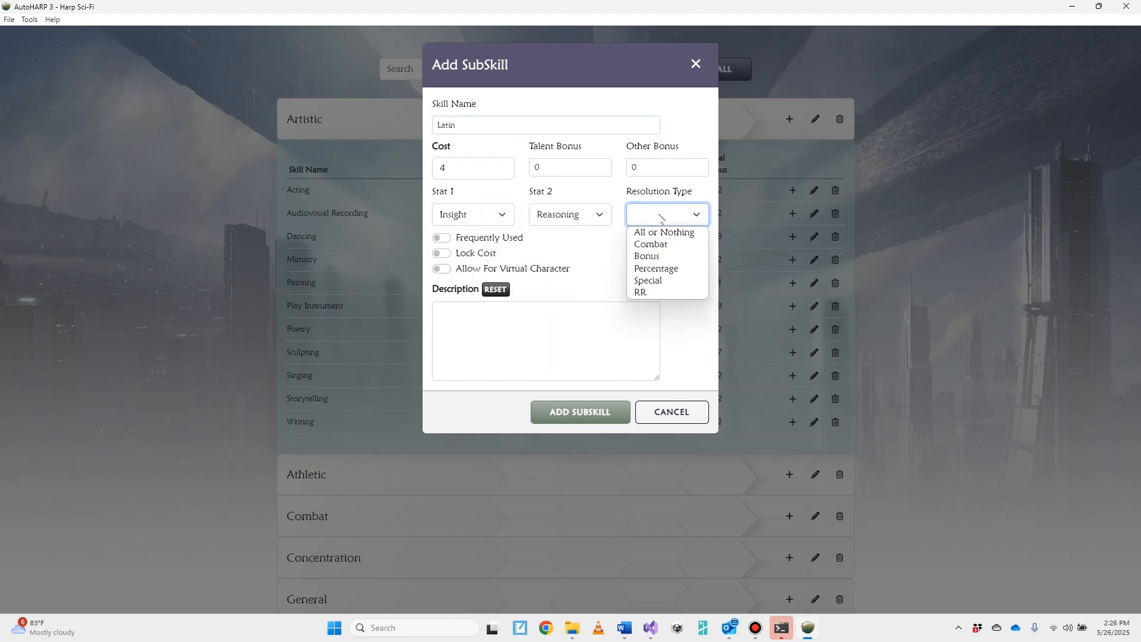
pyautogui.click(665, 233)
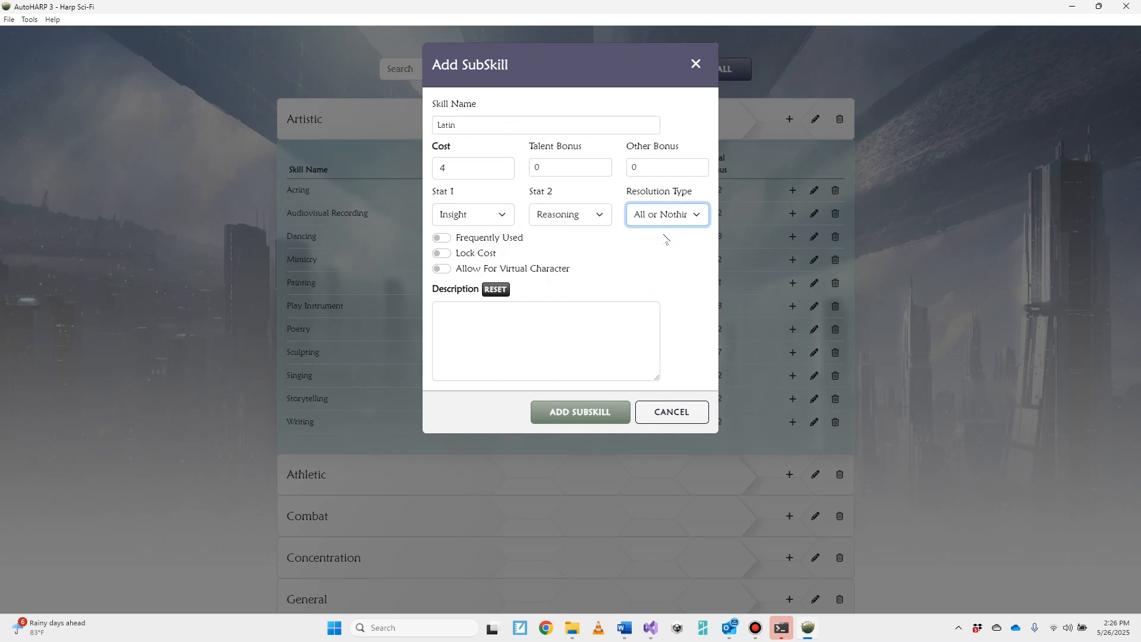
pyautogui.click(574, 418)
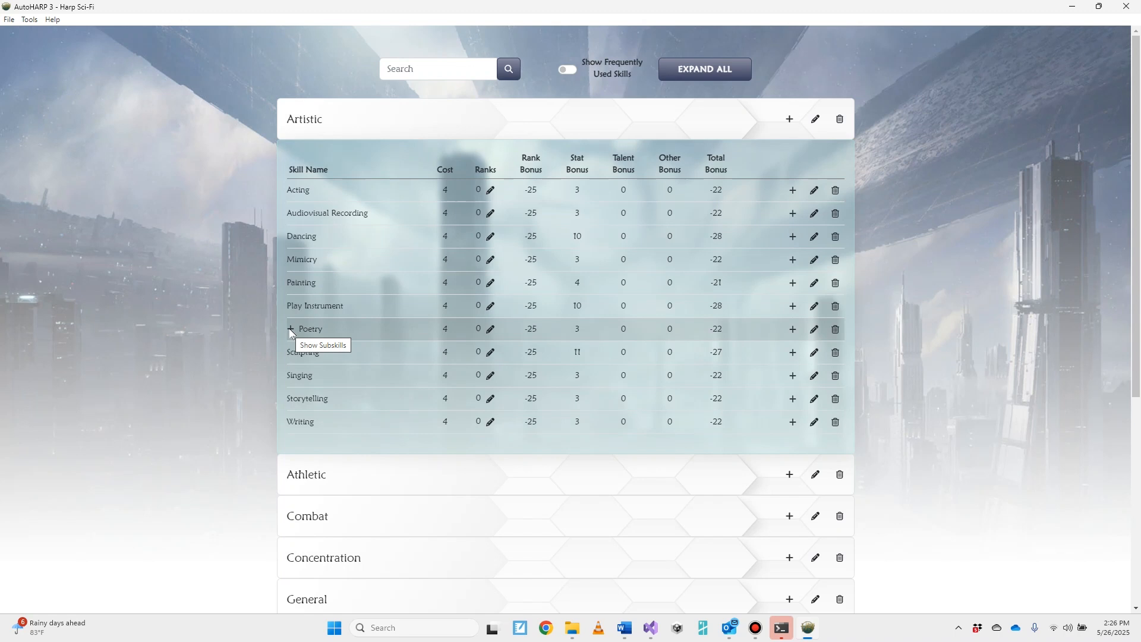
pyautogui.click(291, 331)
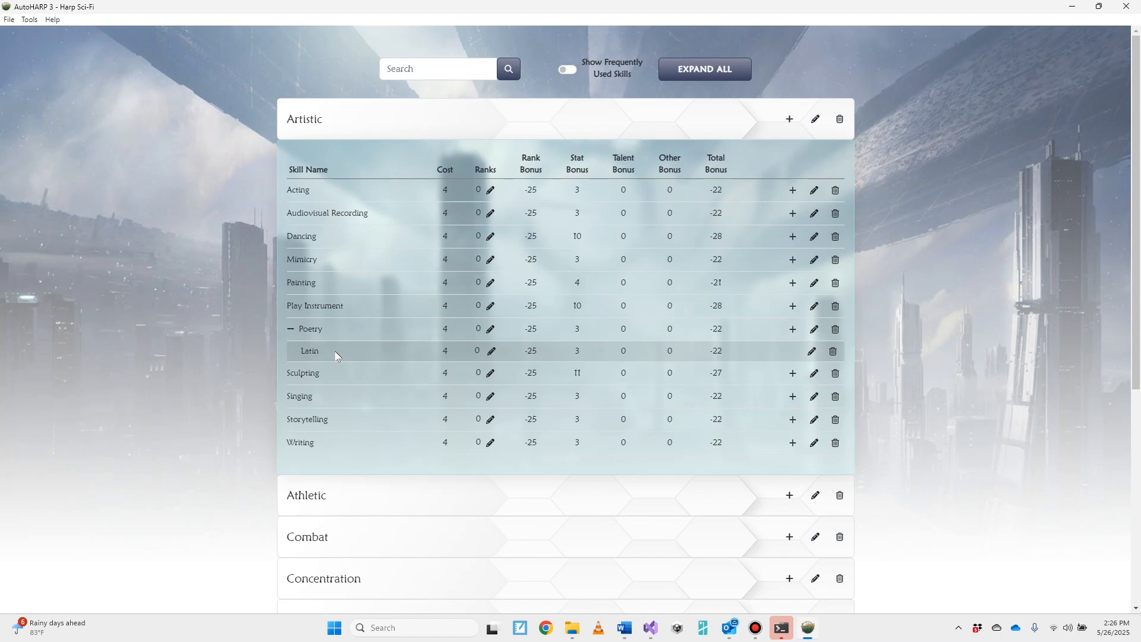
pyautogui.click(291, 330)
# Step: Expand the Combat category and turn off SubSkill Only for the Combat Styles skill
pyautogui.scroll(-1, 372, 400)
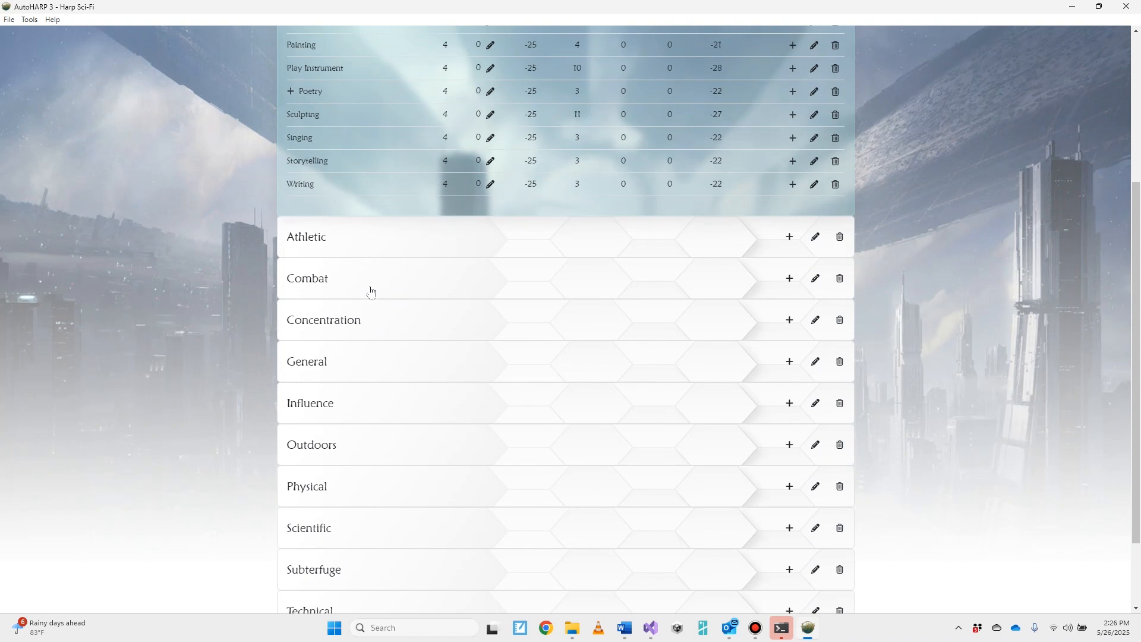
pyautogui.click(370, 289)
pyautogui.scroll(-2, 378, 315)
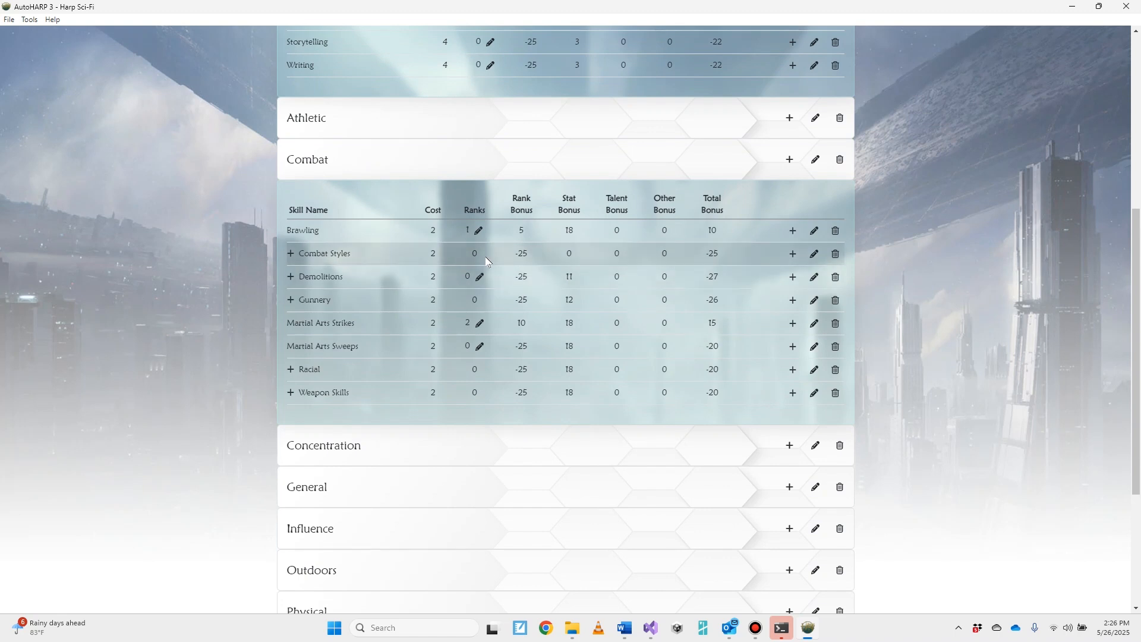
pyautogui.click(815, 254)
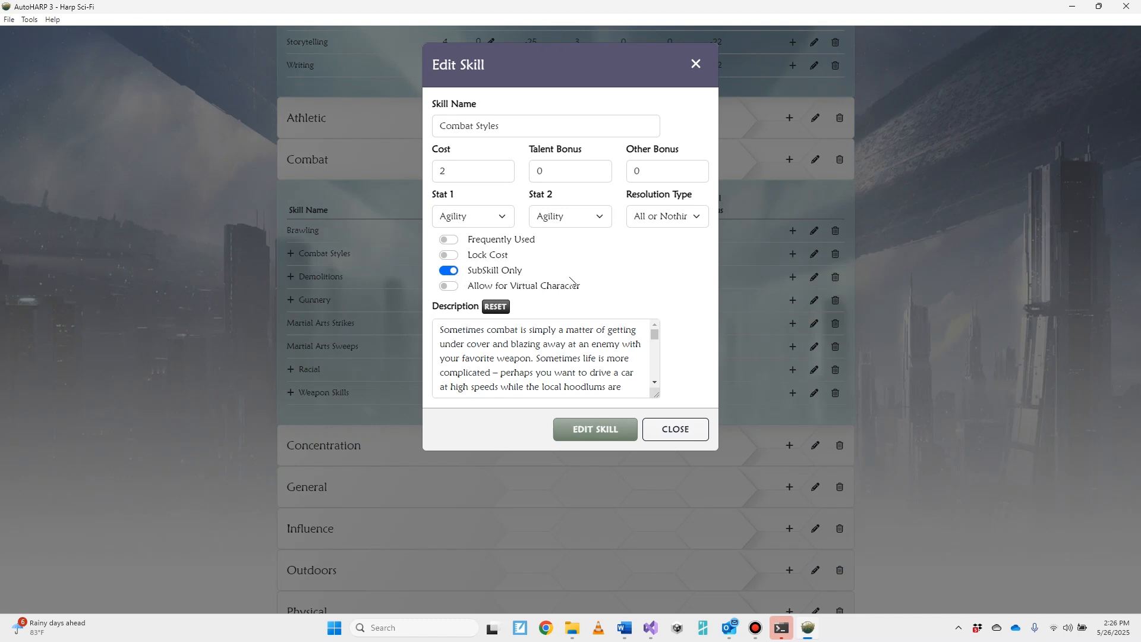
pyautogui.click(450, 270)
pyautogui.click(610, 429)
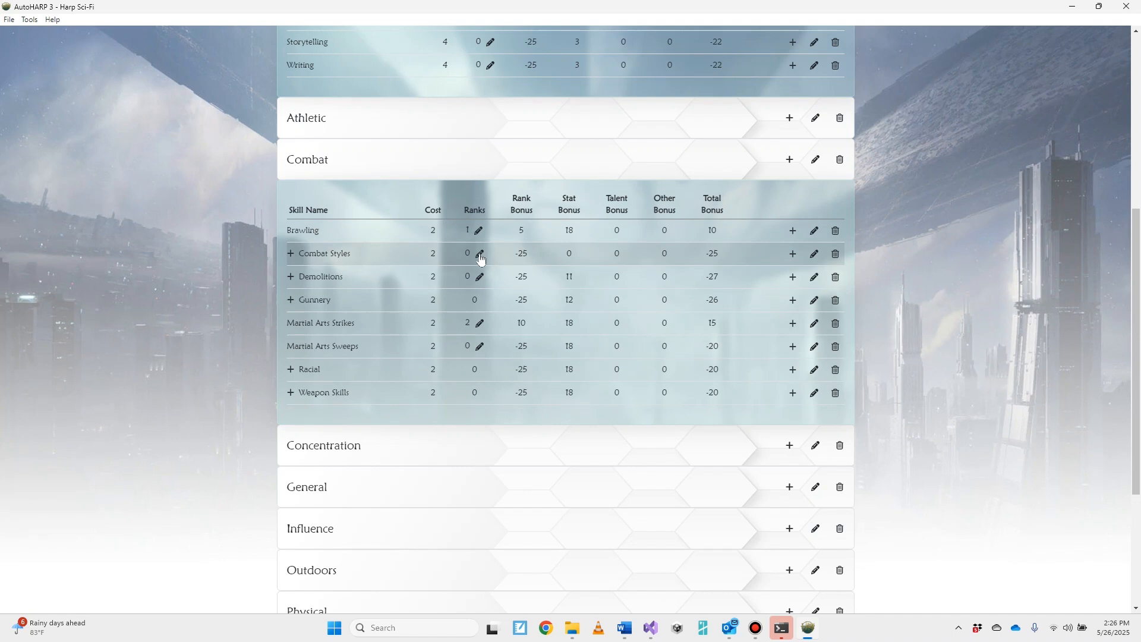
# Step: Turn SubSkill Only back on for the Combat Styles skill and save the edit
pyautogui.click(814, 254)
pyautogui.click(448, 270)
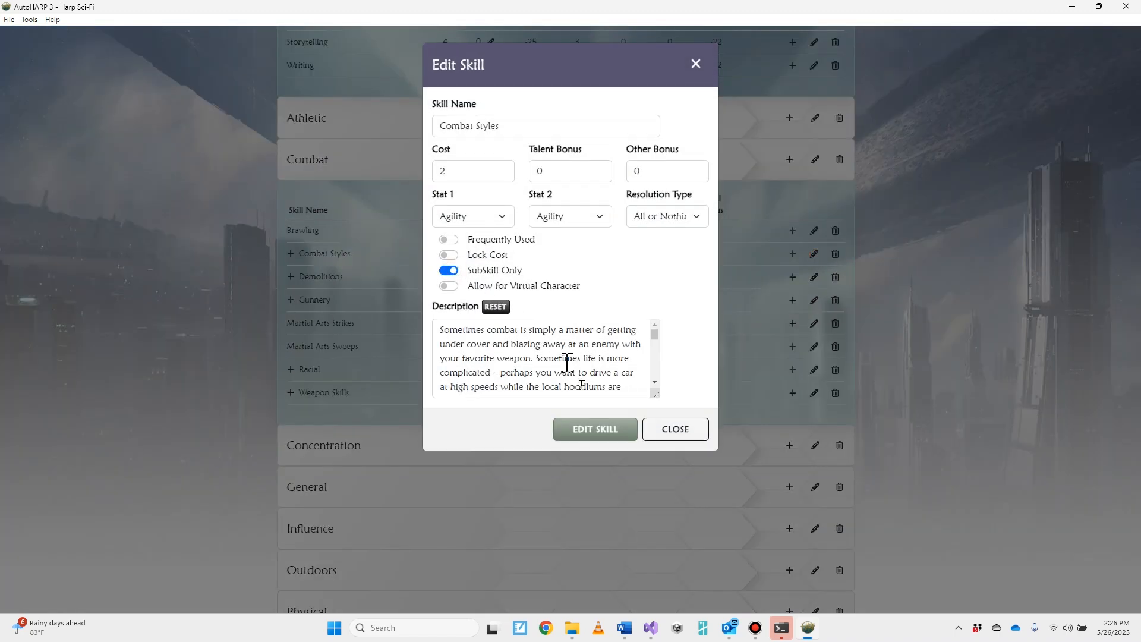
pyautogui.click(595, 429)
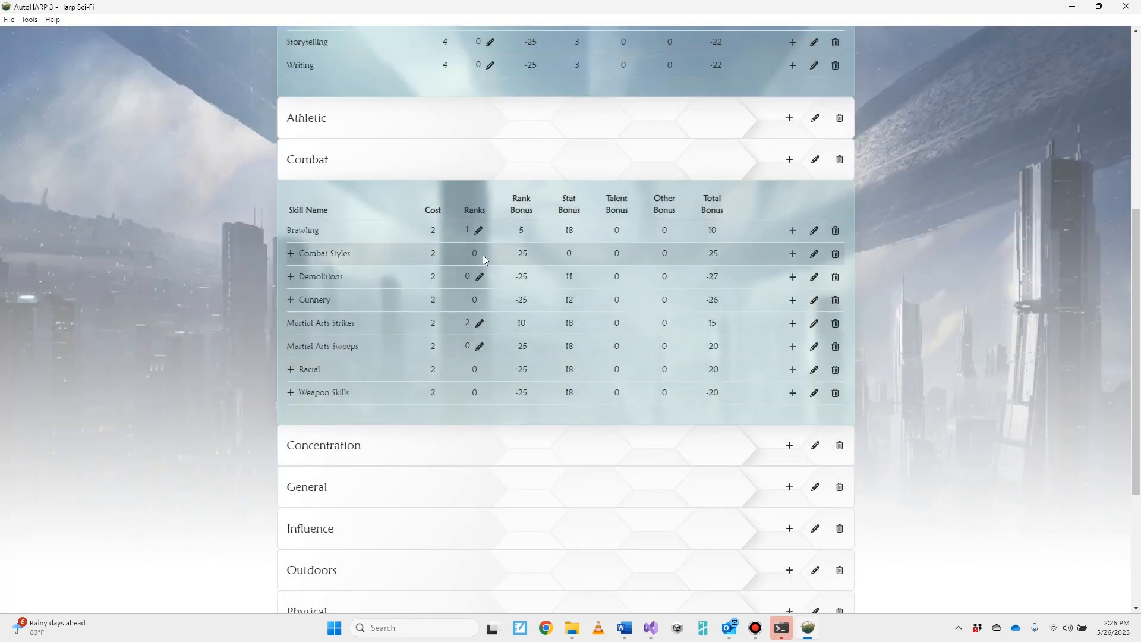
# Step: Look over the subskills under Combat Styles, and collapse them and the Combat category
pyautogui.click(291, 254)
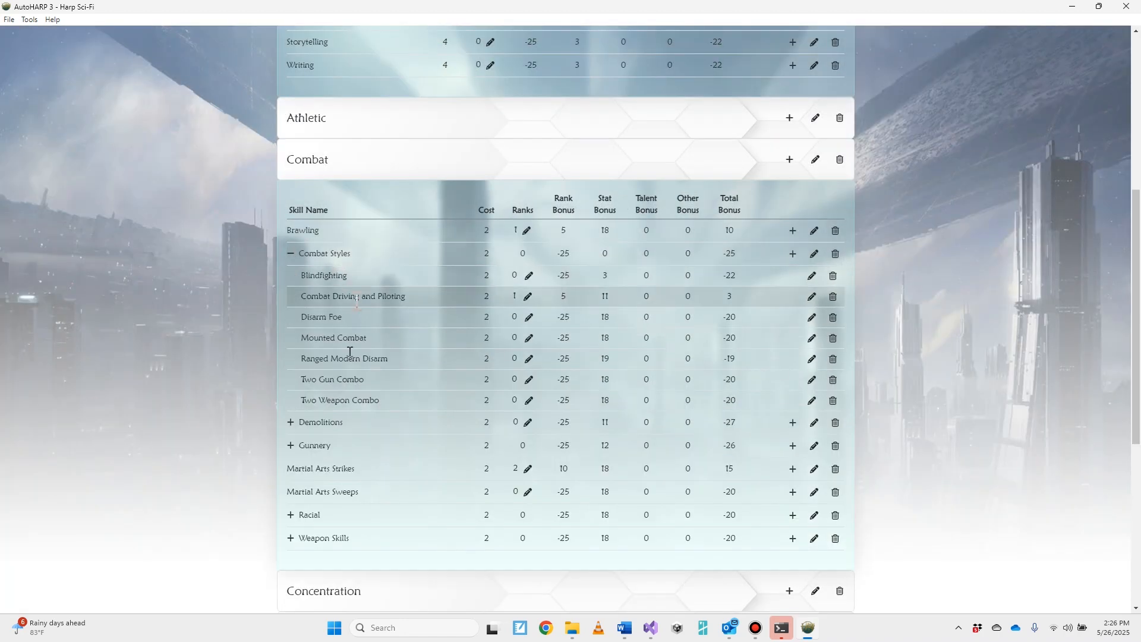
pyautogui.click(291, 253)
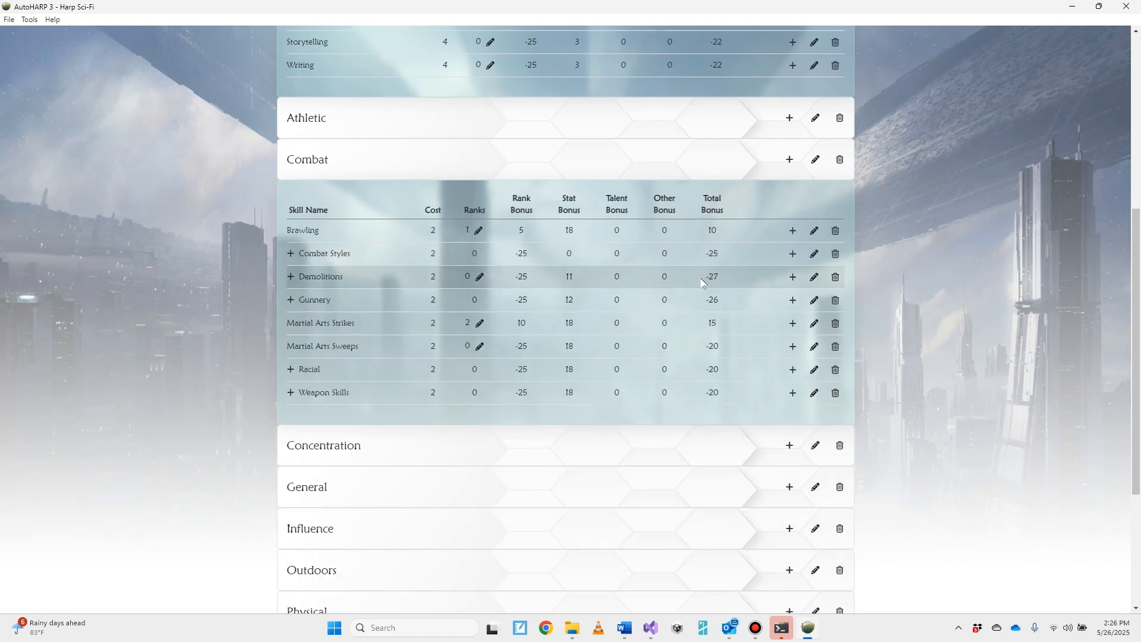
pyautogui.scroll(1, 695, 273)
pyautogui.click(685, 221)
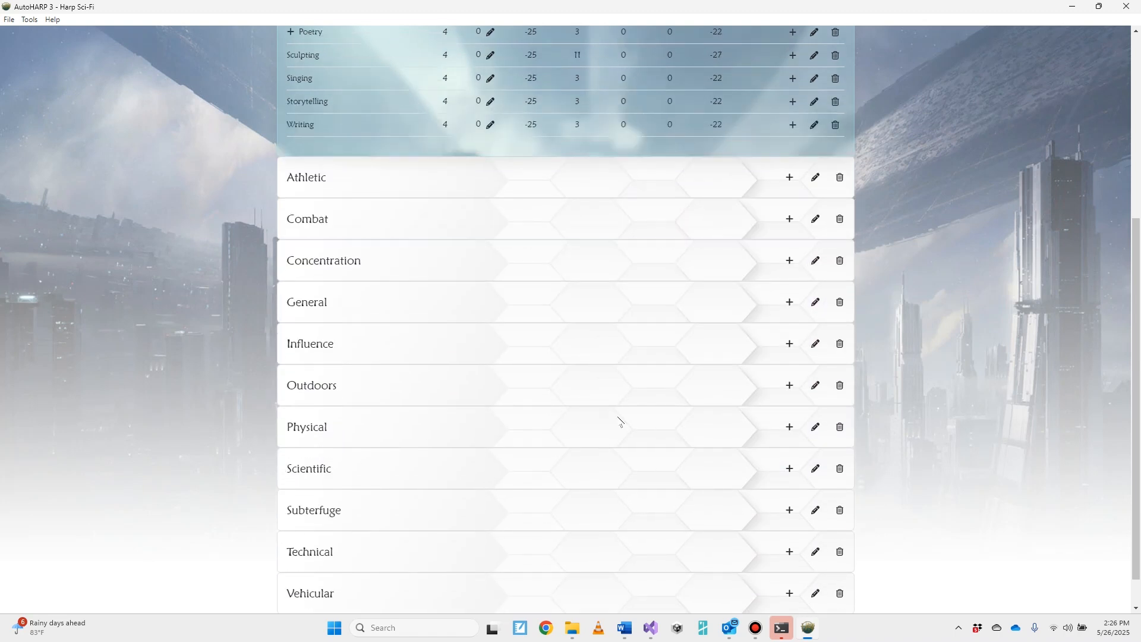
# Step: Collapse the Artistic category and return to the character's main screen
pyautogui.scroll(-1, 616, 420)
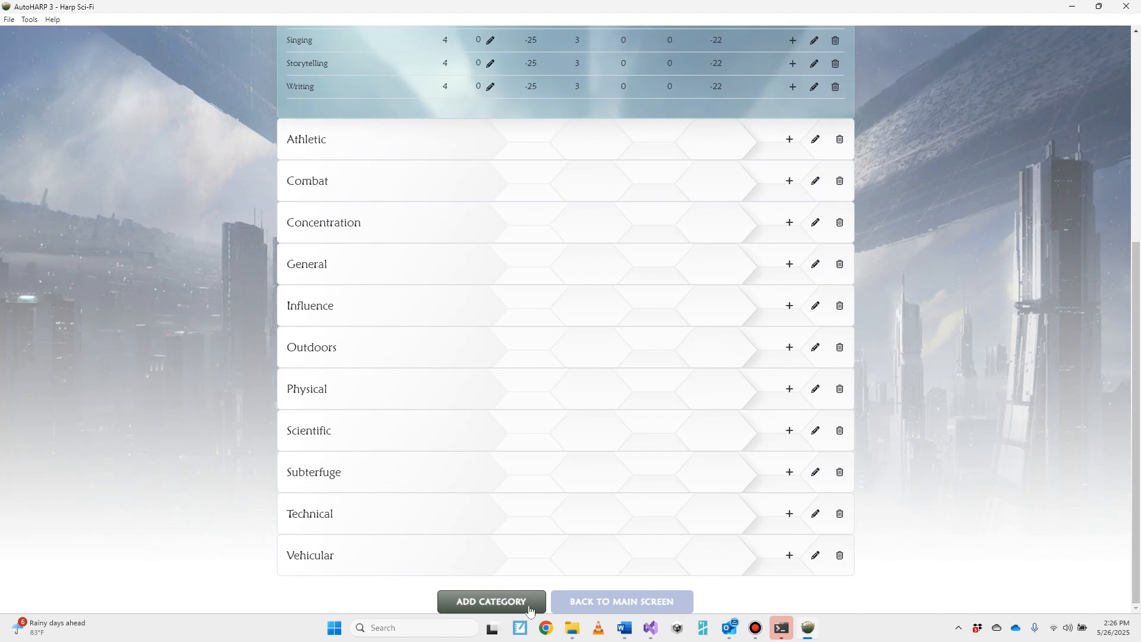
pyautogui.scroll(5, 776, 526)
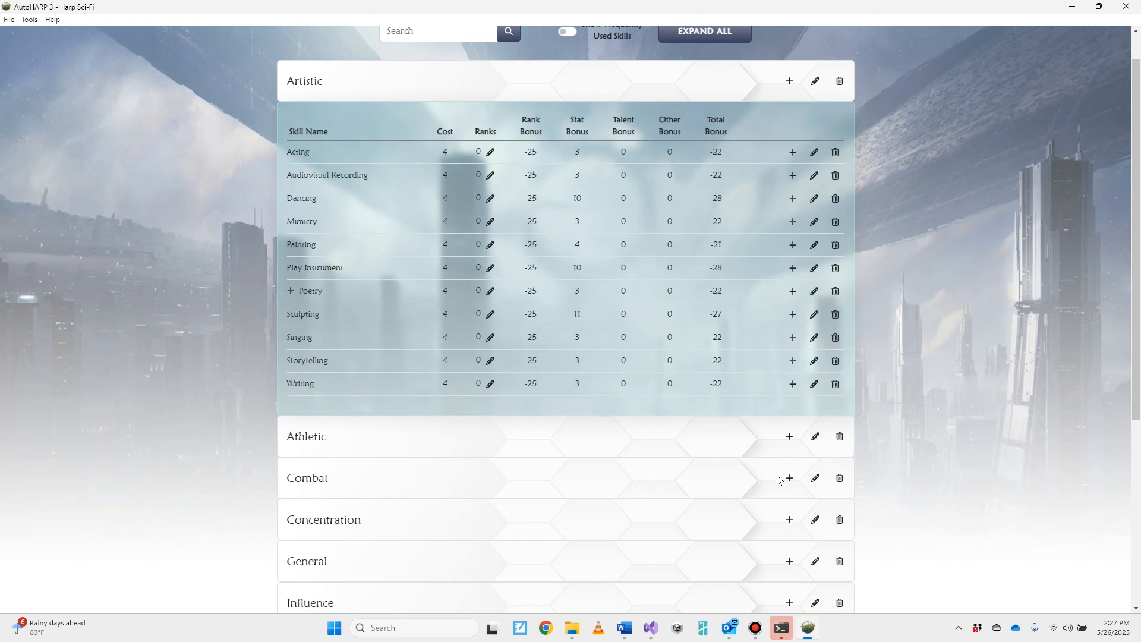
pyautogui.click(604, 93)
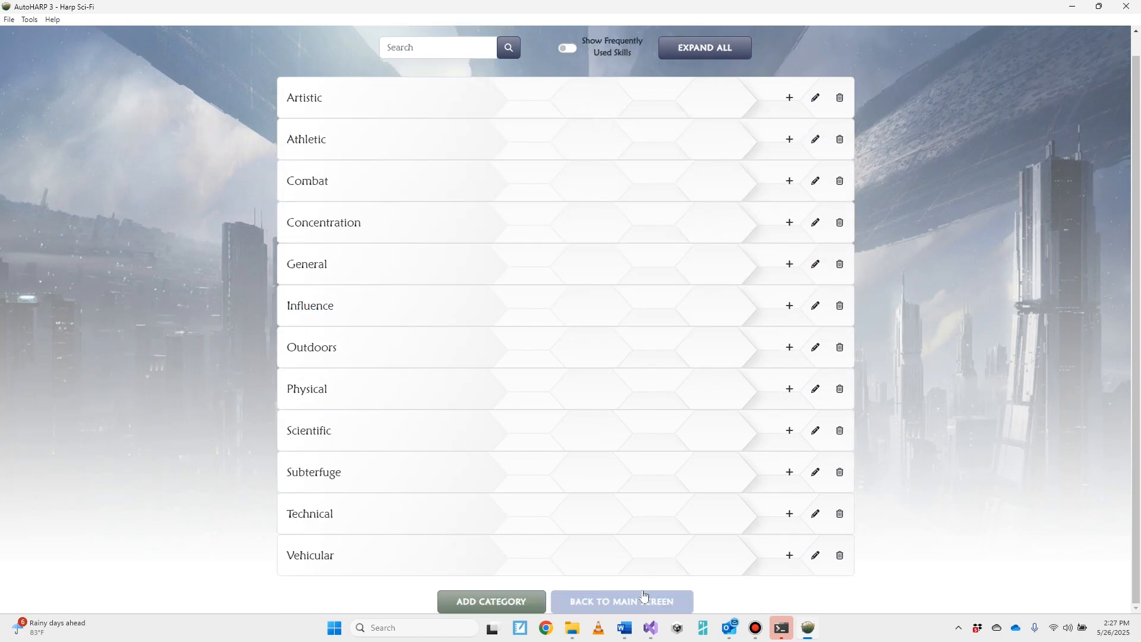
pyautogui.scroll(1, 837, 523)
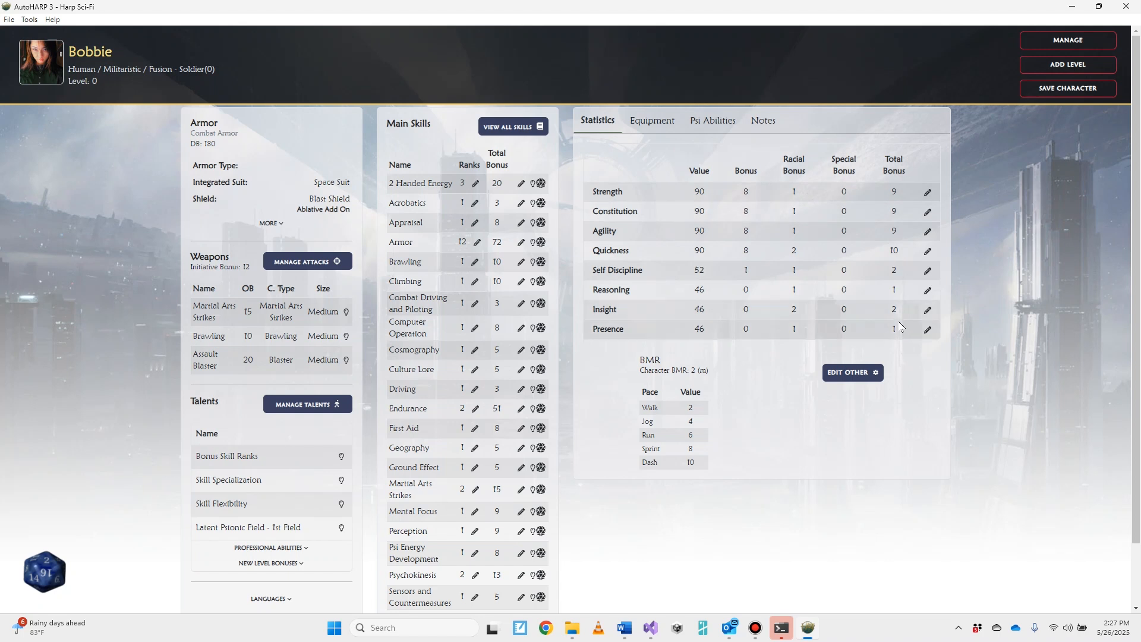
# Step: Look over the editable values of the Strength statistic and the additional armor details
pyautogui.click(927, 193)
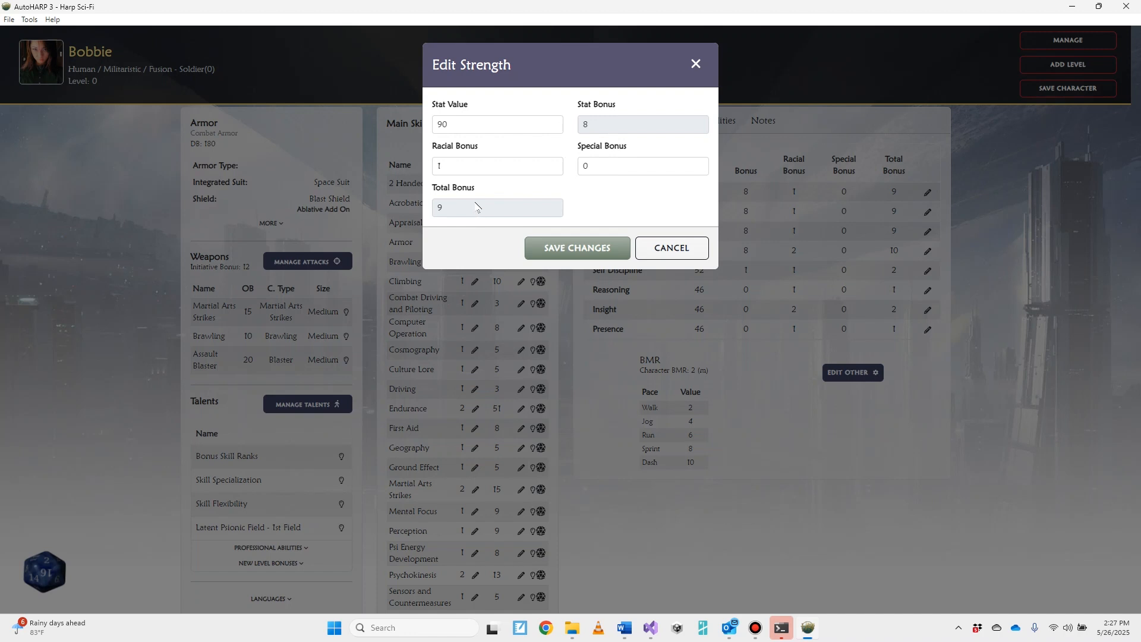
pyautogui.click(586, 247)
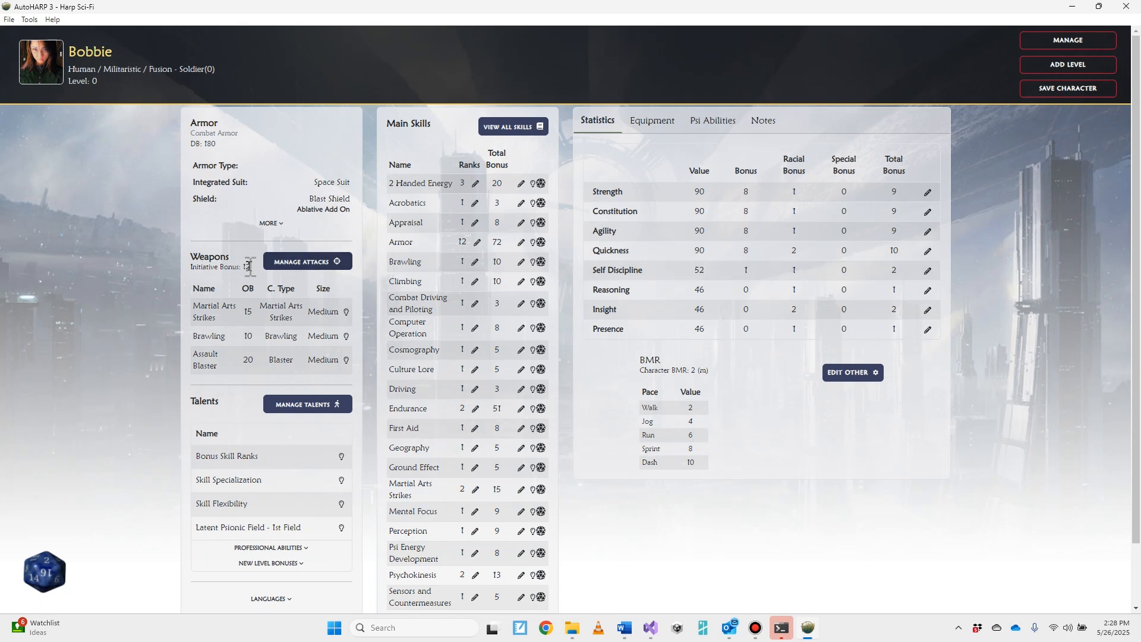
pyautogui.click(271, 224)
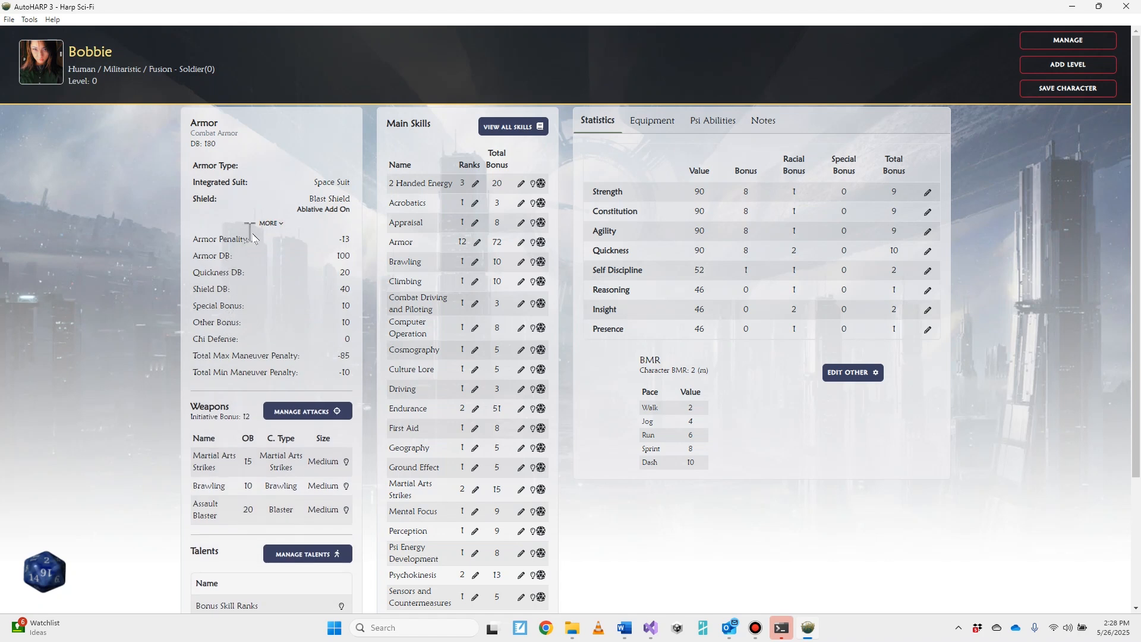
pyautogui.click(271, 224)
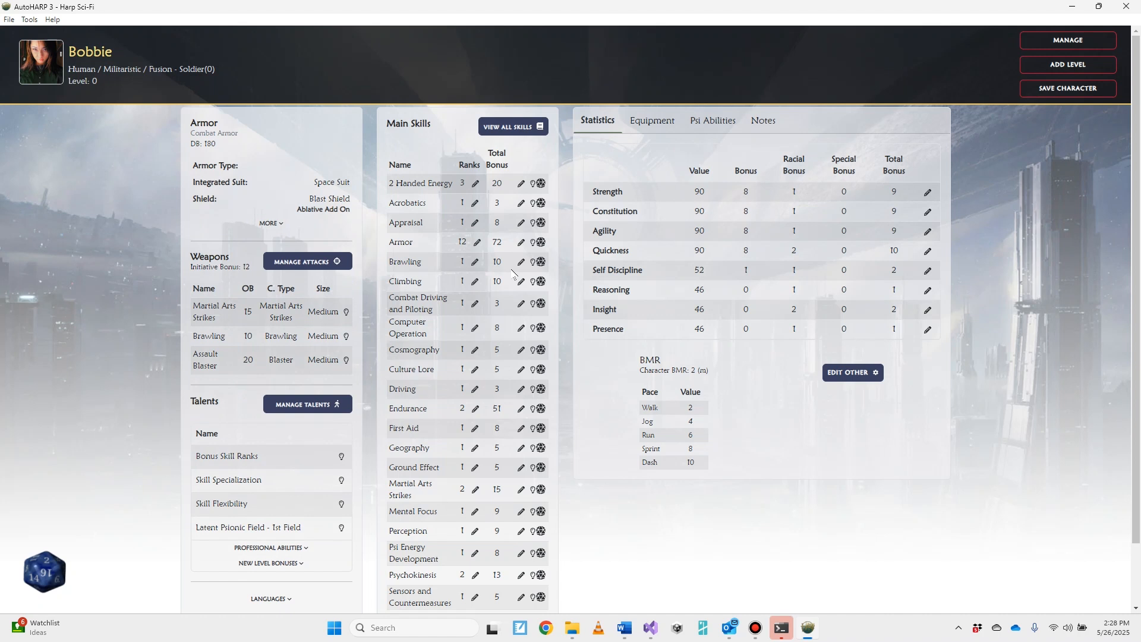
# Step: Open the character's other bonuses for editing and set the Initiative bonus to 2 and the Combat Perception penalty to -30
pyautogui.click(866, 376)
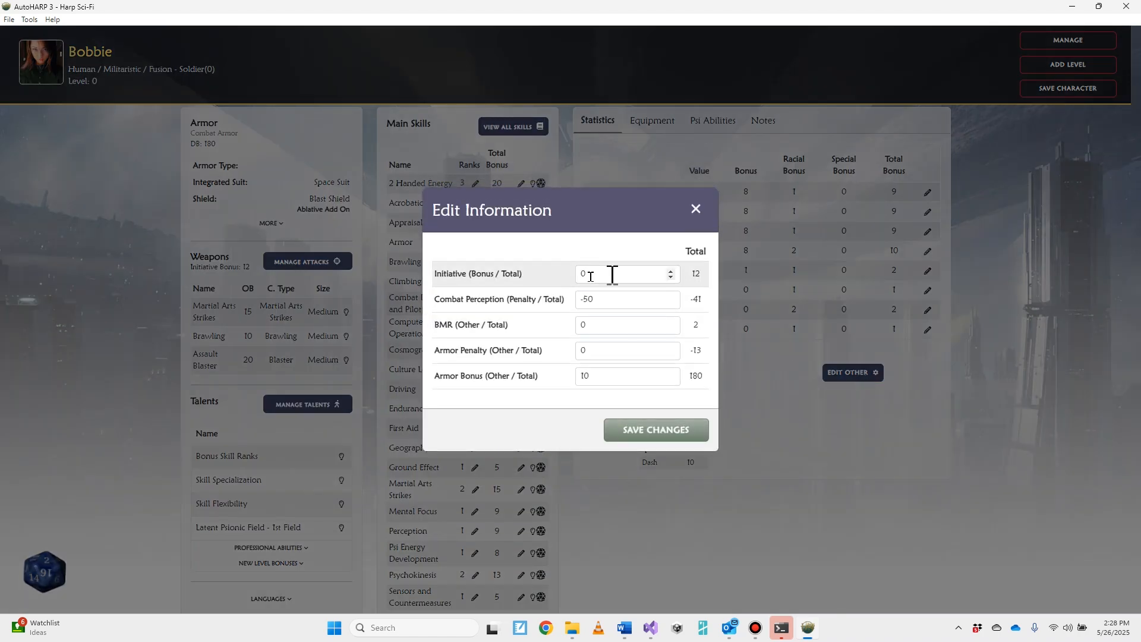
pyautogui.doubleClick(670, 270)
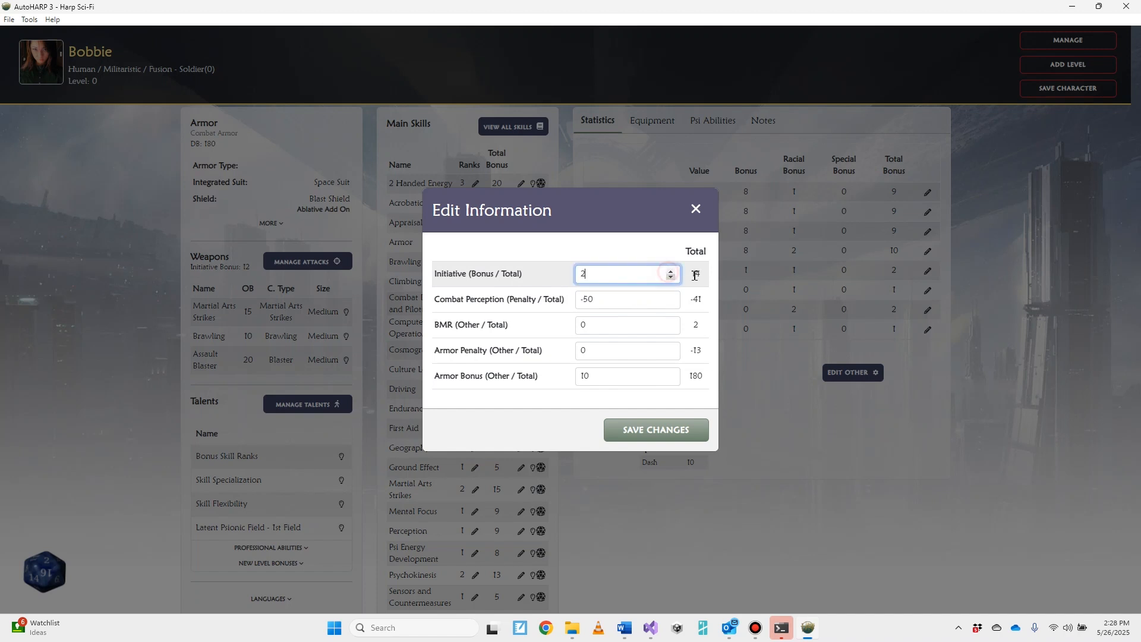
pyautogui.doubleClick(670, 296)
pyautogui.click(670, 297)
pyautogui.click(670, 297)
pyautogui.click(670, 297)
pyautogui.click(670, 297)
pyautogui.click(671, 297)
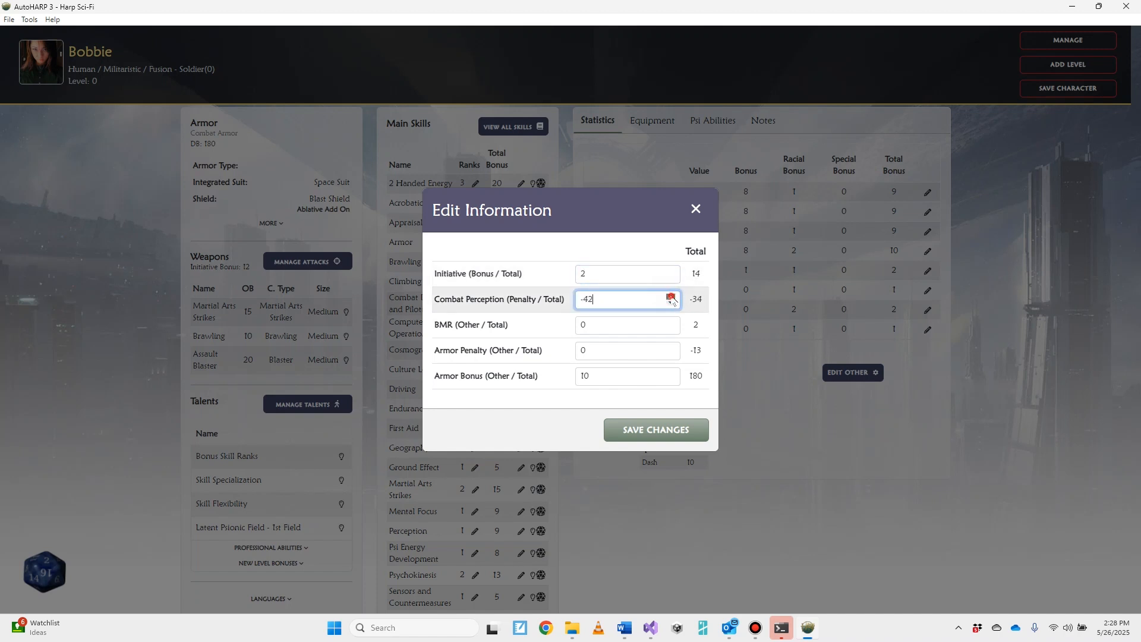
pyautogui.click(671, 297)
pyautogui.click(671, 297)
pyautogui.click(671, 298)
pyautogui.doubleClick(670, 297)
pyautogui.click(670, 297)
pyautogui.doubleClick(670, 297)
pyautogui.click(670, 297)
pyautogui.click(670, 297)
pyautogui.click(671, 297)
pyautogui.click(670, 297)
pyautogui.click(670, 297)
# Step: Set the other BMR bonus to 1 and the other Armor Penalty to 13, and save the changes
pyautogui.click(670, 322)
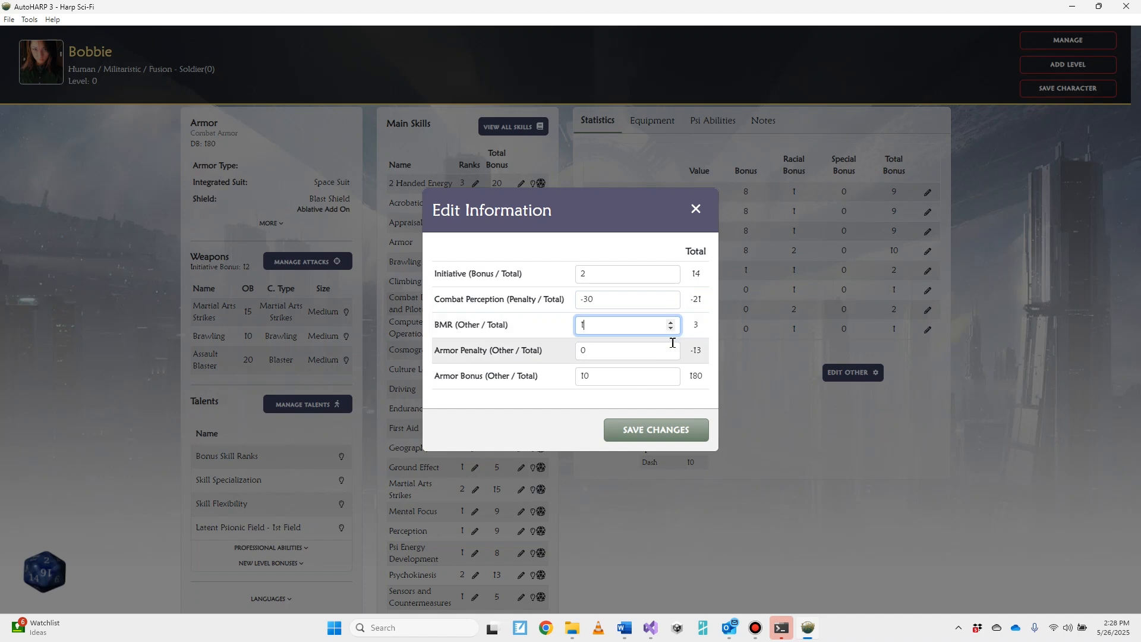
pyautogui.click(671, 347)
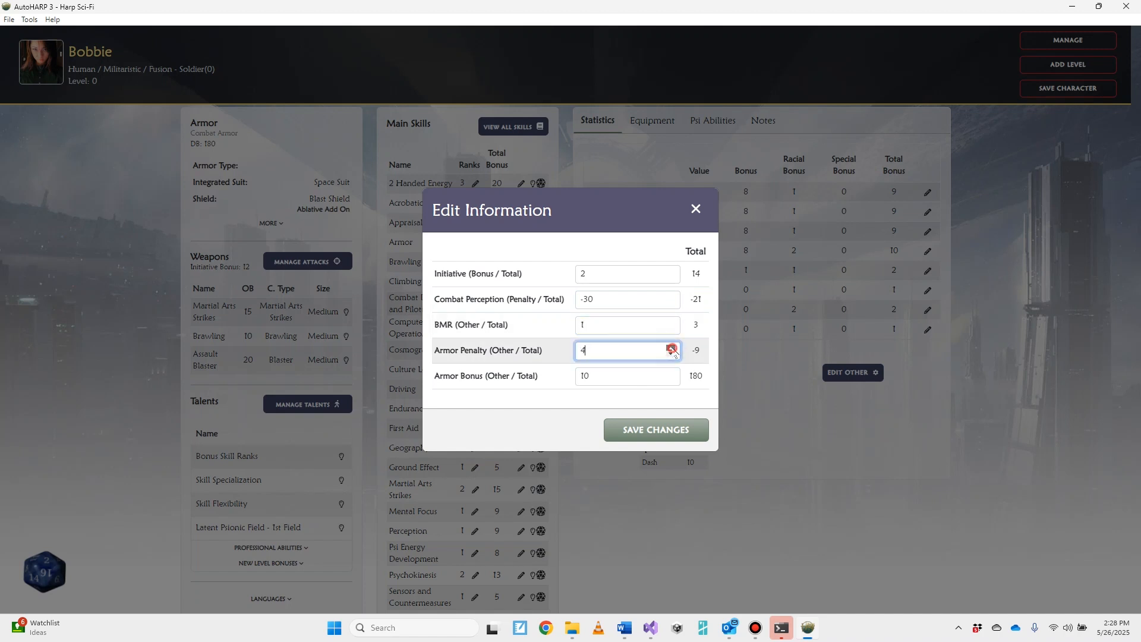
pyautogui.click(671, 347)
pyautogui.click(671, 347)
pyautogui.click(670, 348)
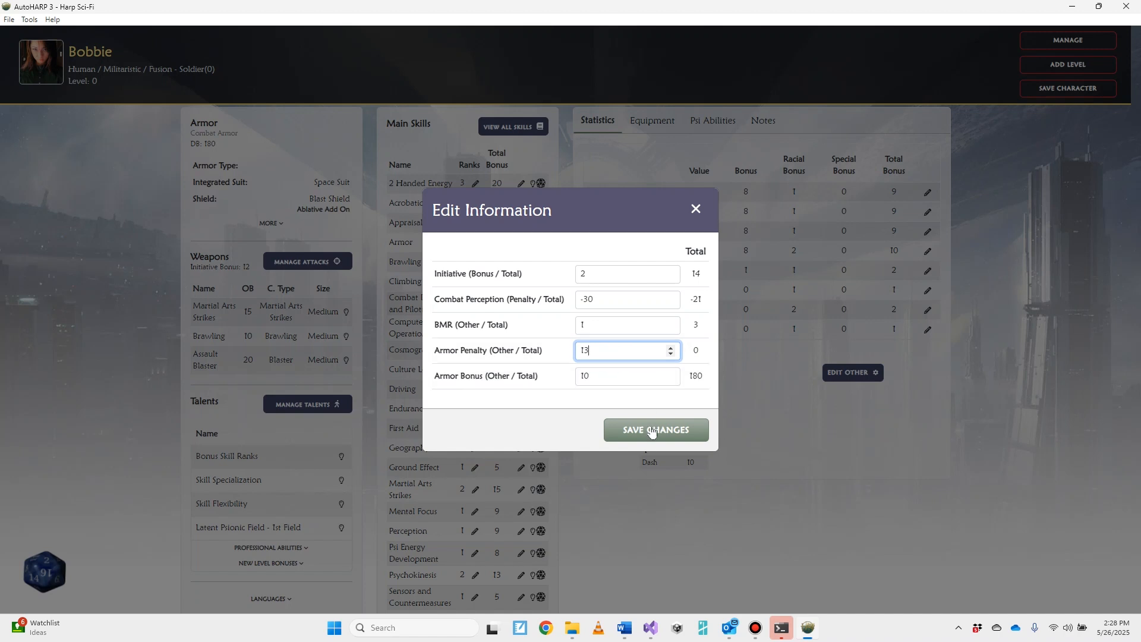
pyautogui.click(652, 432)
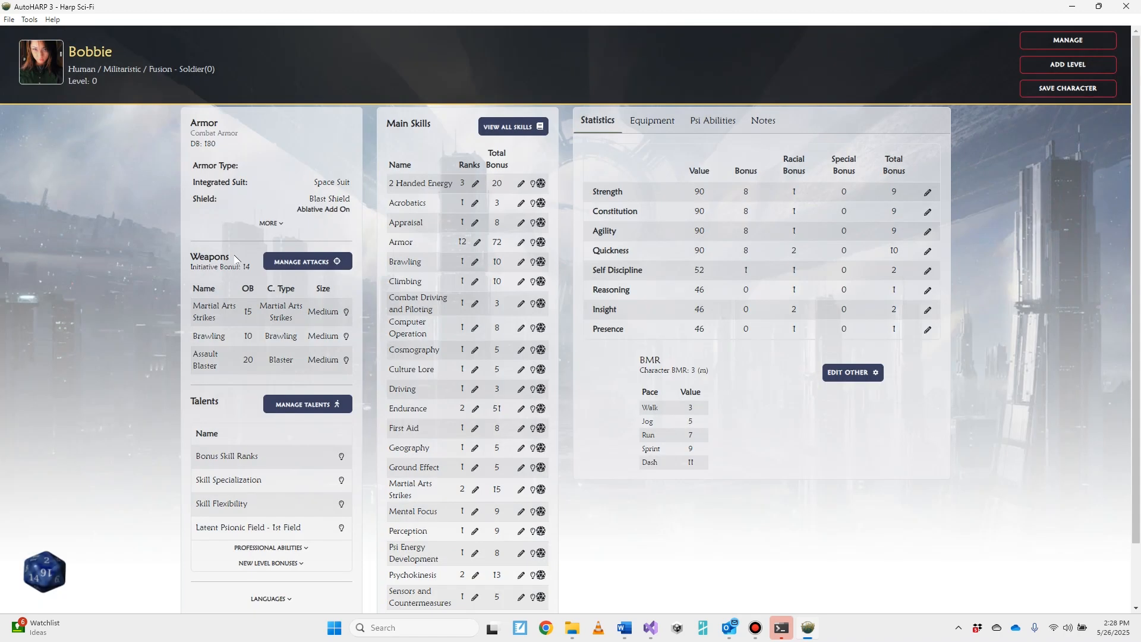
# Step: Check the expanded armor details, including the armor penalty, and collapse them again
pyautogui.click(269, 223)
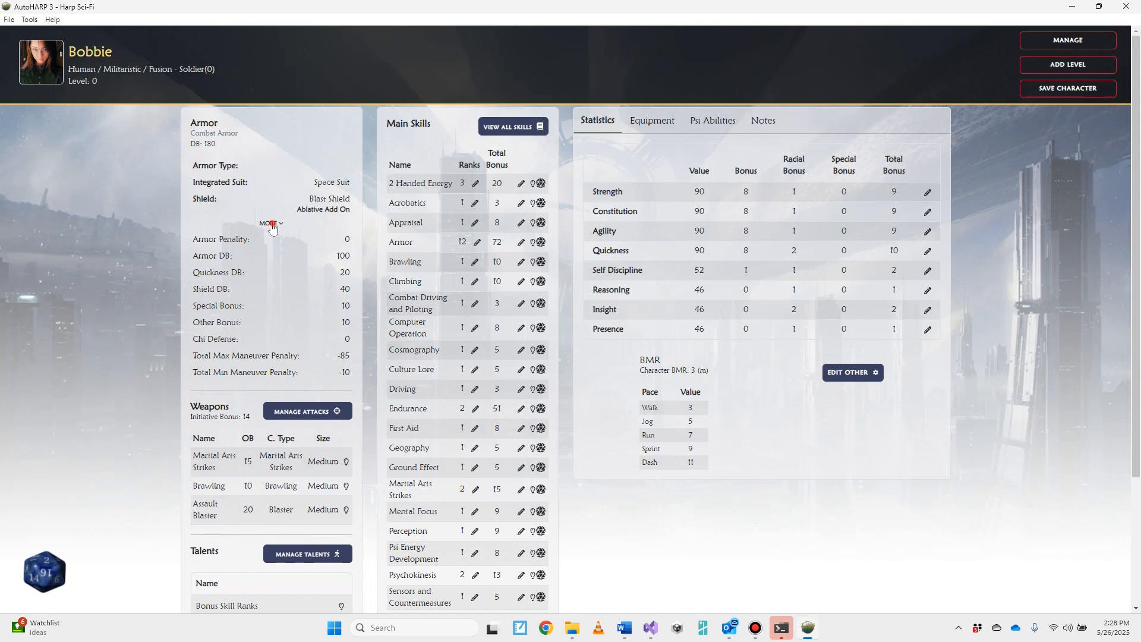
pyautogui.click(271, 223)
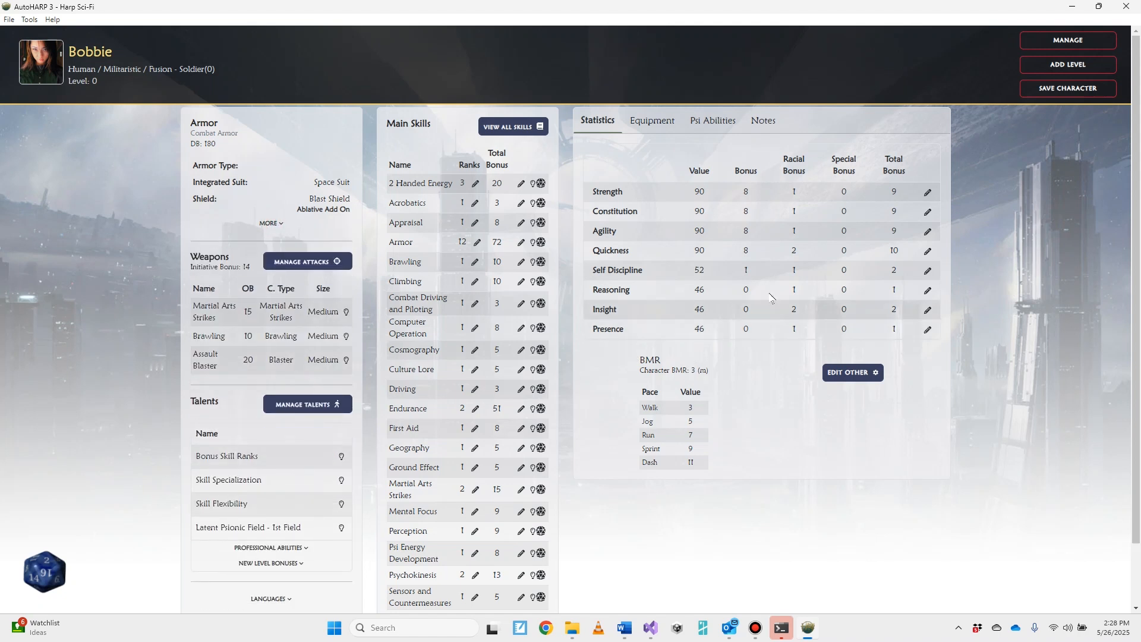
# Step: Open the character's item management and set the Sols in the money purse to 10010, saving the change
pyautogui.click(653, 123)
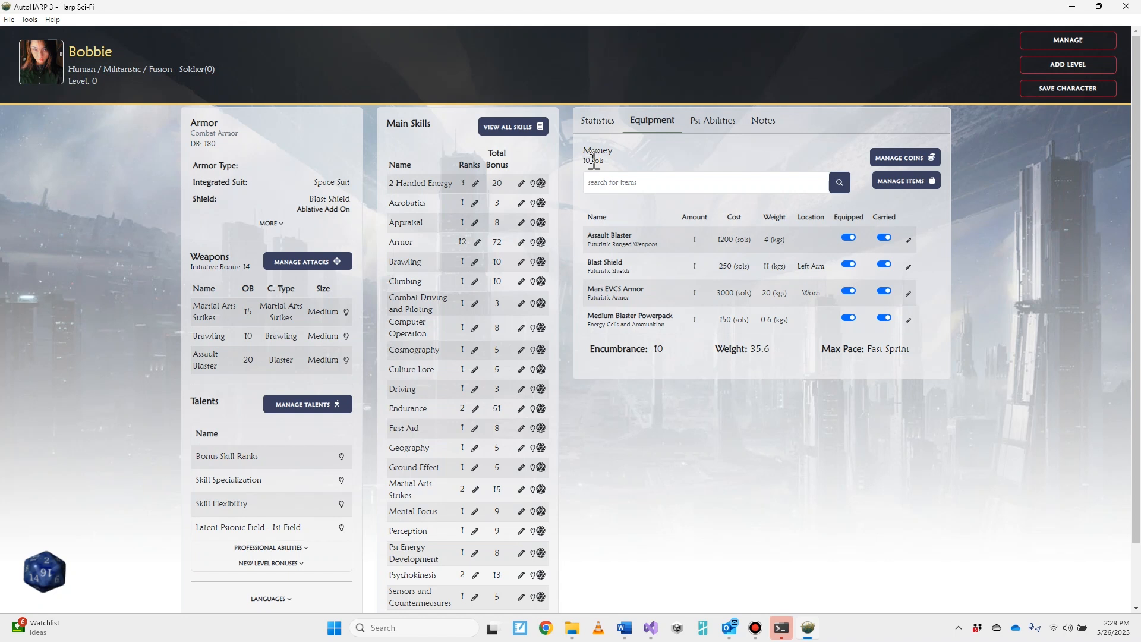
pyautogui.click(900, 180)
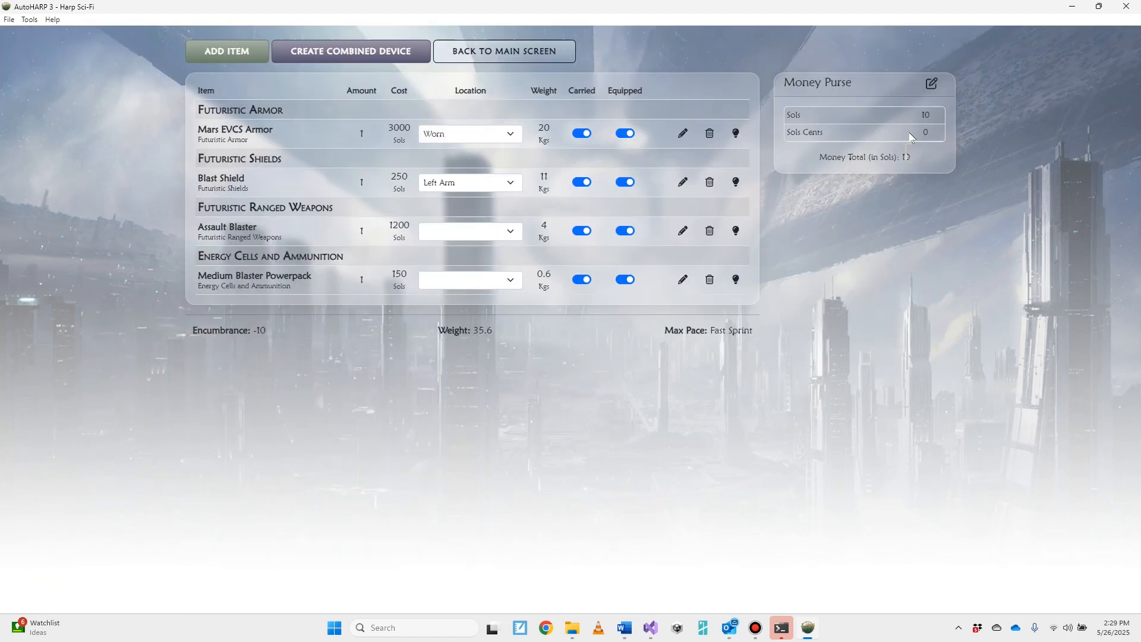
pyautogui.click(930, 84)
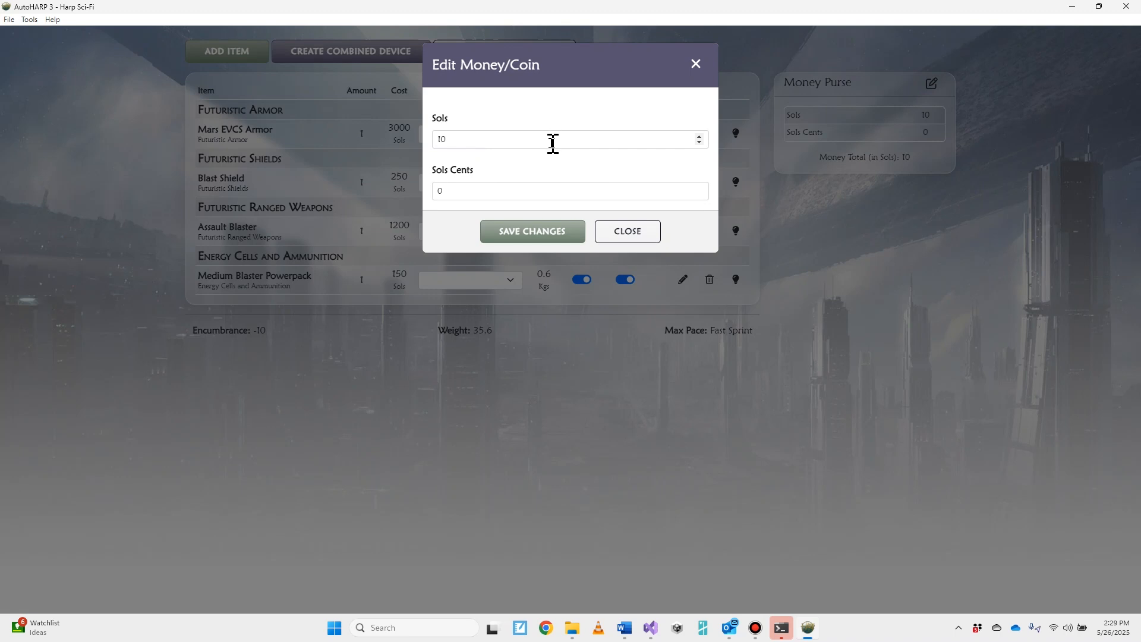
pyautogui.click(438, 139)
pyautogui.click(474, 139)
pyautogui.write('100')
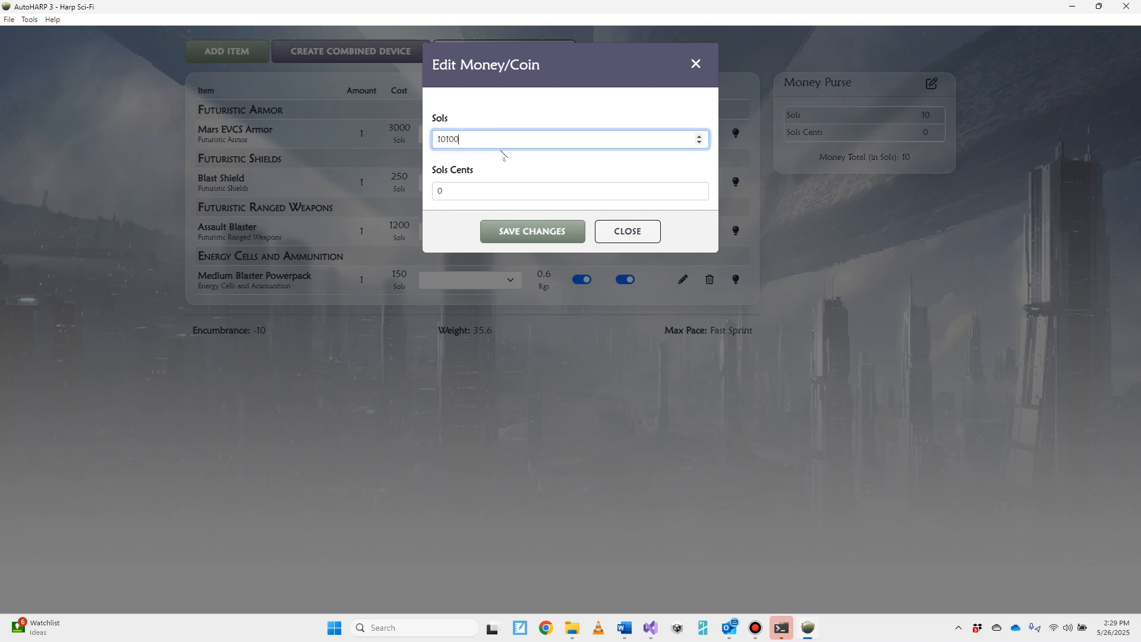
pyautogui.press('BackSpace')
pyautogui.write('10')
pyautogui.click(536, 231)
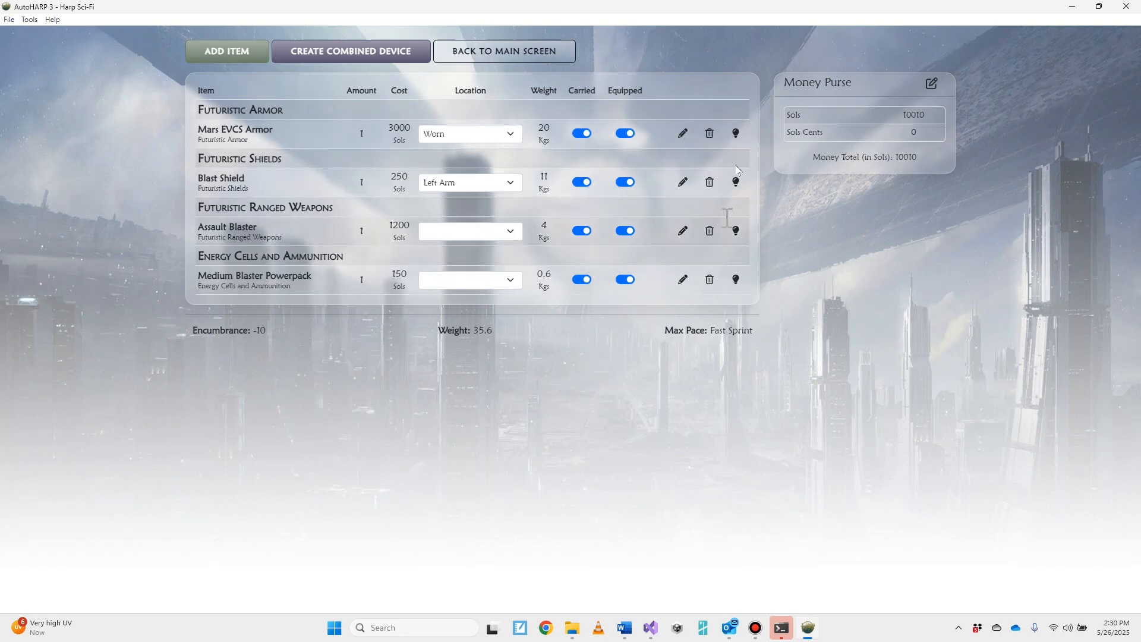
# Step: View the item details and description of the Mars EVCS Armor and close them
pyautogui.click(735, 133)
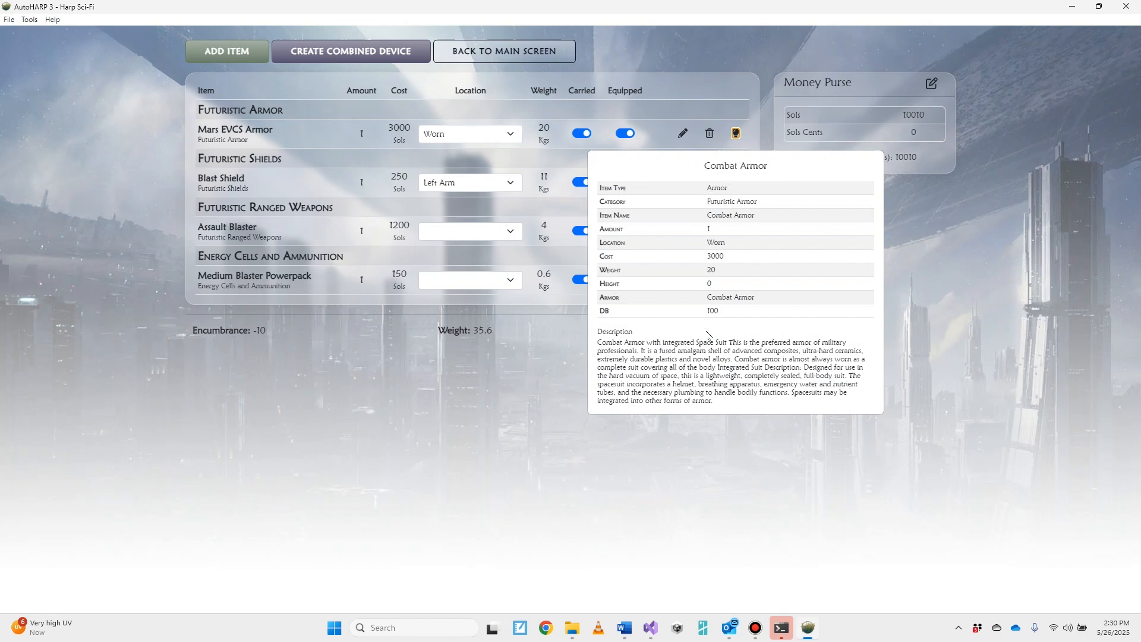
pyautogui.click(516, 369)
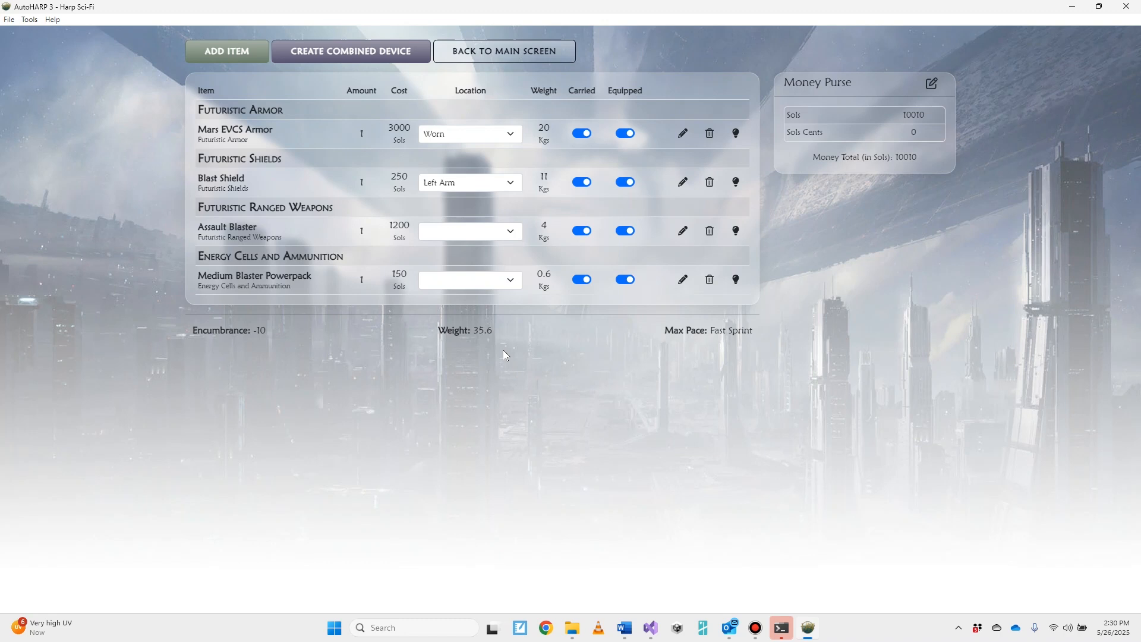
# Step: Start a new item from Futuristic Grenade Types, weapon group Grenades, choosing Concussion Grenade (Mark I) with an amount of 5
pyautogui.click(227, 50)
pyautogui.click(519, 233)
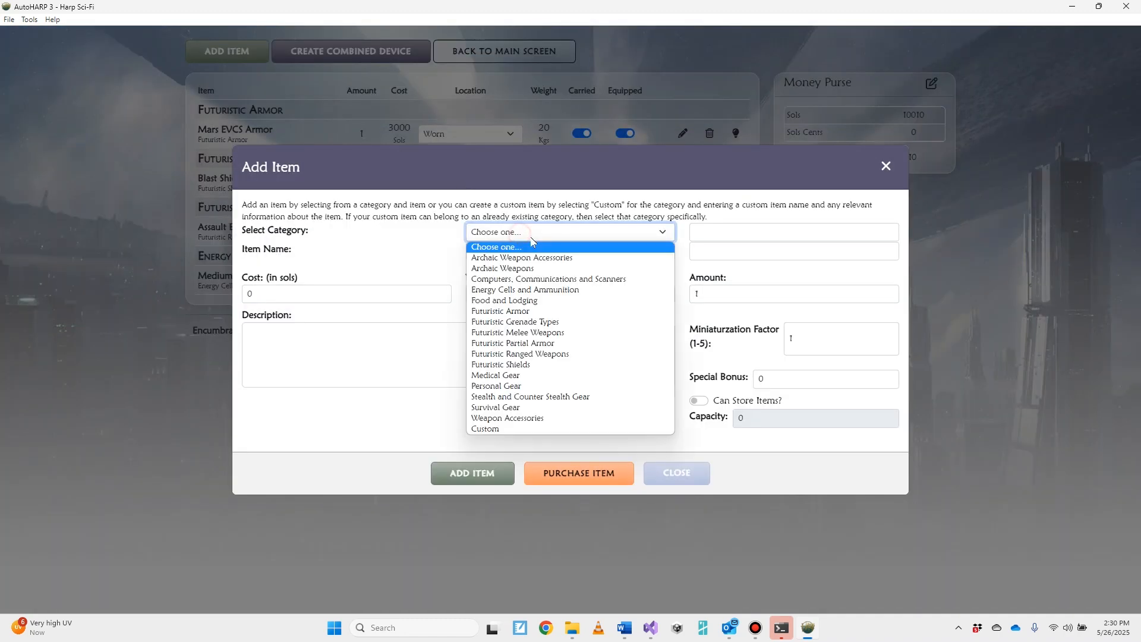
pyautogui.click(534, 324)
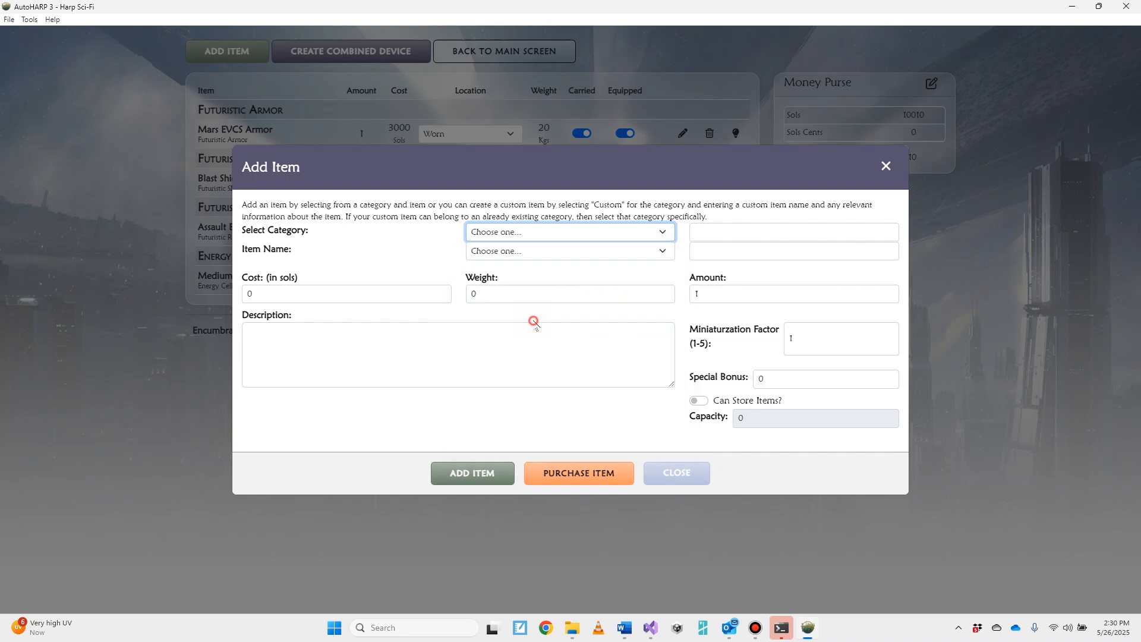
pyautogui.click(533, 239)
pyautogui.click(519, 267)
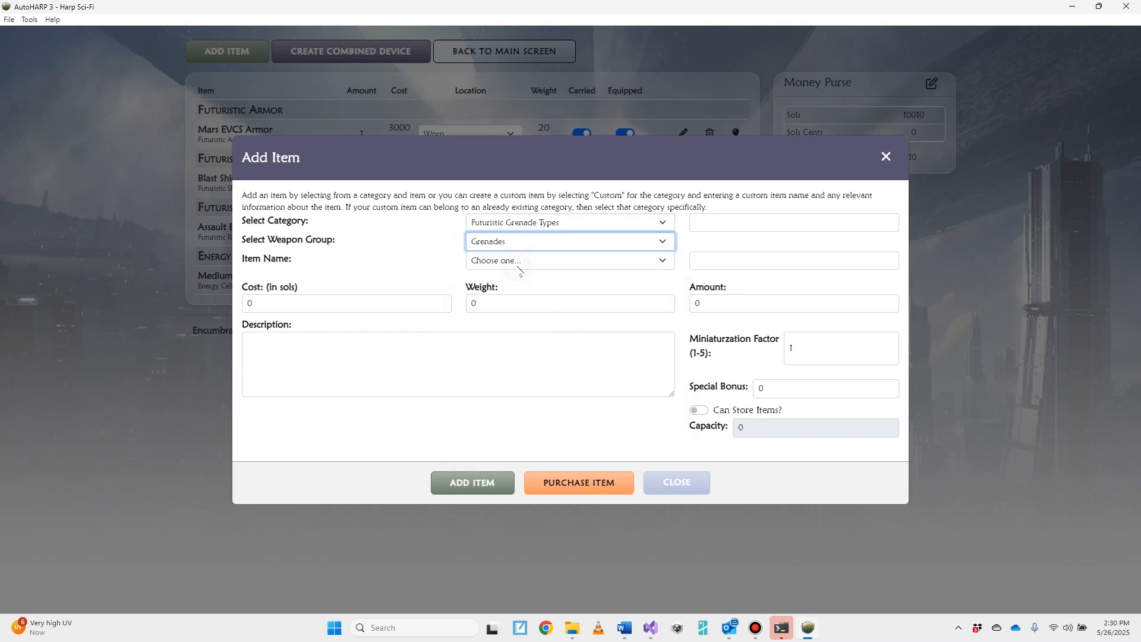
pyautogui.click(522, 260)
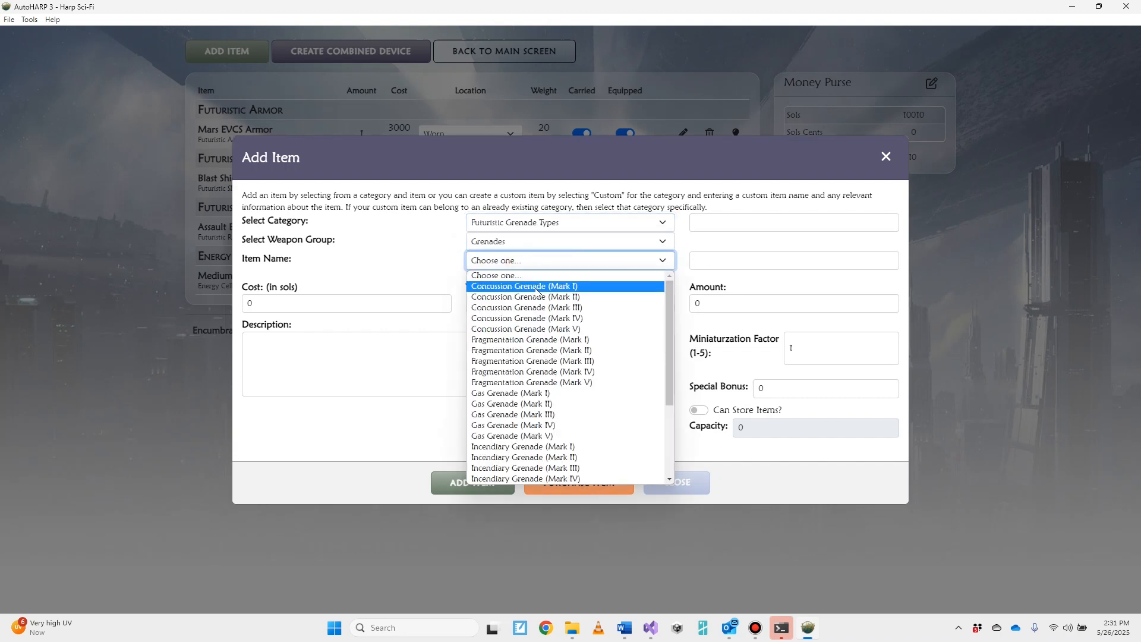
pyautogui.click(536, 290)
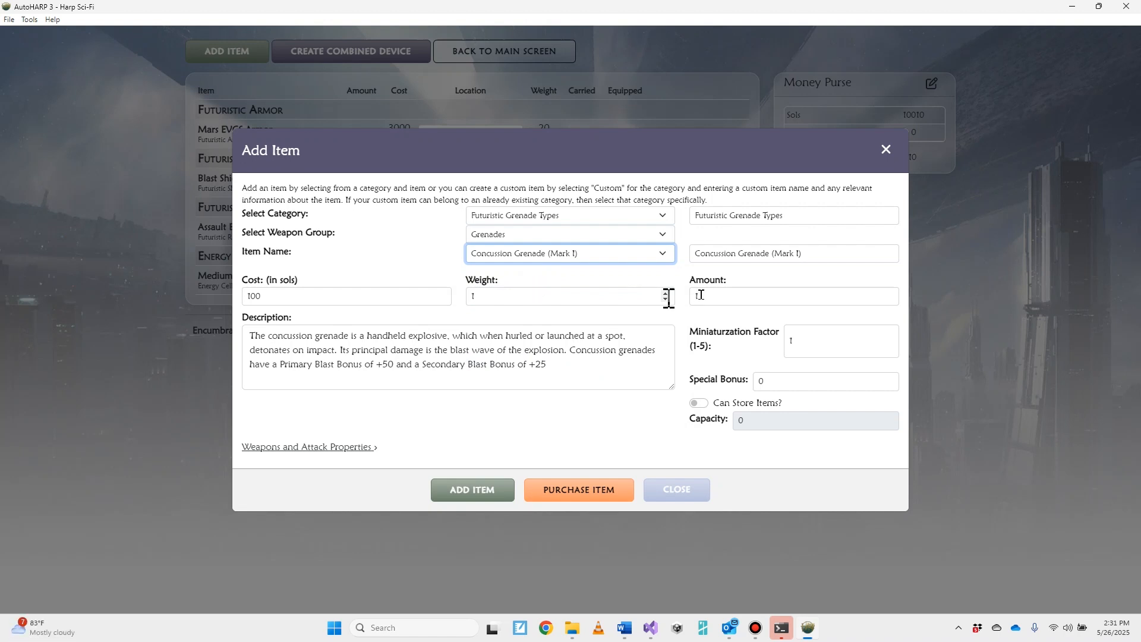
pyautogui.click(889, 293)
pyautogui.click(889, 293)
pyautogui.click(890, 293)
pyautogui.click(890, 293)
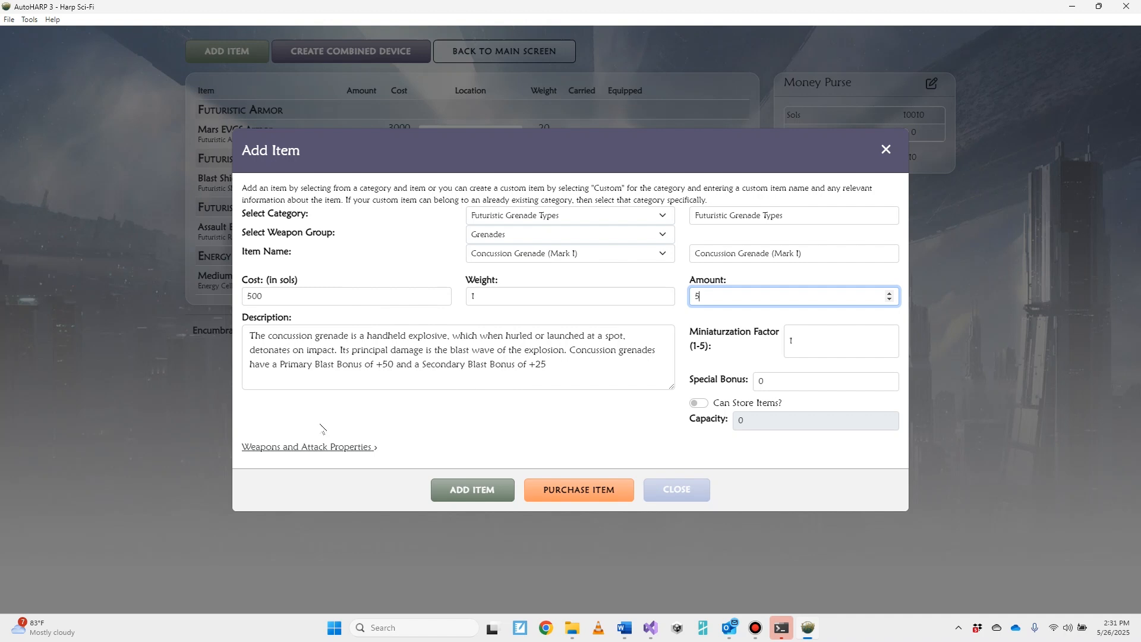
# Step: Review the grenade's weapon and attack properties, purchase the item and close the dialog
pyautogui.click(297, 447)
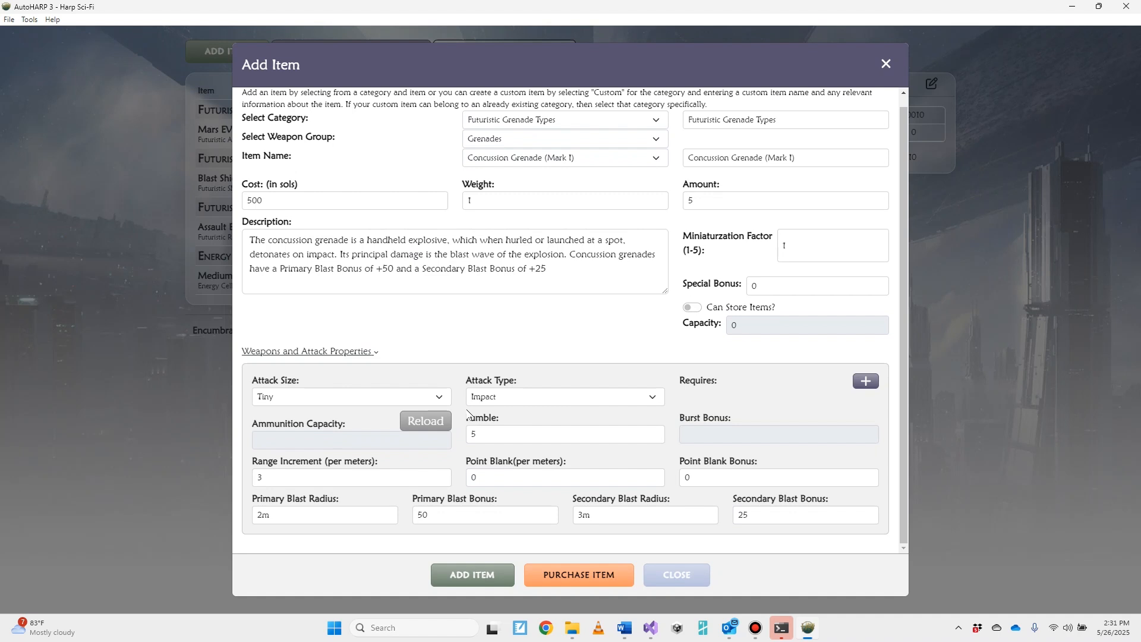
pyautogui.scroll(1, 467, 409)
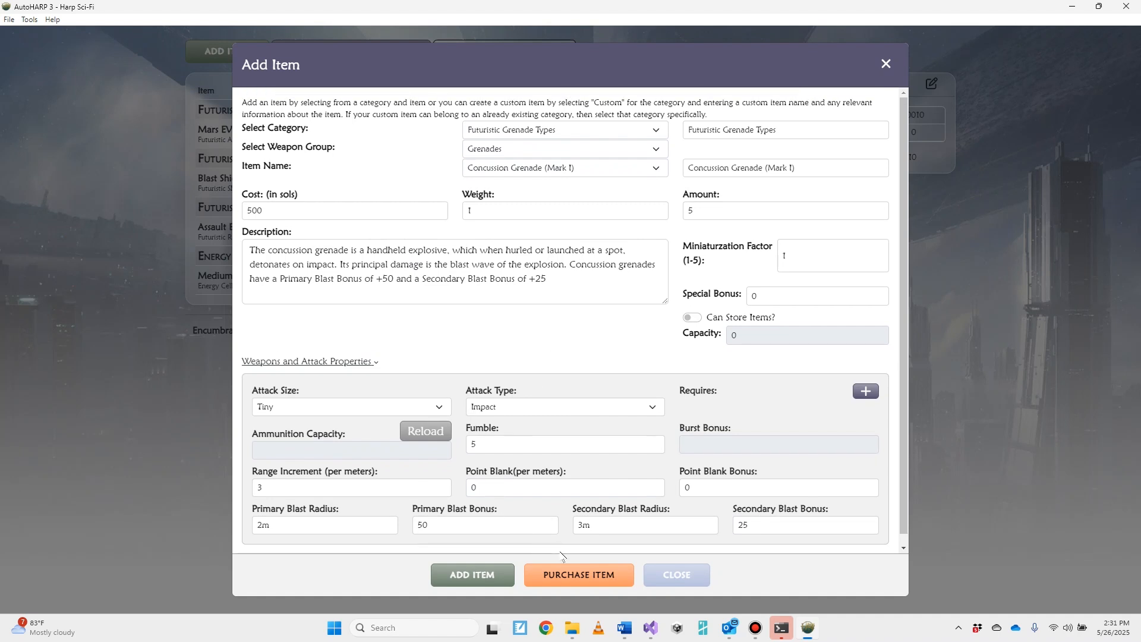
pyautogui.click(575, 576)
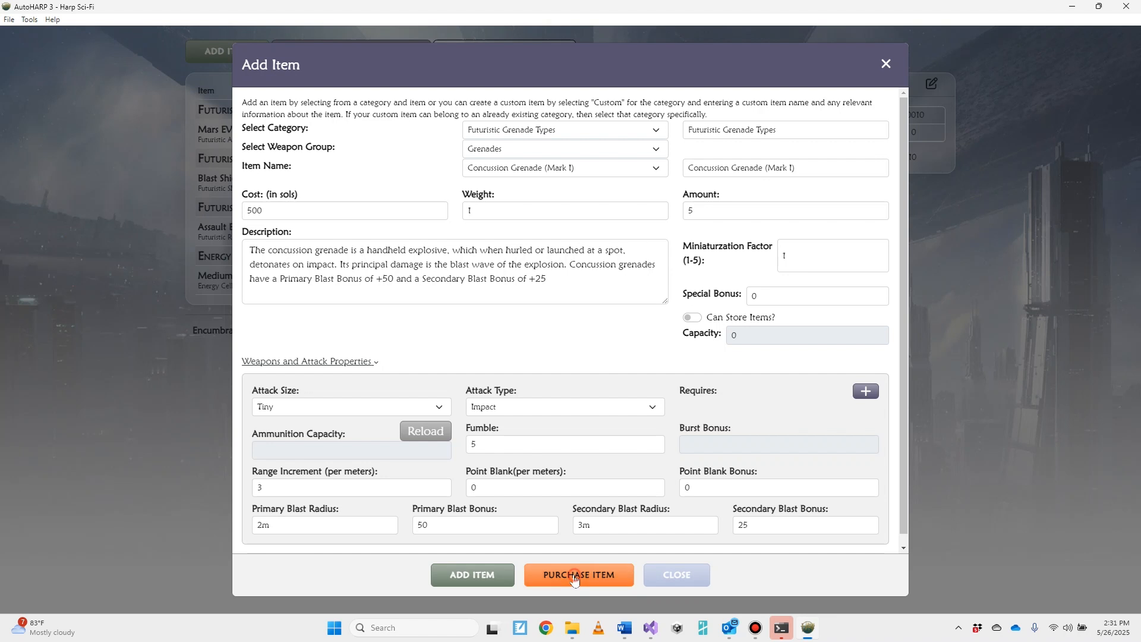
pyautogui.click(677, 574)
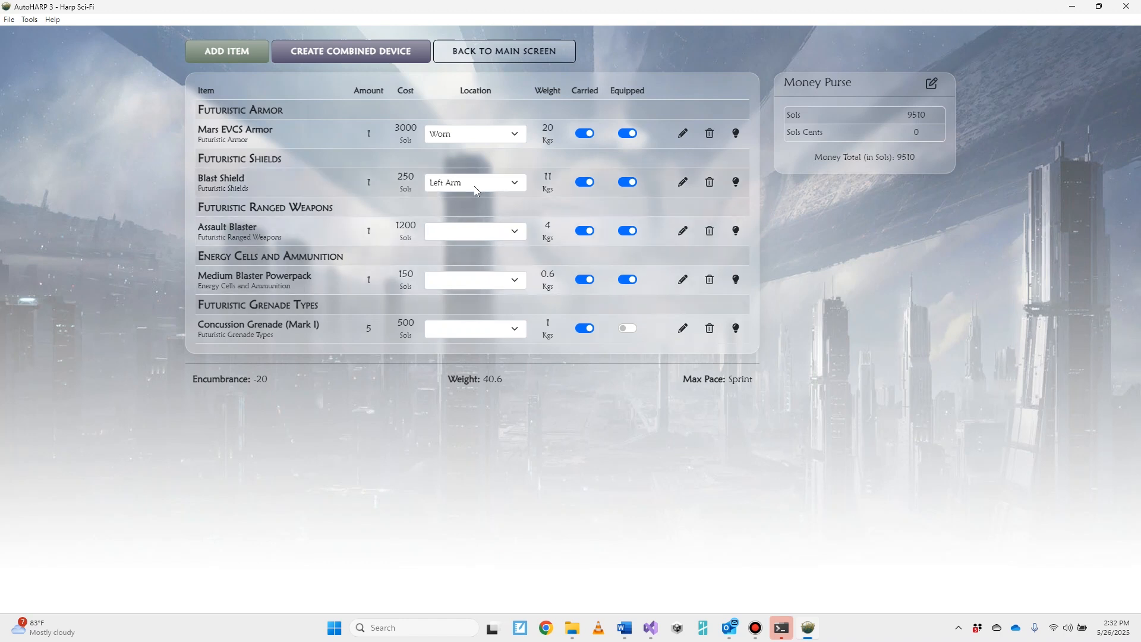
# Step: Allow the Mars EVCS Armor to store items with a capacity of 10 and save the changes
pyautogui.click(683, 134)
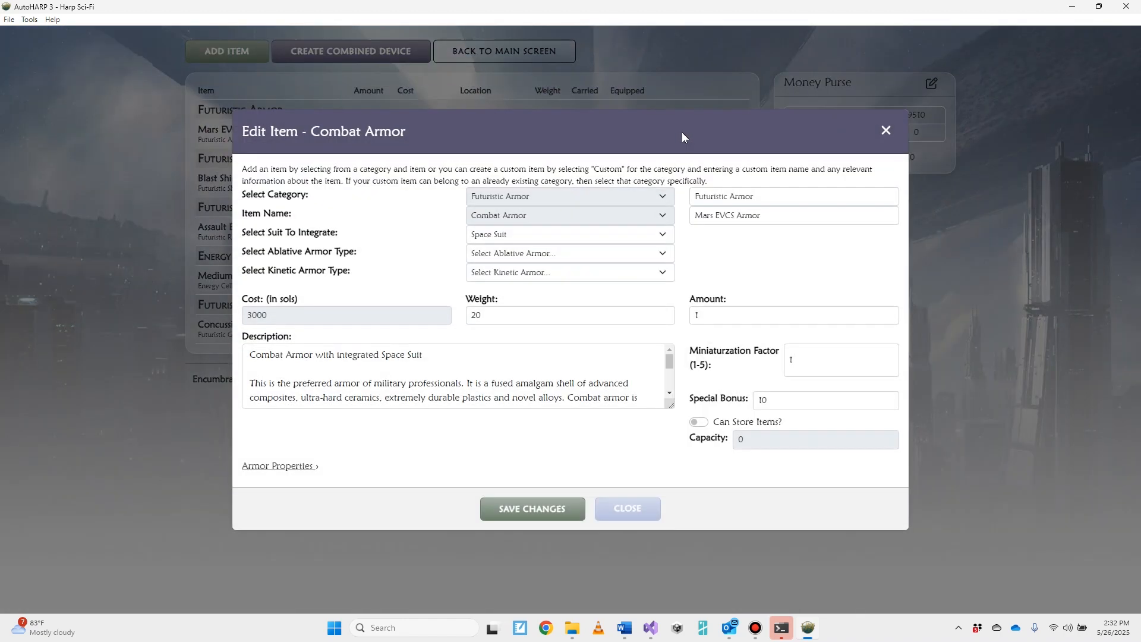
pyautogui.click(696, 423)
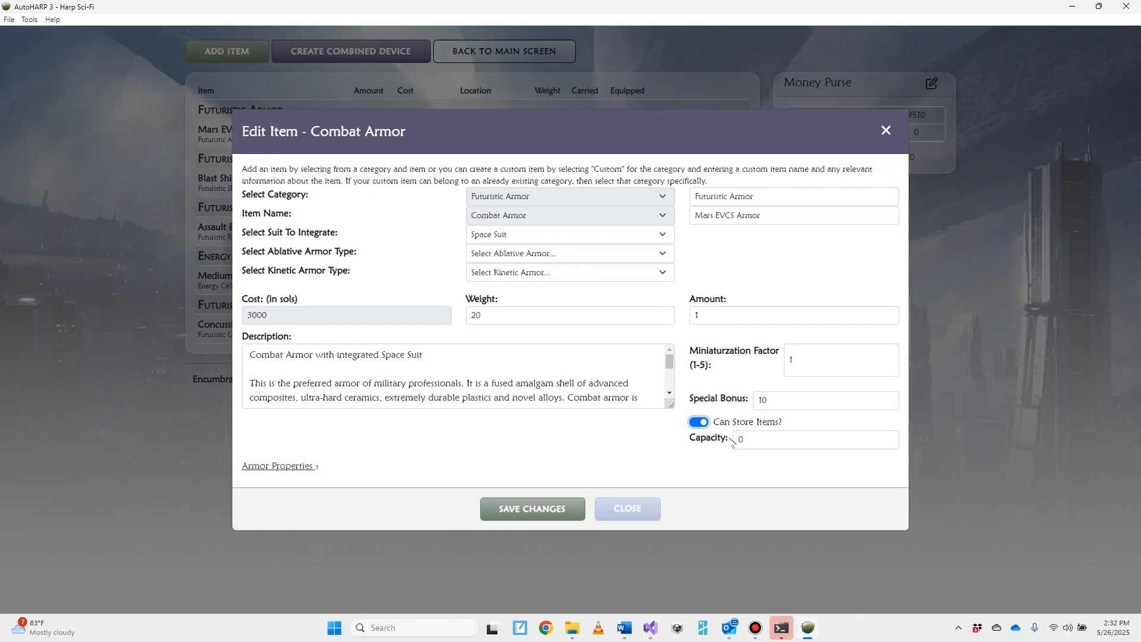
pyautogui.moveTo(758, 439); pyautogui.dragTo(736, 439)
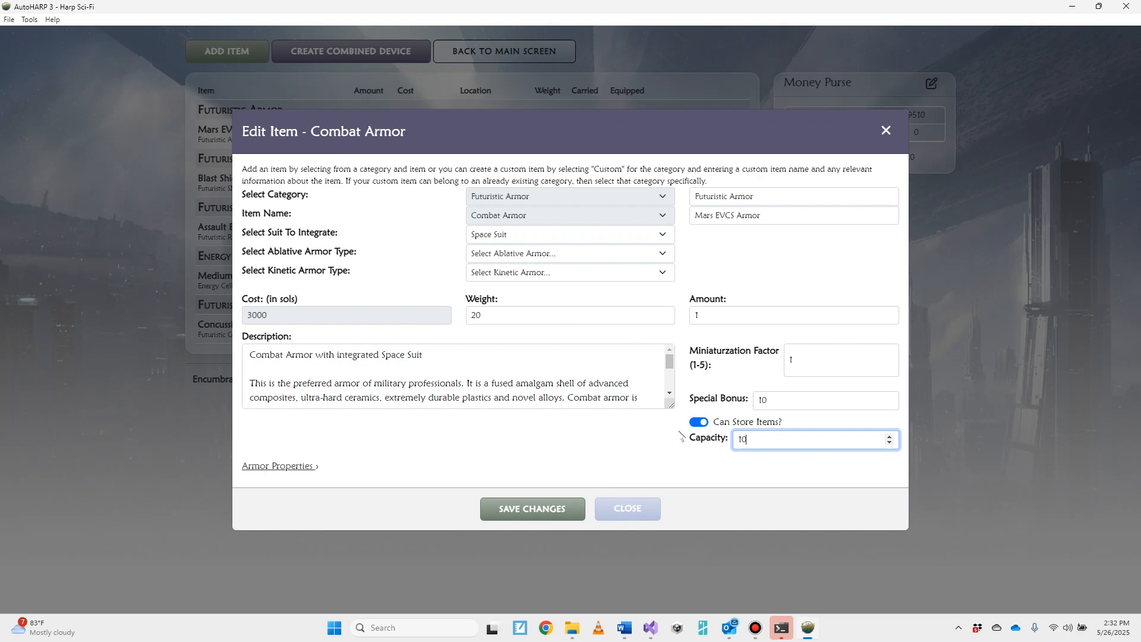
pyautogui.click(534, 509)
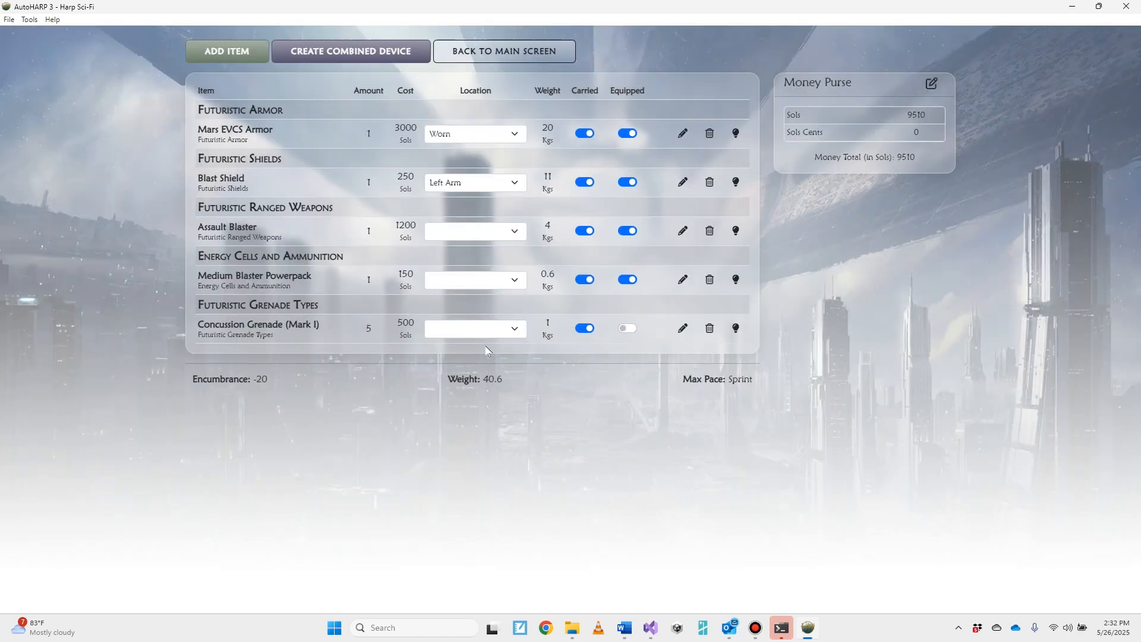
# Step: Set the location of both the Assault Blaster and the Concussion Grenade (Mark I) to Mars EVCS Armor
pyautogui.click(468, 235)
pyautogui.moveTo(520, 272); pyautogui.dragTo(519, 357)
pyautogui.click(486, 451)
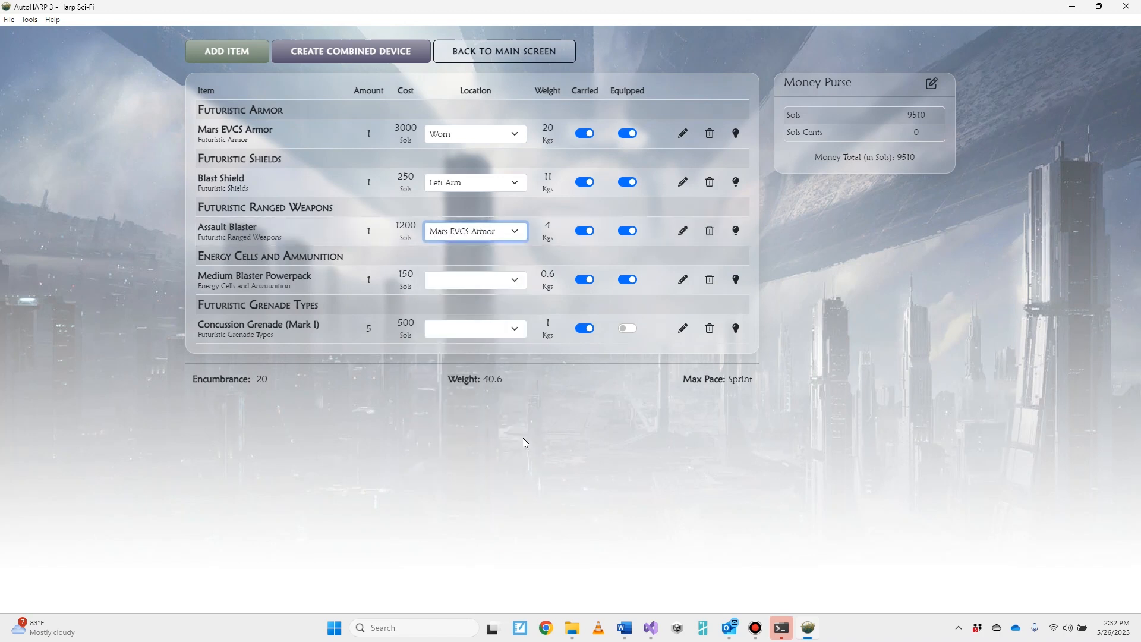
pyautogui.click(509, 330)
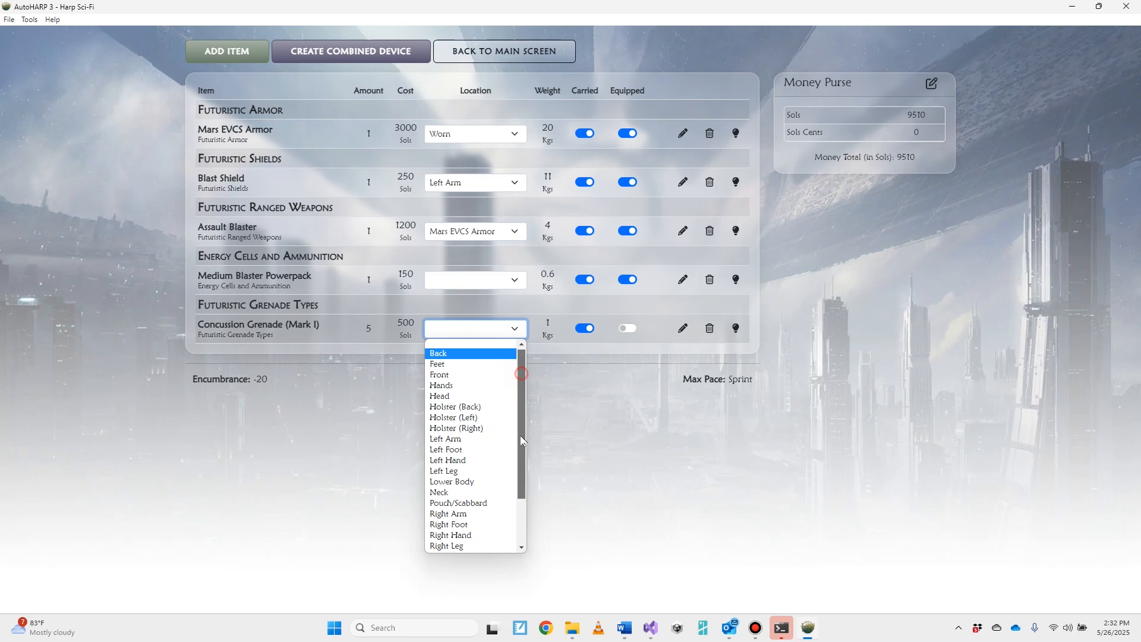
pyautogui.moveTo(519, 435); pyautogui.dragTo(519, 478)
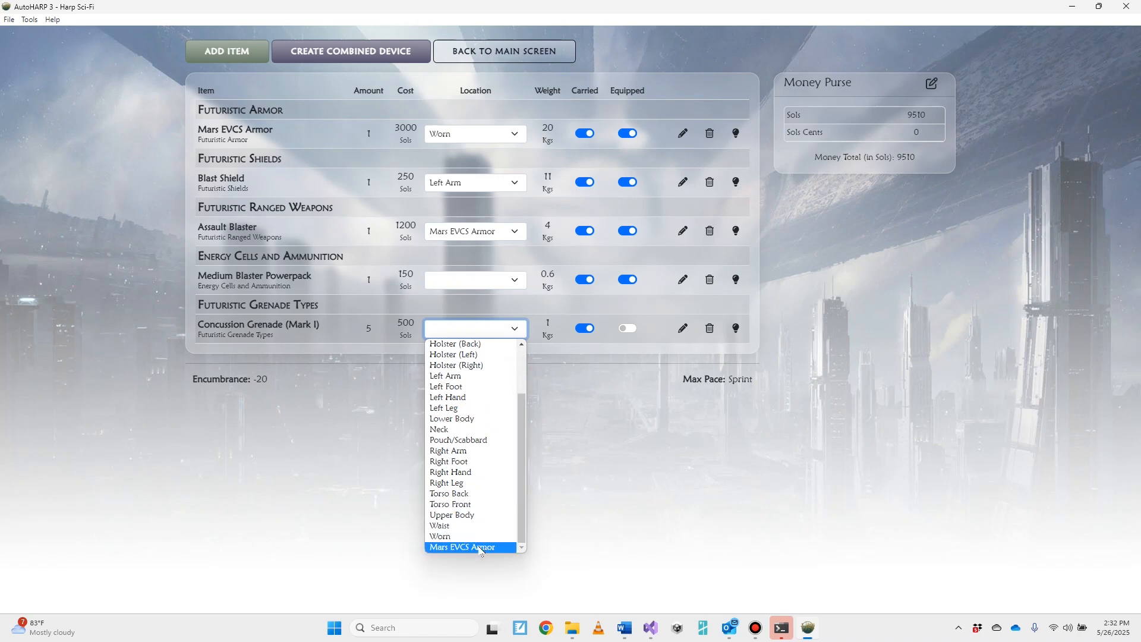
pyautogui.click(480, 547)
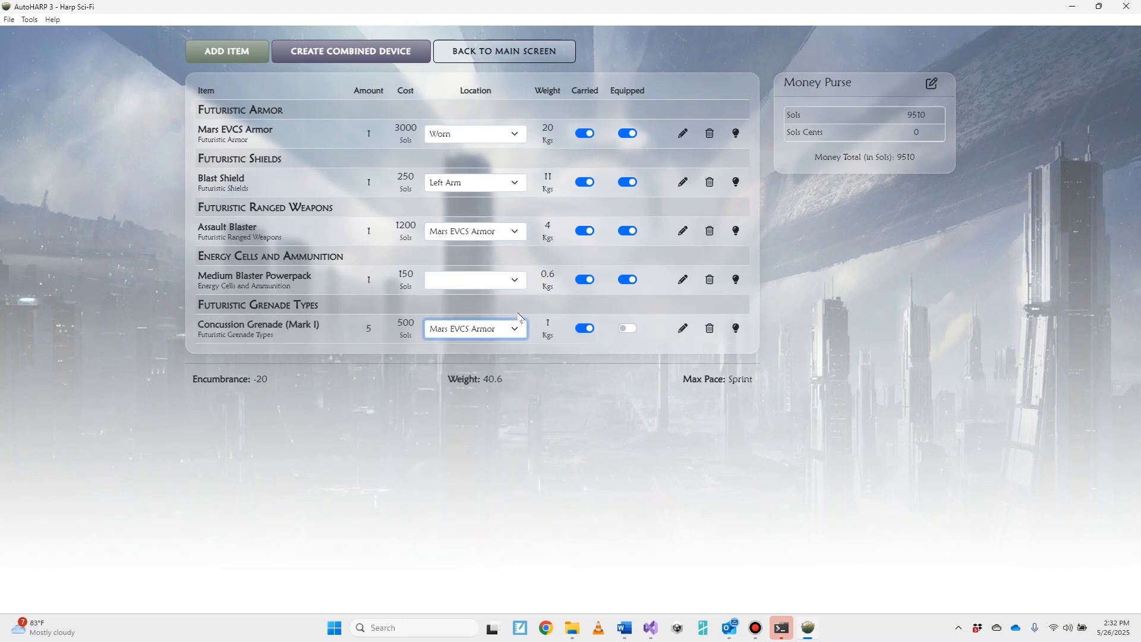
# Step: Set the Medium Blaster Powerpack's location to Mars EVCS Armor and toggle the armor's carried status
pyautogui.click(514, 280)
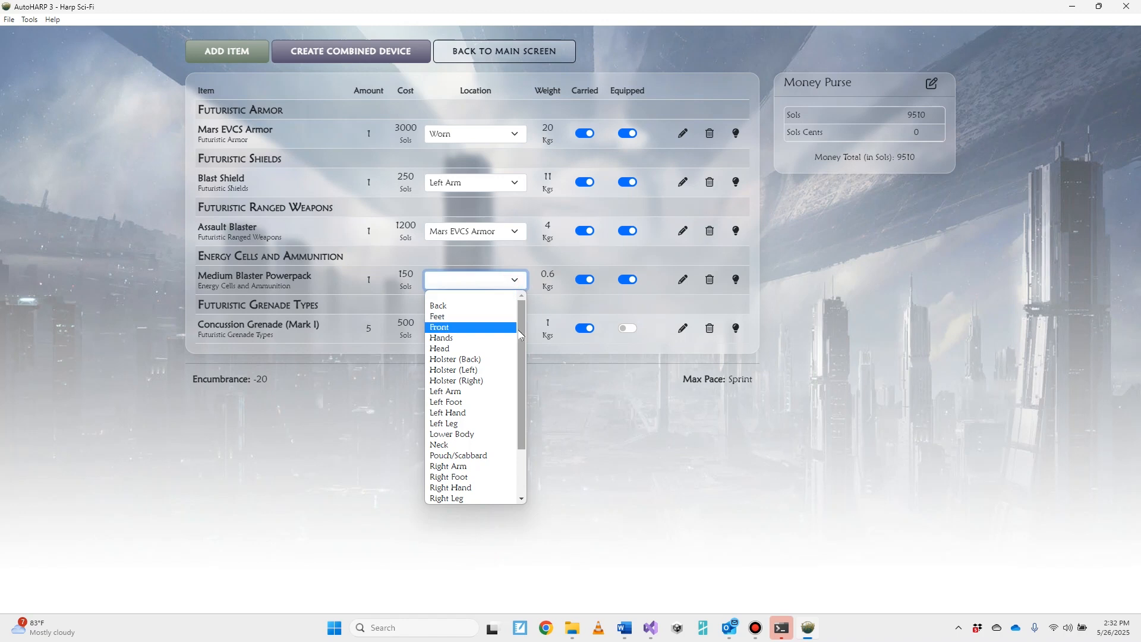
pyautogui.moveTo(520, 330); pyautogui.dragTo(524, 441)
pyautogui.click(469, 498)
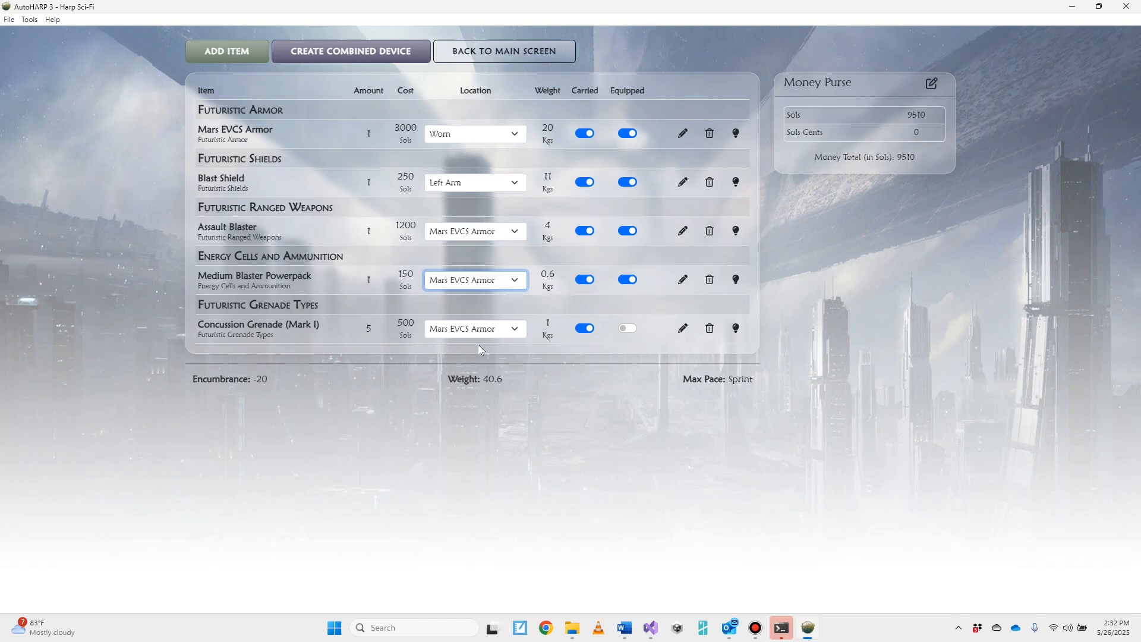
pyautogui.click(584, 134)
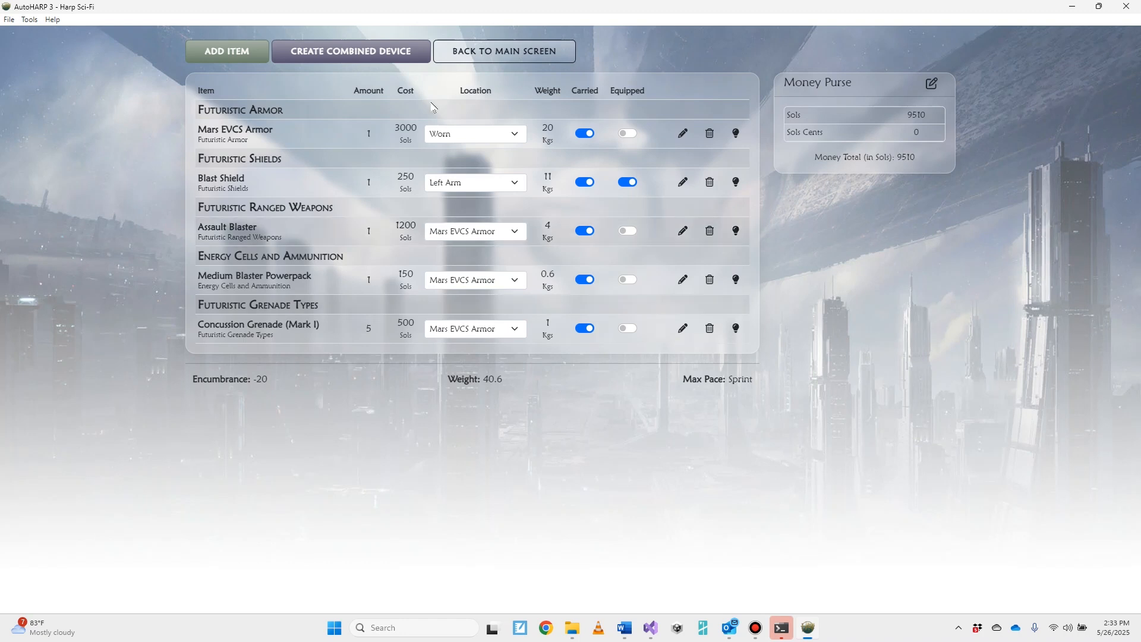
# Step: Purchase a Utility Belt from the Personal Gear category as a new item
pyautogui.click(227, 49)
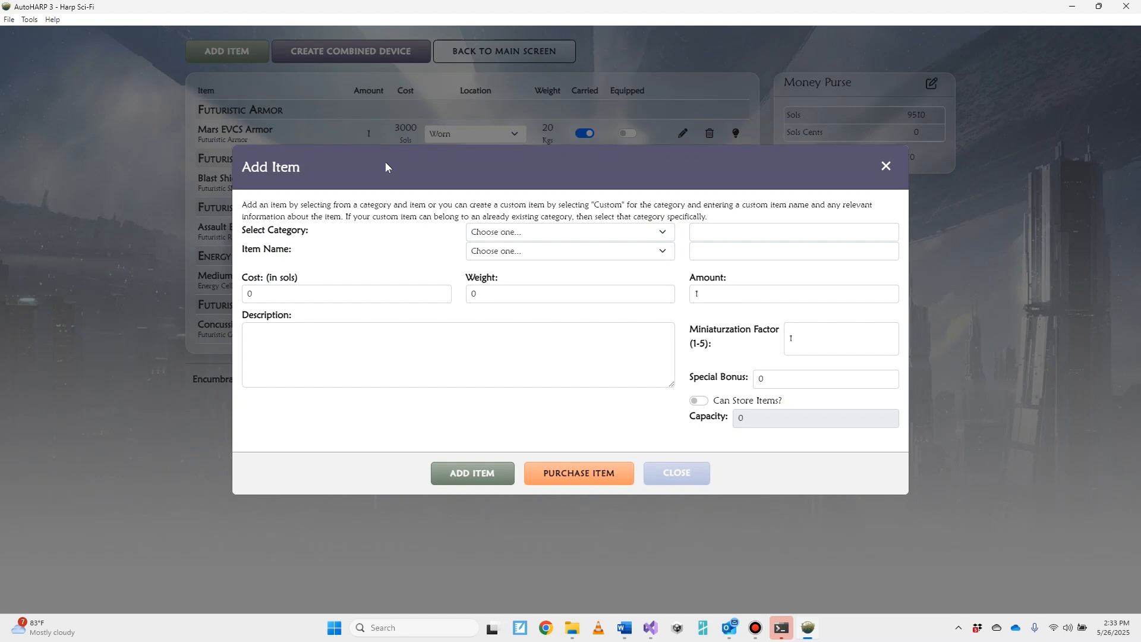
pyautogui.click(514, 234)
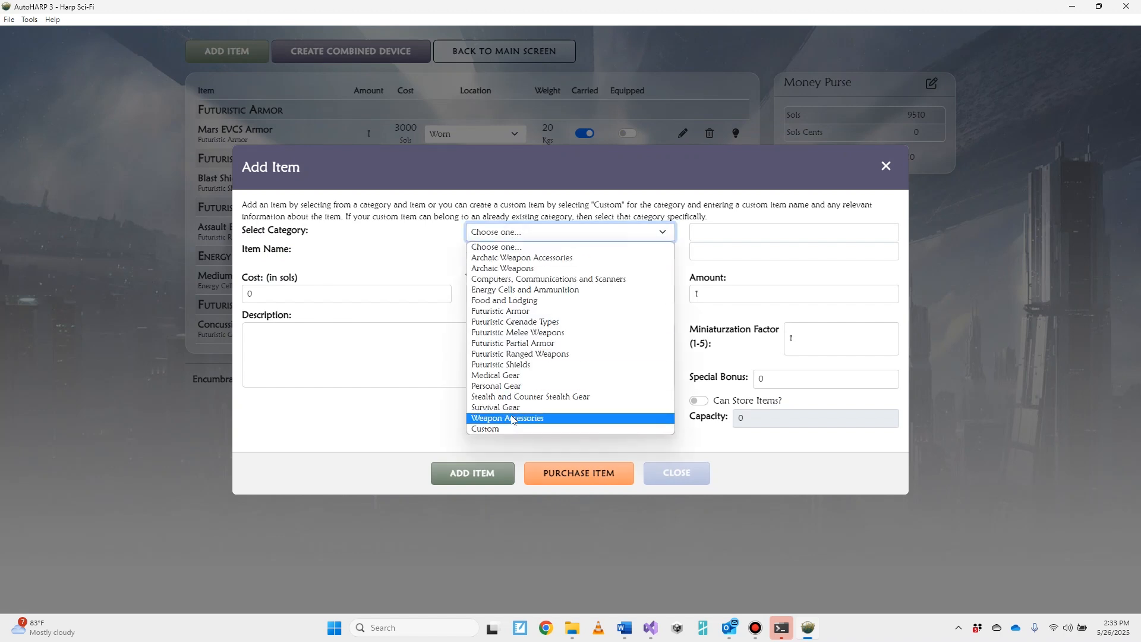
pyautogui.click(514, 387)
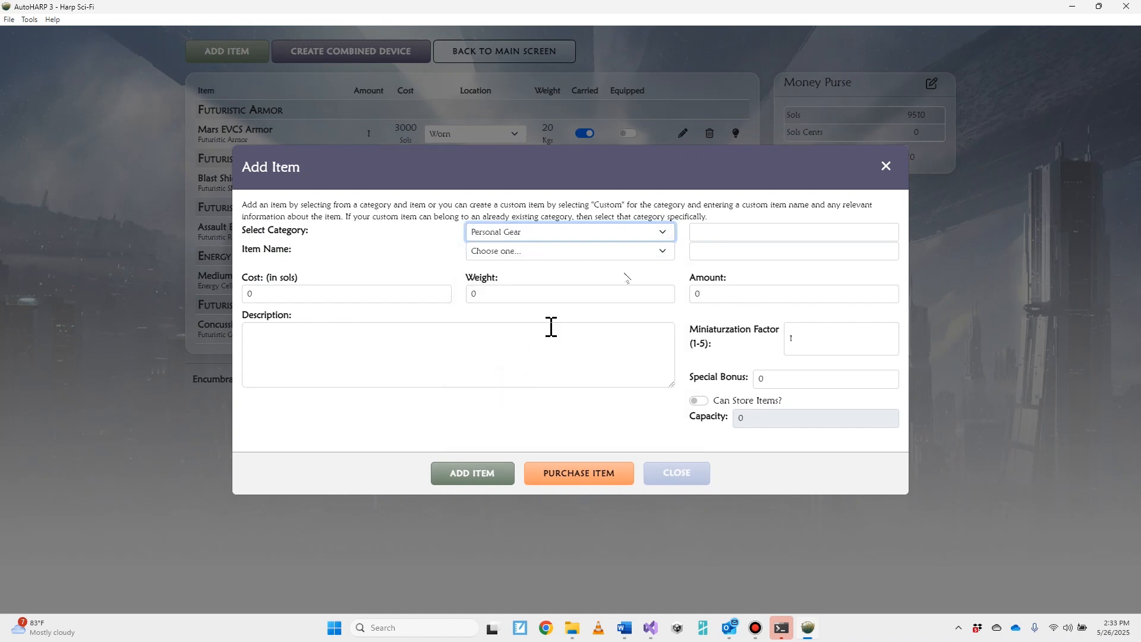
pyautogui.click(652, 251)
pyautogui.scroll(-3, 653, 364)
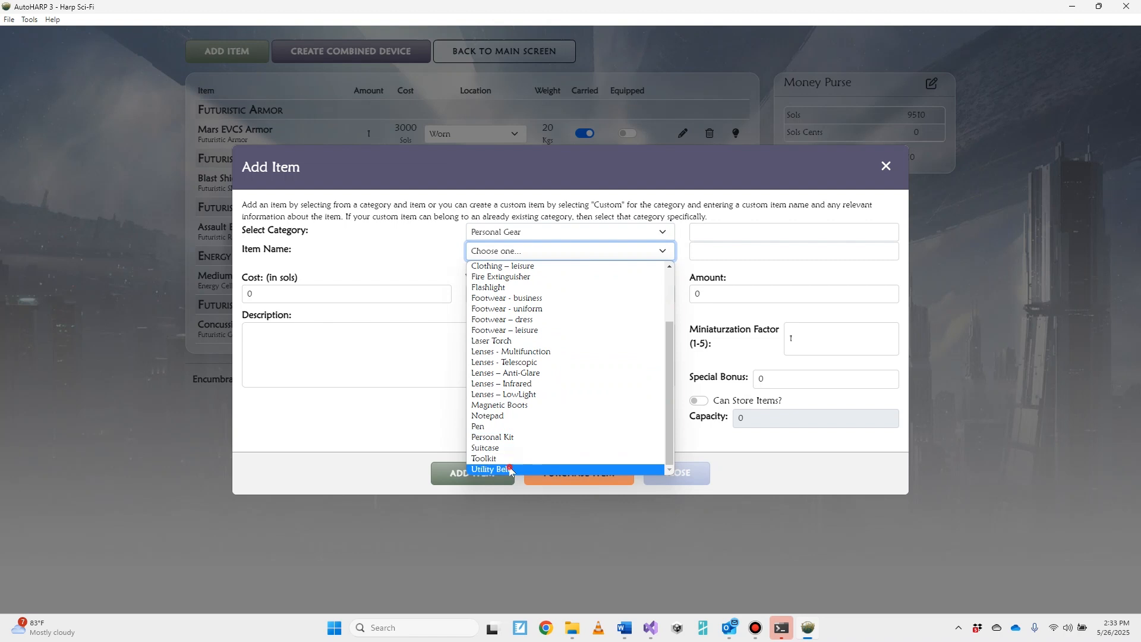
pyautogui.click(512, 469)
pyautogui.click(551, 477)
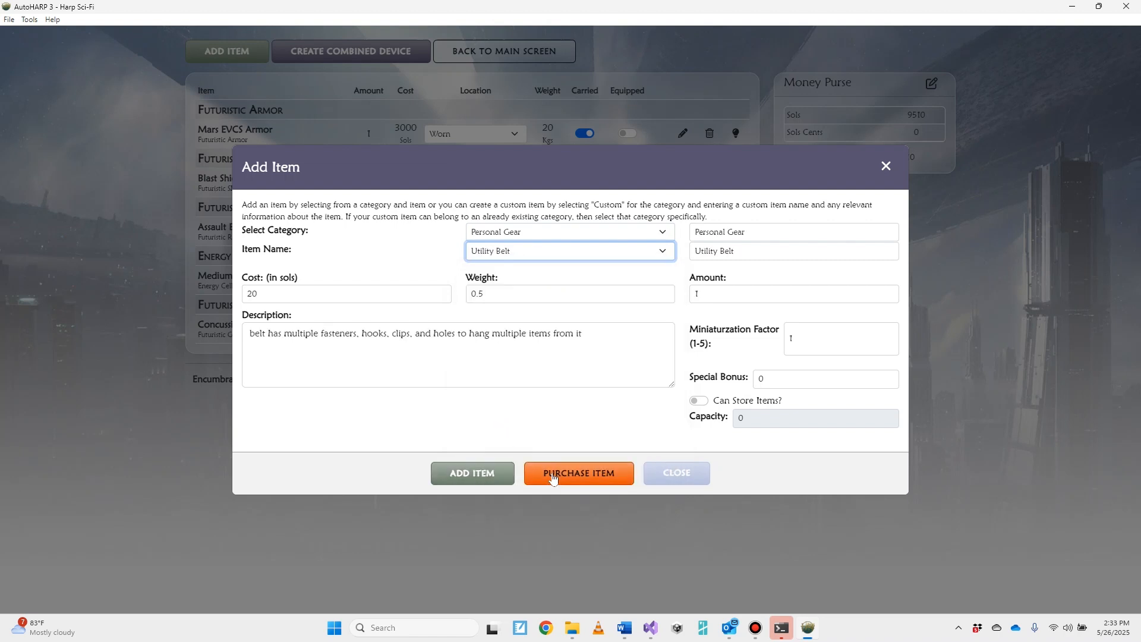
# Step: Choose the Audiovisual Recorder from Computers, Communications and Scanners and set its miniaturization factor to 3
pyautogui.click(528, 238)
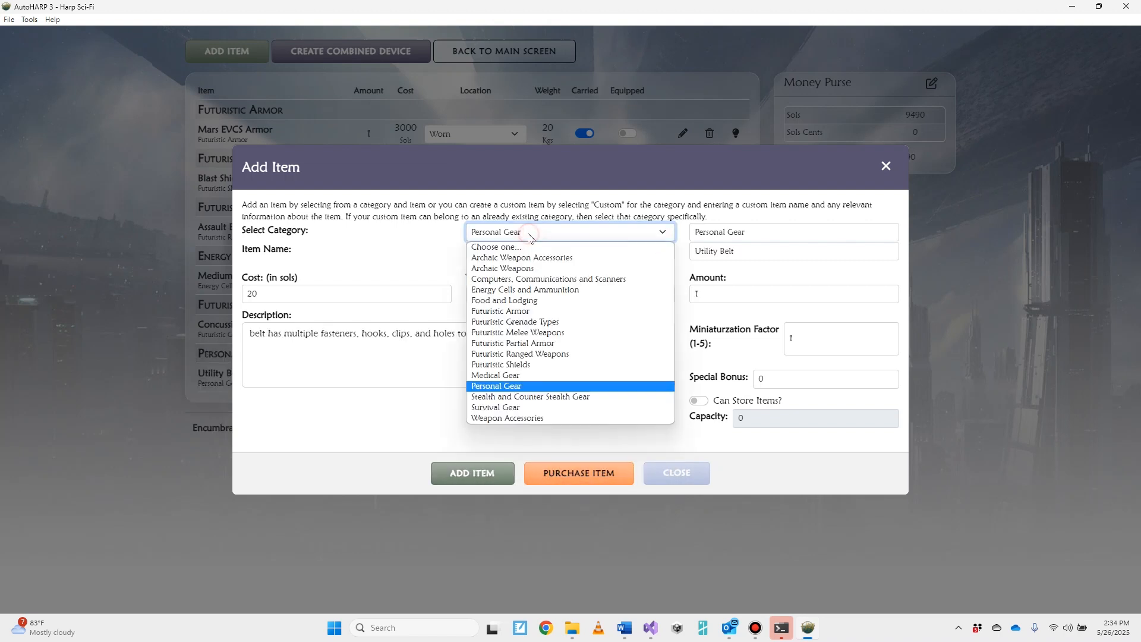
pyautogui.click(519, 280)
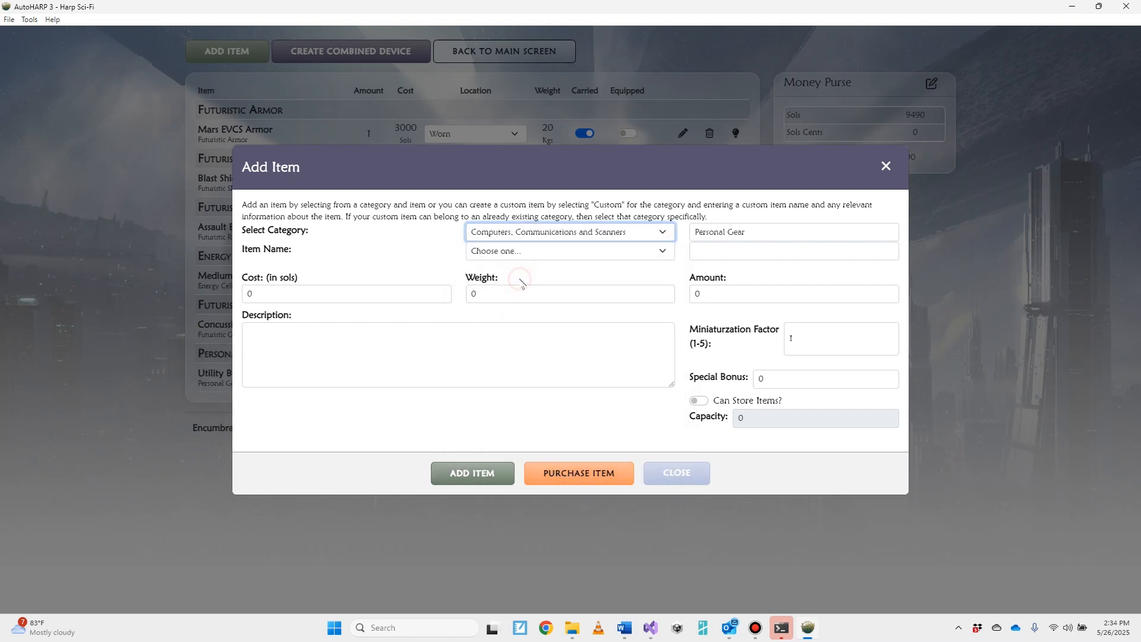
pyautogui.click(536, 253)
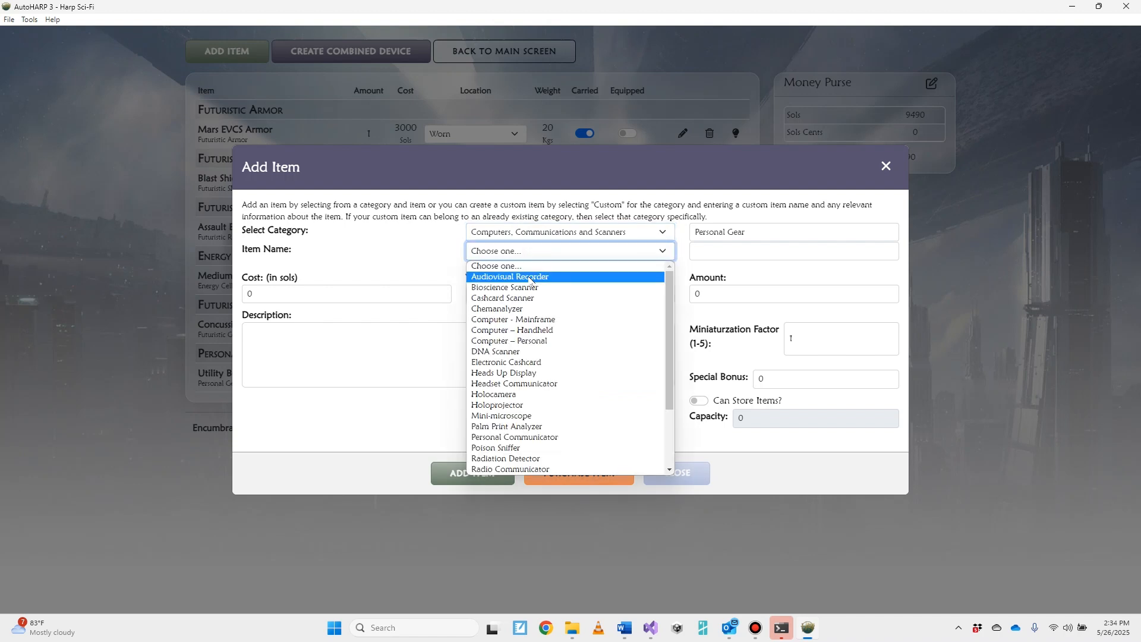
pyautogui.click(530, 277)
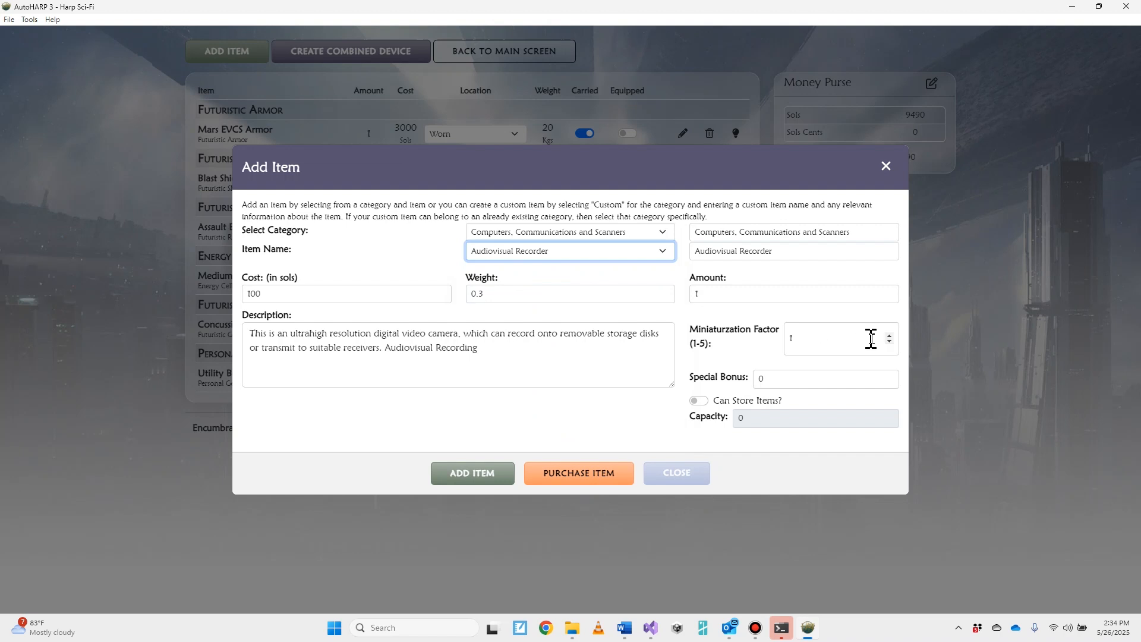
pyautogui.click(888, 336)
pyautogui.click(889, 336)
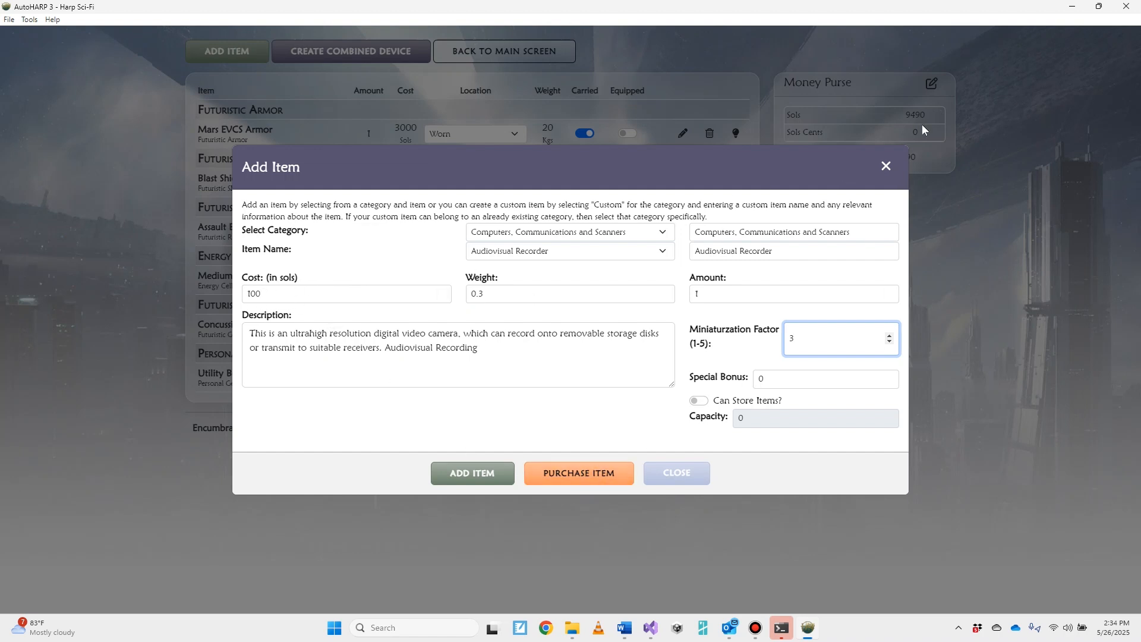
# Step: Purchase the Audiovisual Recorder and check the purchased item's miniaturization factor in its details
pyautogui.click(569, 478)
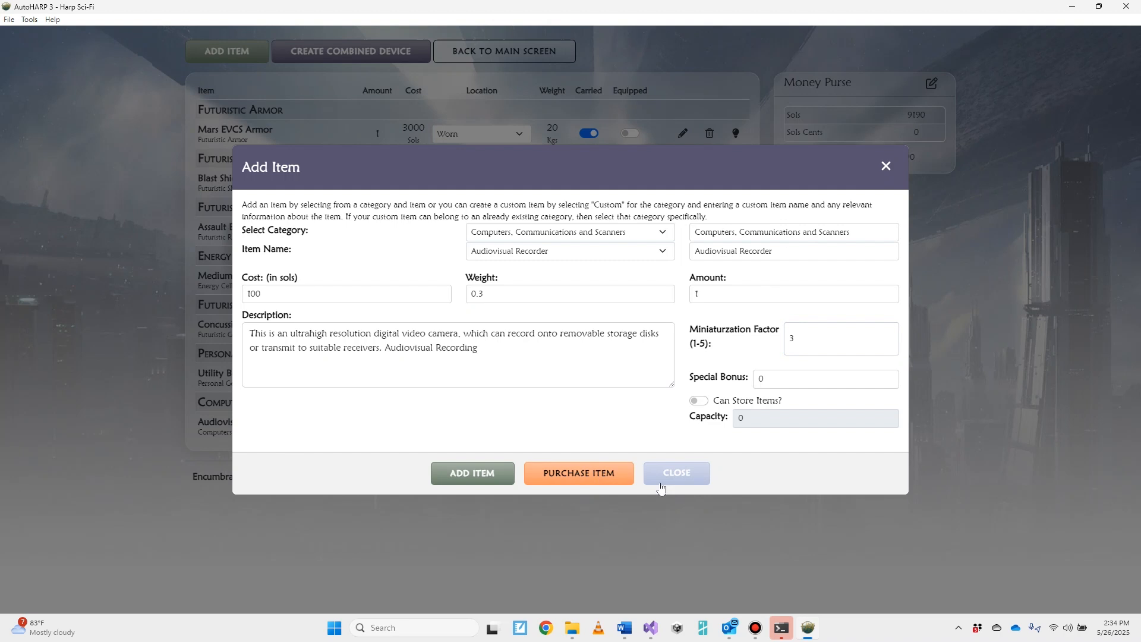
pyautogui.click(676, 473)
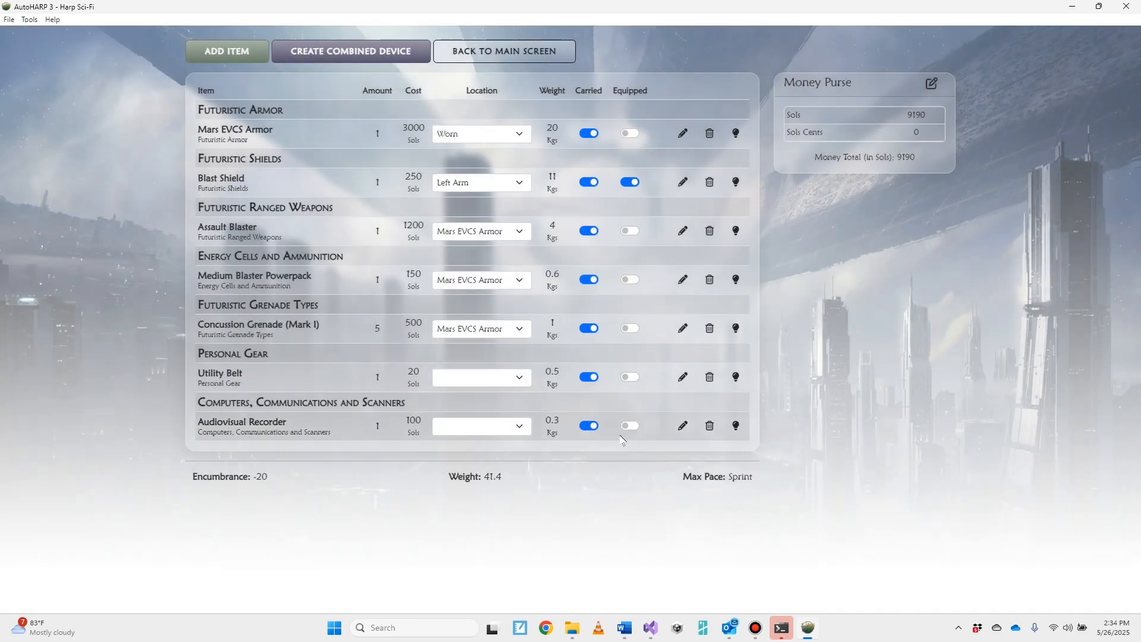
pyautogui.click(681, 426)
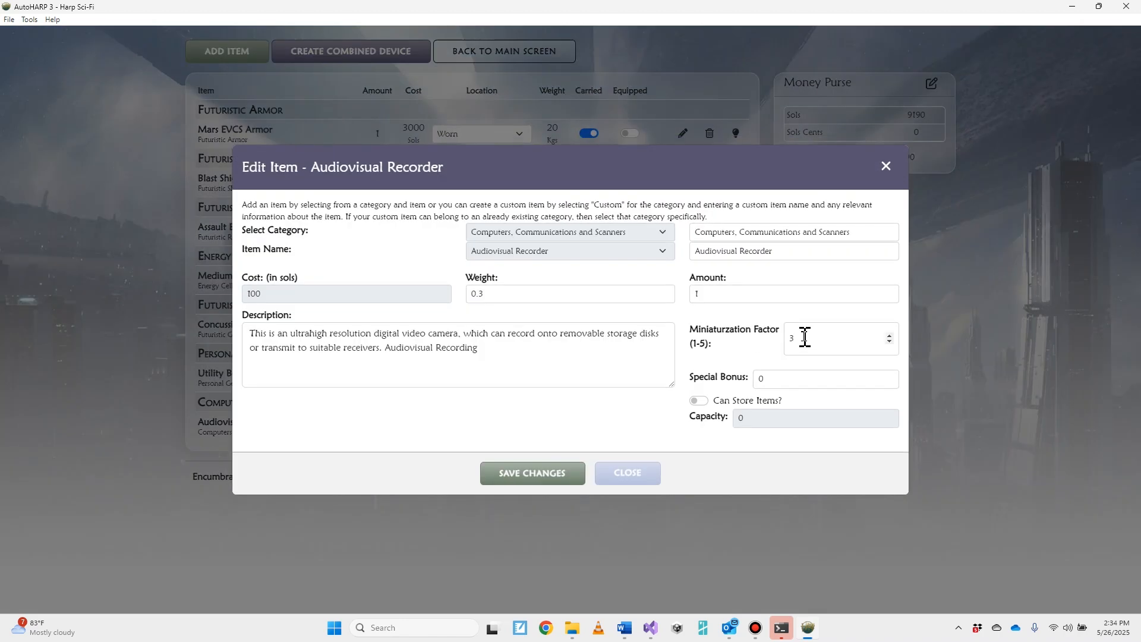
pyautogui.click(630, 473)
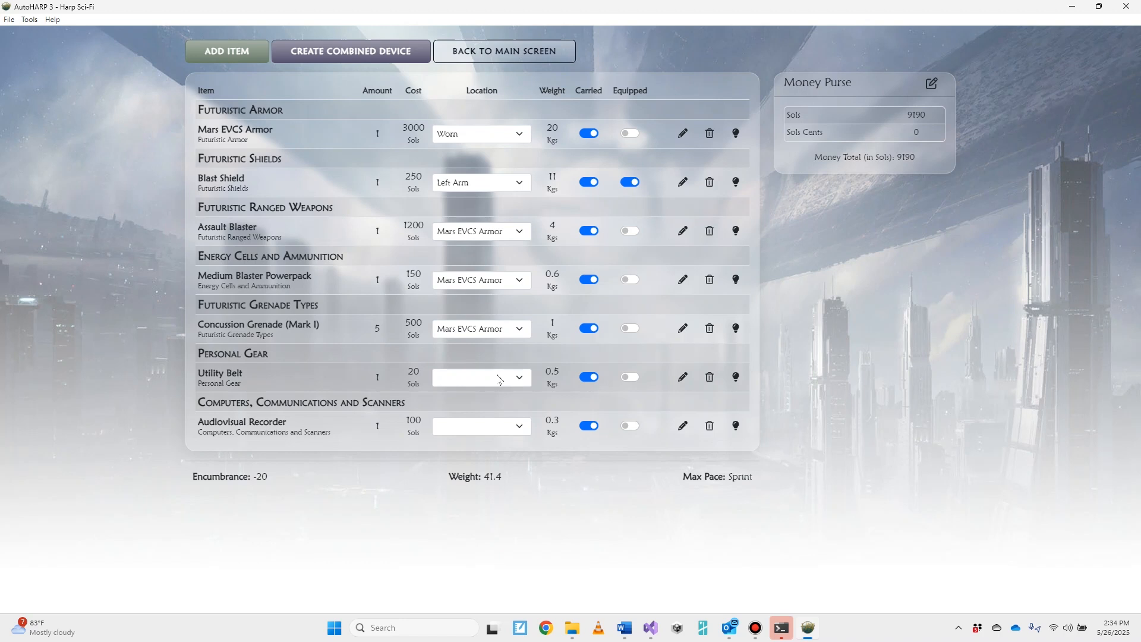
# Step: Allow the Utility Belt to store items with a capacity of 10 and save the changes
pyautogui.click(683, 378)
pyautogui.click(698, 400)
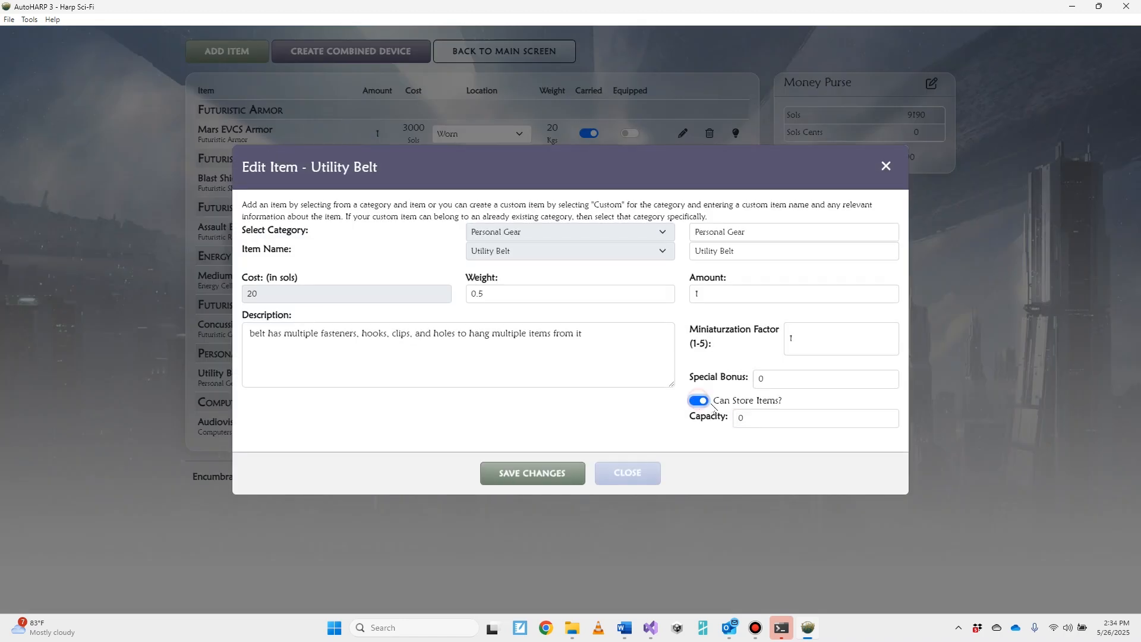
pyautogui.click(751, 417)
pyautogui.press('BackSpace')
pyautogui.write('10')
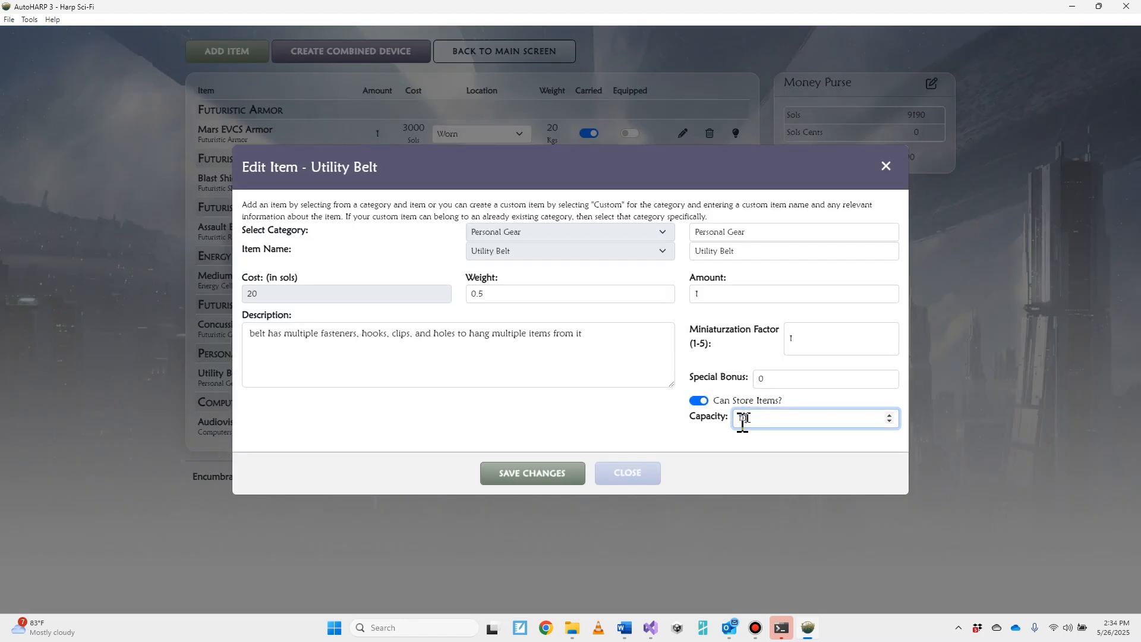
pyautogui.click(549, 472)
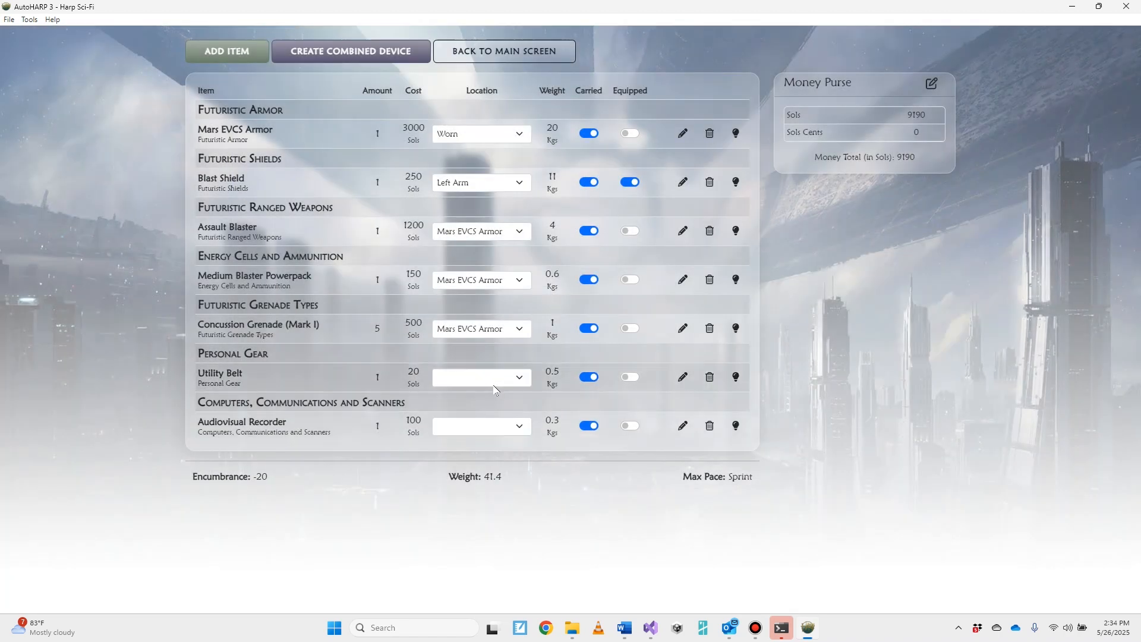
# Step: Set the Utility Belt's location to Waist and the Audiovisual Recorder's location to Utility Belt
pyautogui.click(494, 385)
pyautogui.scroll(-3, 502, 545)
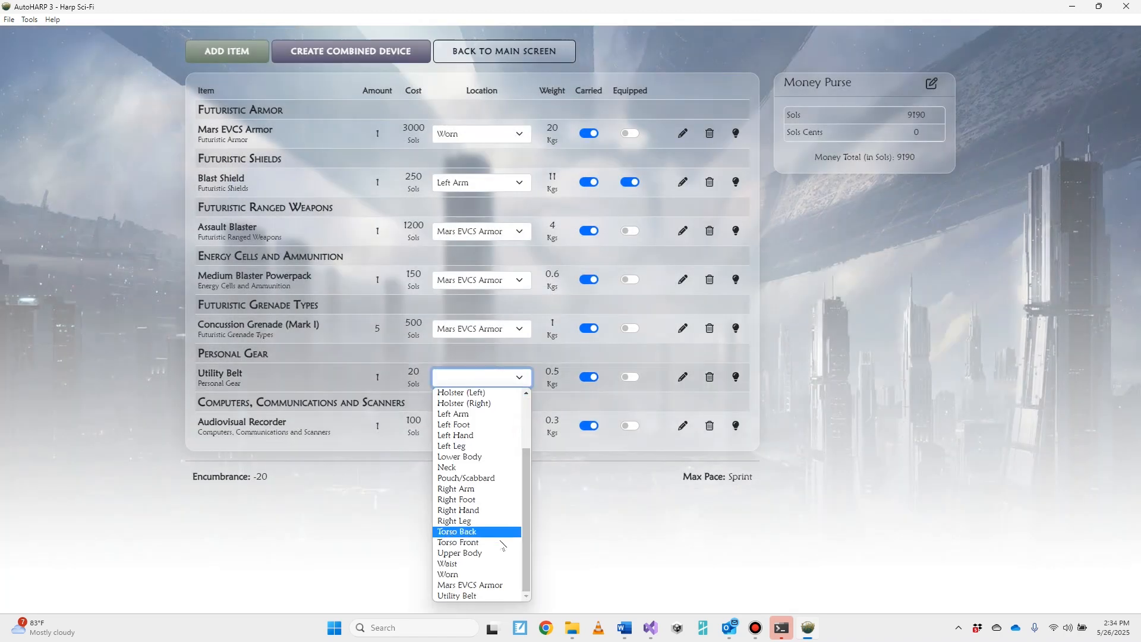
pyautogui.click(483, 564)
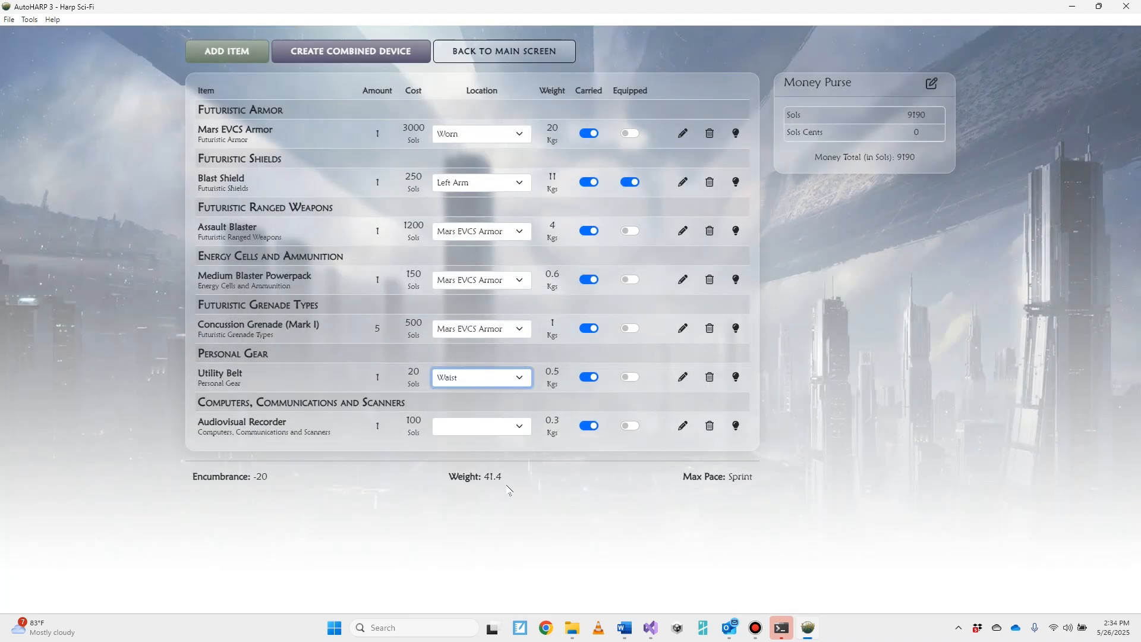
pyautogui.click(515, 432)
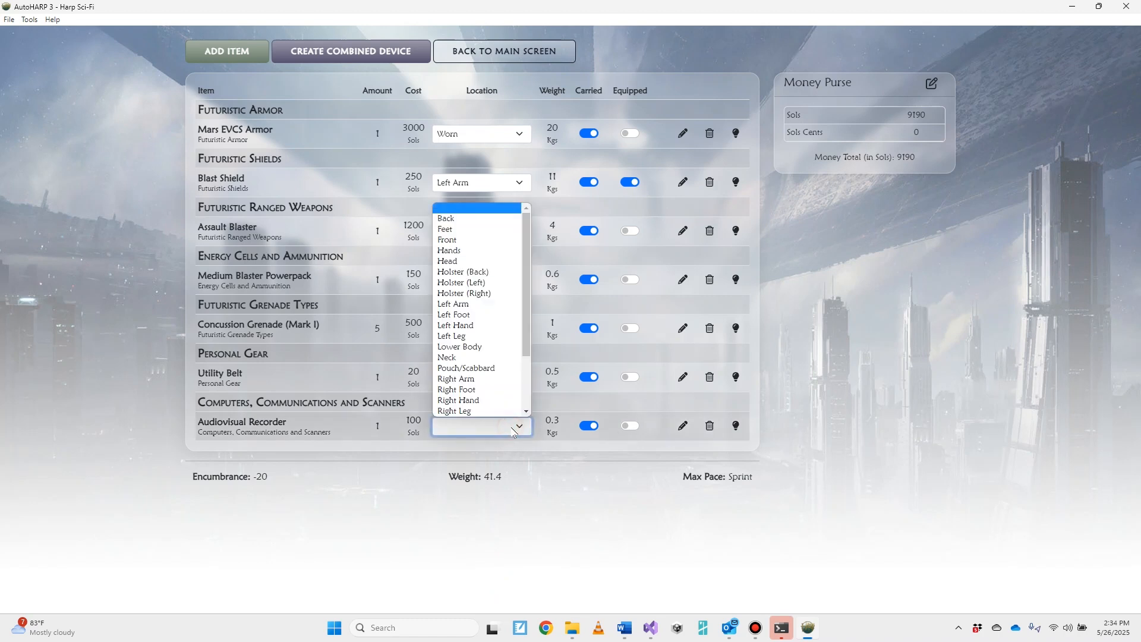
pyautogui.scroll(-3, 481, 404)
pyautogui.click(481, 411)
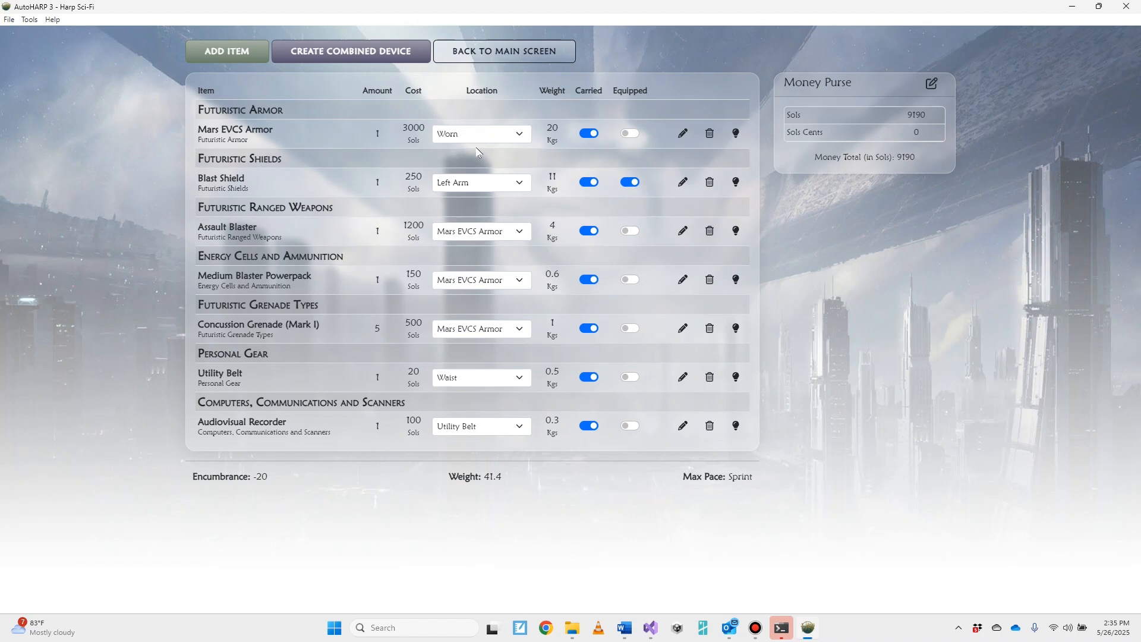
# Step: Start a new combined device and name it Aliens Gun
pyautogui.click(319, 55)
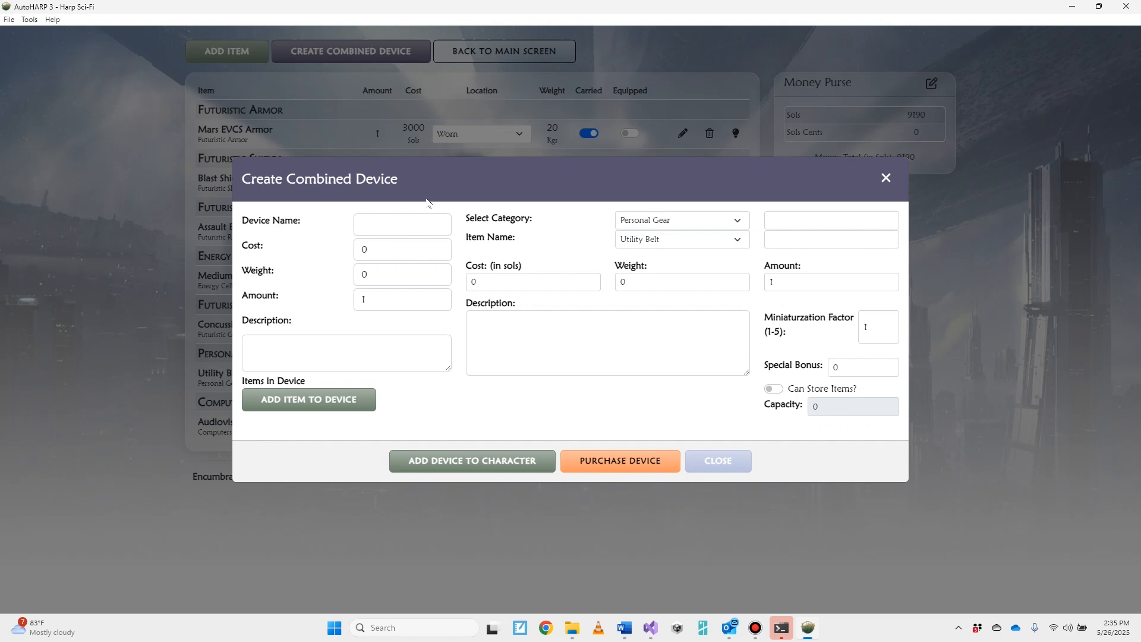
pyautogui.click(391, 223)
pyautogui.write('Aliens Gun')
# Step: Add the Assault Blaster from Futuristic Ranged Weapons, group 2 Handed Energy, to the device, including its required Medium Blaster Powerpack
pyautogui.click(667, 221)
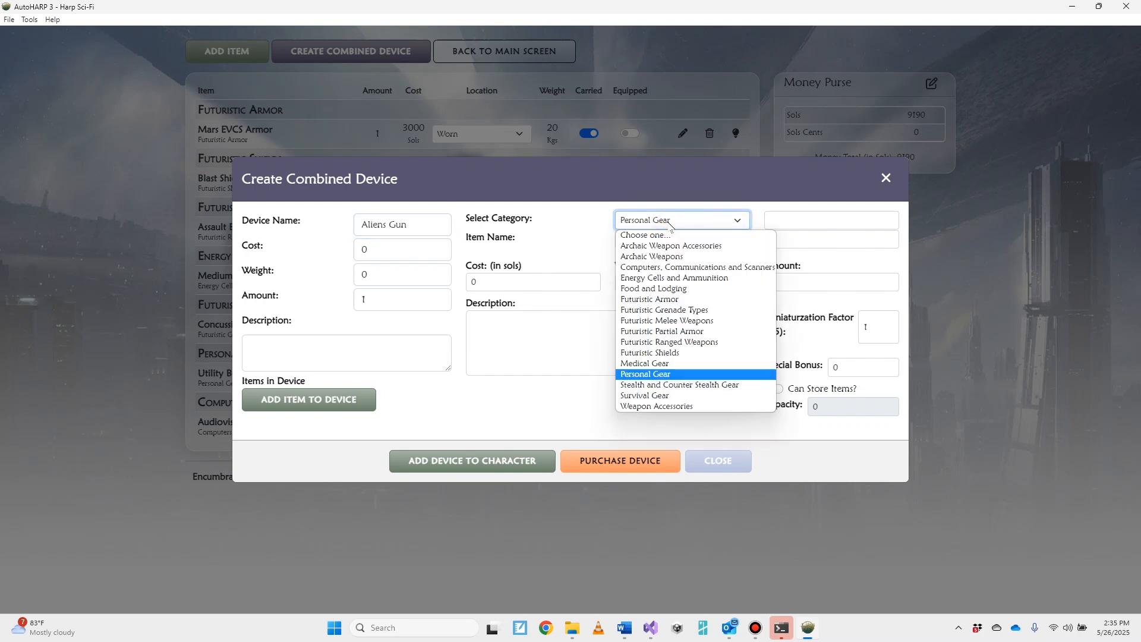
pyautogui.click(687, 342)
pyautogui.click(692, 229)
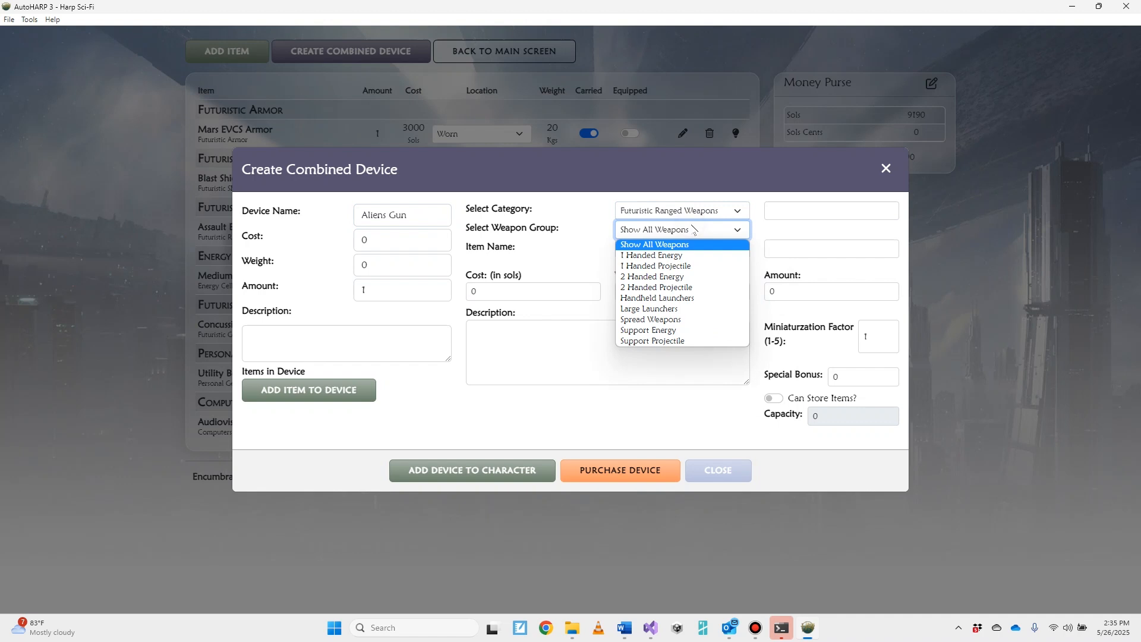
pyautogui.click(682, 278)
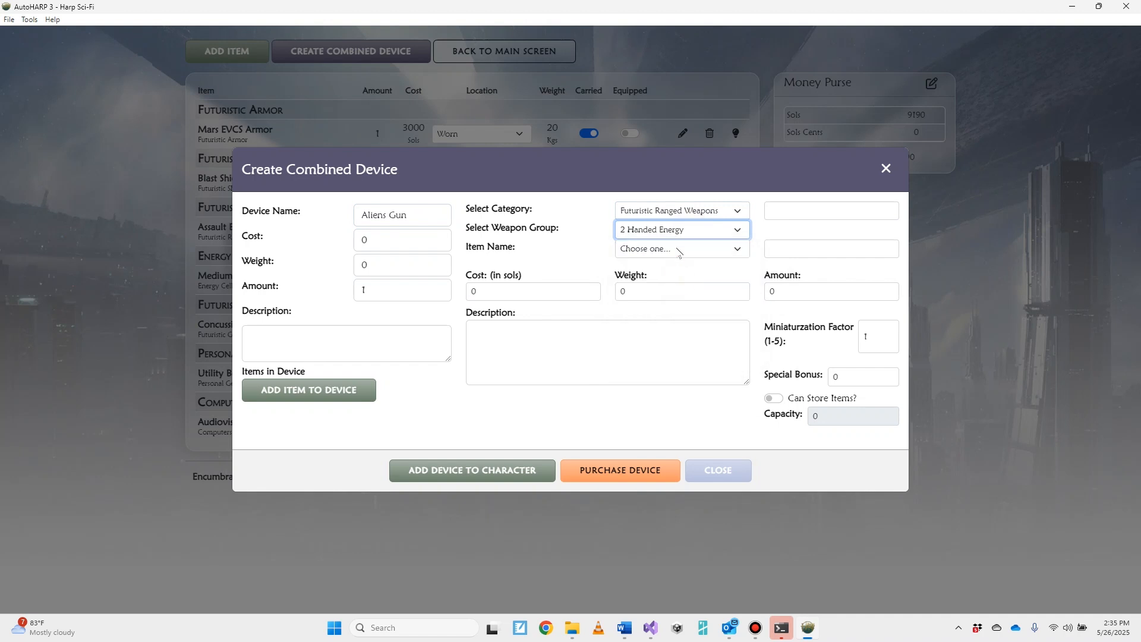
pyautogui.click(679, 250)
pyautogui.click(673, 274)
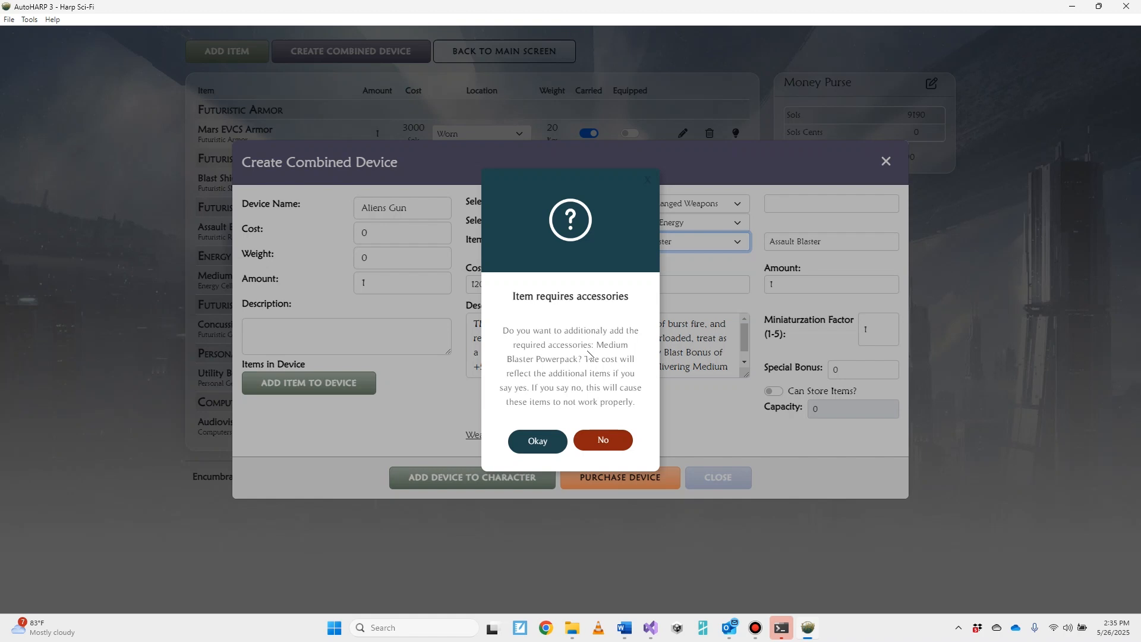
pyautogui.click(537, 441)
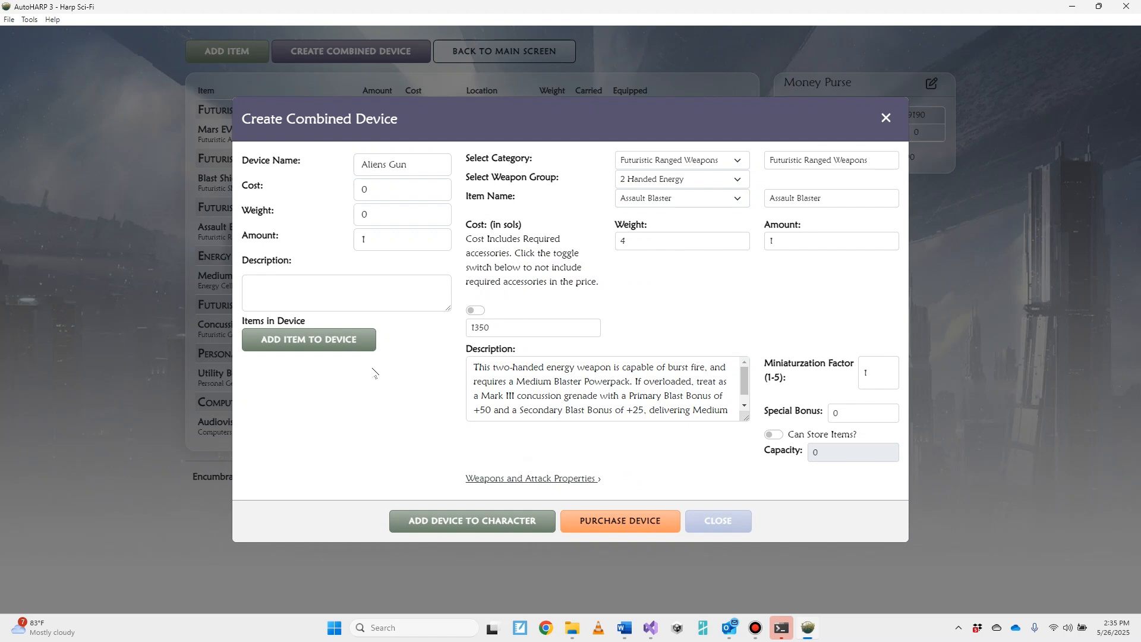
pyautogui.click(319, 342)
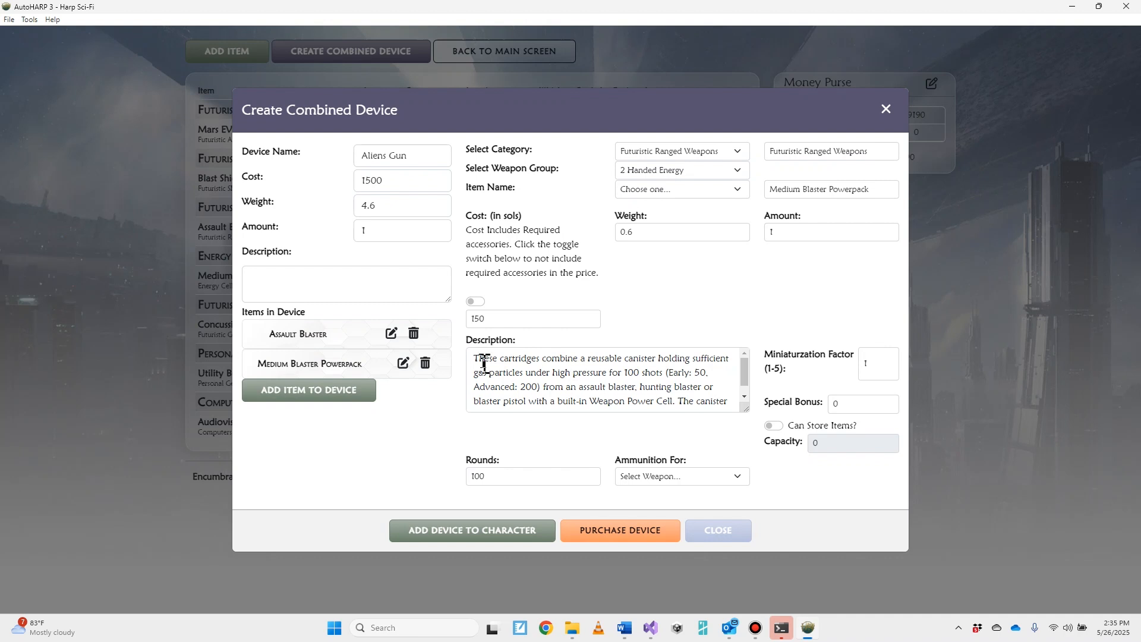
# Step: Add the Grenade Launcher from Futuristic Ranged Weapons, group Handheld Launchers, to the Aliens Gun device
pyautogui.click(690, 156)
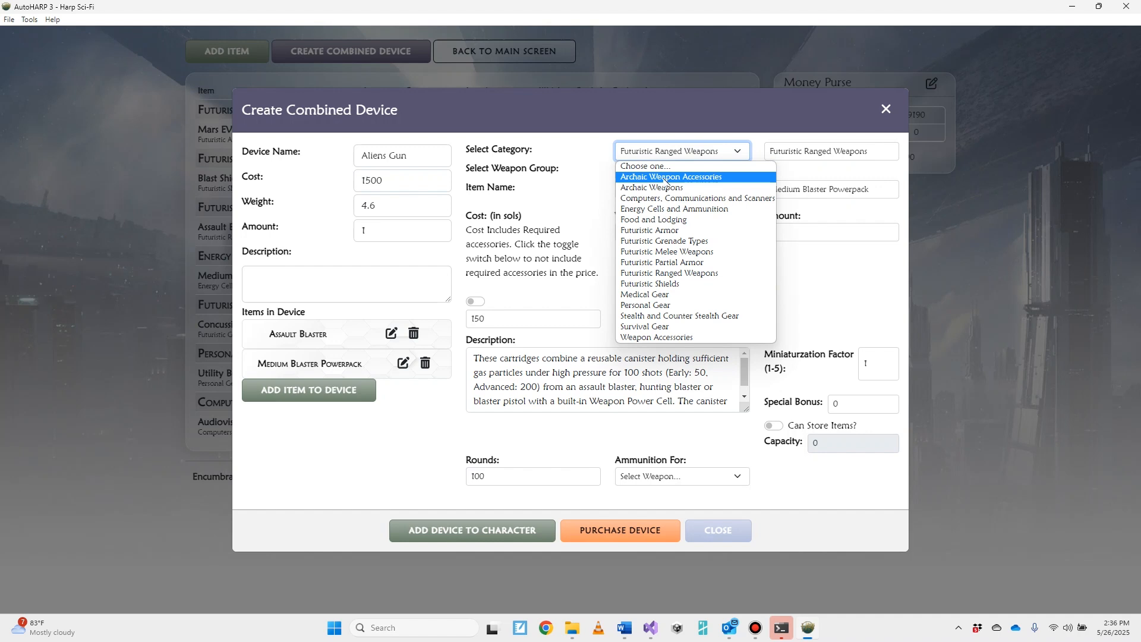
pyautogui.click(662, 273)
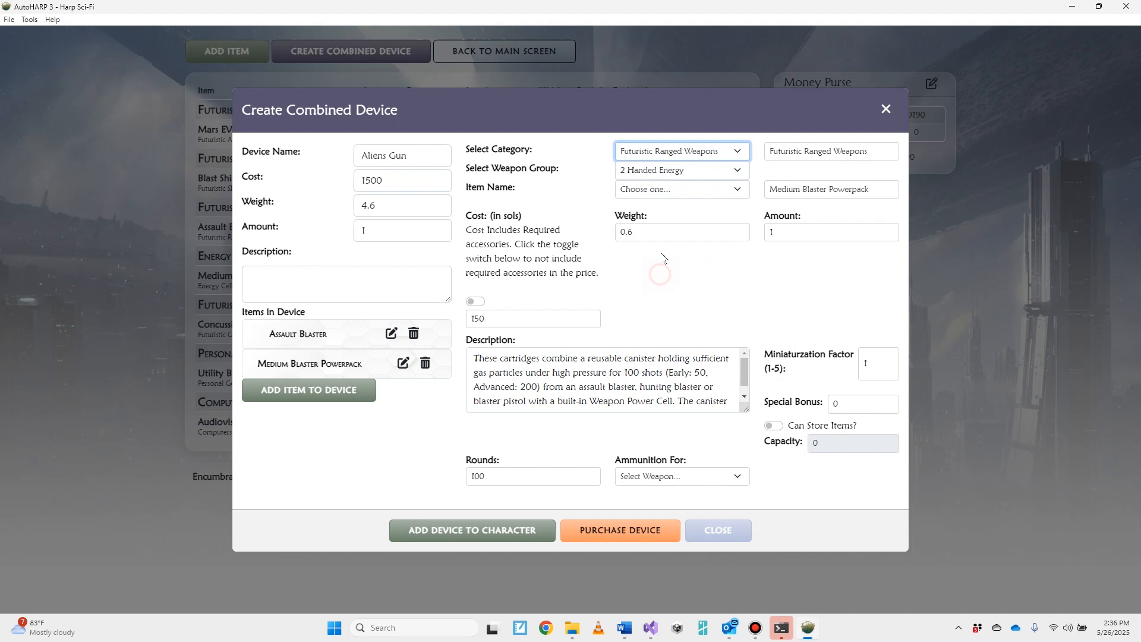
pyautogui.click(670, 172)
pyautogui.click(664, 234)
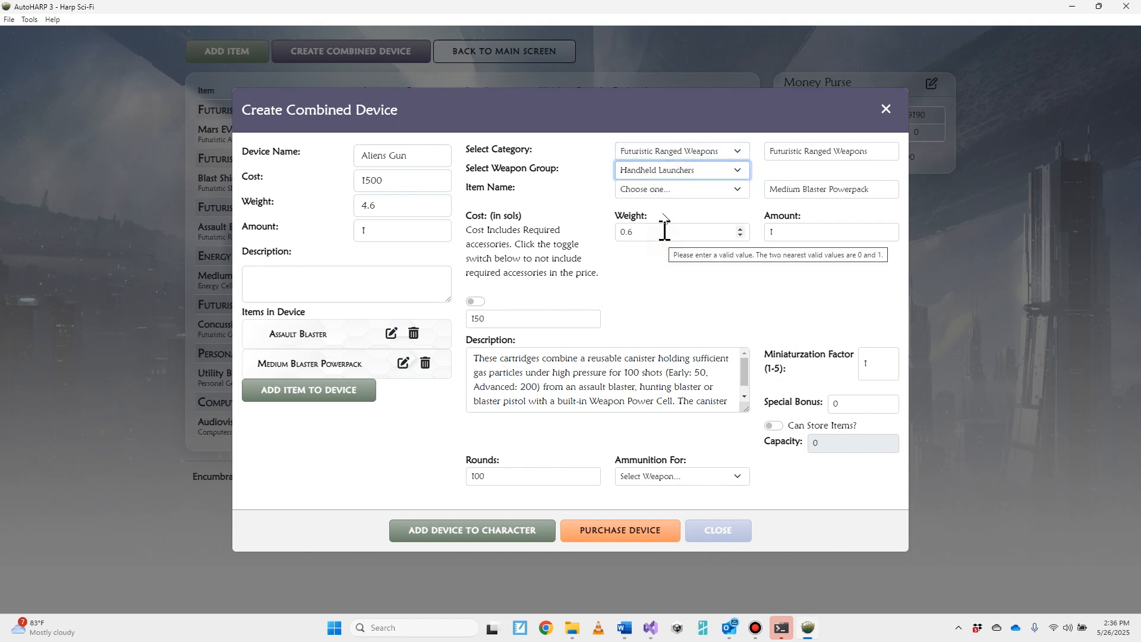
pyautogui.click(664, 190)
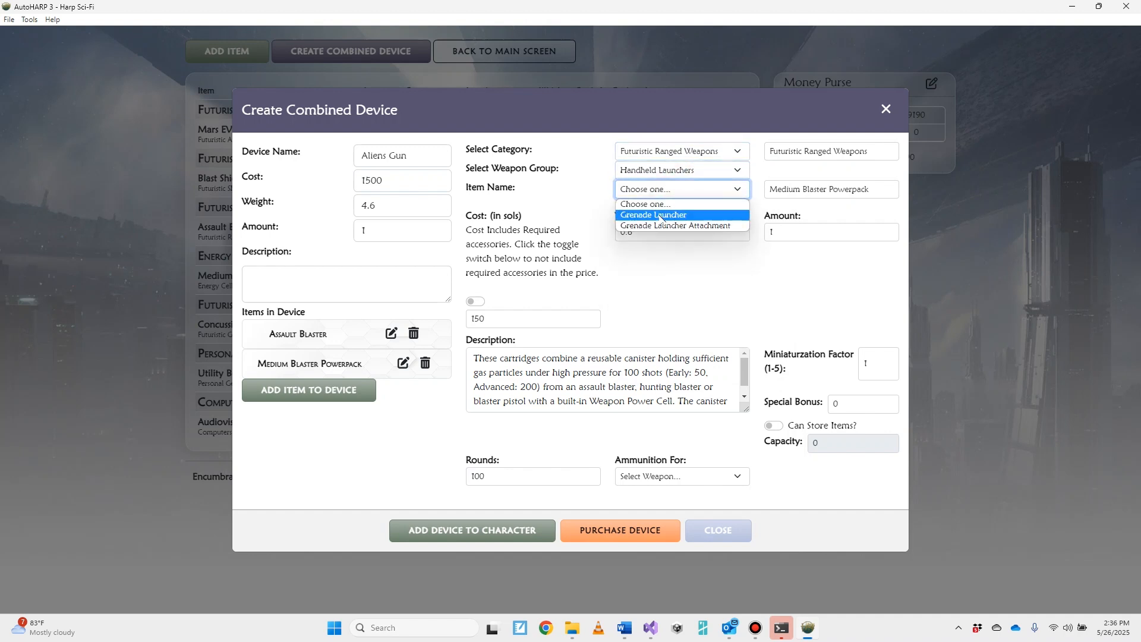
pyautogui.click(660, 215)
pyautogui.click(325, 401)
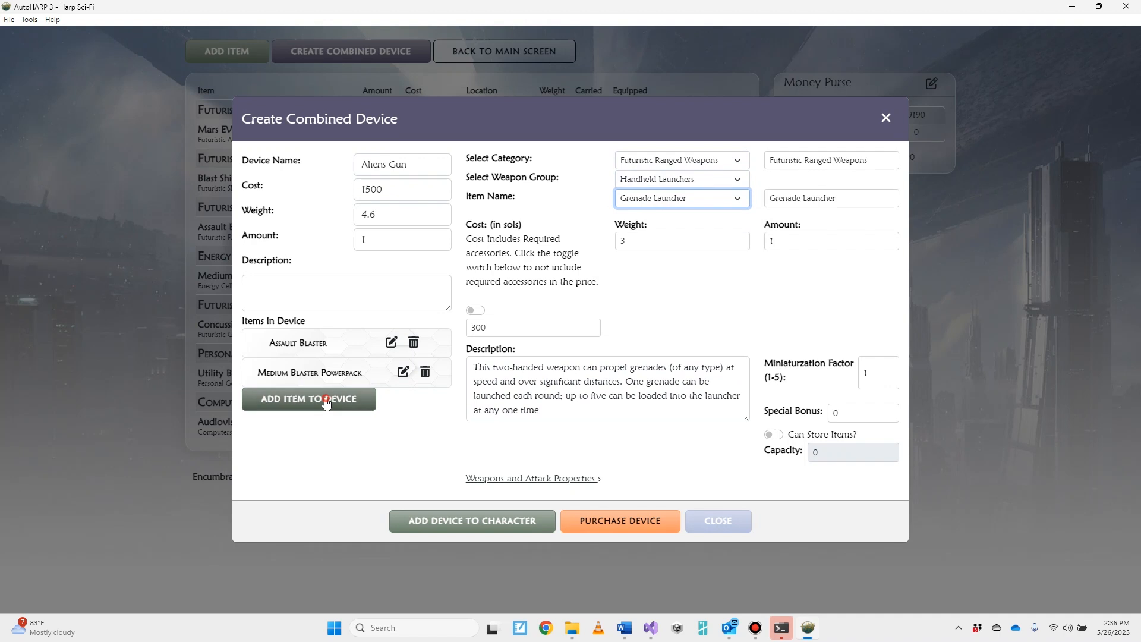
# Step: Add the Flame Repeater from the Spread Weapons group to the device, including its required Medium Plasmapack
pyautogui.click(662, 179)
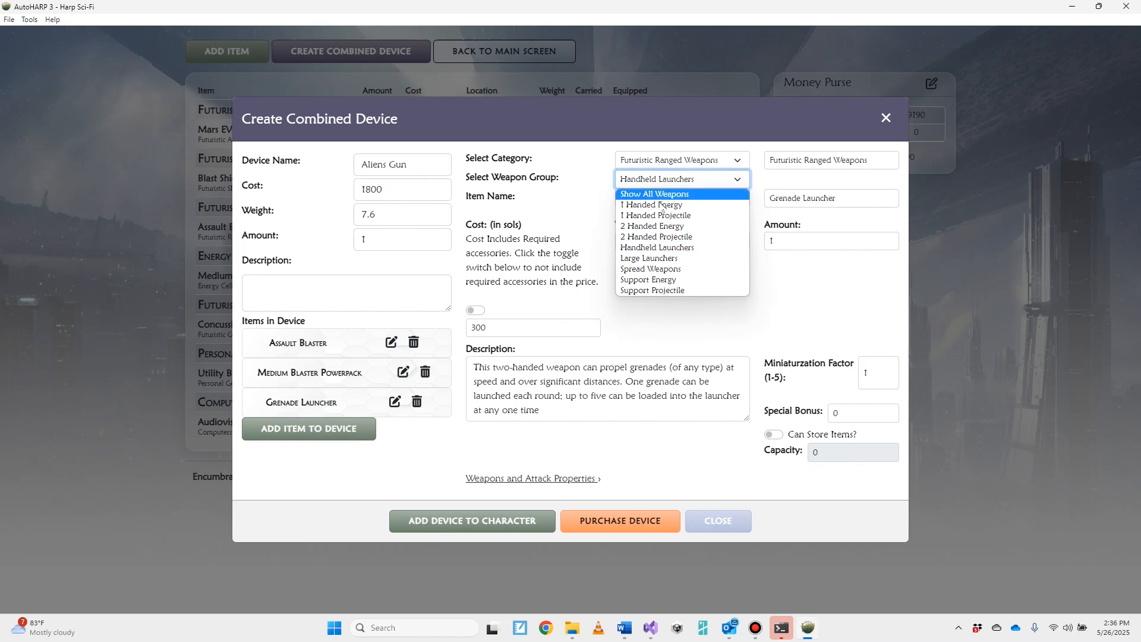
pyautogui.click(653, 269)
pyautogui.click(665, 201)
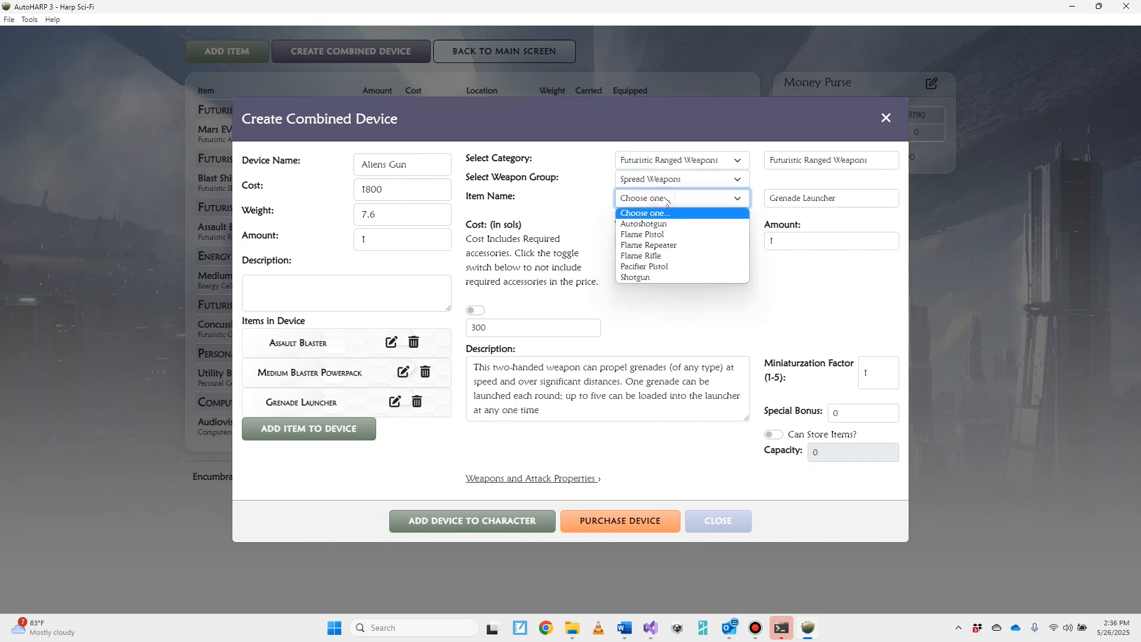
pyautogui.click(685, 246)
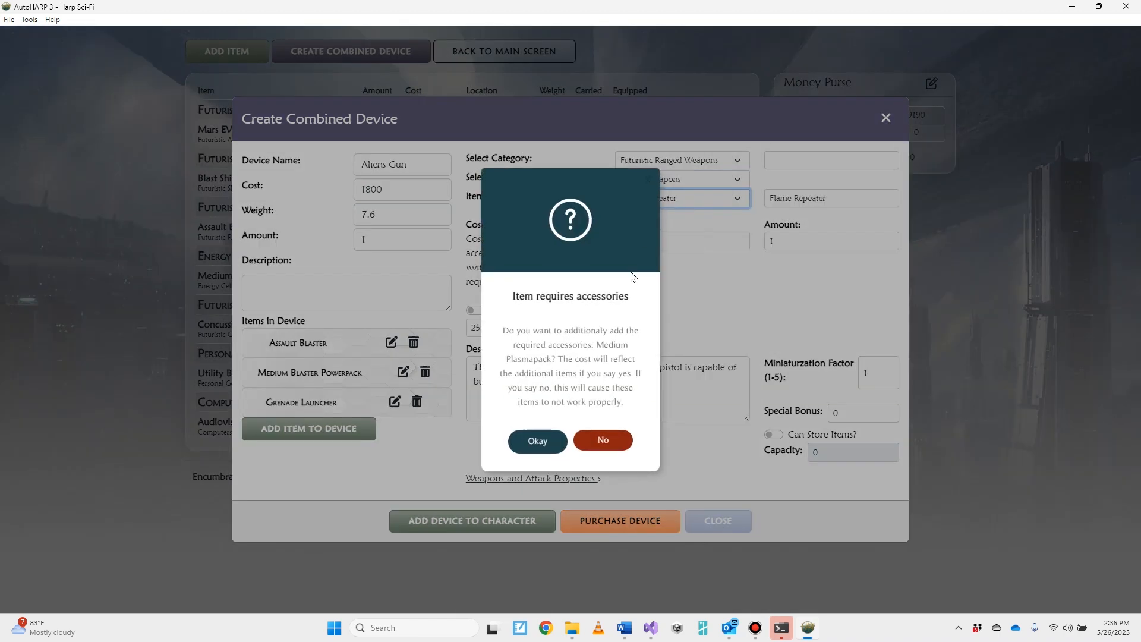
pyautogui.click(548, 442)
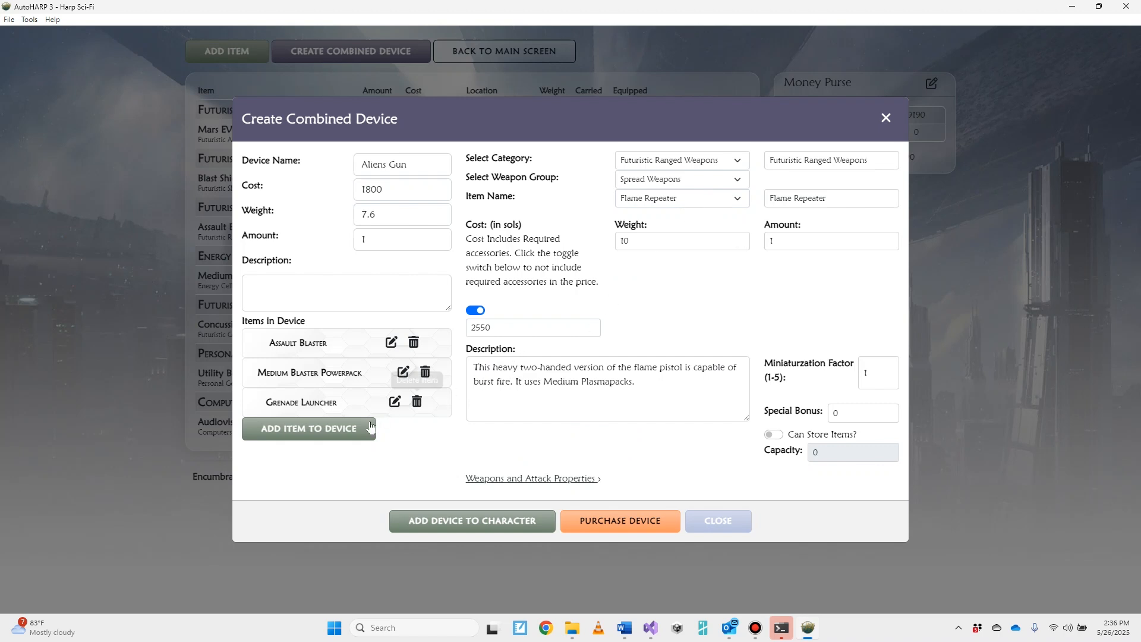
pyautogui.click(343, 430)
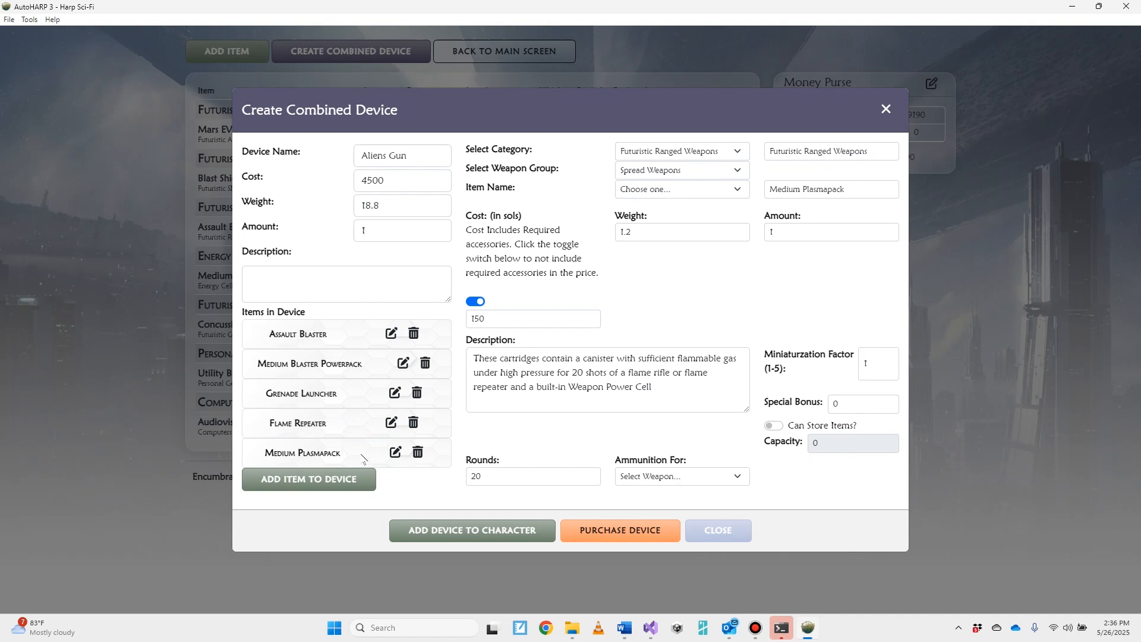
# Step: Add the Holographic Sight from Weapon Accessories to the device, including its required Utility Power Minicell
pyautogui.click(667, 153)
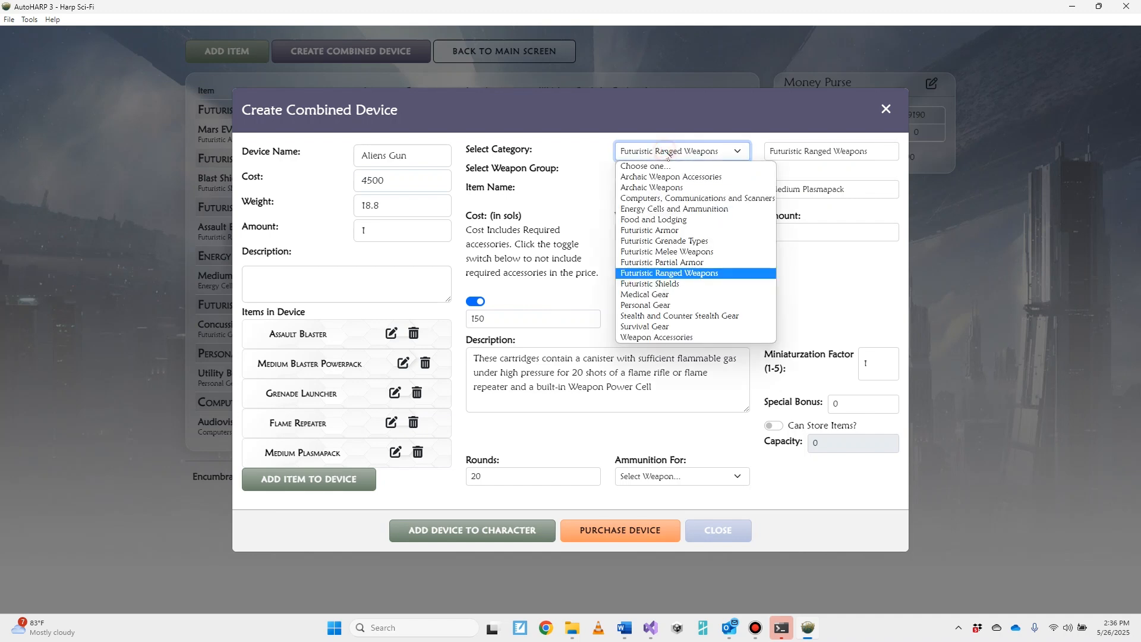
pyautogui.click(665, 337)
pyautogui.click(667, 174)
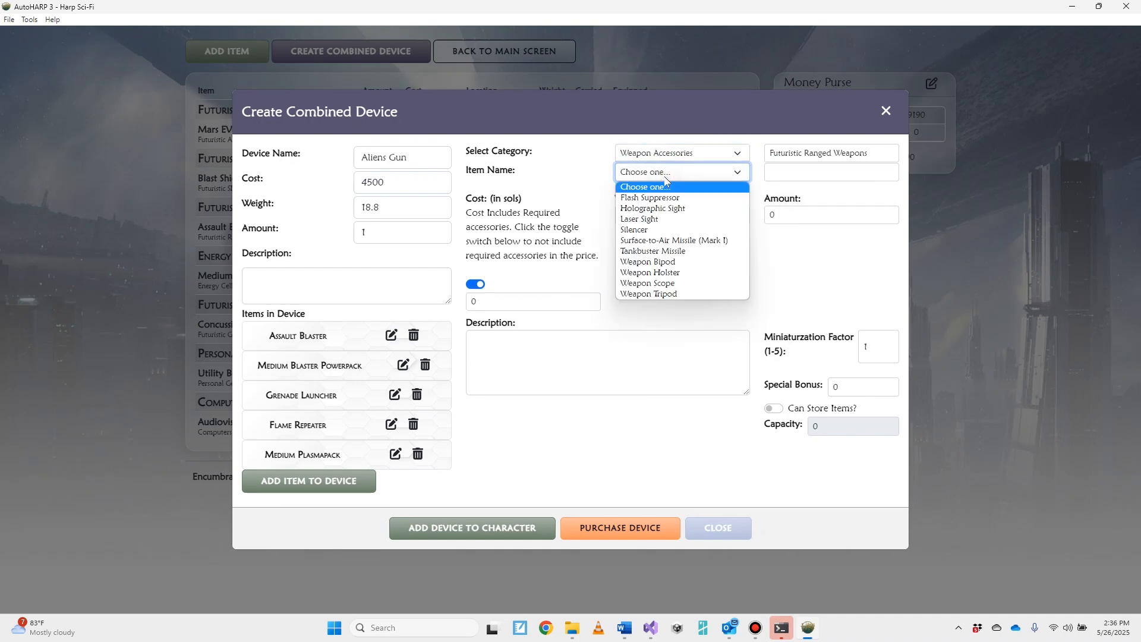
pyautogui.click(665, 209)
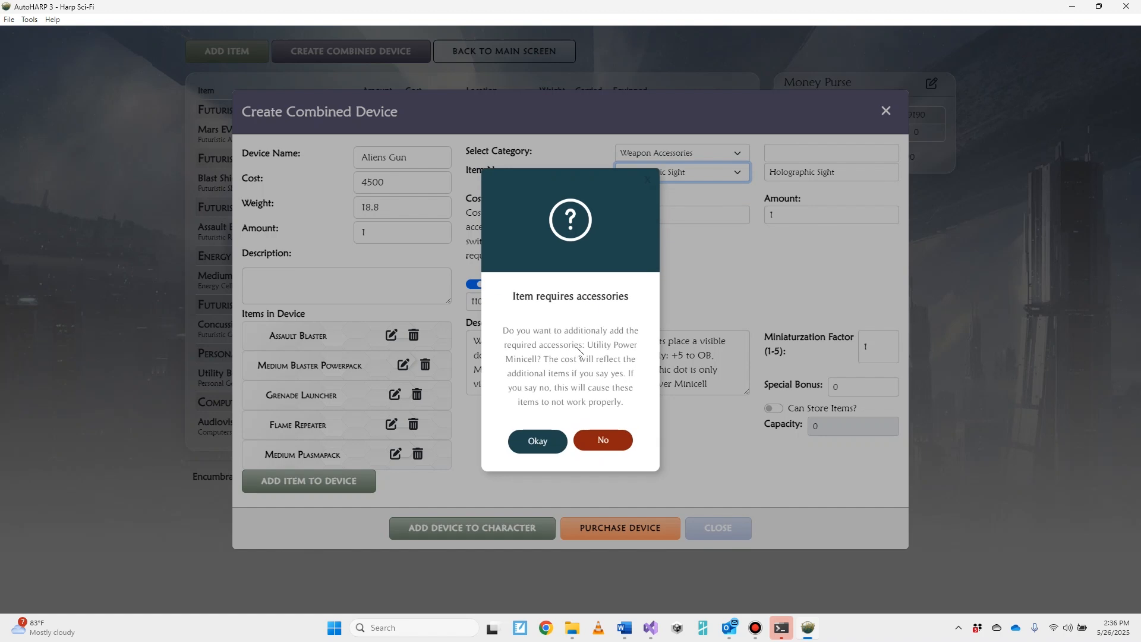
pyautogui.click(535, 438)
pyautogui.click(333, 479)
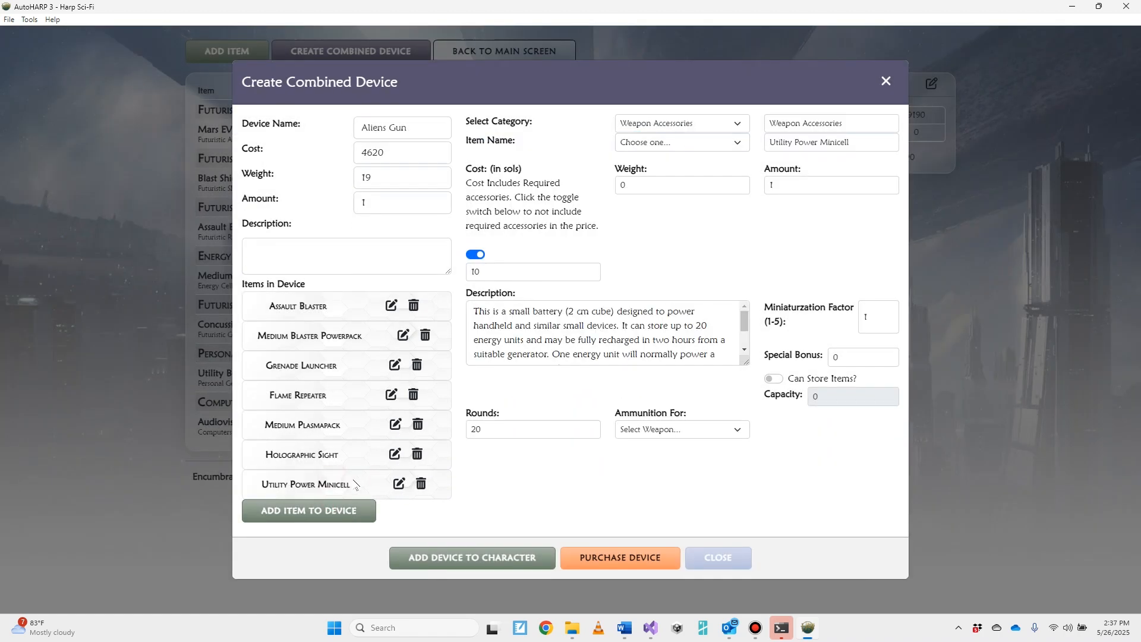
# Step: Add the Weapon Scope from Weapon Accessories to the device
pyautogui.click(666, 144)
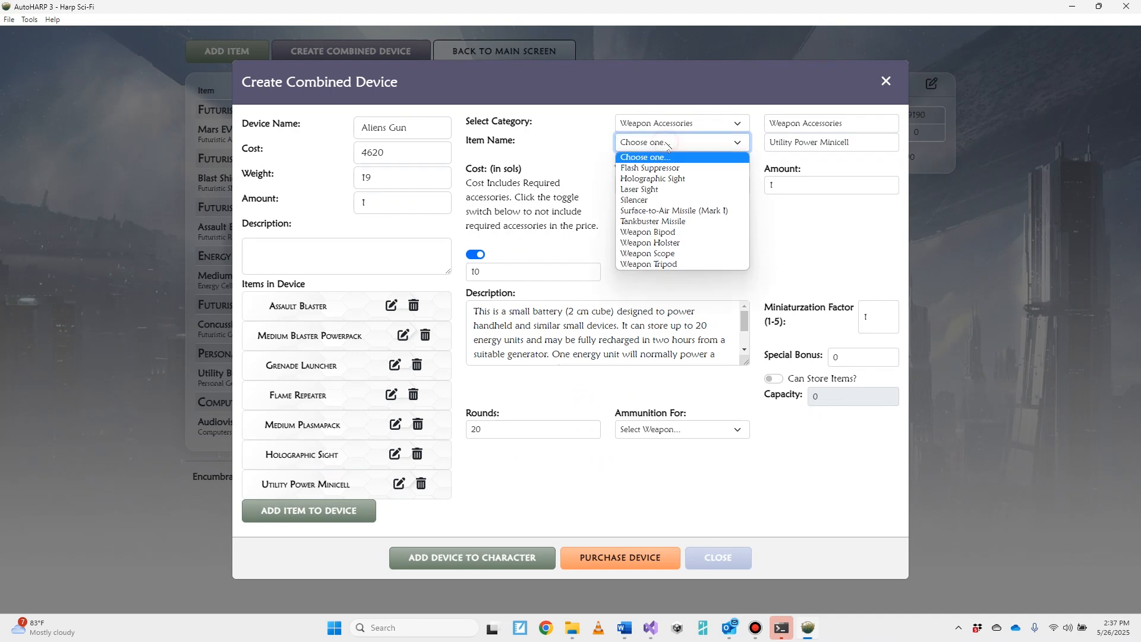
pyautogui.click(677, 253)
pyautogui.click(311, 509)
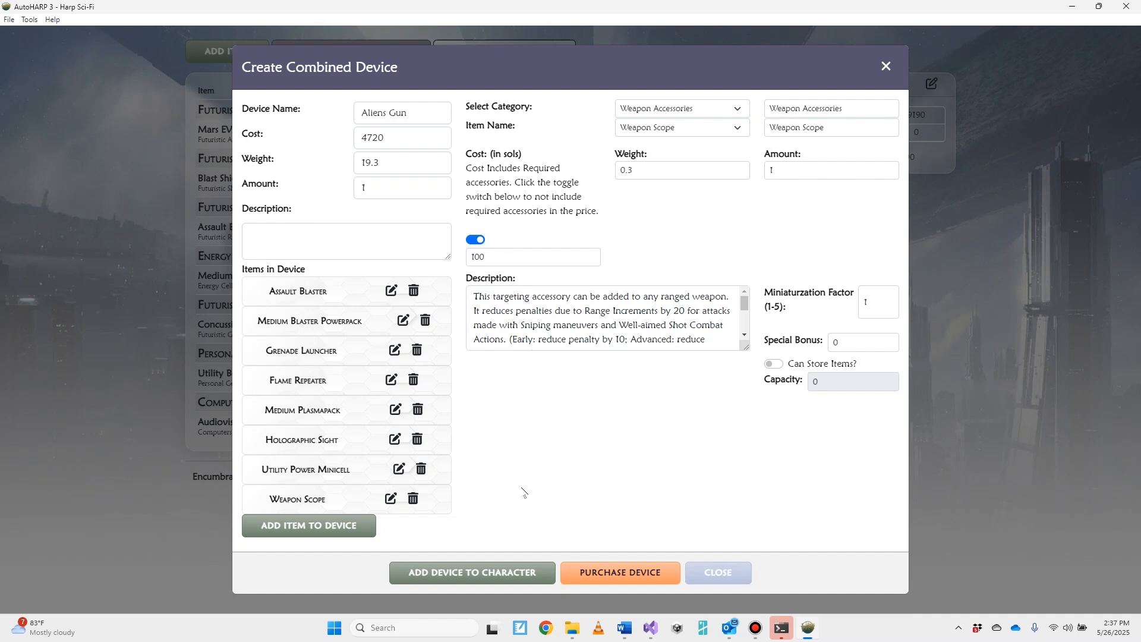
# Step: Purchase the Aliens Gun combined device with its description left blank and return to the item list
pyautogui.click(305, 230)
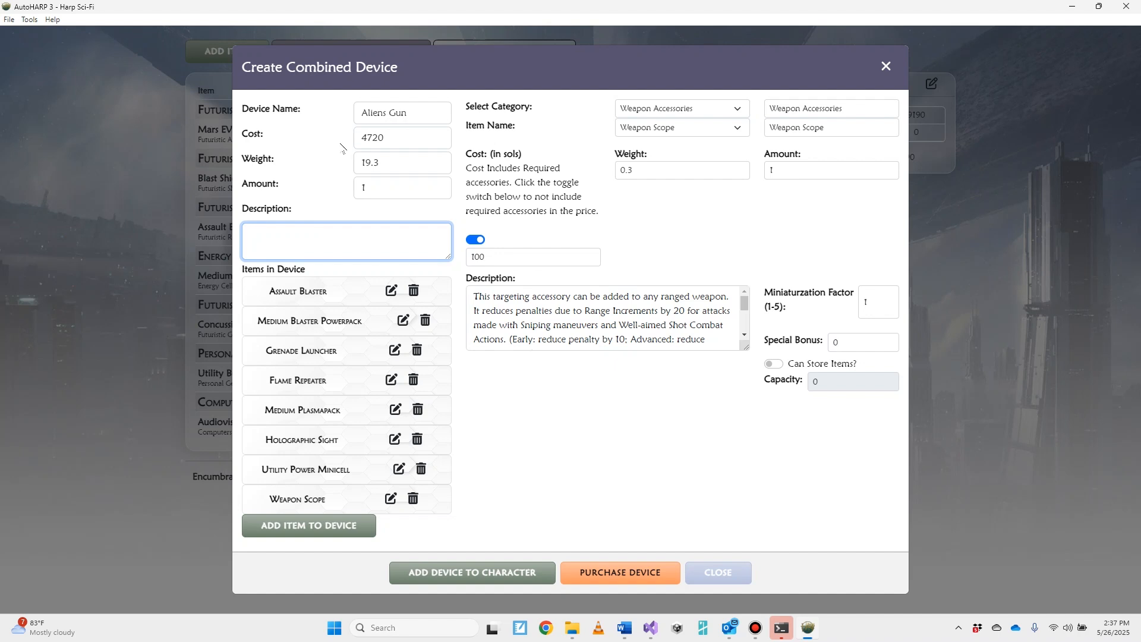
pyautogui.click(629, 572)
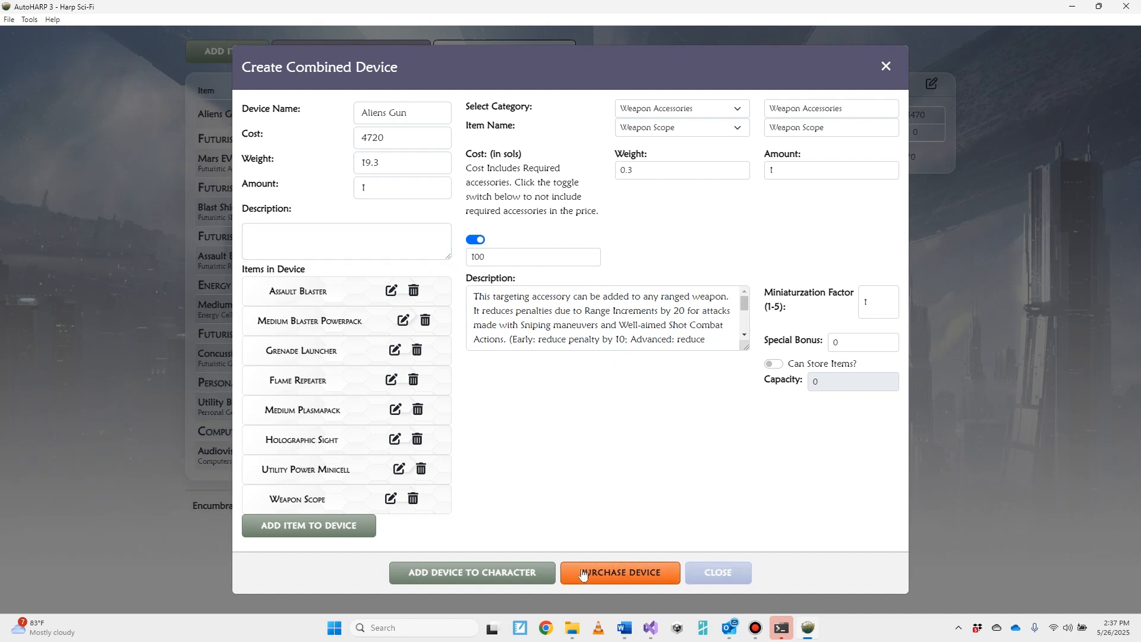
pyautogui.click(721, 581)
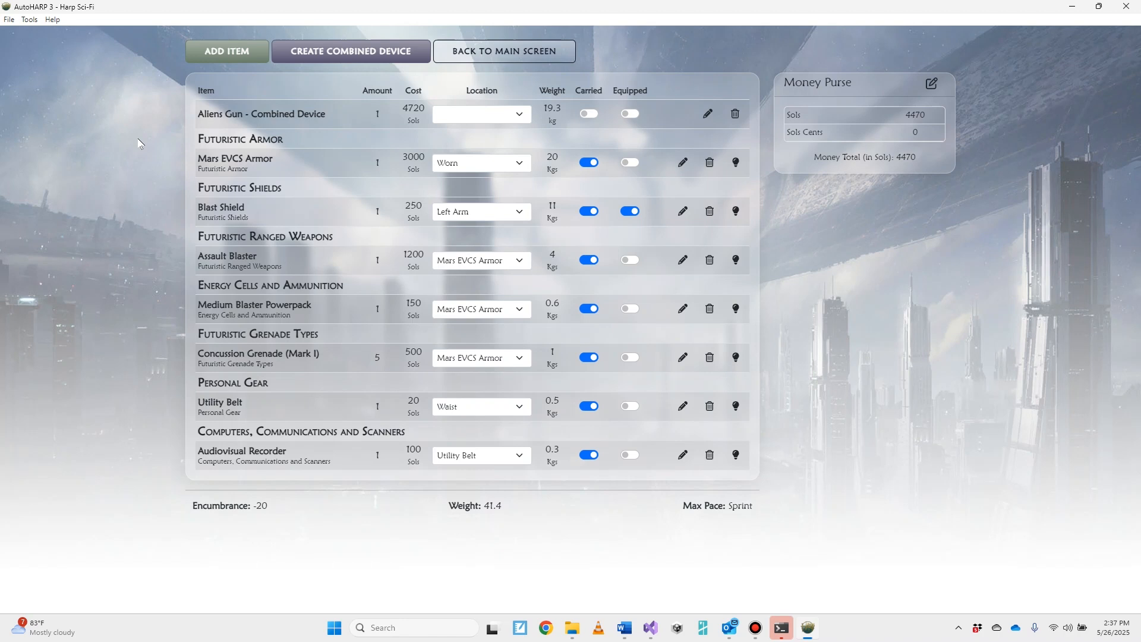
# Step: Open the Aliens Gun for editing, inspect its Flame Repeater without adding accessories, and close without saving
pyautogui.click(708, 114)
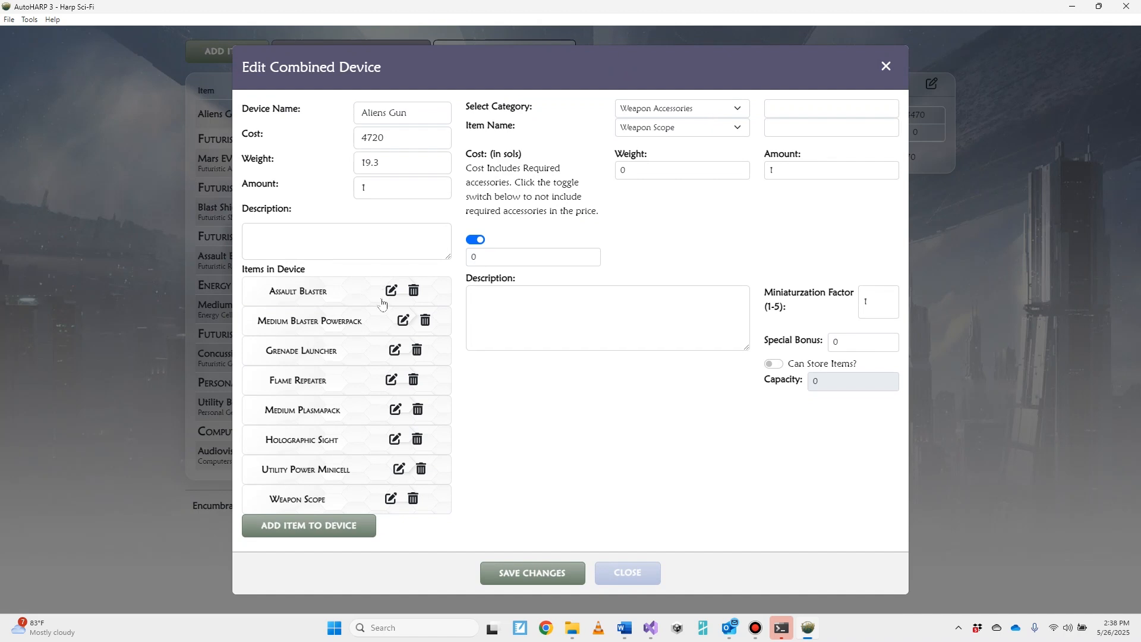
pyautogui.click(391, 381)
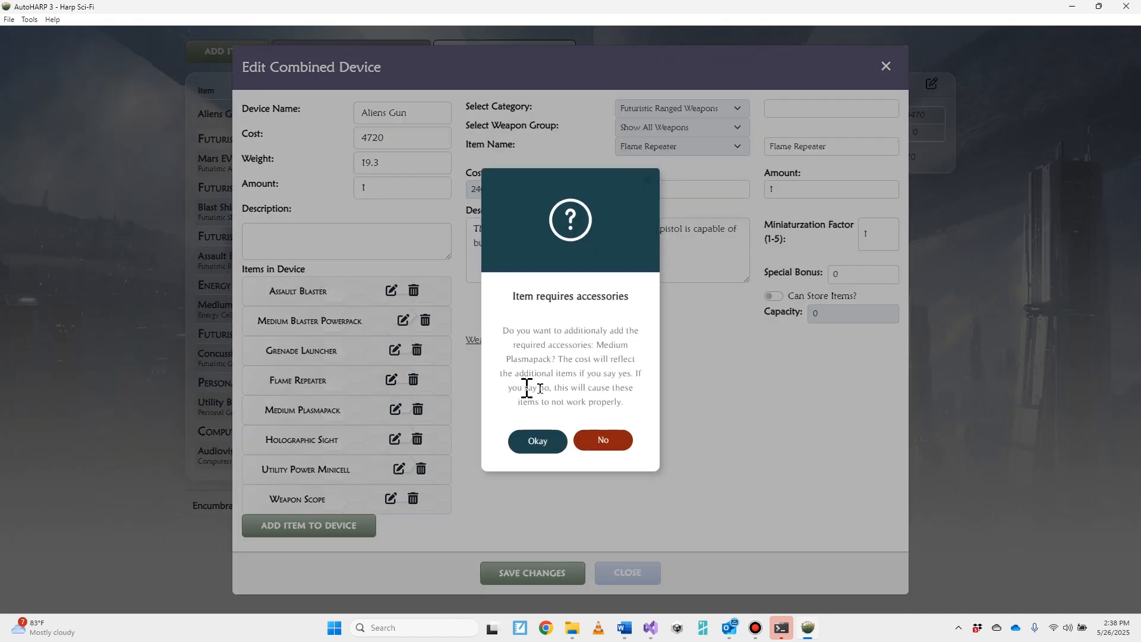
pyautogui.click(600, 438)
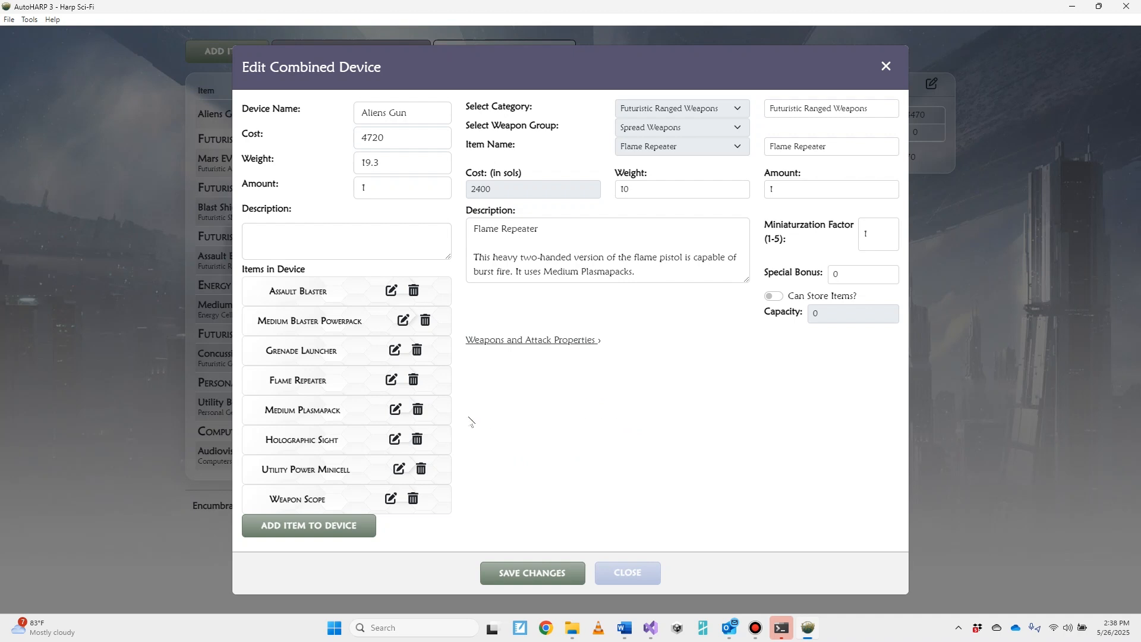
pyautogui.click(645, 572)
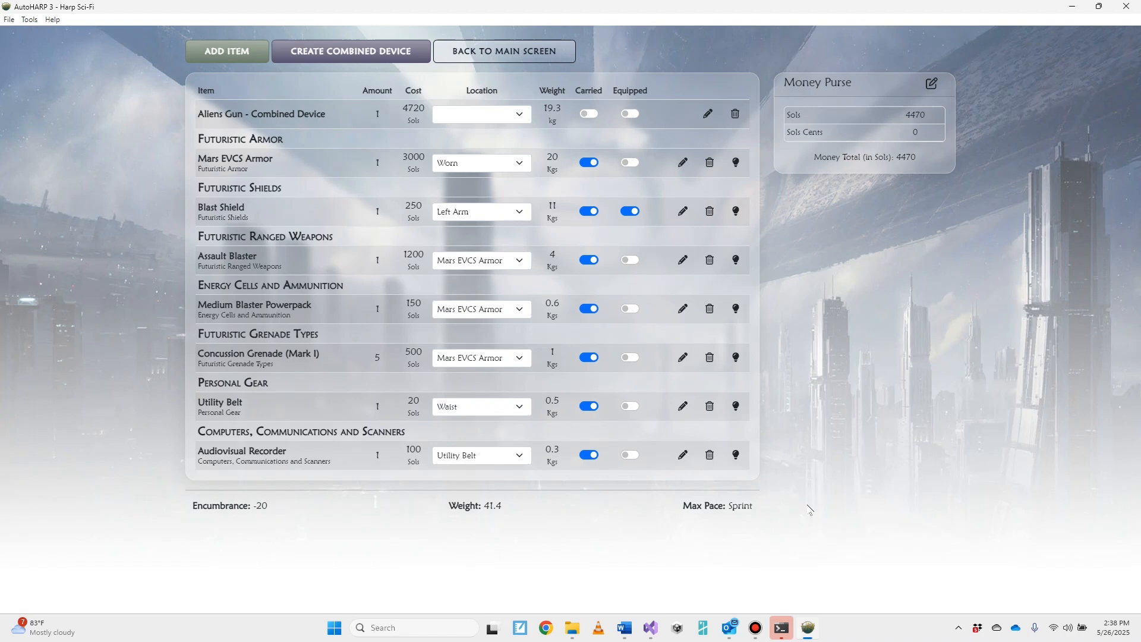
# Step: Return to the character sheet's equipment list and equip the Mars EVCS Armor and the Aliens Gun
pyautogui.click(502, 48)
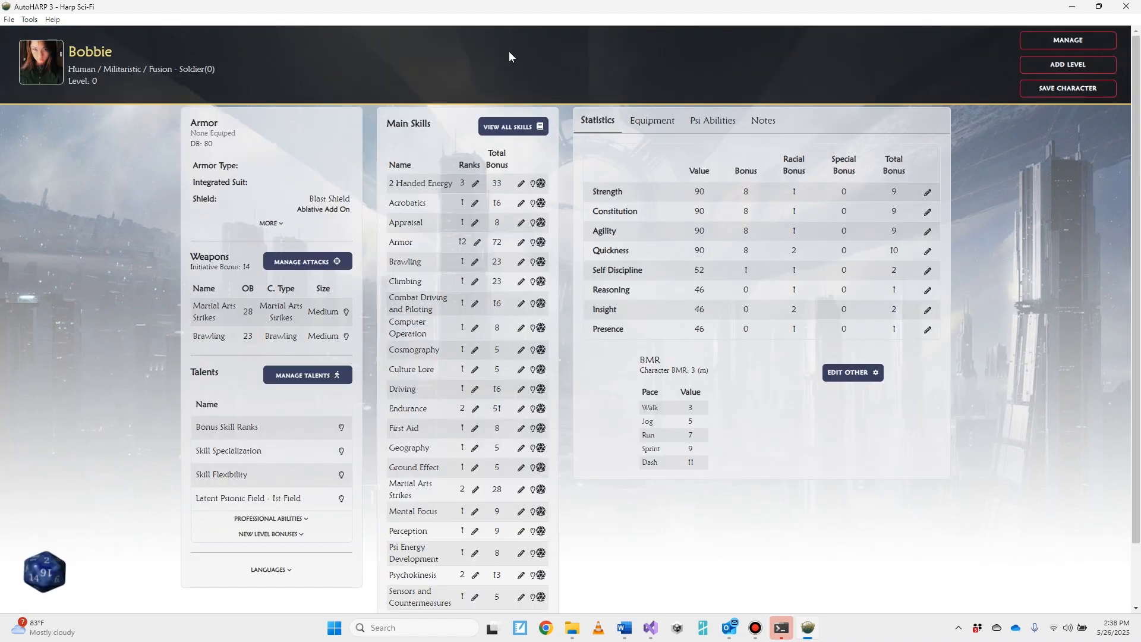
pyautogui.click(659, 123)
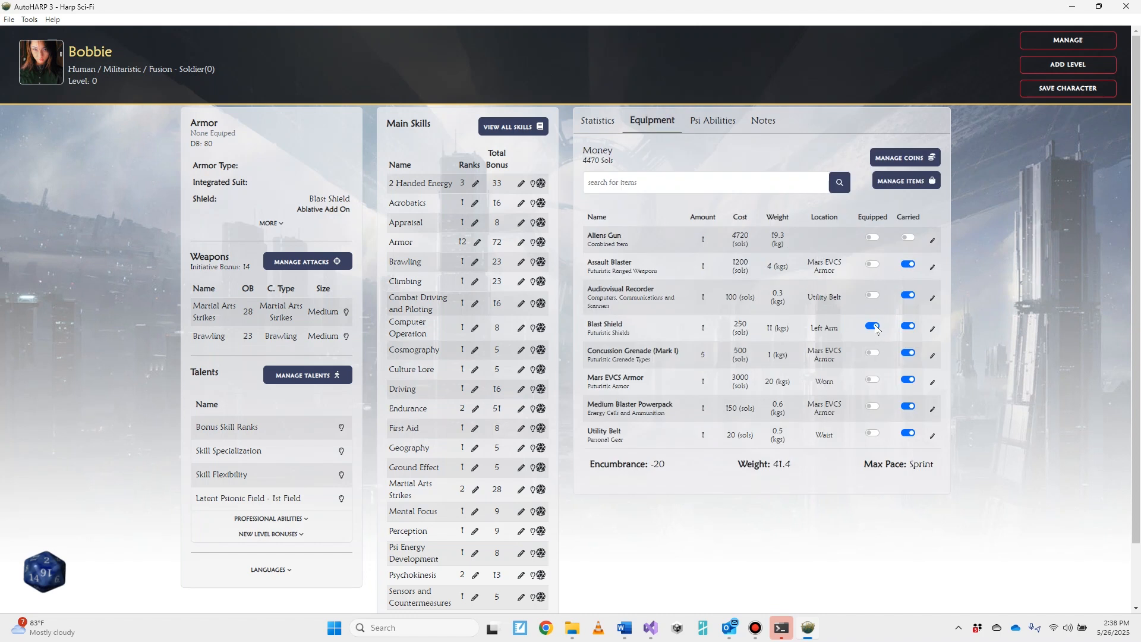
pyautogui.click(874, 381)
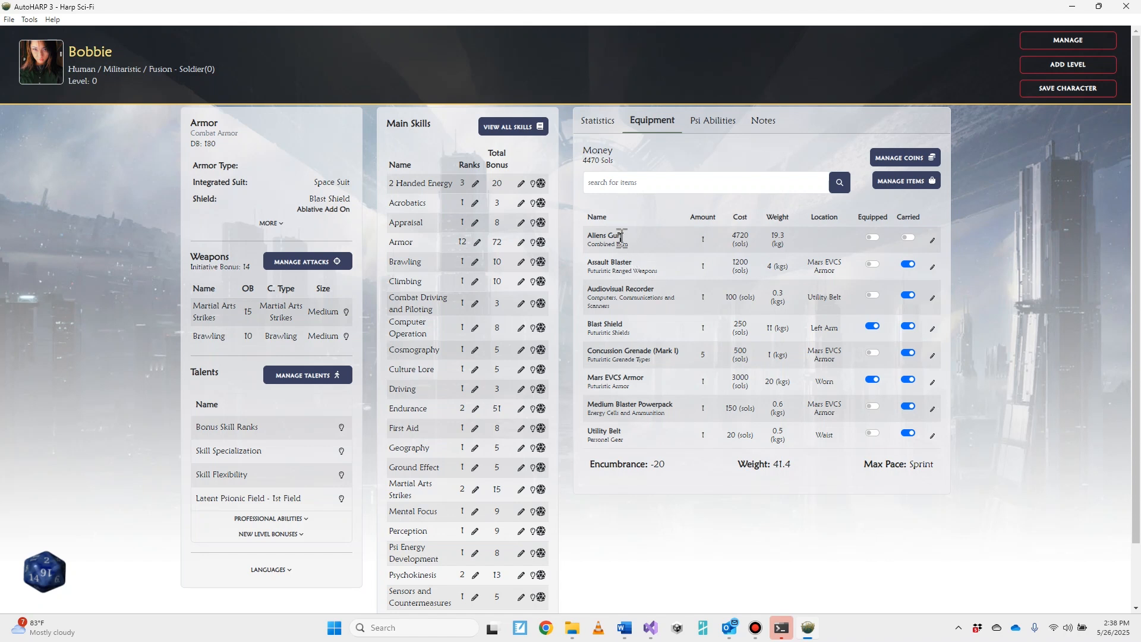
pyautogui.click(872, 237)
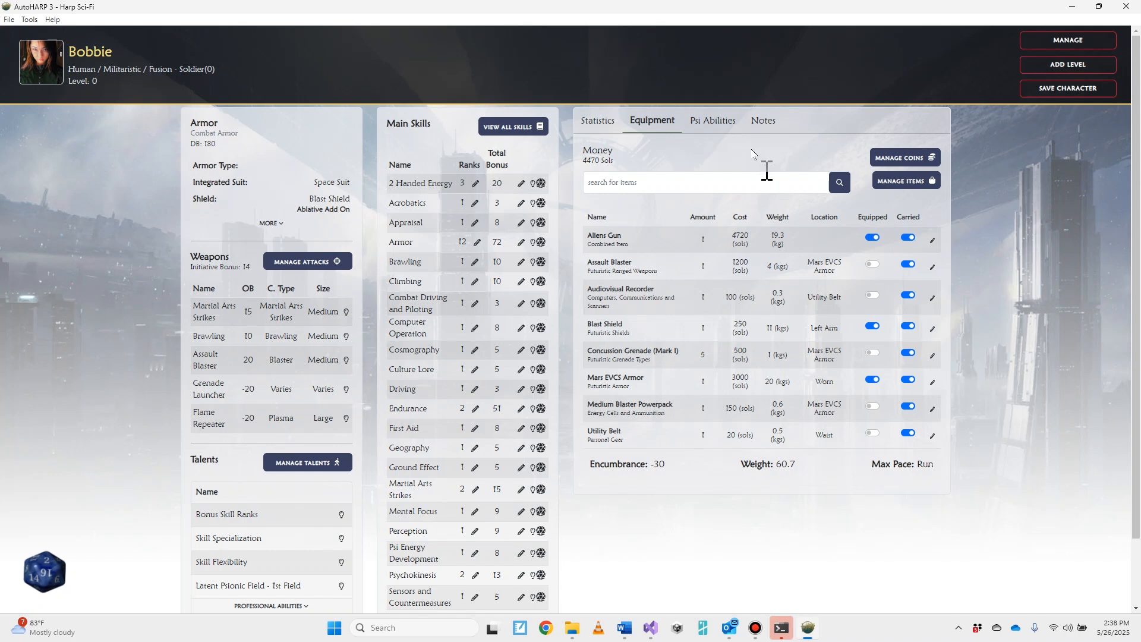
# Step: Show the character's psi abilities, examine the Psychokinesis skill's ranks and bonus, and look through the listed disciplines
pyautogui.click(725, 124)
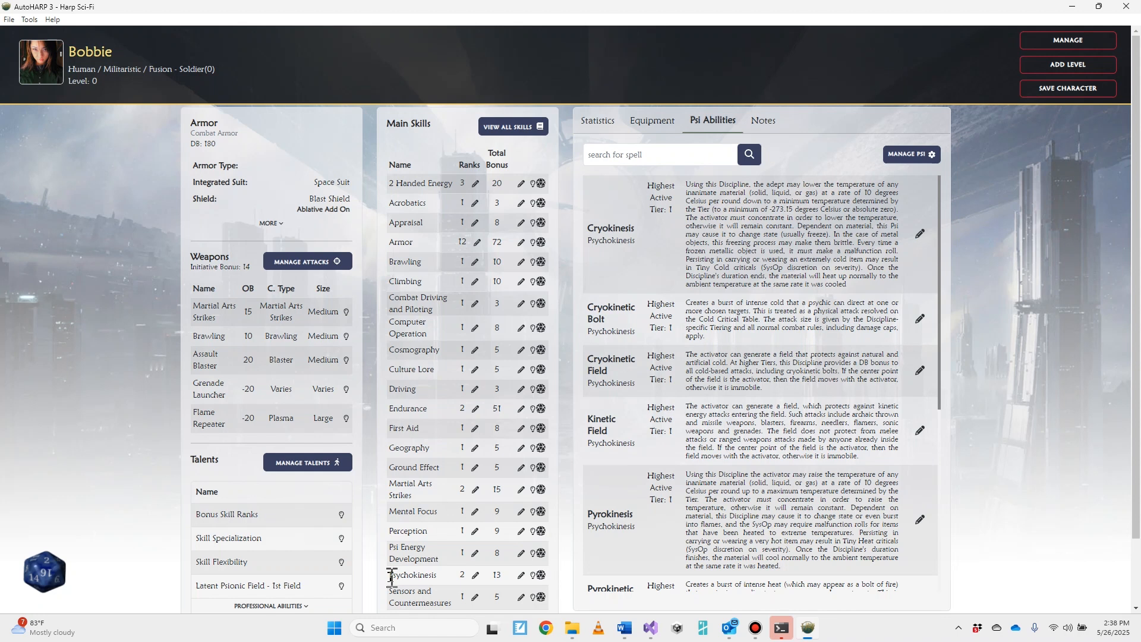
pyautogui.moveTo(392, 575); pyautogui.dragTo(531, 577)
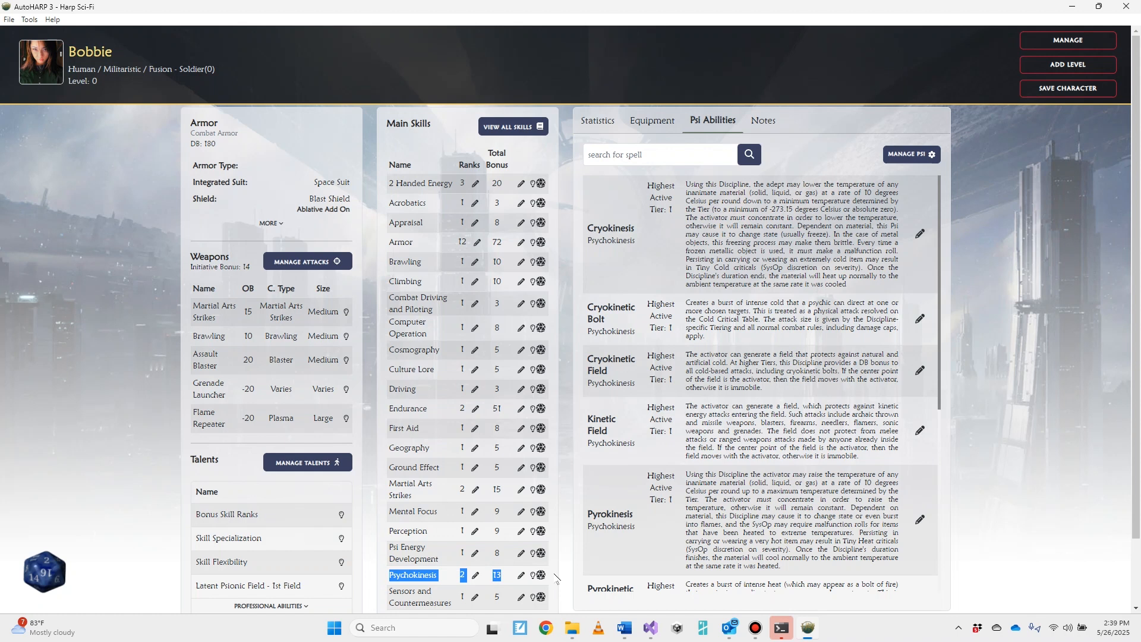
pyautogui.click(557, 578)
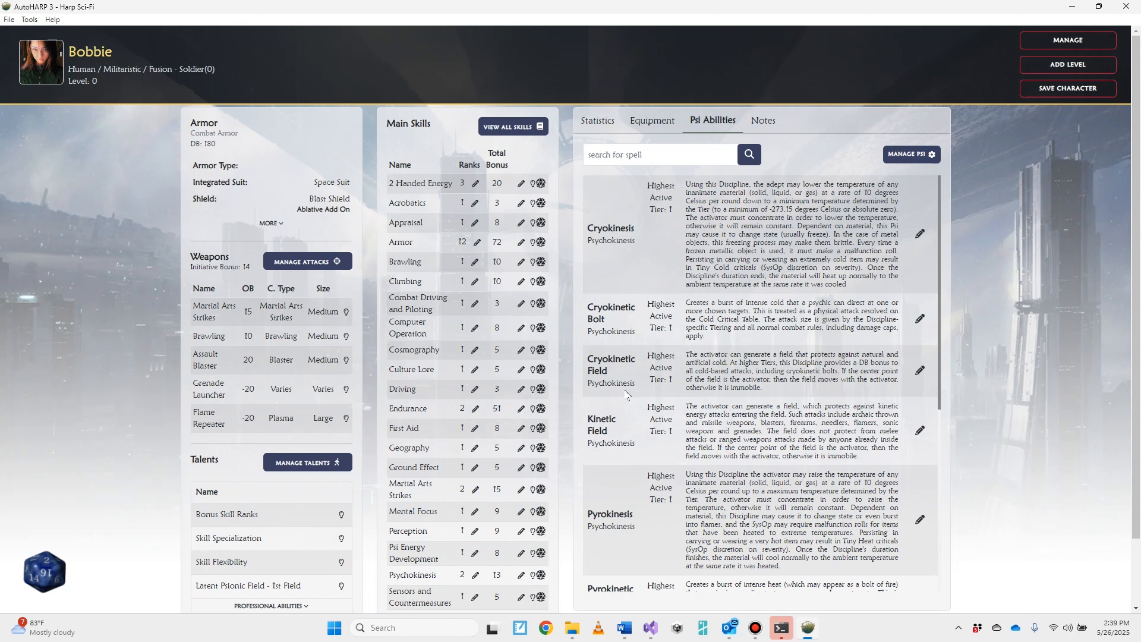
pyautogui.scroll(-5, 631, 517)
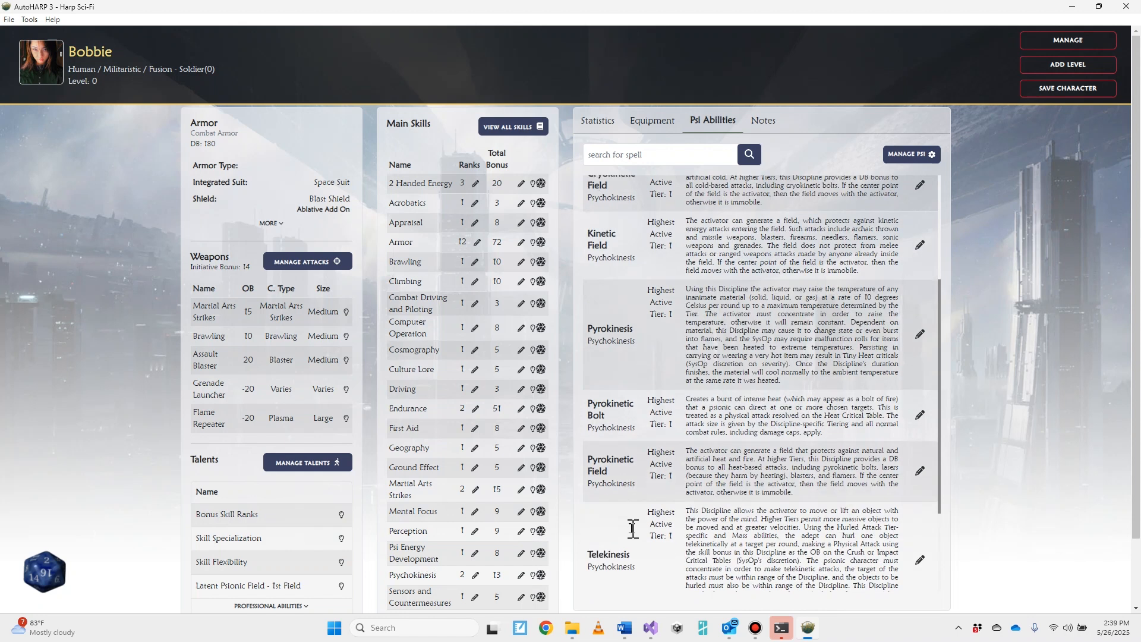
pyautogui.scroll(5, 632, 532)
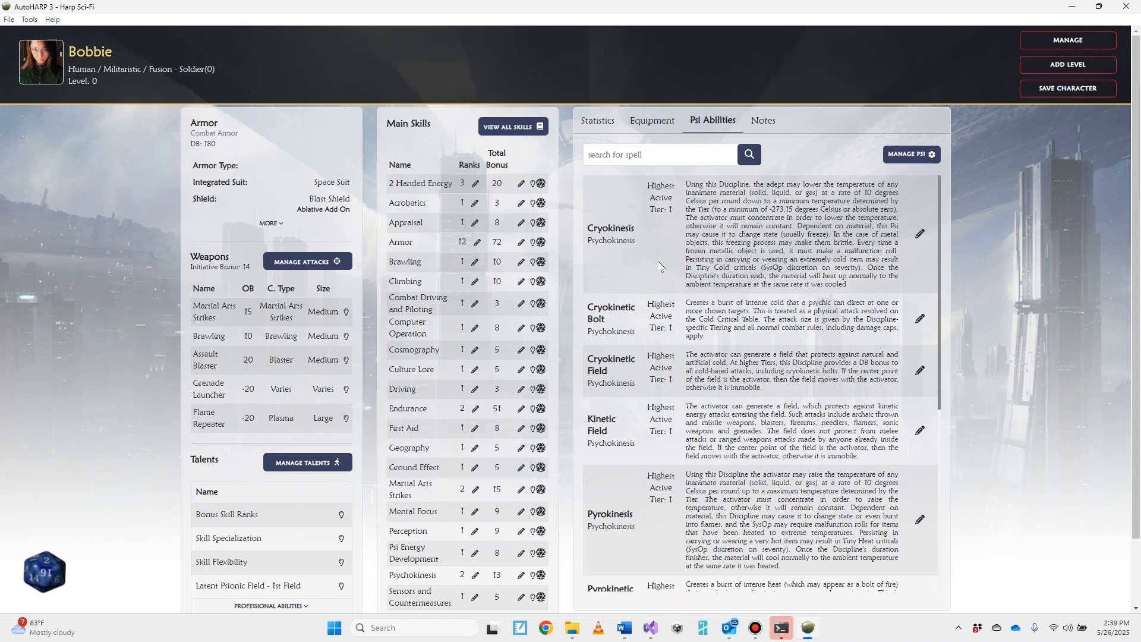
# Step: Review the Cryokinesis ability's details, save it without edits, and open the psi management screen
pyautogui.click(922, 236)
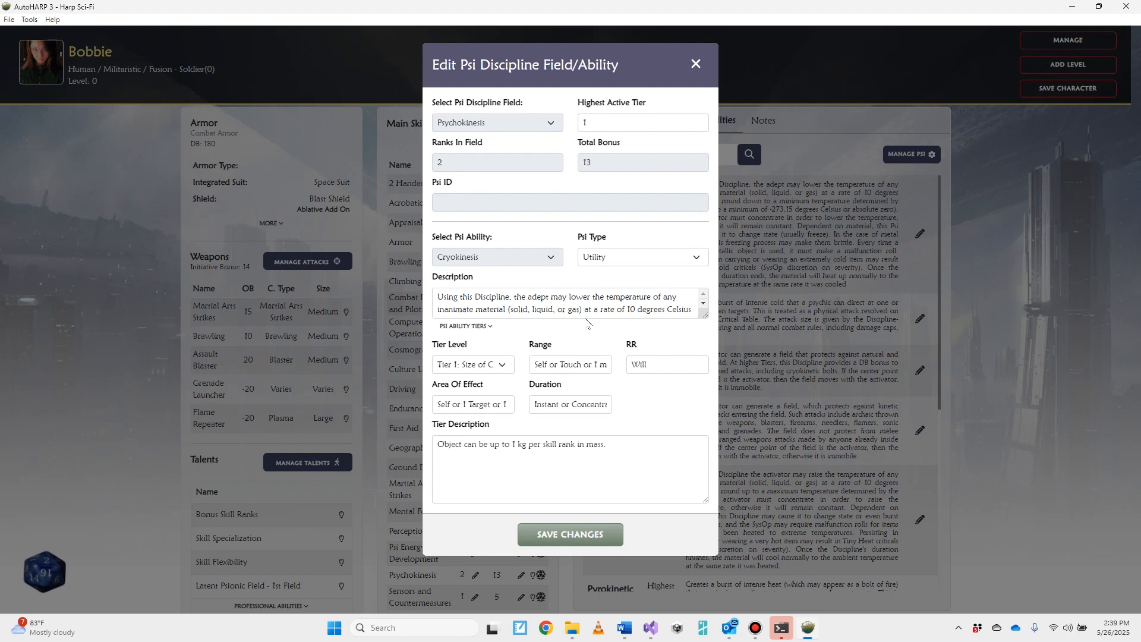
pyautogui.click(585, 534)
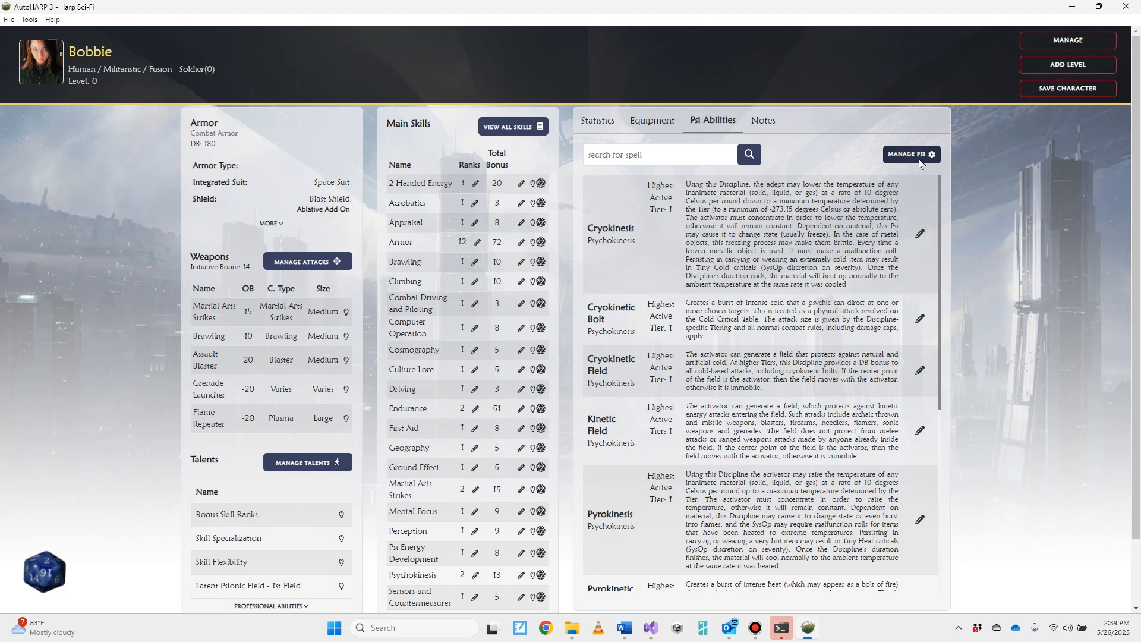
pyautogui.click(919, 163)
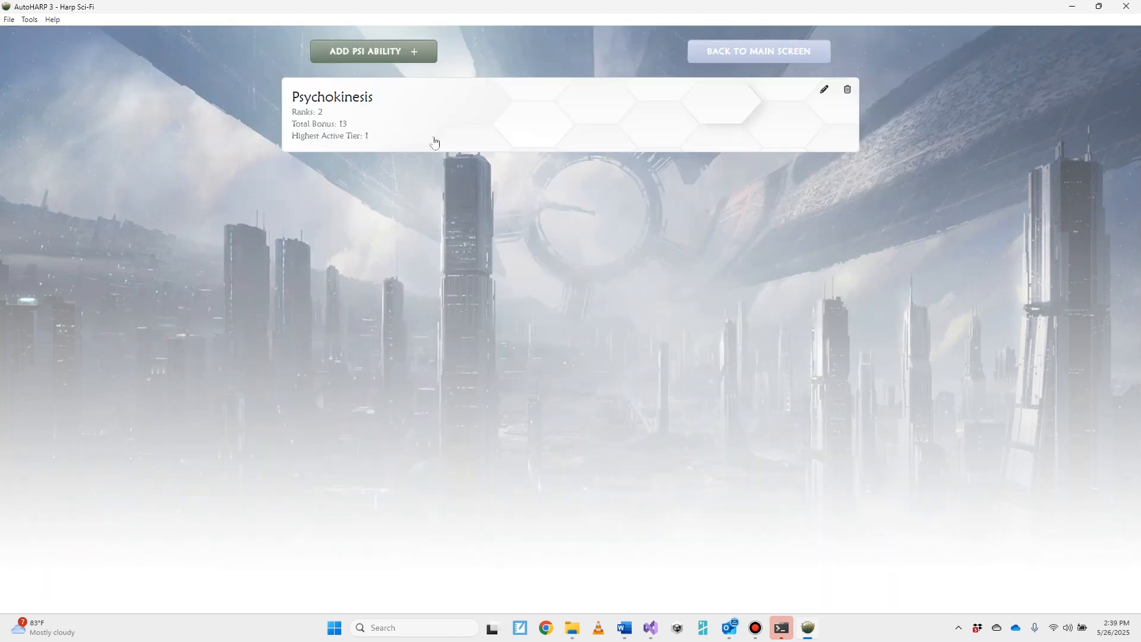
# Step: Expand Psychokinesis and Cryokinesis's tiers, inspect the Tier 1: Size of Object entry and its details without editing, and collapse the field again
pyautogui.click(431, 114)
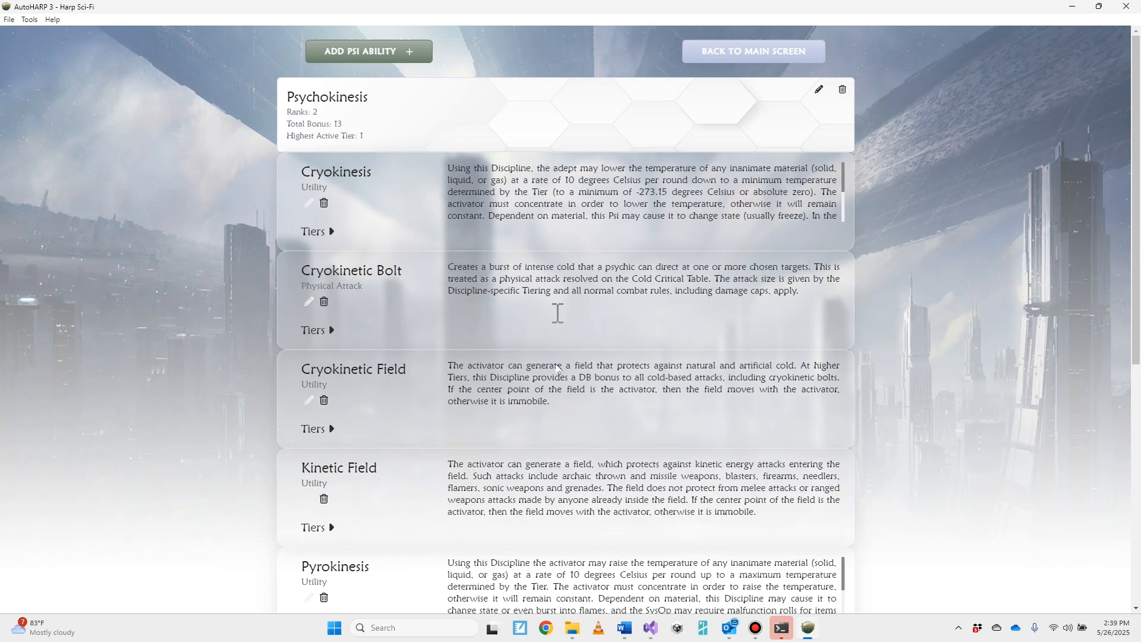
pyautogui.click(318, 231)
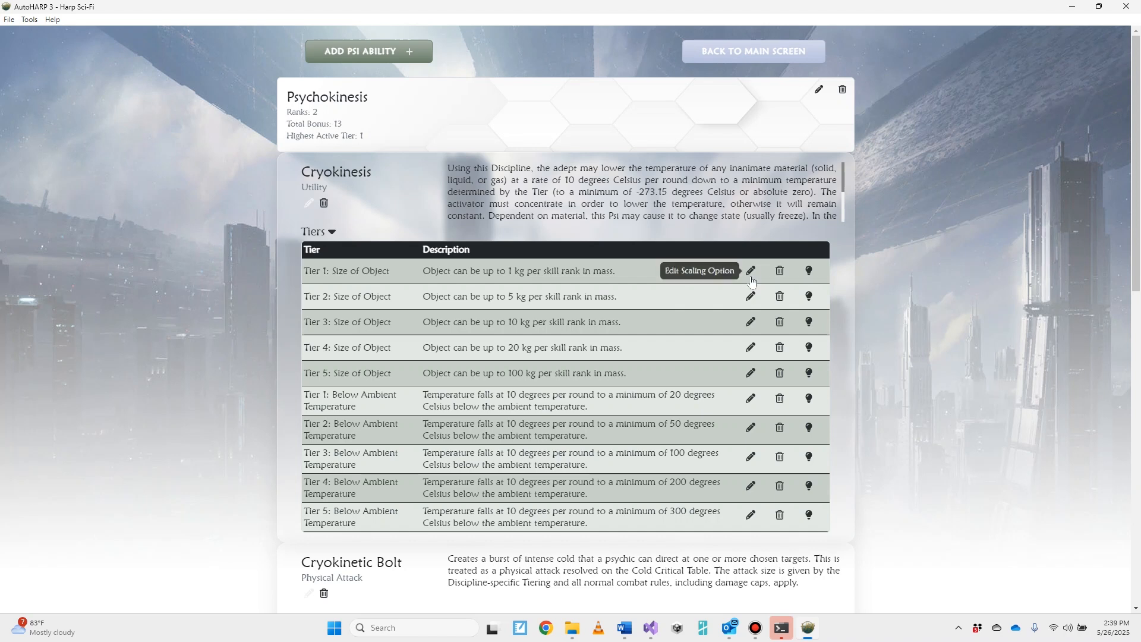
pyautogui.click(751, 270)
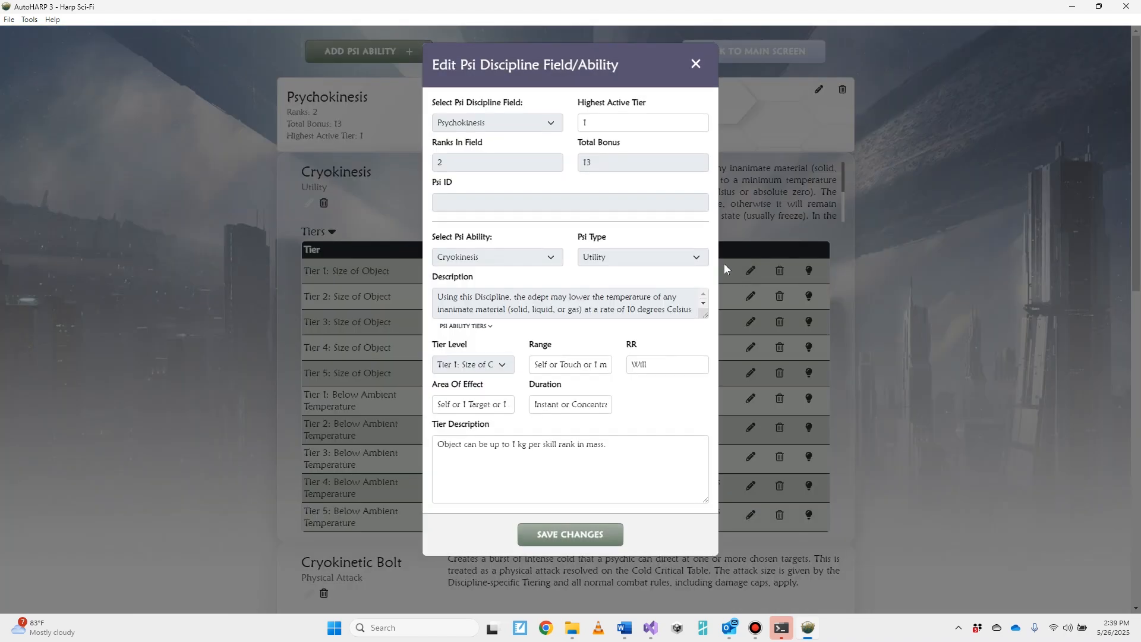
pyautogui.click(696, 64)
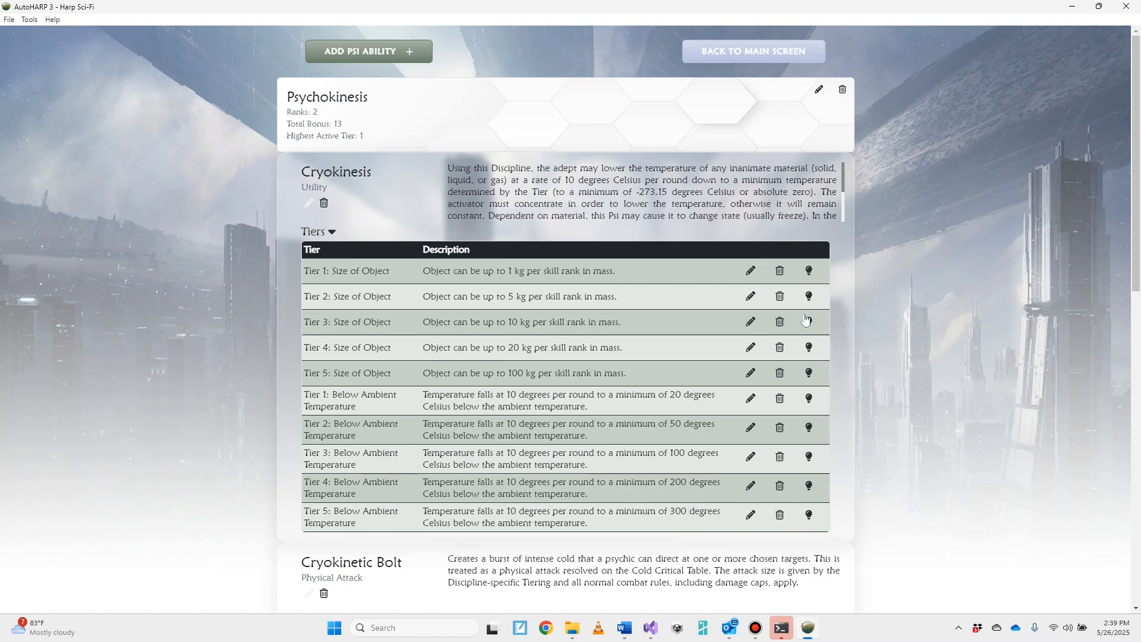
pyautogui.moveTo(811, 273)
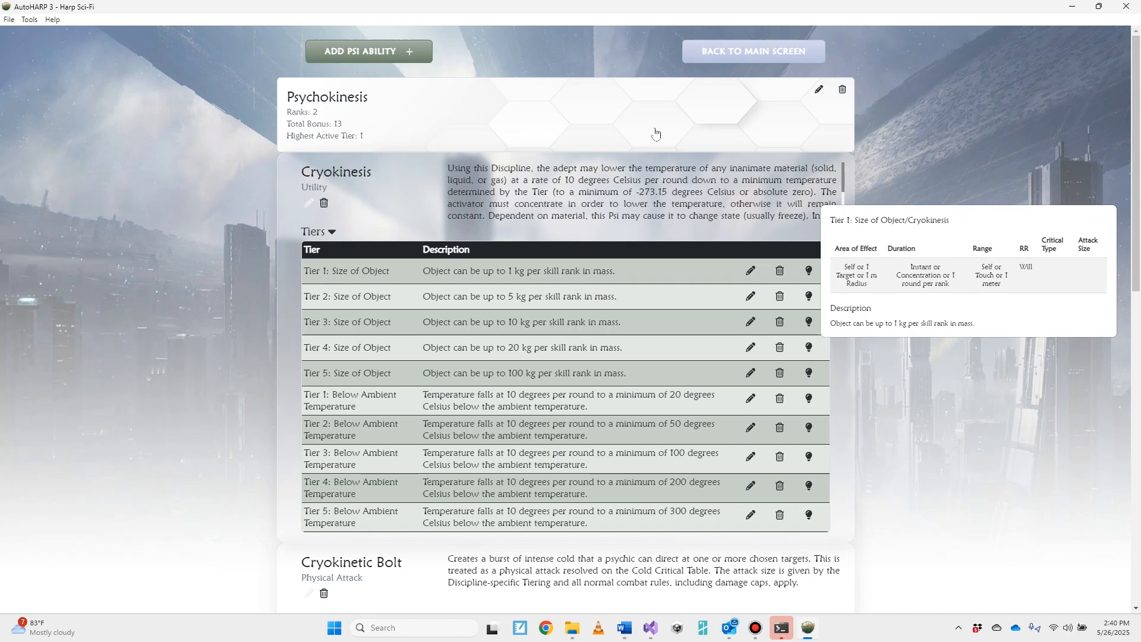
pyautogui.click(656, 133)
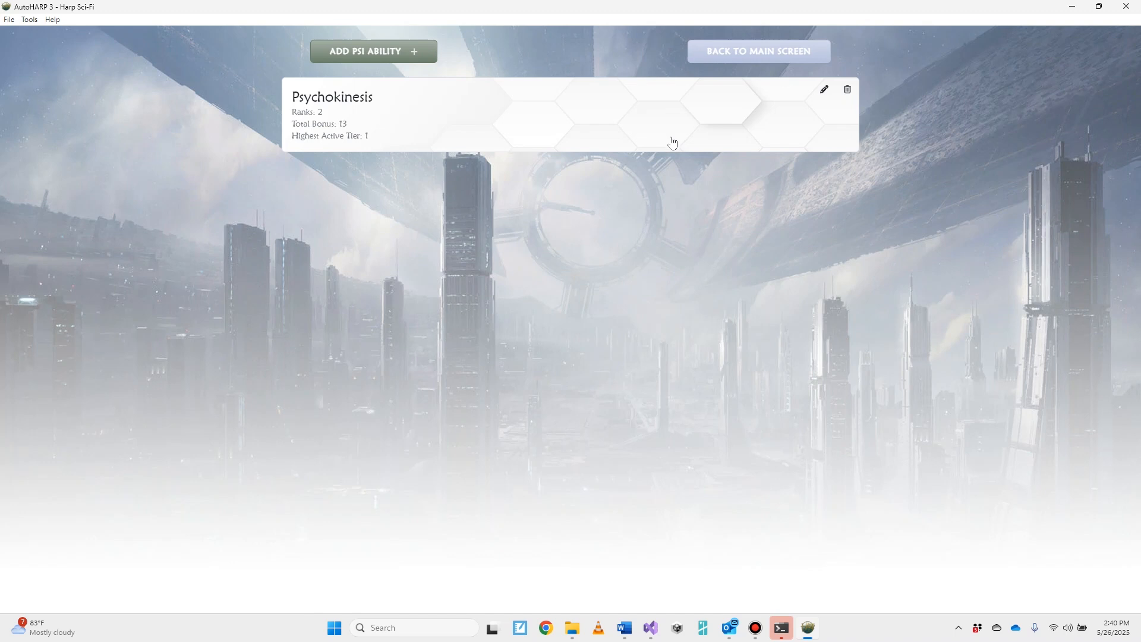
# Step: Set the Psychokinesis field's highest active tier to 4 and save the change
pyautogui.click(823, 90)
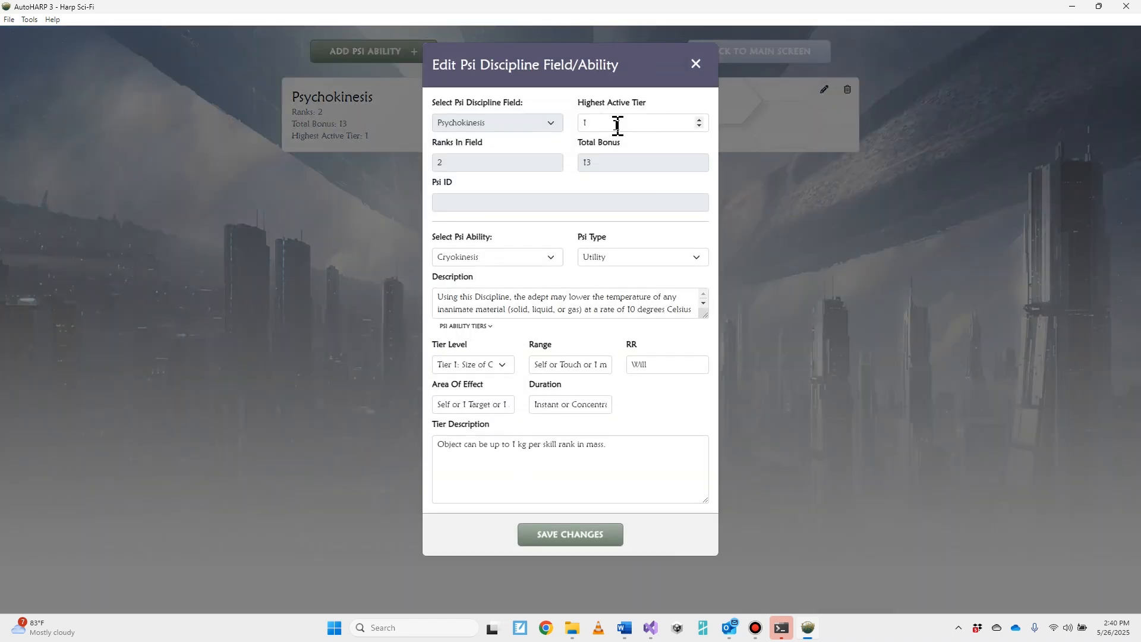
pyautogui.click(699, 119)
pyautogui.doubleClick(699, 119)
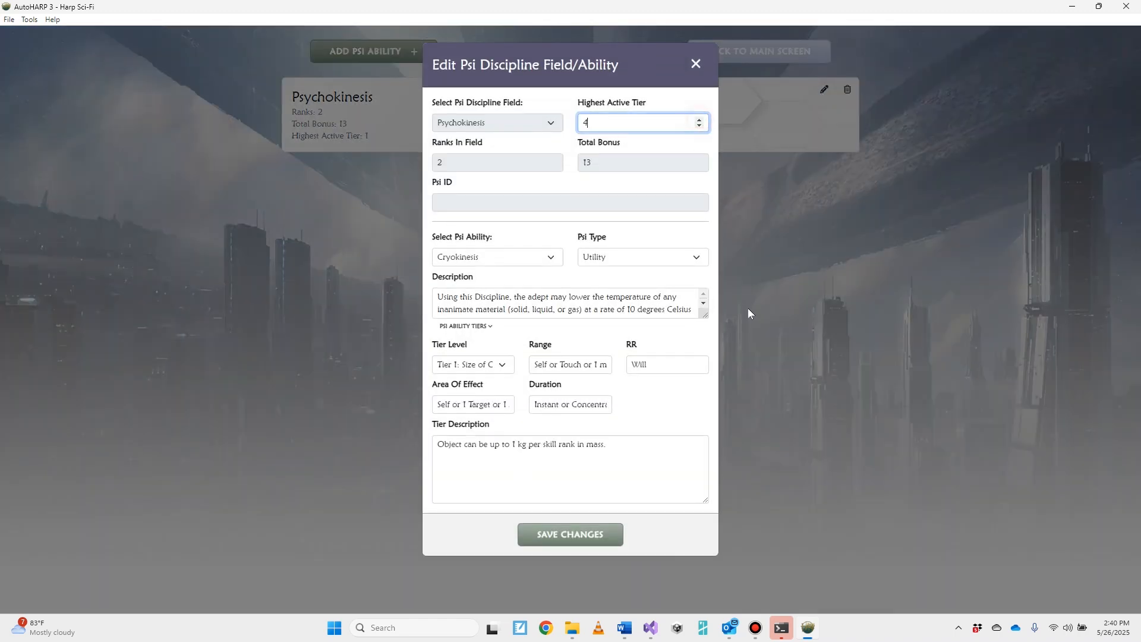
pyautogui.click(567, 541)
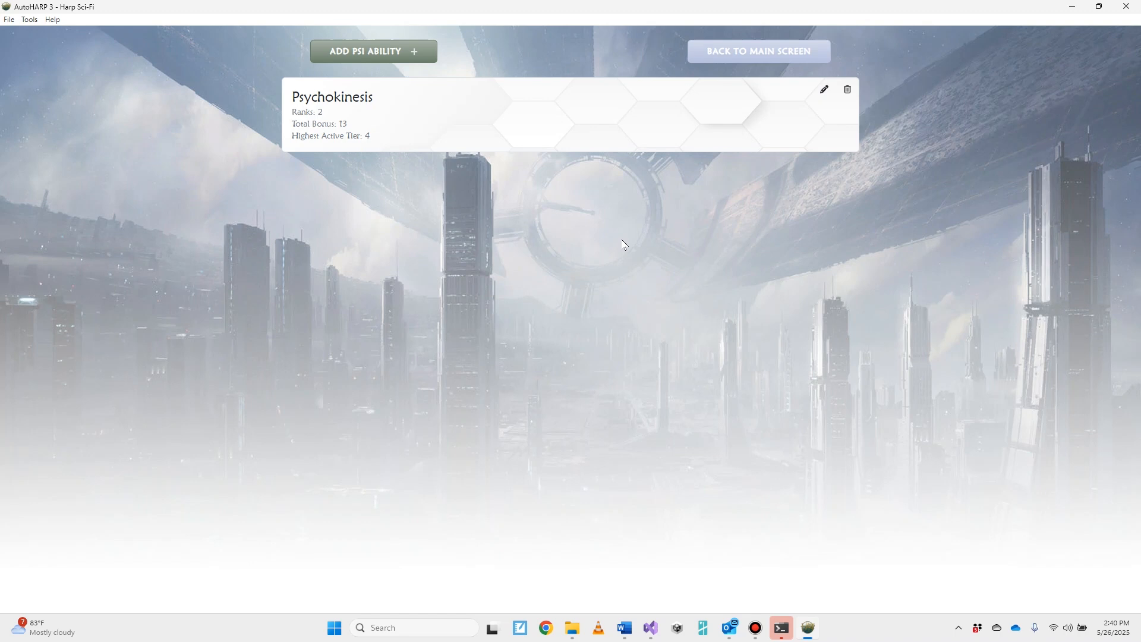
# Step: Return to the character sheet, show the notes, and record "Just won the lottery" as the recent events in the character's traits
pyautogui.click(735, 58)
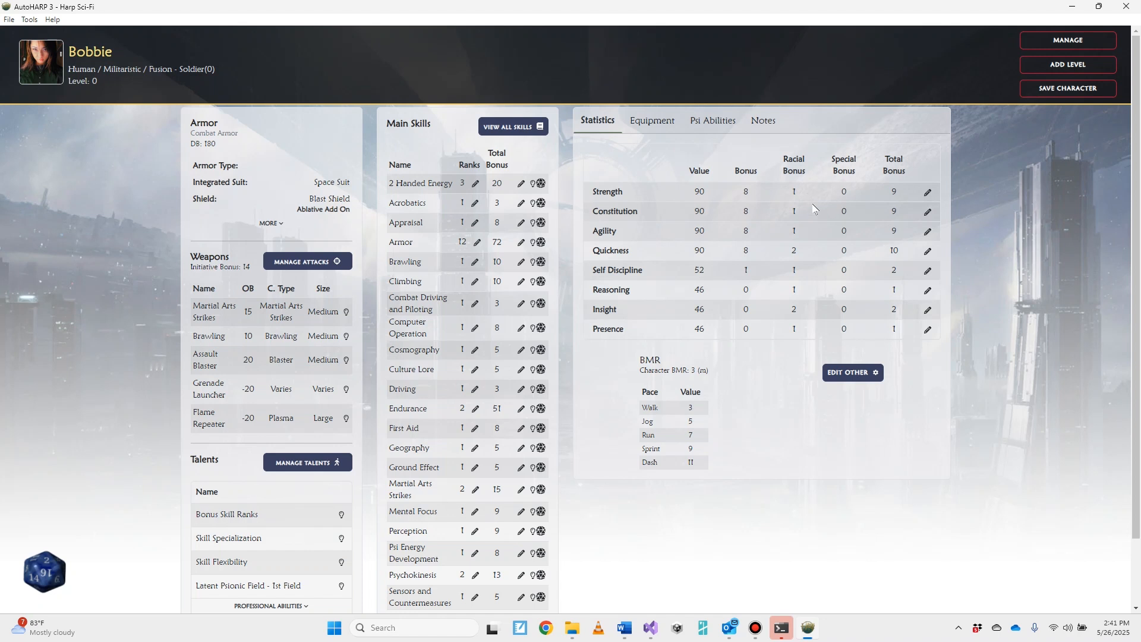
pyautogui.click(765, 122)
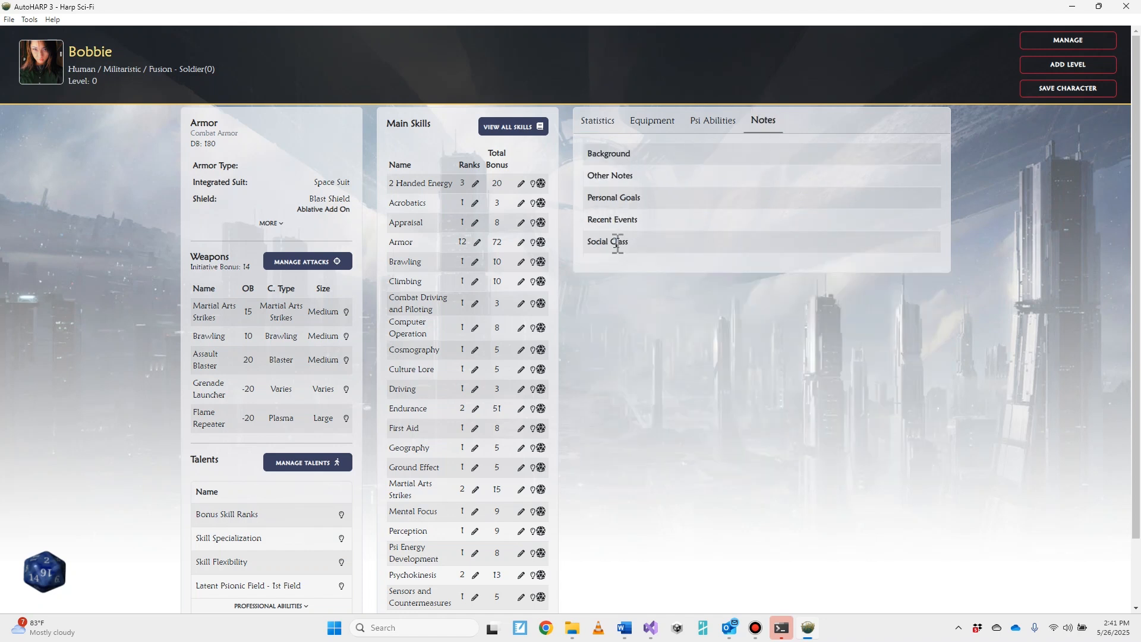
pyautogui.click(1065, 41)
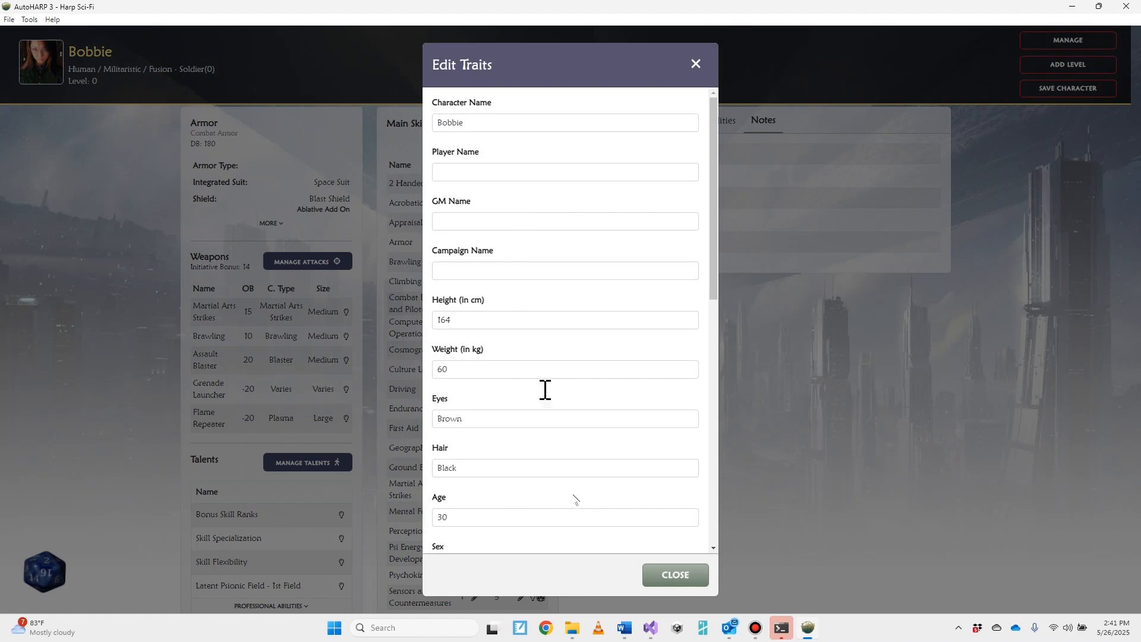
pyautogui.scroll(-10, 573, 499)
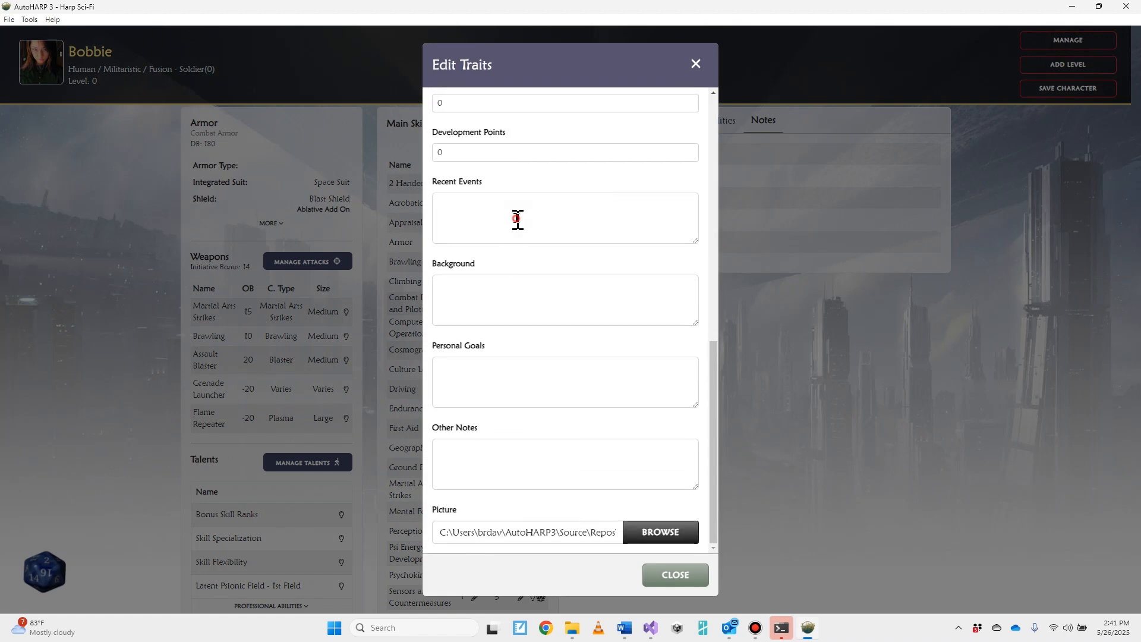
pyautogui.click(517, 220)
pyautogui.write('Just won th')
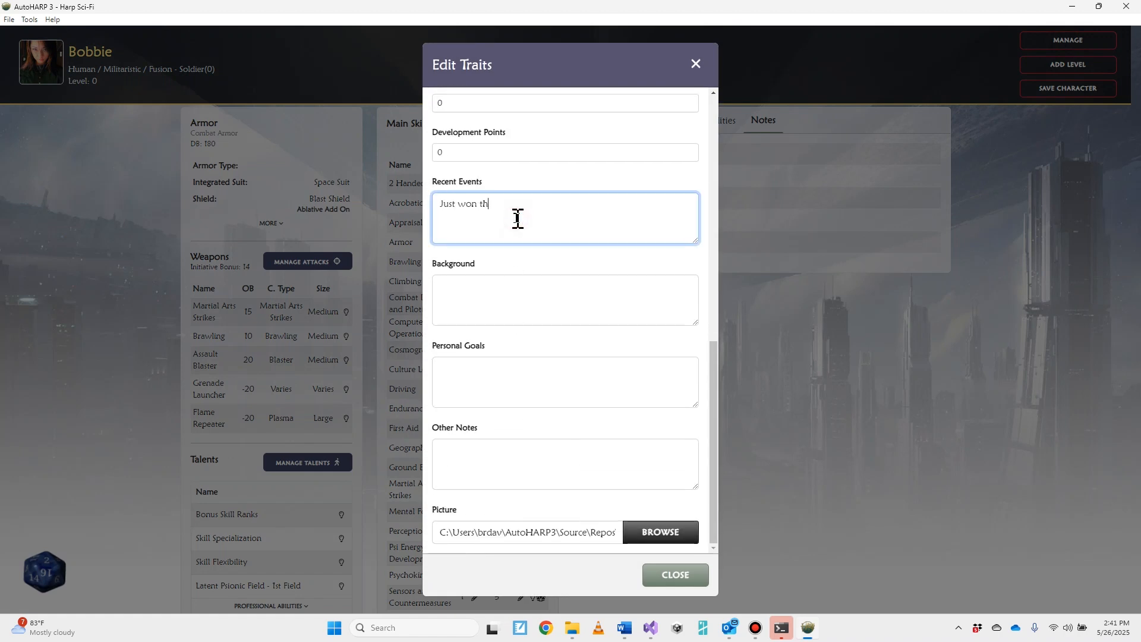
pyautogui.write('e lottery')
pyautogui.scroll(5, 667, 456)
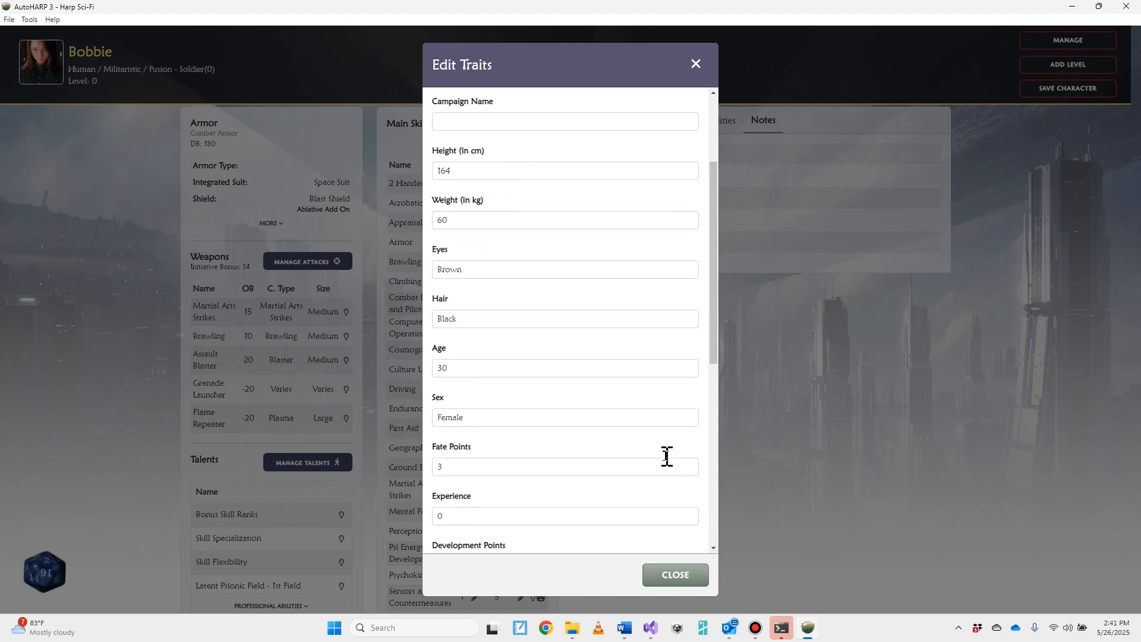
pyautogui.scroll(3, 667, 456)
pyautogui.click(675, 574)
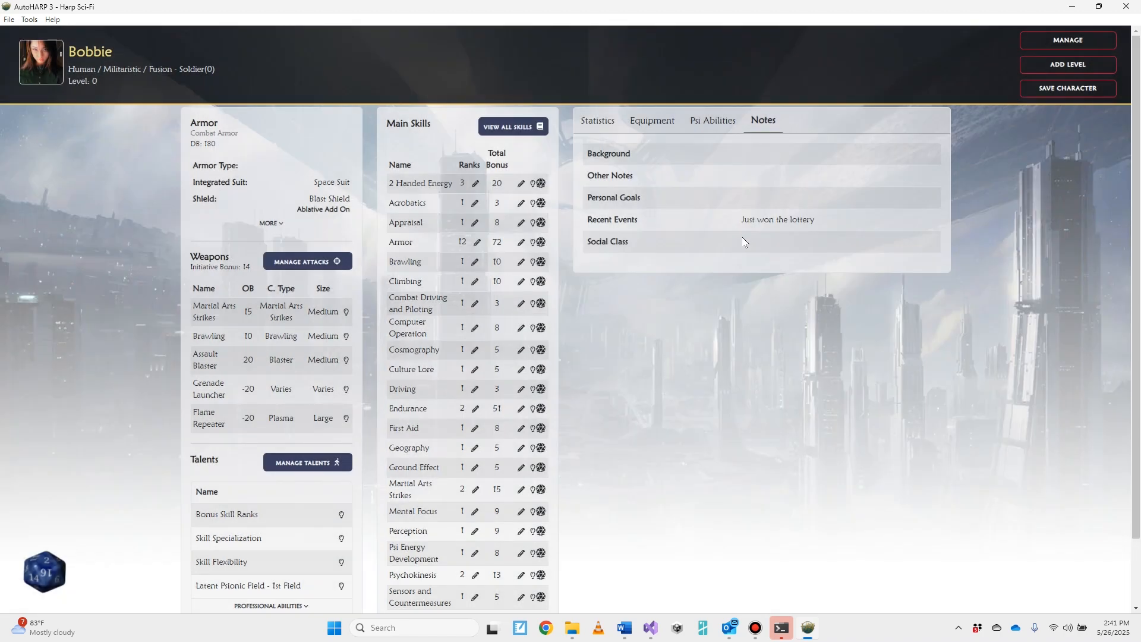